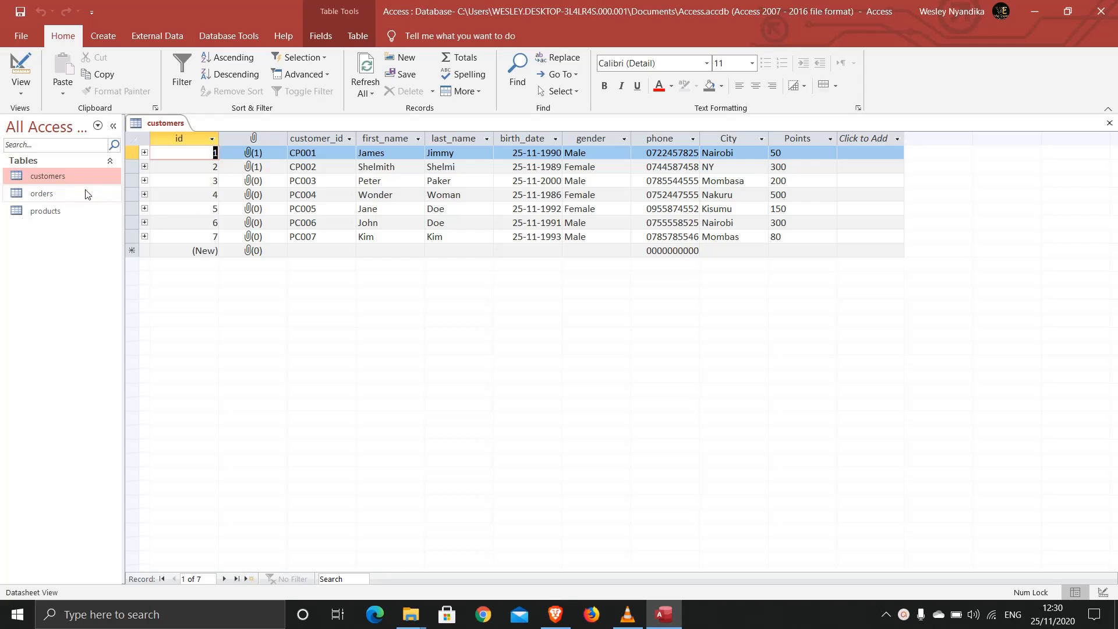
# Open the orders and products tables and look through the records of the customers, orders and products tables.
pyautogui.doubleClick(49, 194)
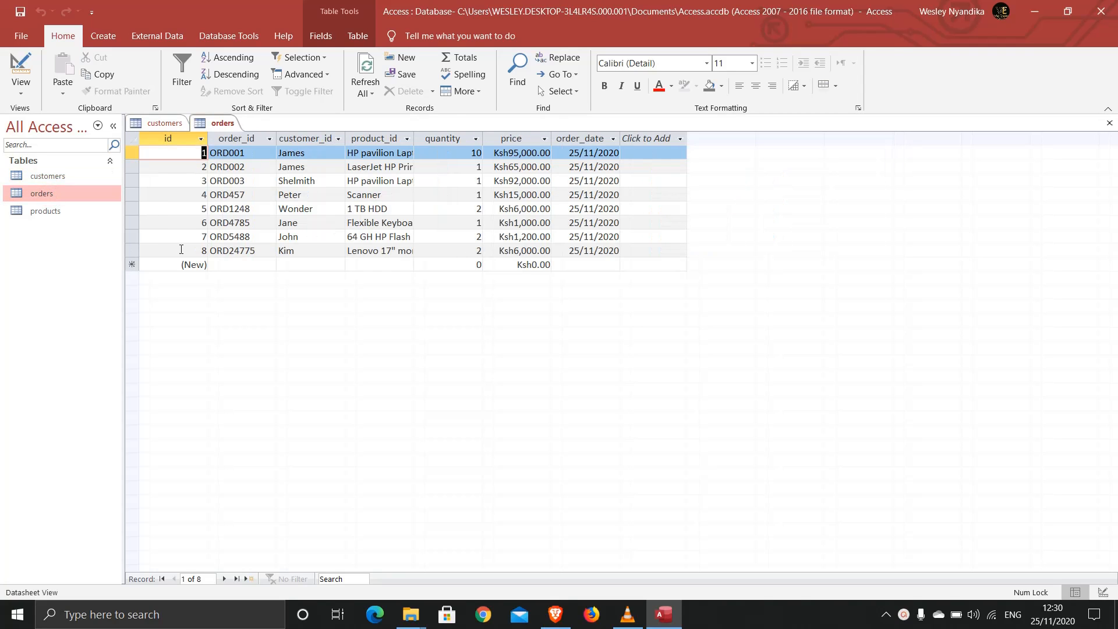
pyautogui.doubleClick(60, 211)
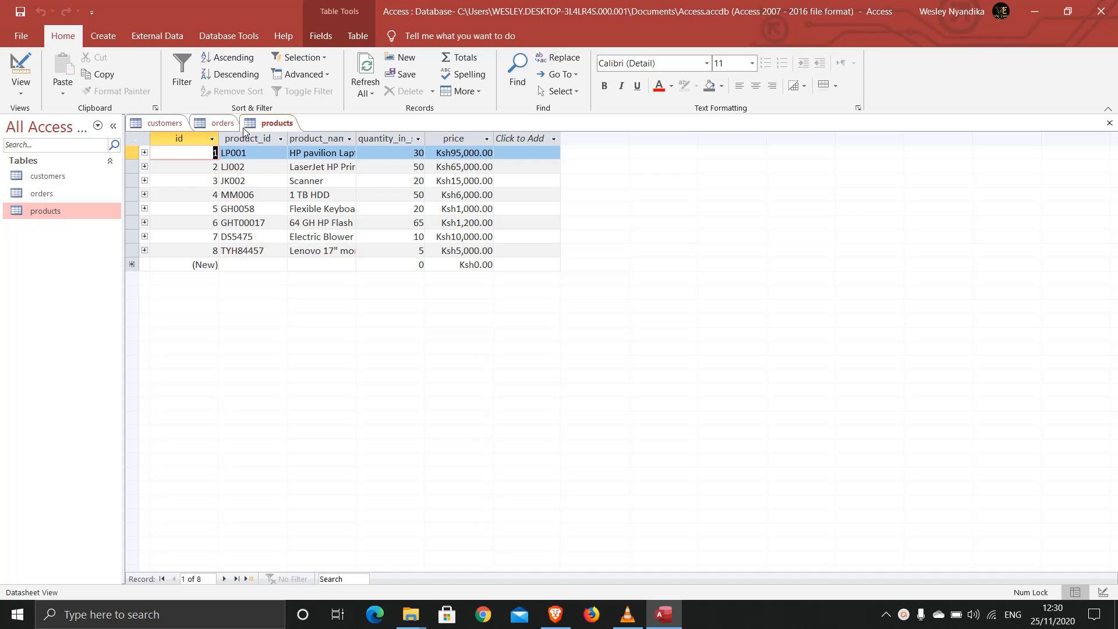
pyautogui.click(156, 123)
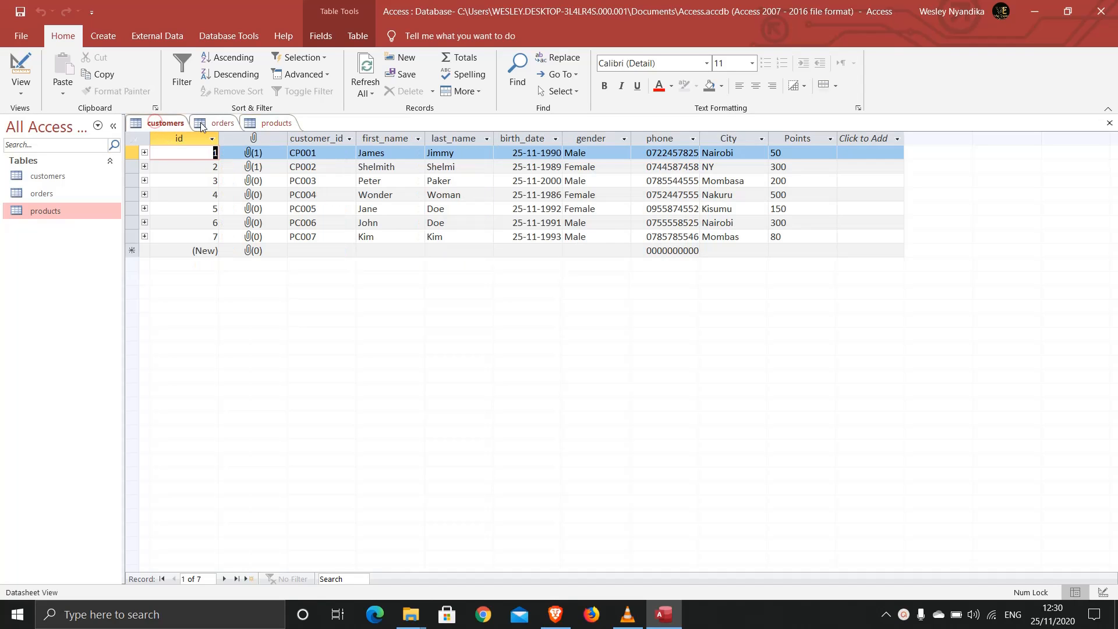
pyautogui.click(221, 124)
pyautogui.click(273, 123)
pyautogui.click(227, 124)
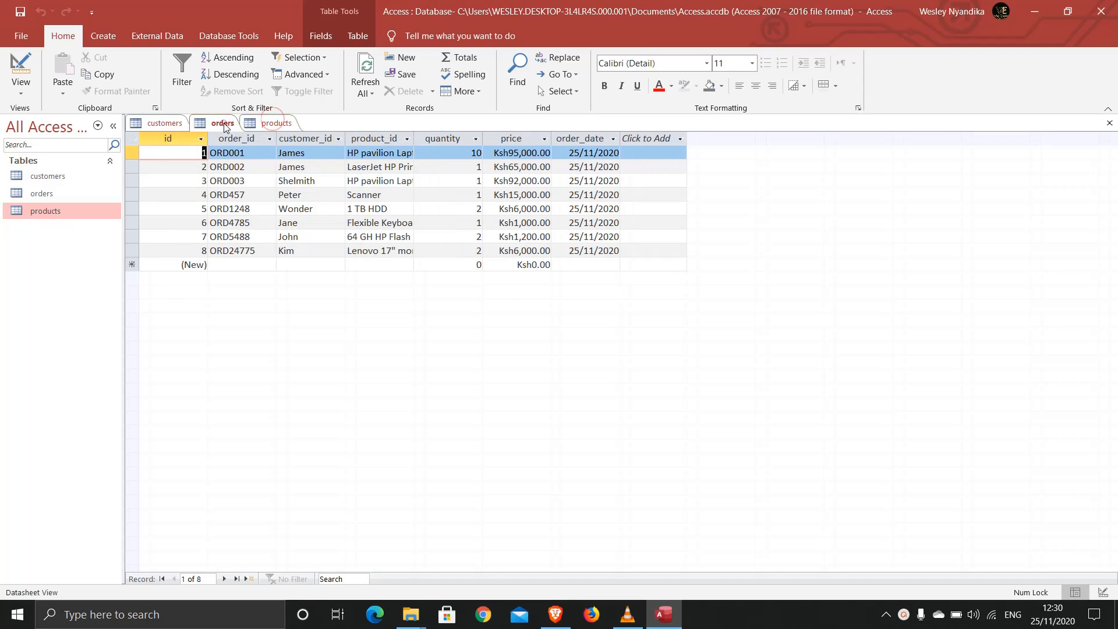
pyautogui.click(172, 123)
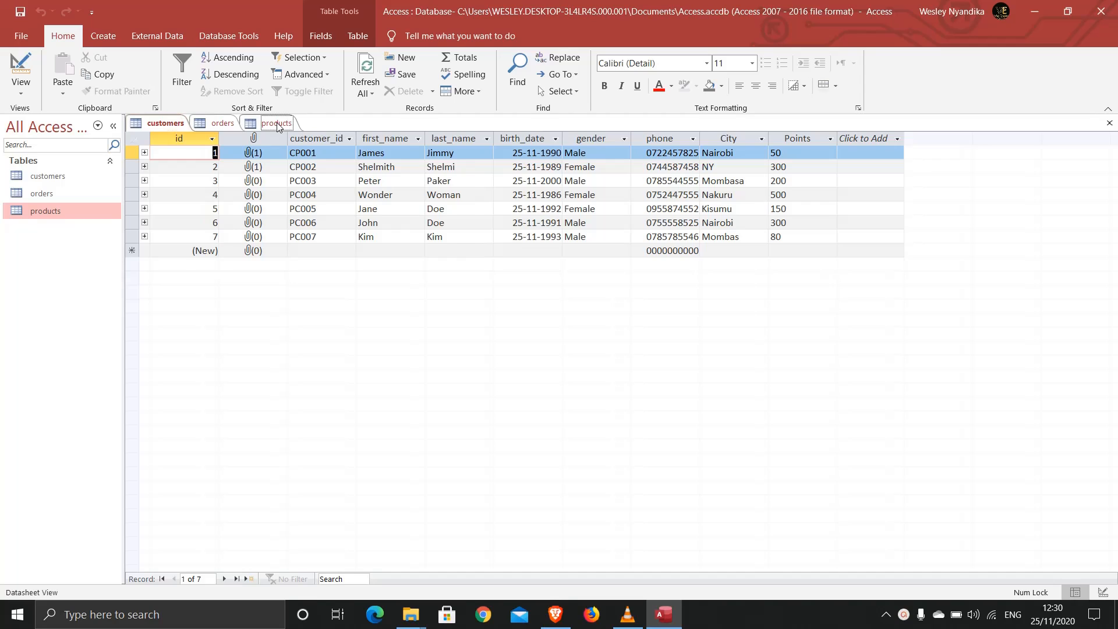
pyautogui.click(275, 124)
# Close the products table and all the remaining open tables.
pyautogui.rightClick(270, 126)
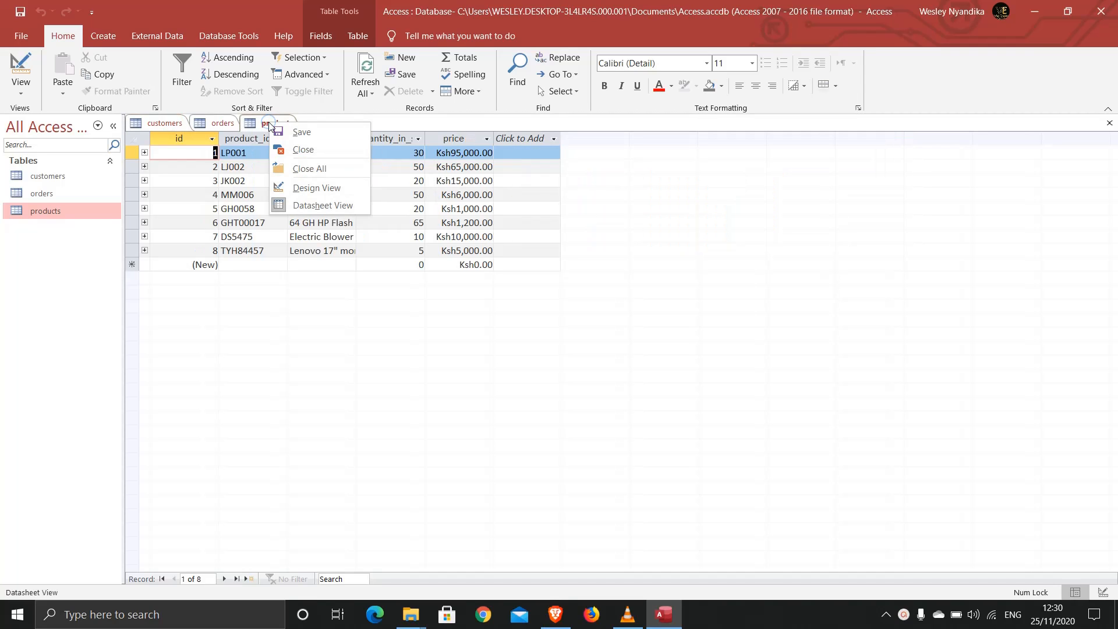
pyautogui.click(306, 151)
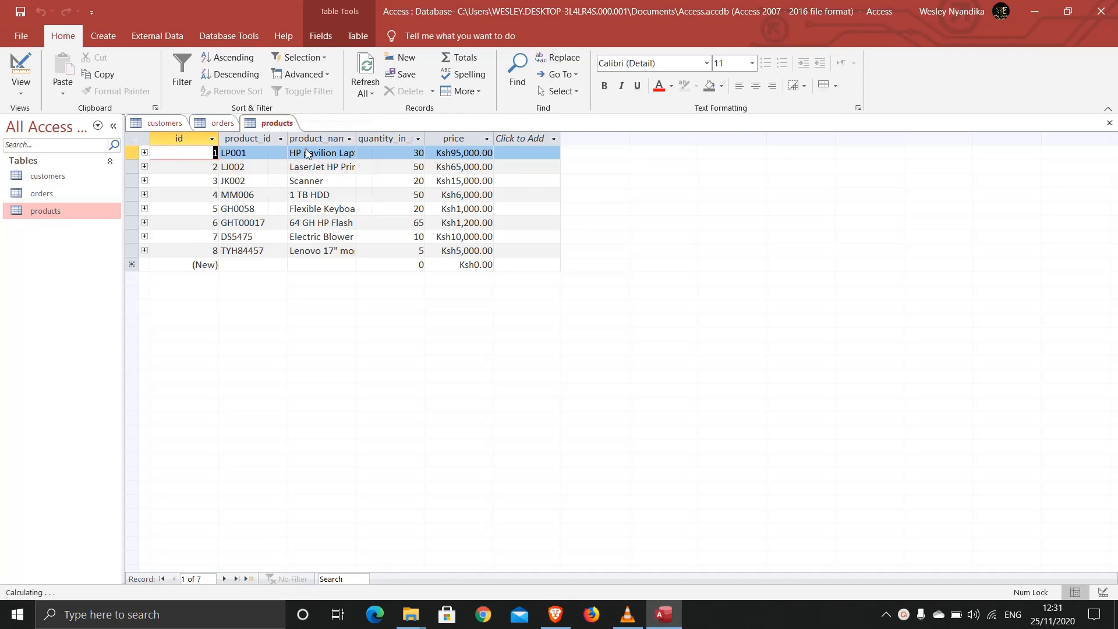
pyautogui.rightClick(216, 124)
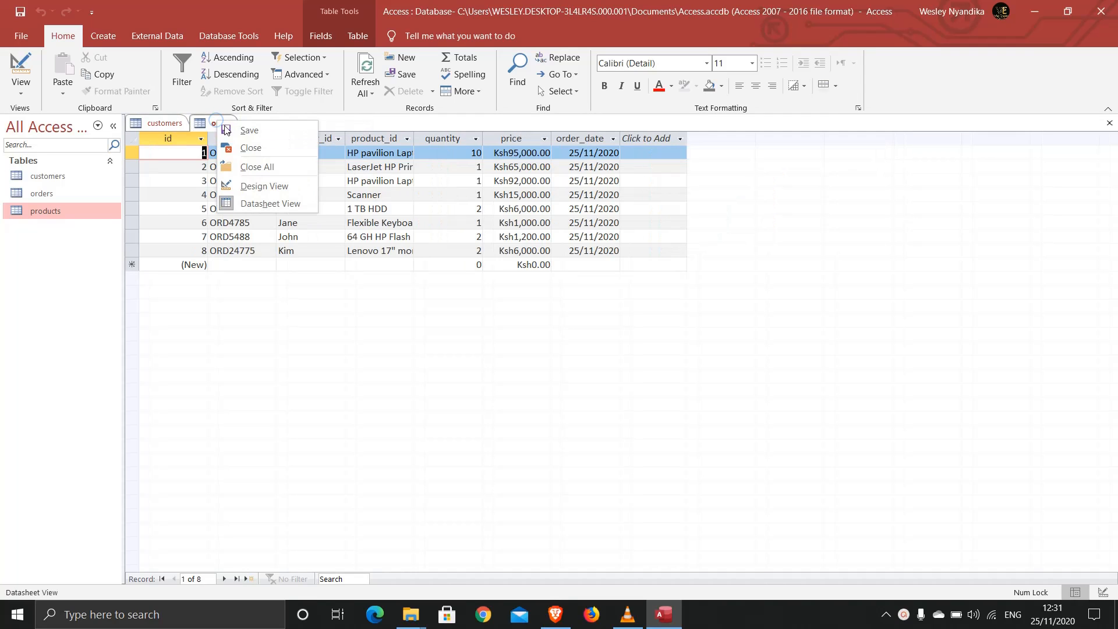
pyautogui.click(250, 168)
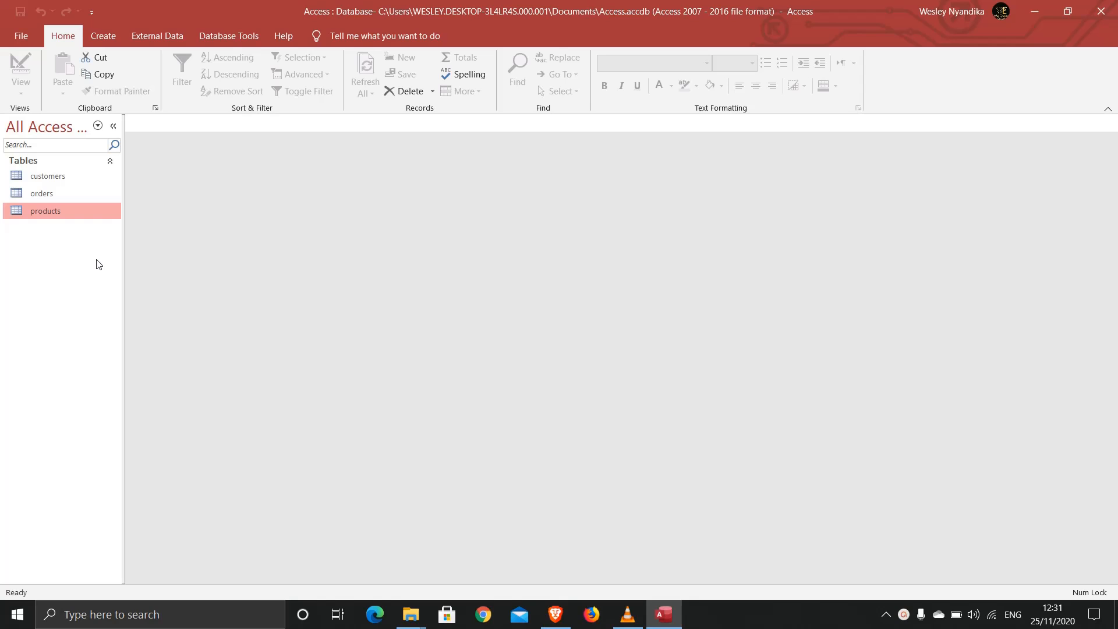
# Reopen the customers table to review its fields and records, and close it again.
pyautogui.doubleClick(48, 177)
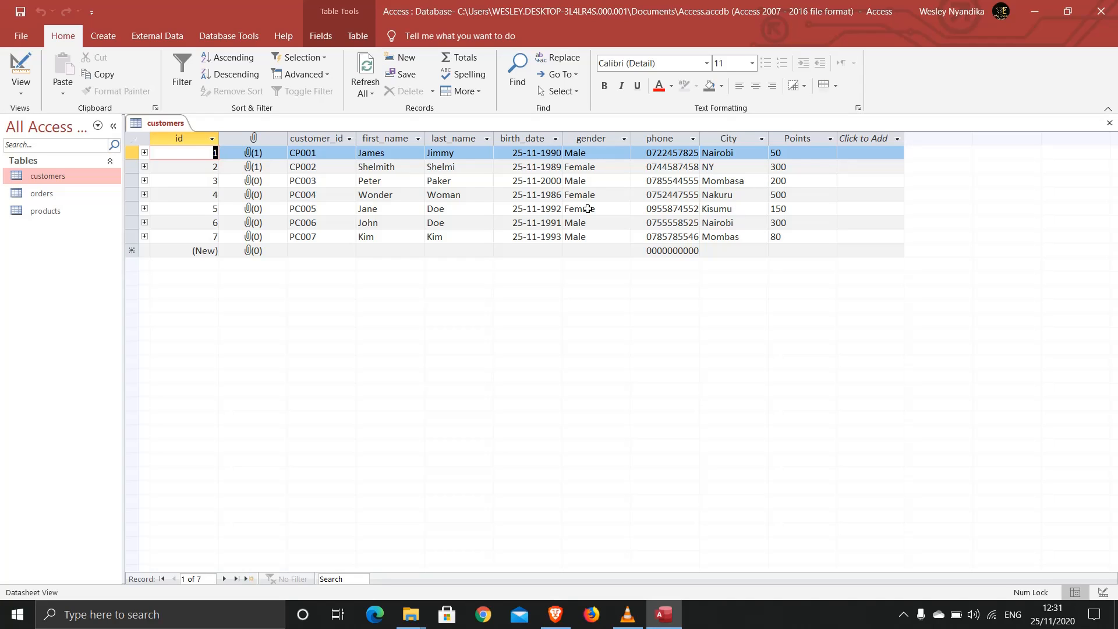
pyautogui.rightClick(163, 125)
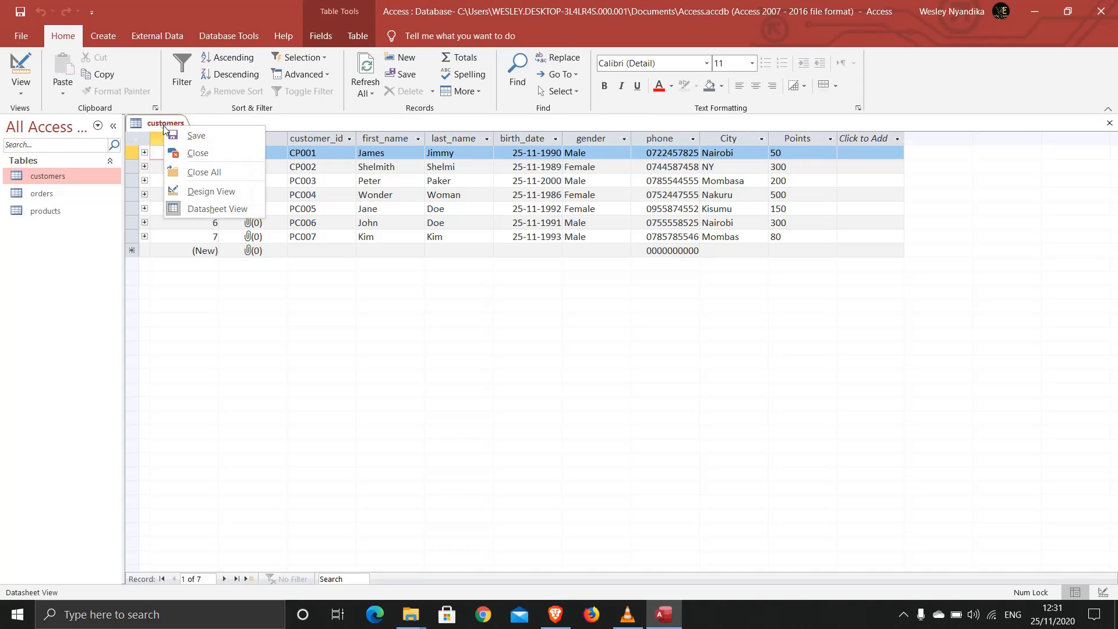
pyautogui.click(200, 172)
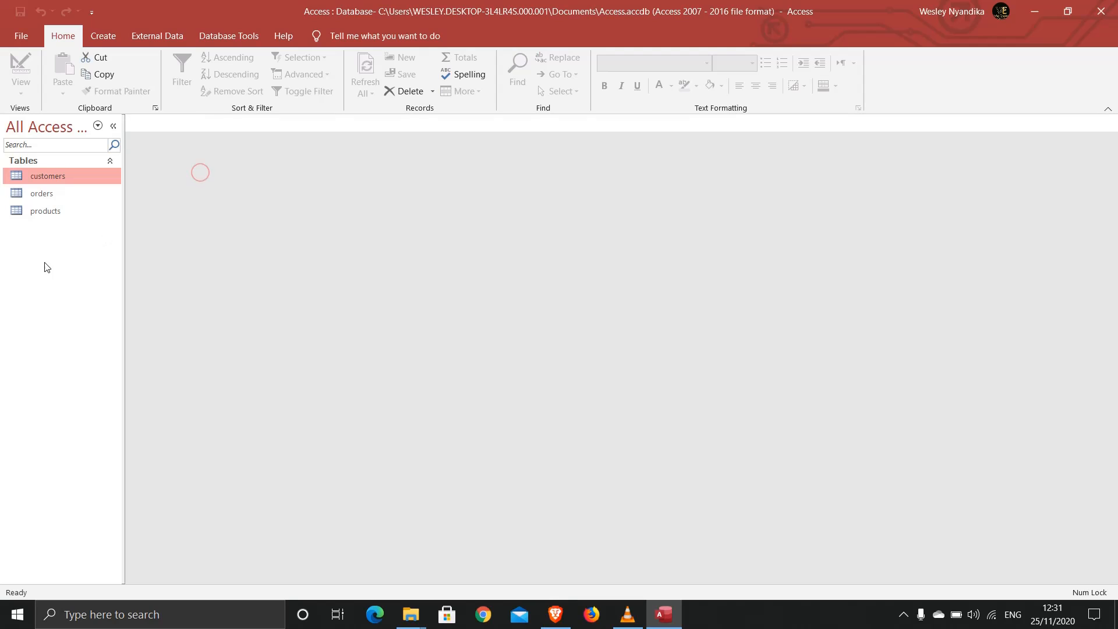
# Create a form based on the customers table with the Form command.
pyautogui.click(102, 36)
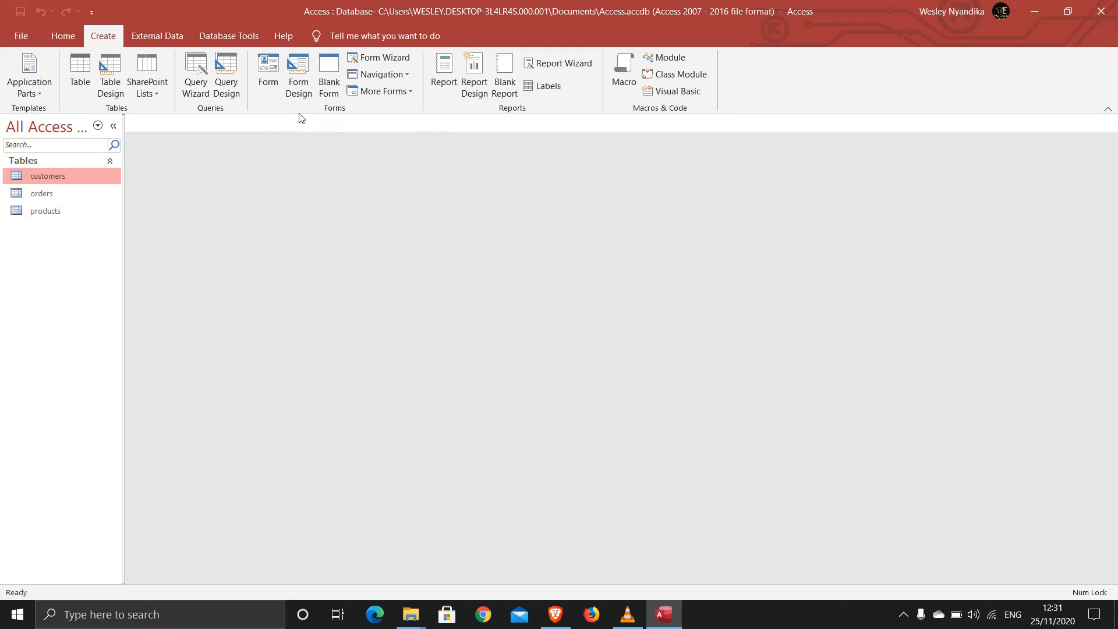
pyautogui.click(394, 62)
pyautogui.click(43, 193)
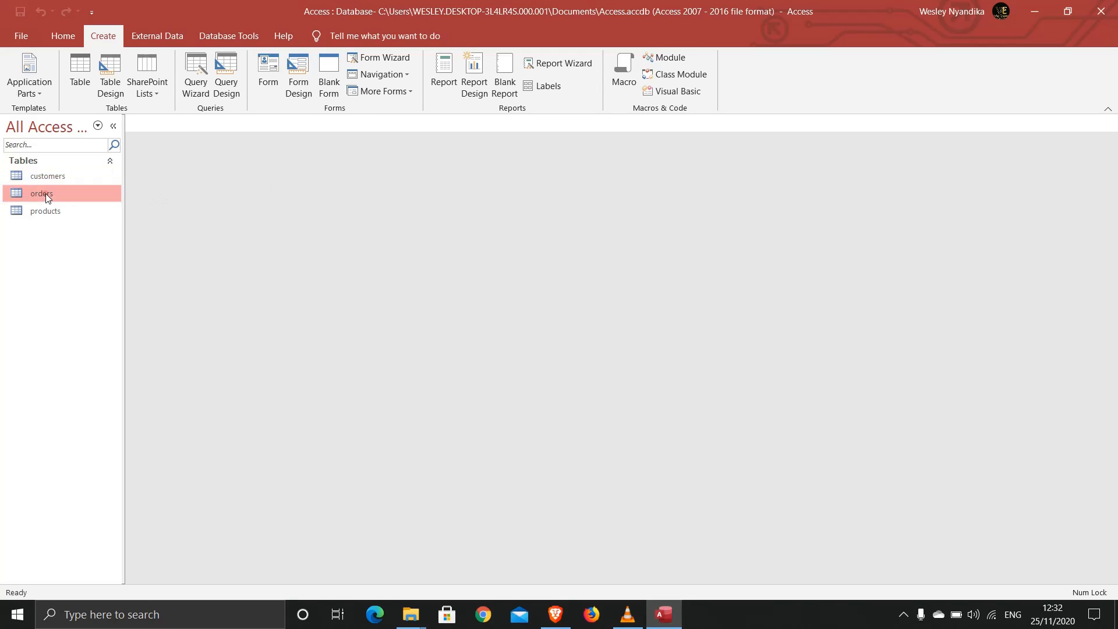
pyautogui.click(42, 213)
pyautogui.click(42, 193)
pyautogui.click(39, 175)
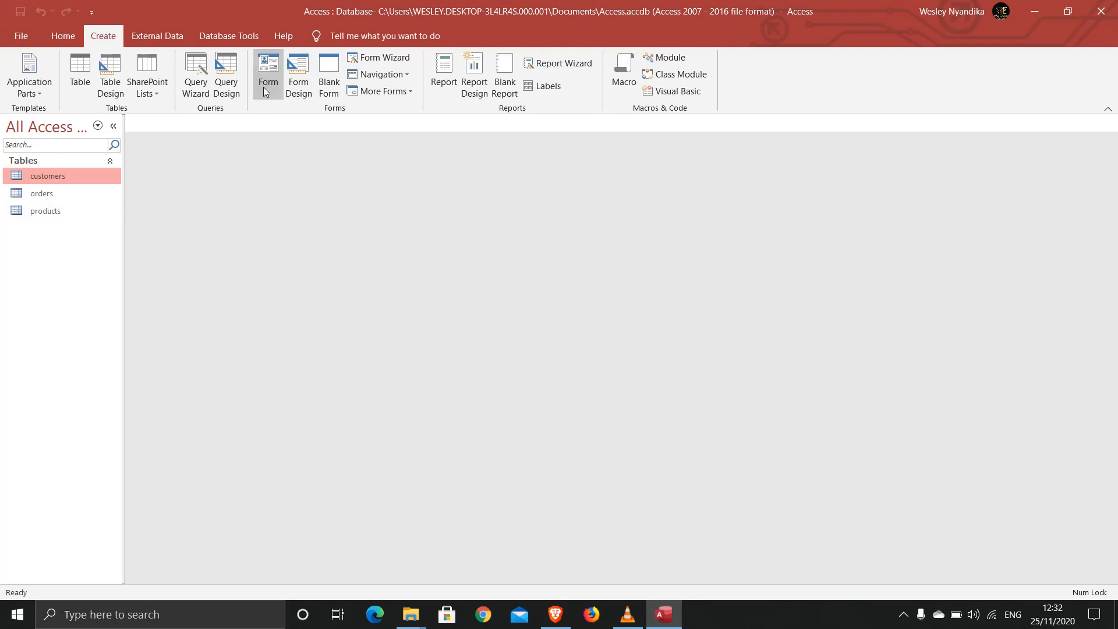
pyautogui.click(261, 71)
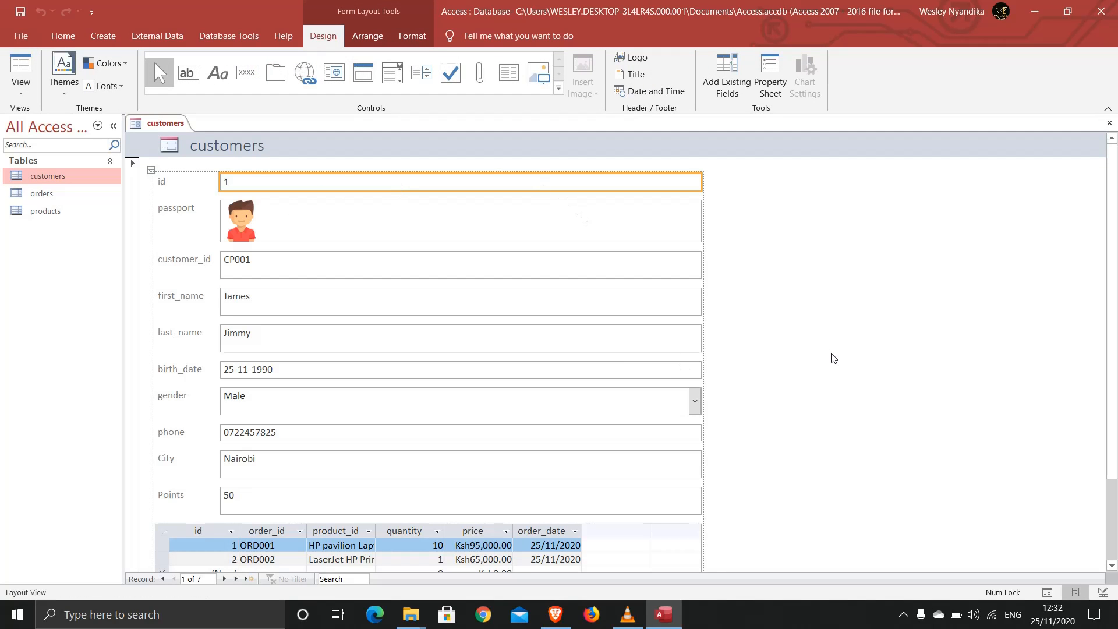
# Examine the new customers form from its customer fields down to the related orders datasheet, and check its available views.
pyautogui.scroll(-2, 834, 358)
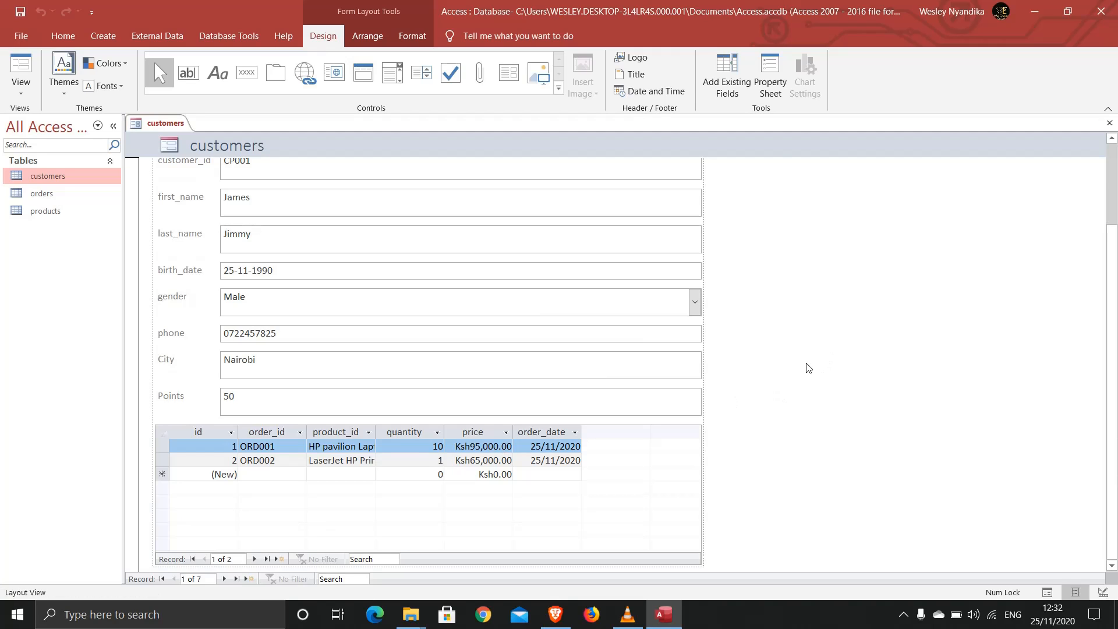
pyautogui.scroll(2, 808, 367)
pyautogui.scroll(-2, 809, 366)
pyautogui.scroll(2, 809, 366)
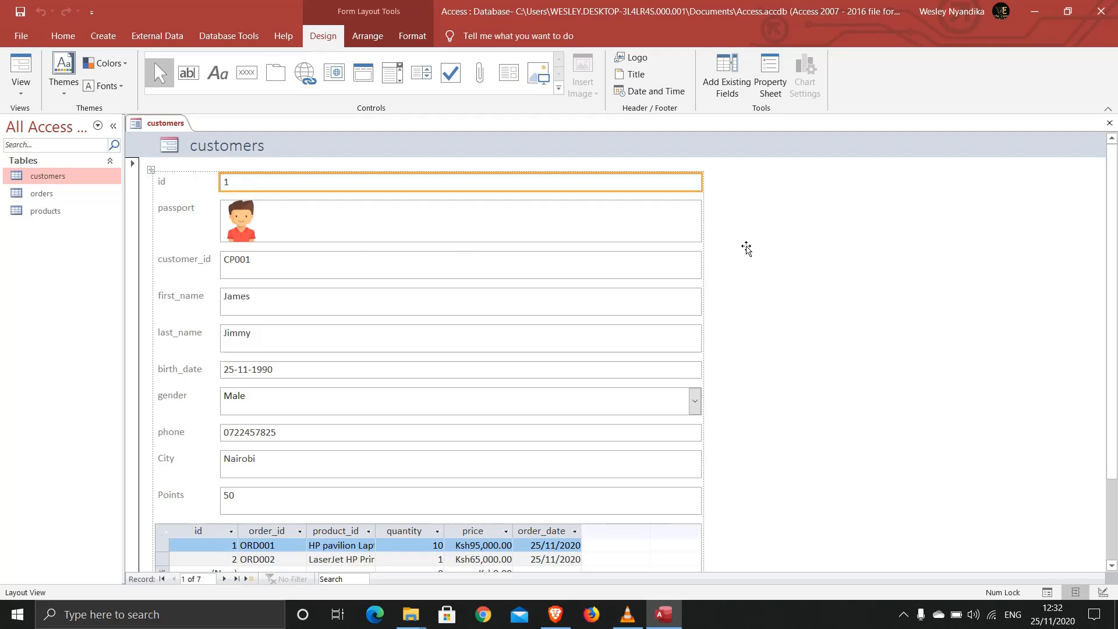
pyautogui.scroll(-2, 796, 269)
pyautogui.scroll(2, 795, 269)
pyautogui.rightClick(157, 123)
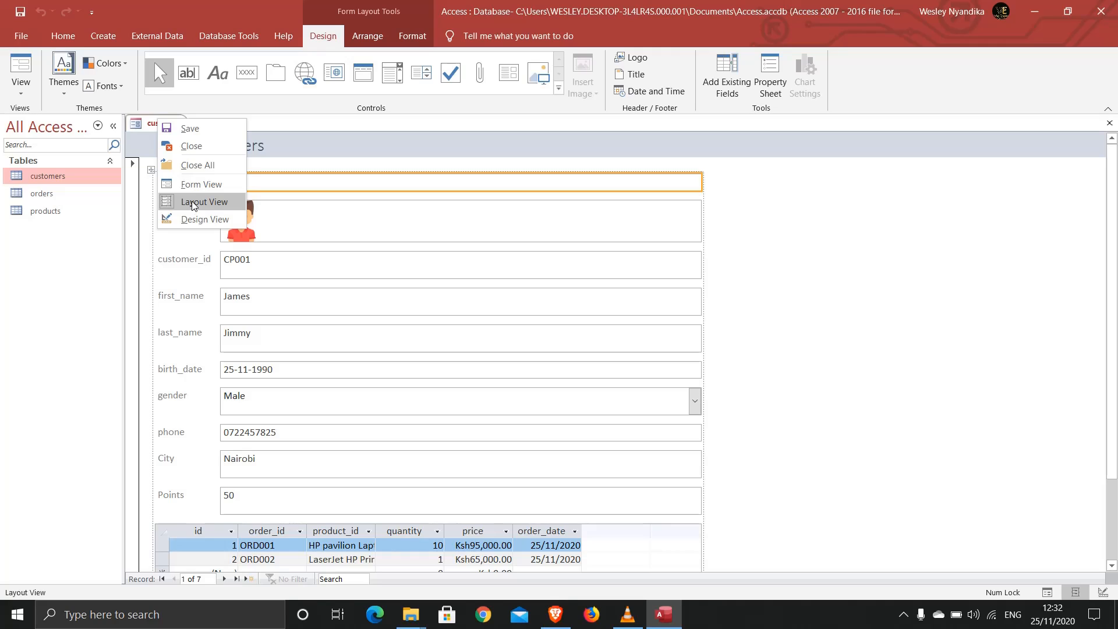
pyautogui.click(778, 266)
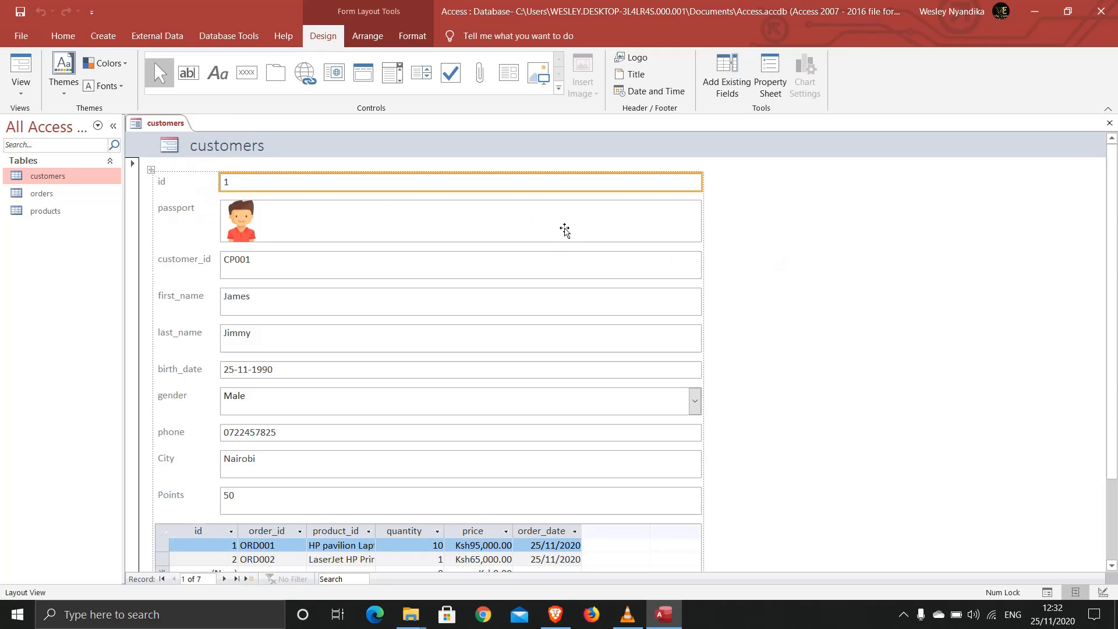
# Show the customers form in Design View.
pyautogui.rightClick(161, 125)
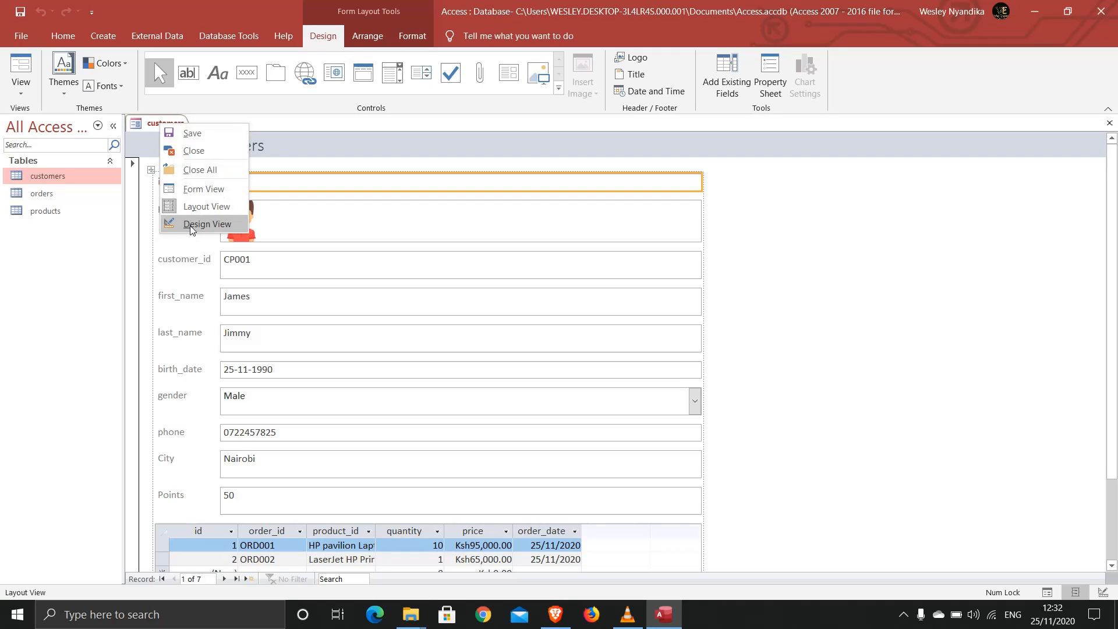
pyautogui.click(24, 92)
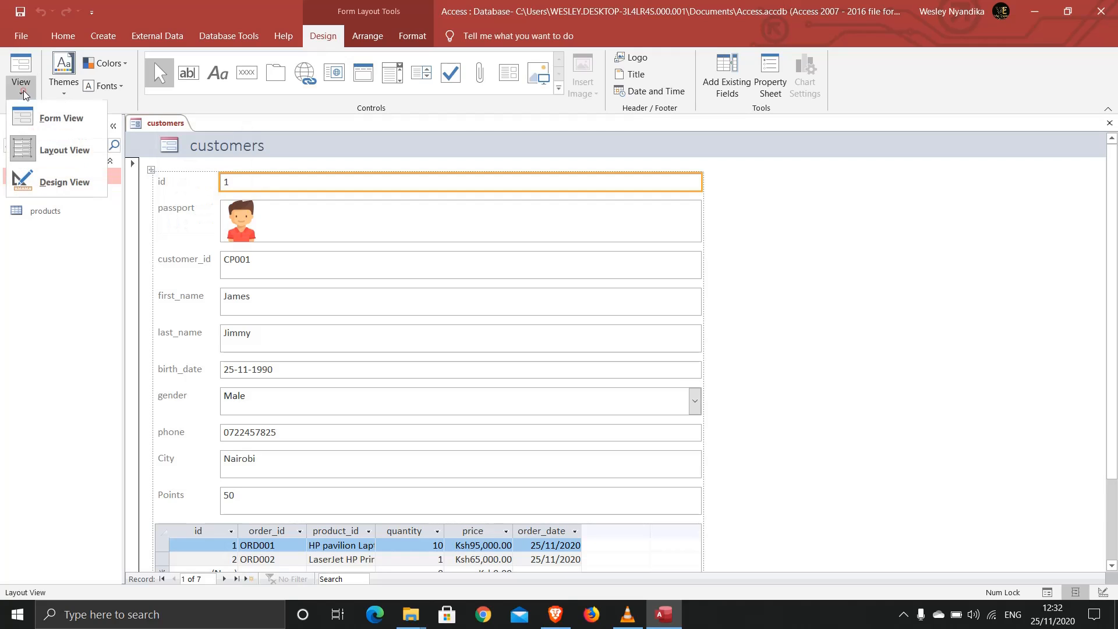
pyautogui.click(52, 182)
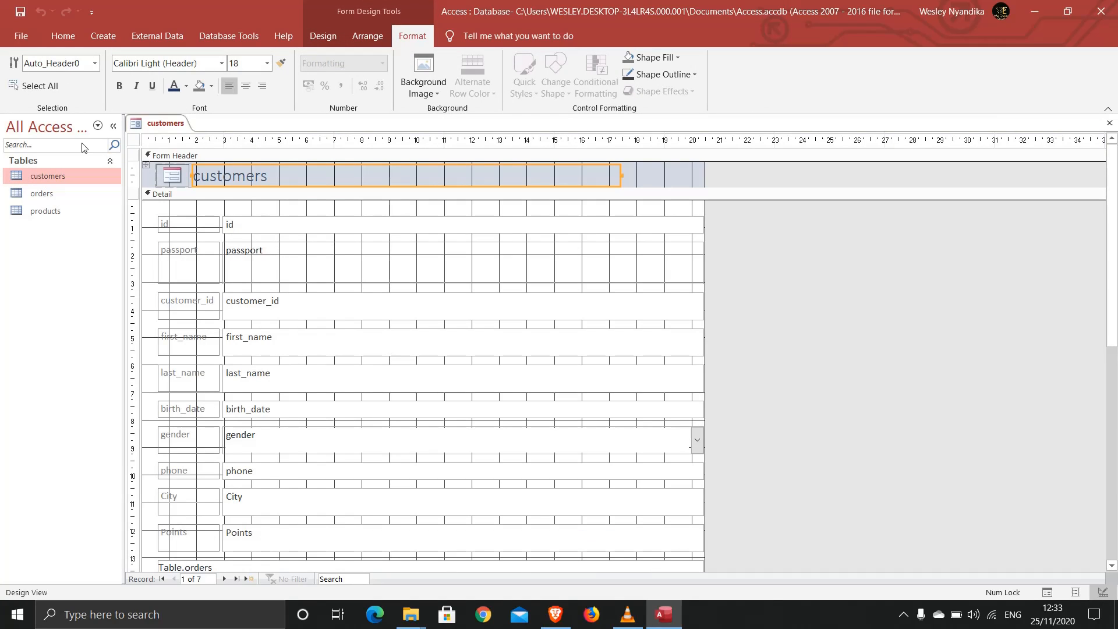
# Show the customers form in Form View and browse several customer records, returning to the first one.
pyautogui.click(165, 125)
pyautogui.rightClick(163, 127)
pyautogui.click(202, 192)
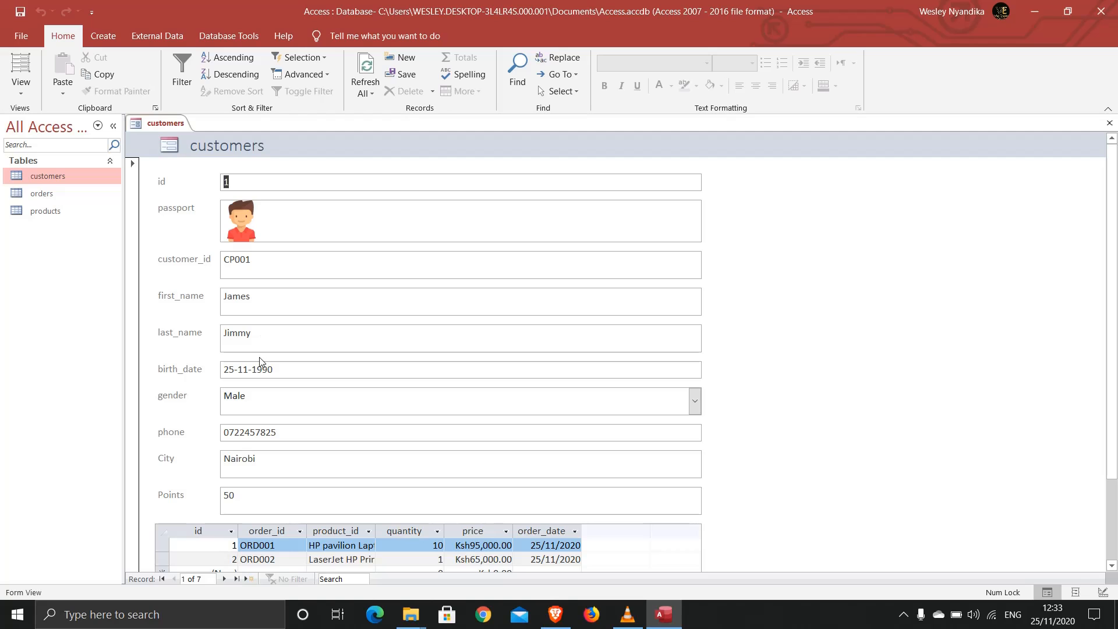
pyautogui.scroll(-2, 261, 361)
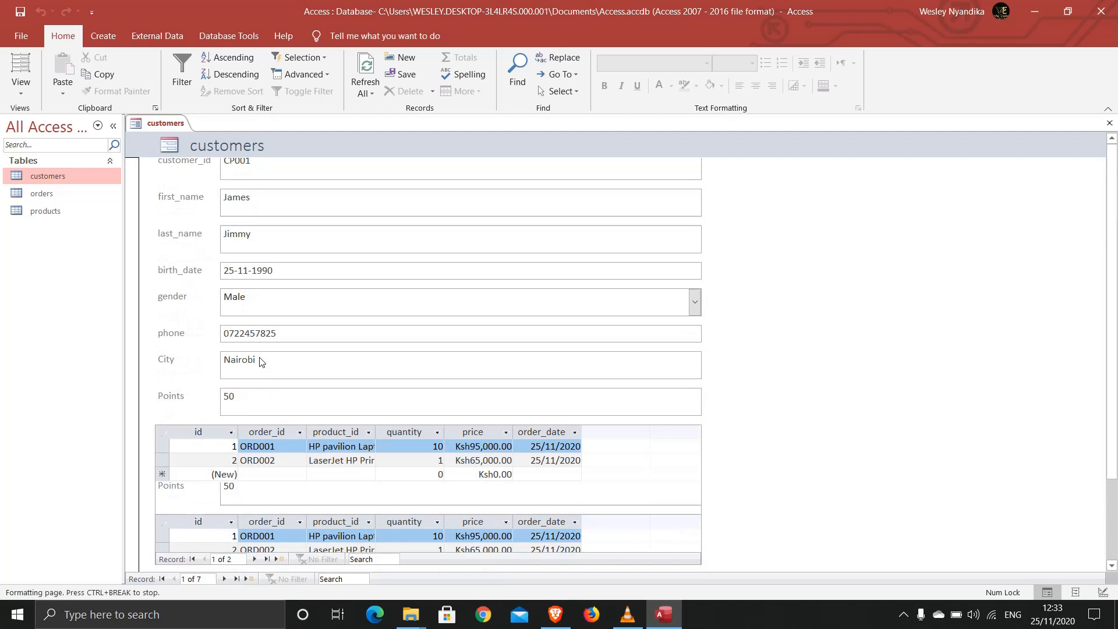
pyautogui.click(224, 579)
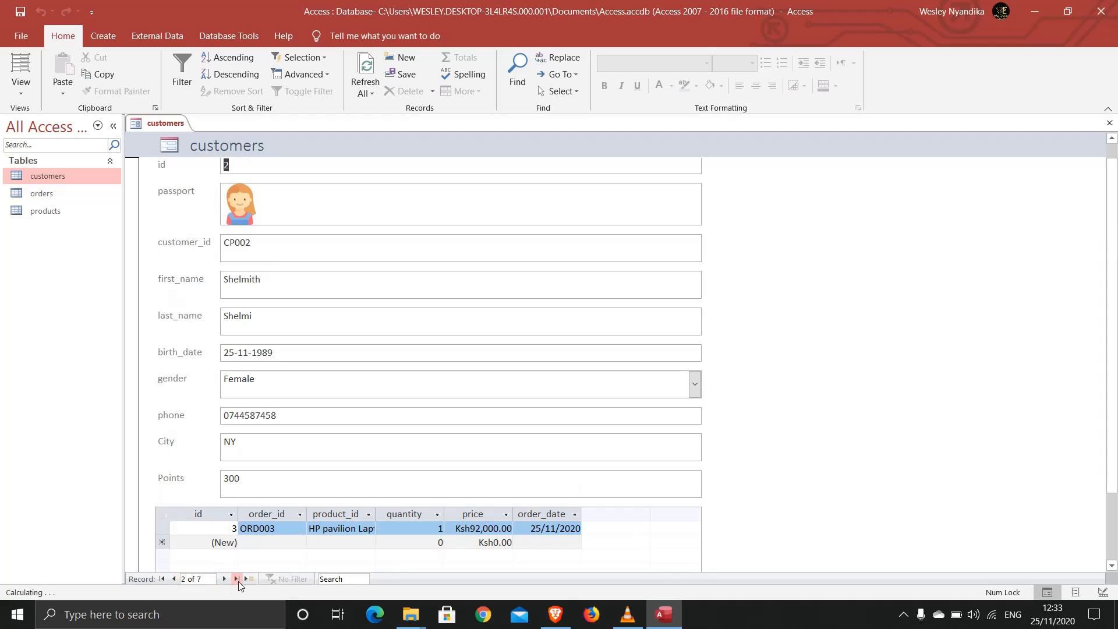
pyautogui.click(224, 579)
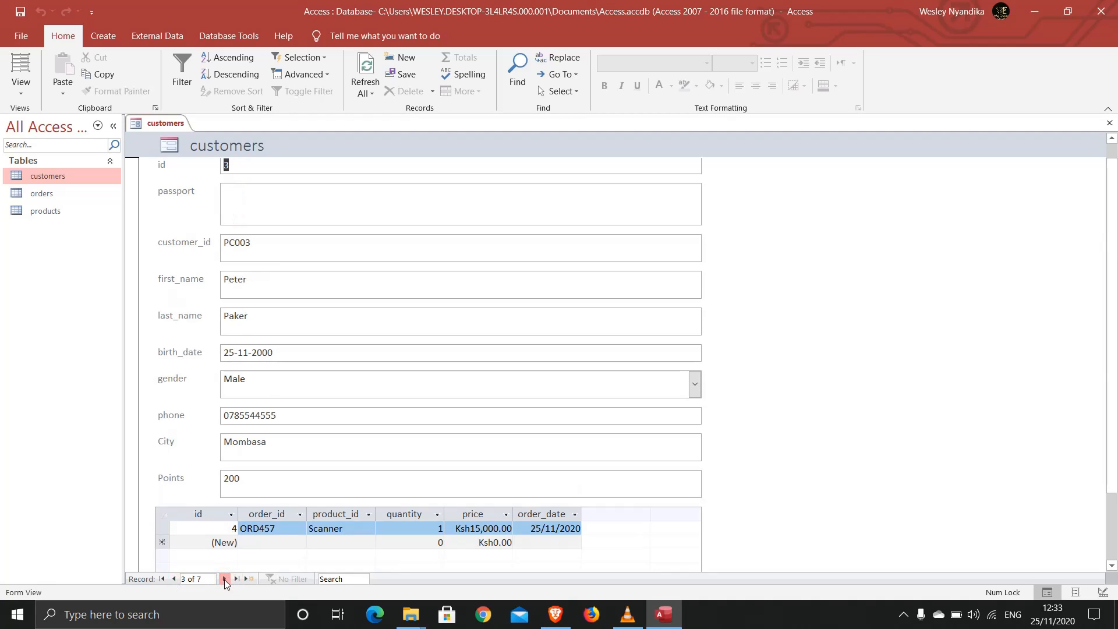
pyautogui.click(224, 579)
pyautogui.click(173, 579)
pyautogui.doubleClick(173, 578)
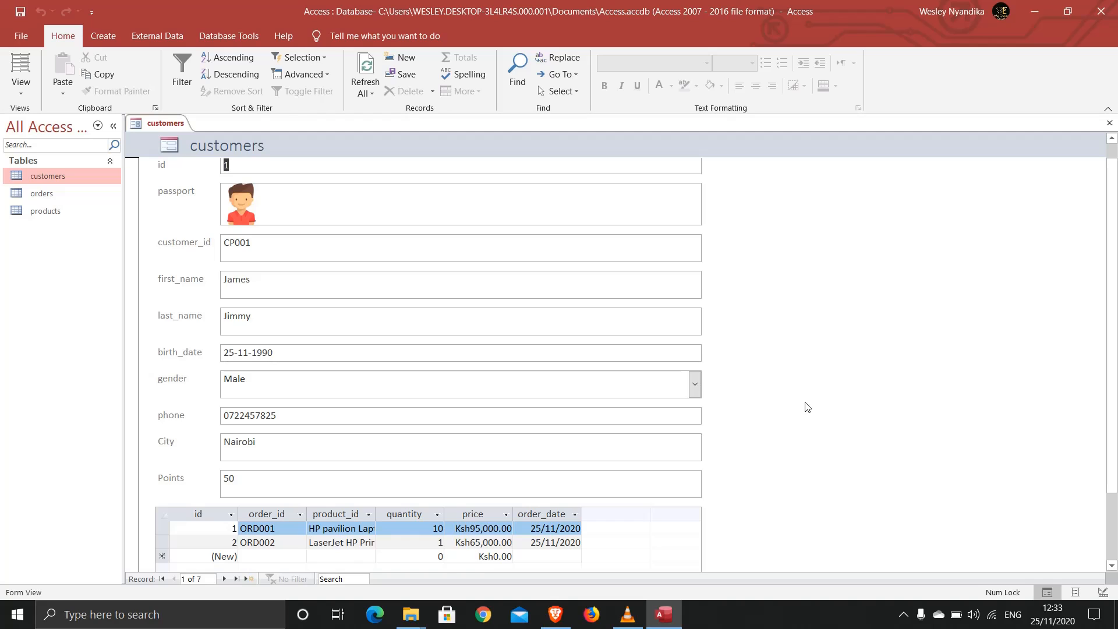
pyautogui.scroll(1, 807, 406)
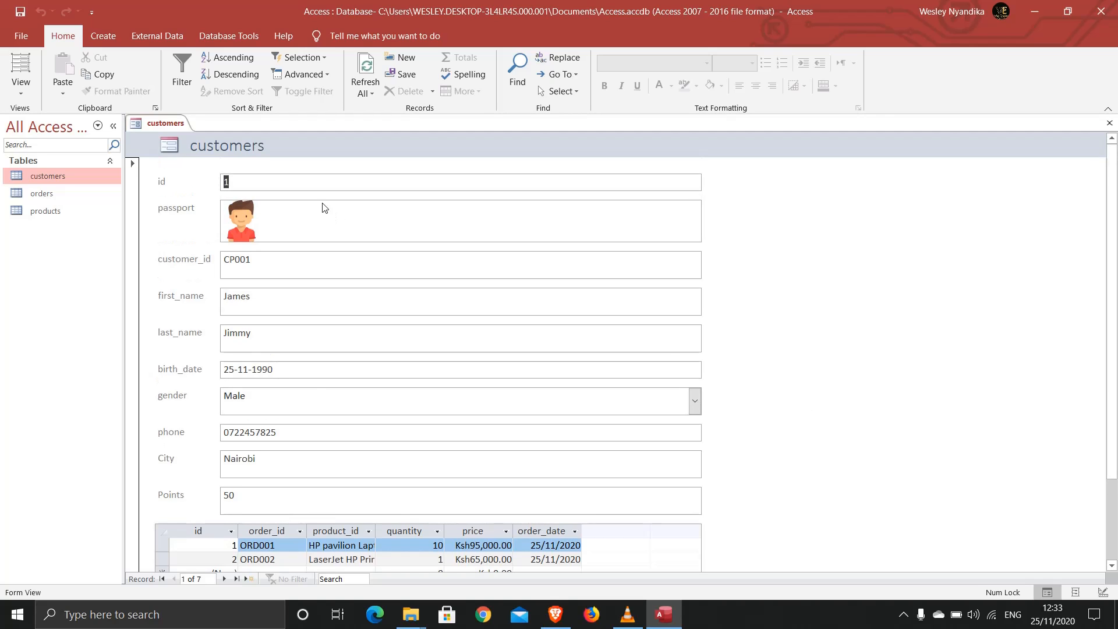
# Switch the customers form to Layout View and delete the id label together with its id field.
pyautogui.rightClick(152, 125)
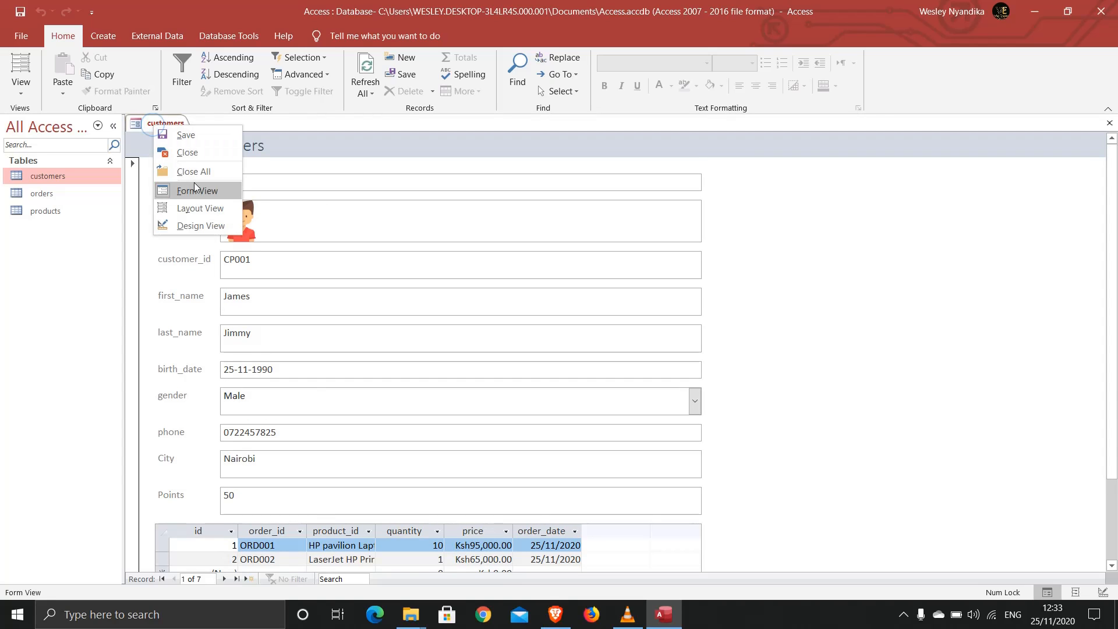
pyautogui.click(196, 208)
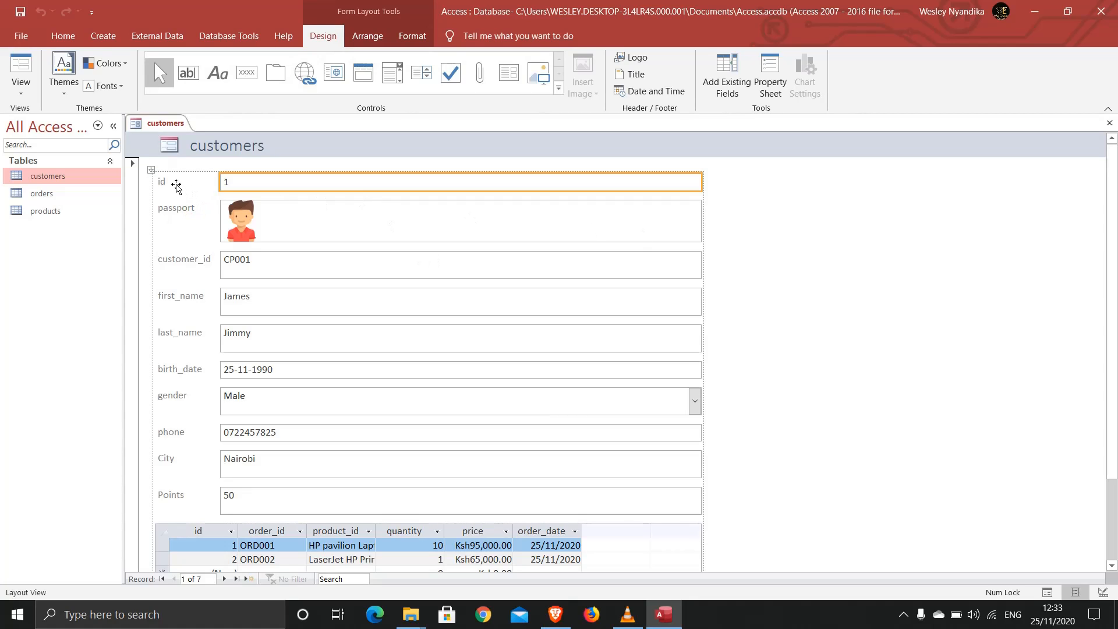
pyautogui.click(175, 185)
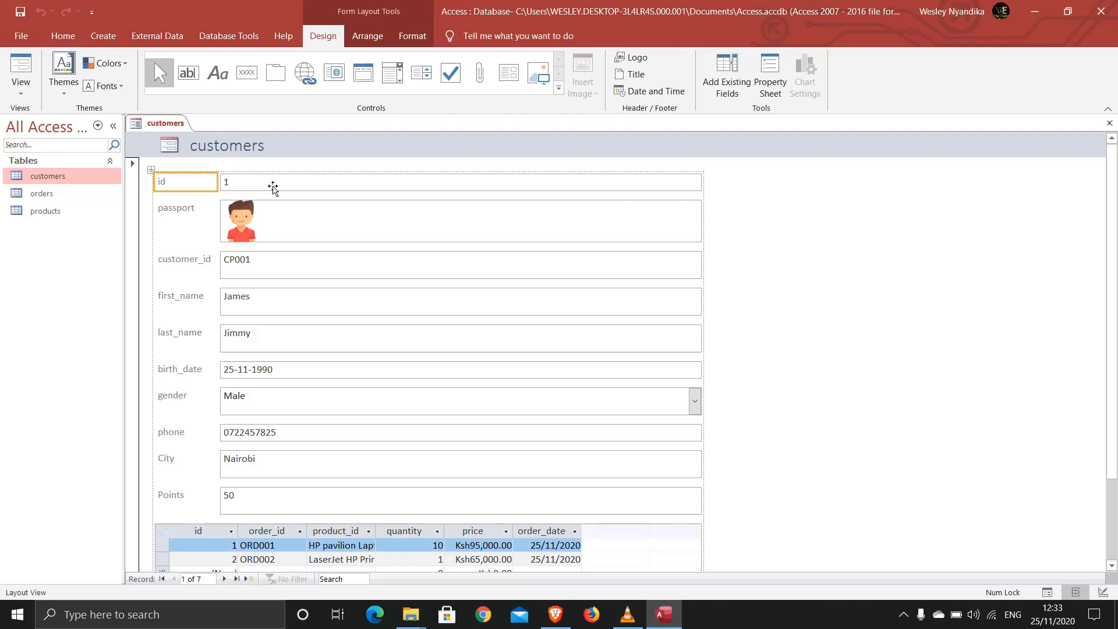
pyautogui.click(243, 185)
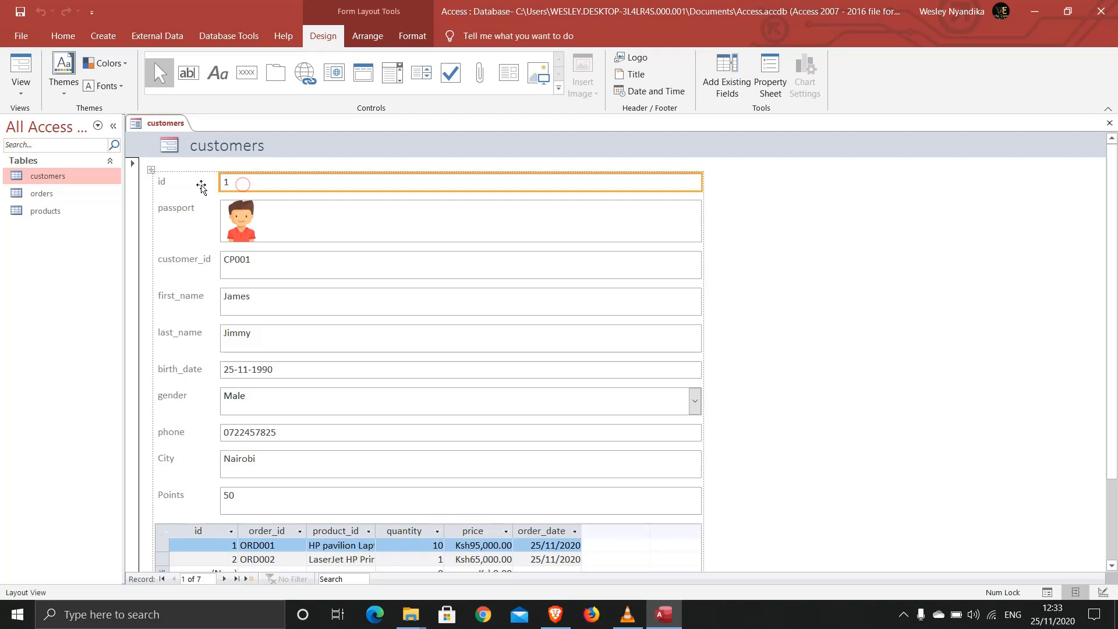
pyautogui.click(200, 185)
pyautogui.keyDown('shift'); pyautogui.click(243, 185); pyautogui.keyUp('shift')
pyautogui.press('Delete')
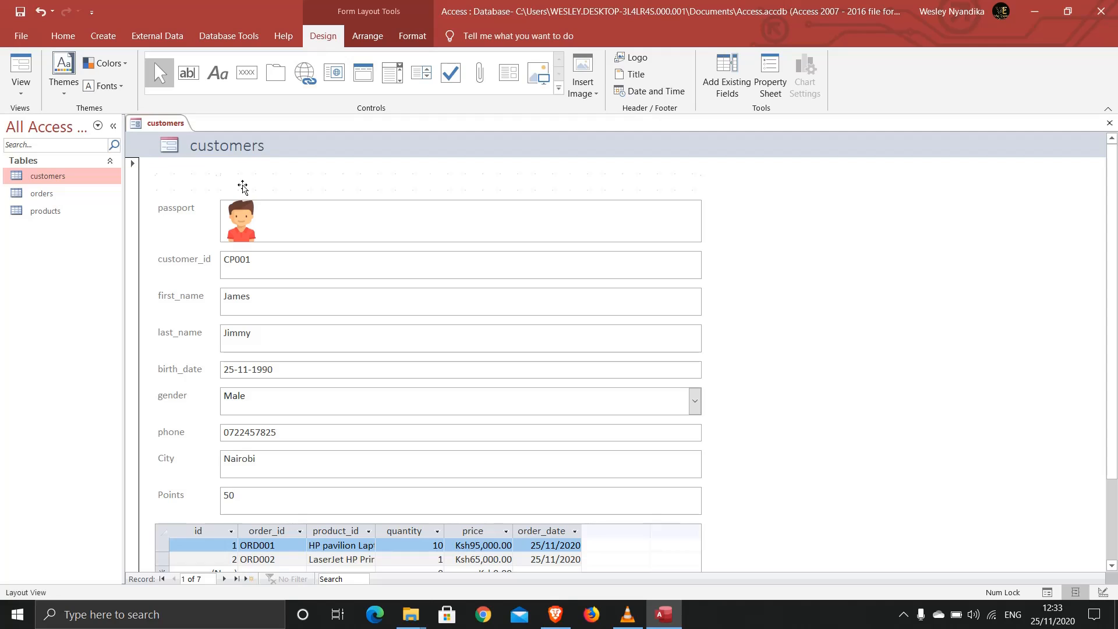
pyautogui.click(200, 186)
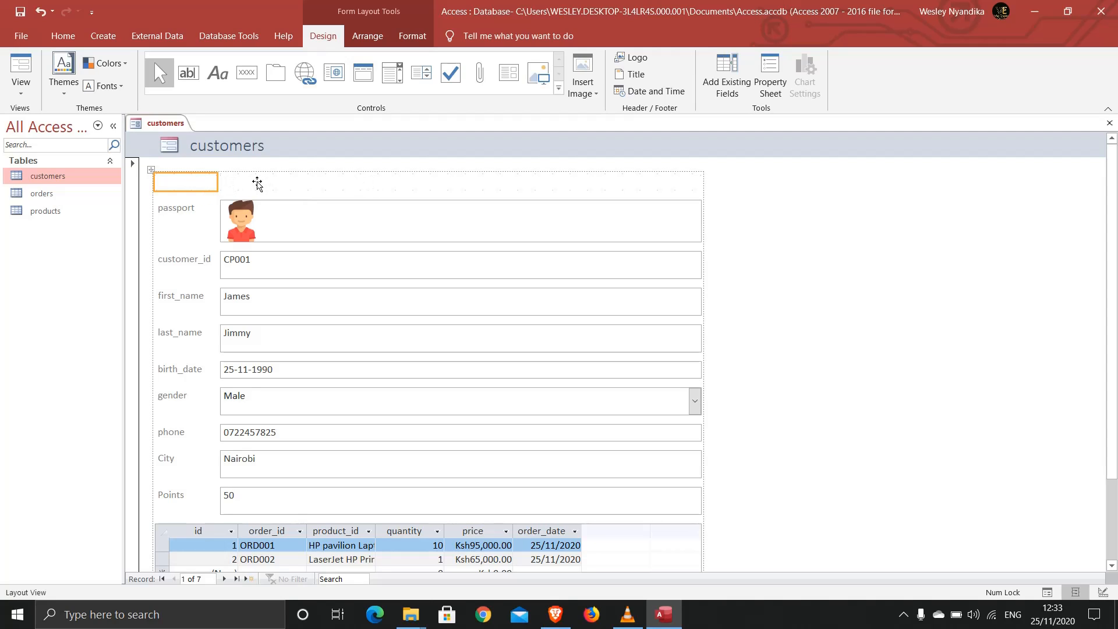
# Delete the empty layout row above the passport field.
pyautogui.click(260, 182)
pyautogui.click(198, 184)
pyautogui.press('Delete')
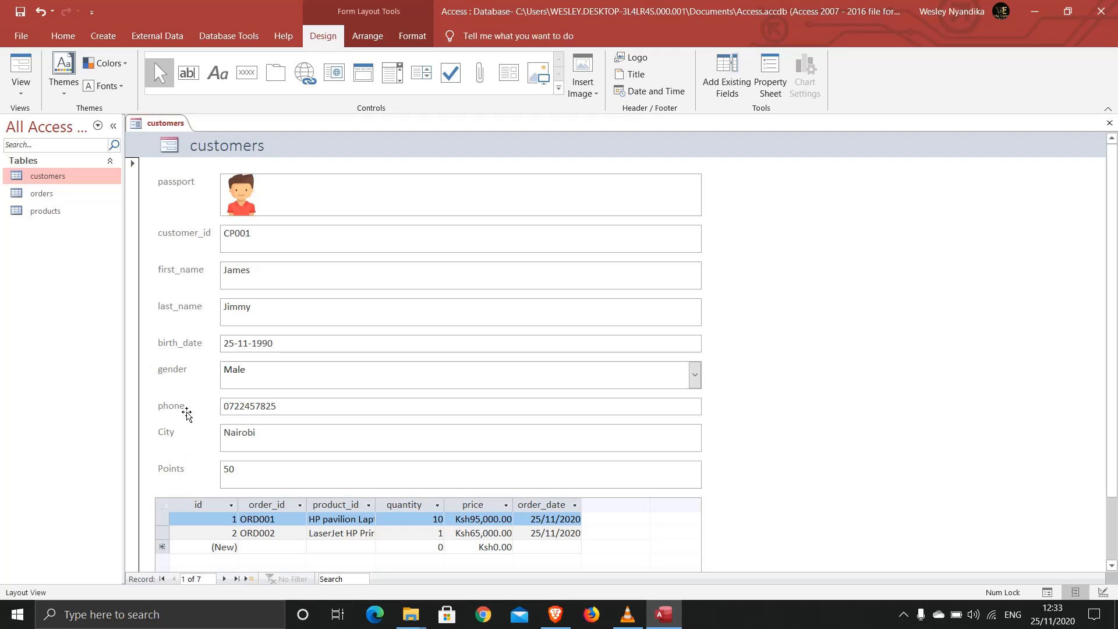
# Change the passport label's text to "Passport Photo".
pyautogui.click(178, 185)
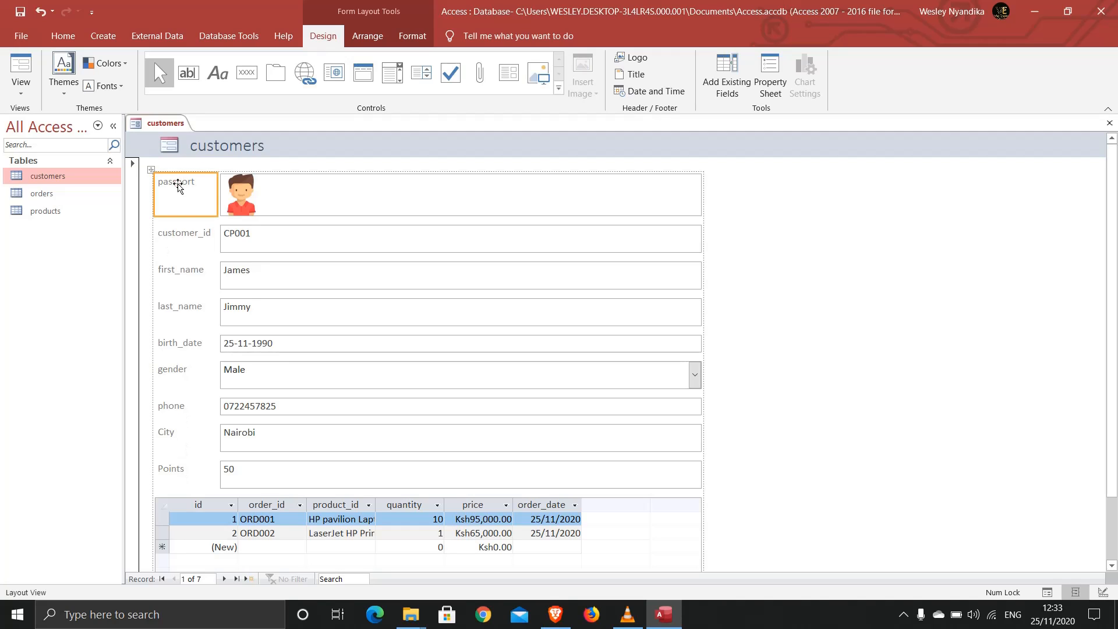
pyautogui.doubleClick(183, 185)
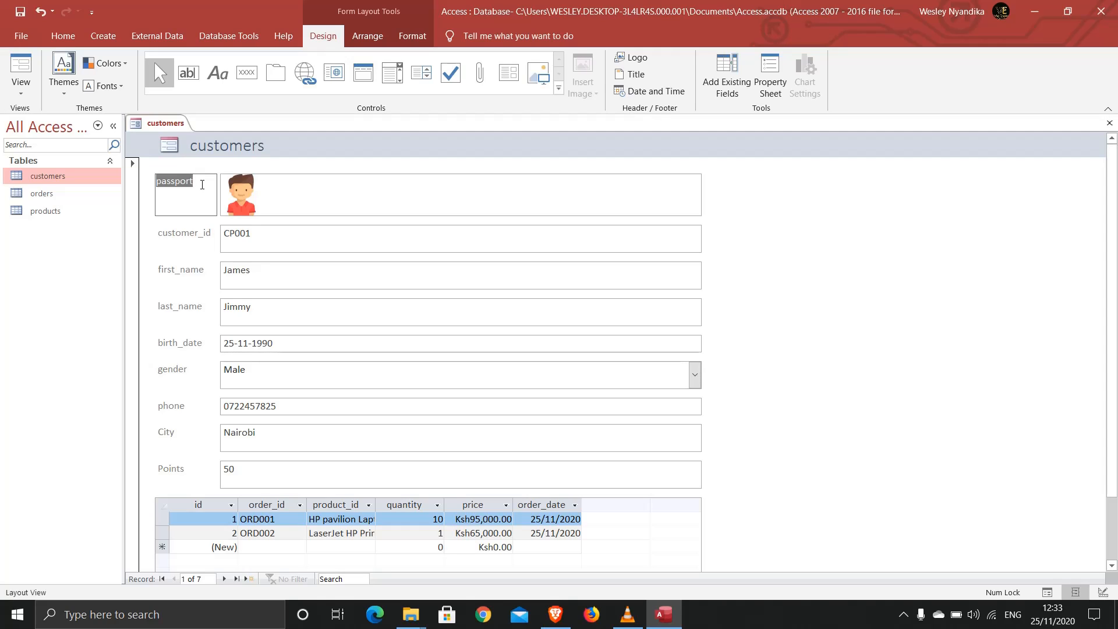
pyautogui.write('P')
pyautogui.write('hoto')
# Change the customer_id label's text to "Customer ID".
pyautogui.click(183, 237)
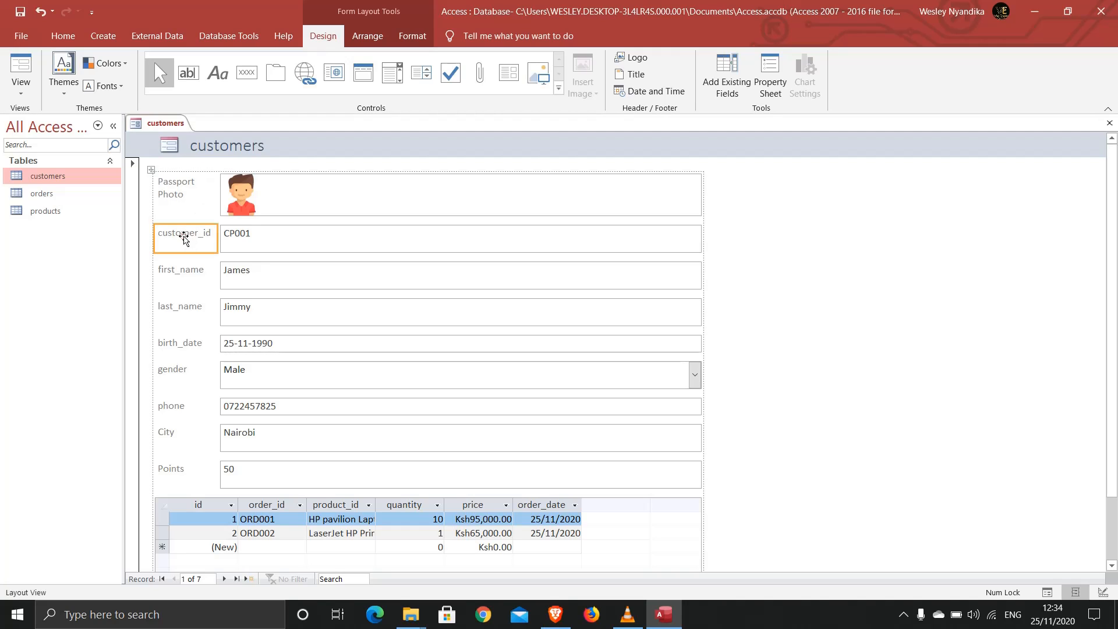
pyautogui.doubleClick(201, 234)
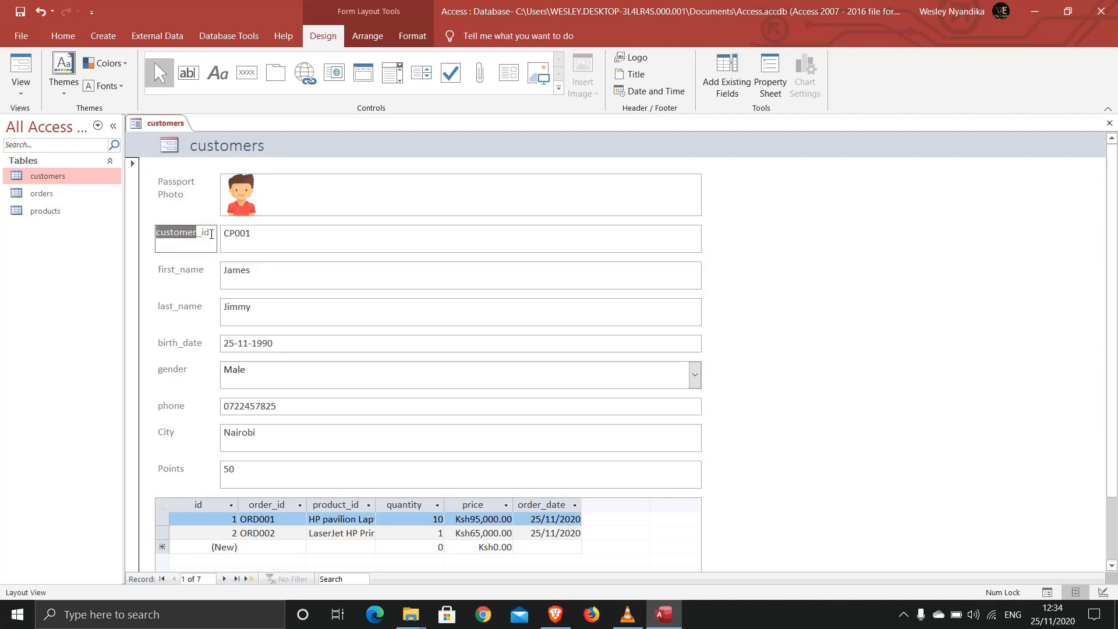
pyautogui.click(211, 233)
pyautogui.moveTo(211, 232); pyautogui.dragTo(150, 237)
pyautogui.write('C')
# Change the first_name and last_name labels' text to "First Name" and "Last Name".
pyautogui.click(181, 271)
pyautogui.doubleClick(213, 272)
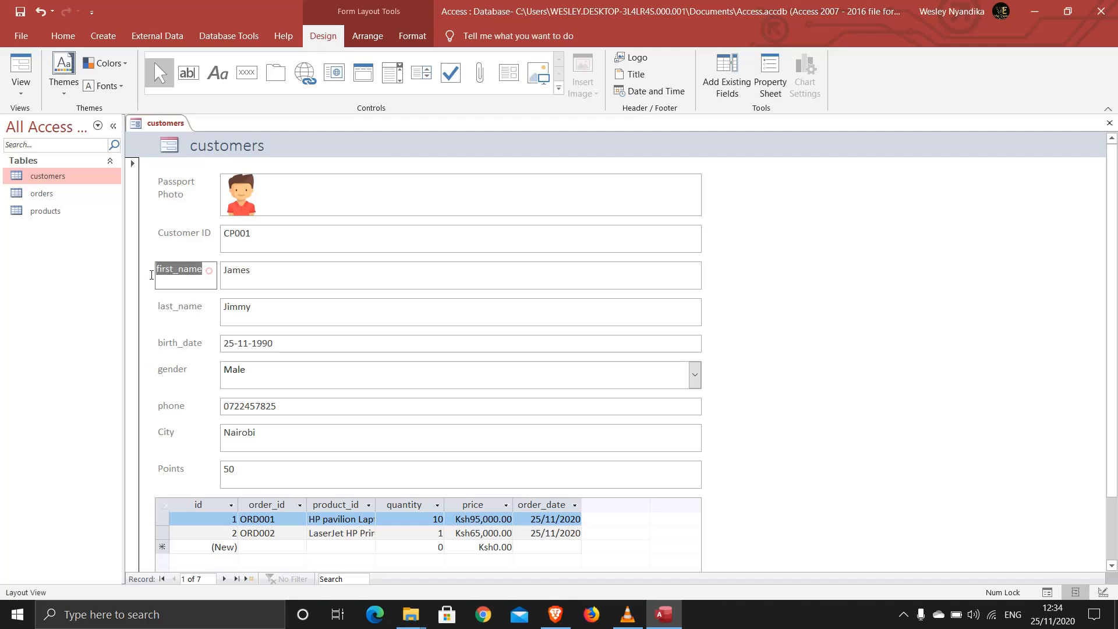
pyautogui.write('Fi')
pyautogui.click(183, 306)
pyautogui.doubleClick(190, 307)
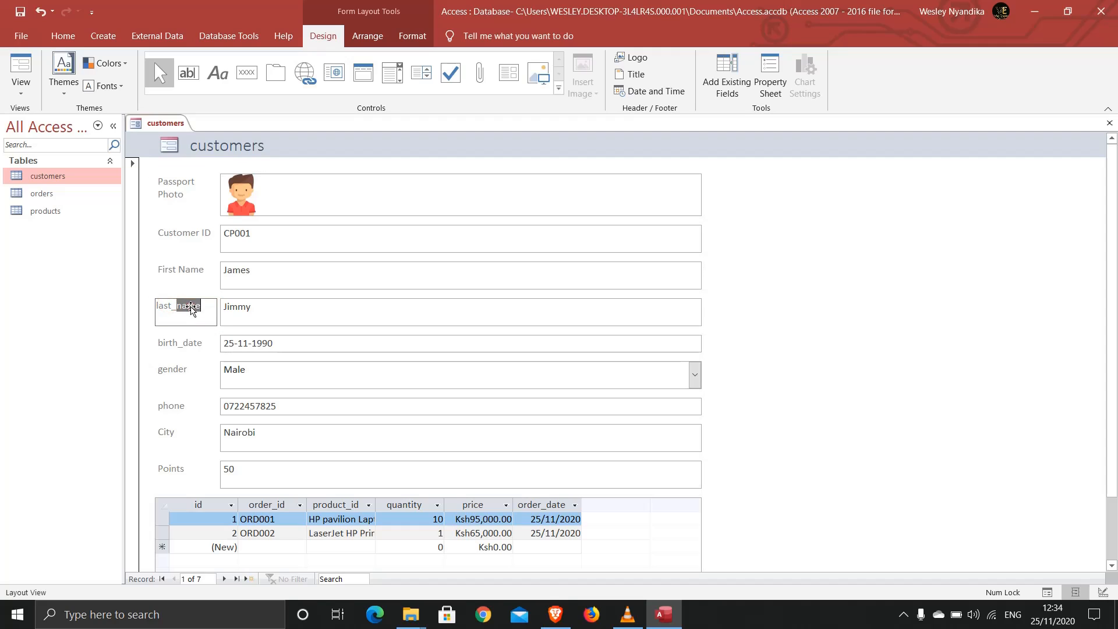
pyautogui.click(206, 307)
pyautogui.moveTo(210, 307); pyautogui.dragTo(153, 305)
pyautogui.press('BackSpace')
# Change the birth_date label's text to "Date Of Birth".
pyautogui.click(174, 343)
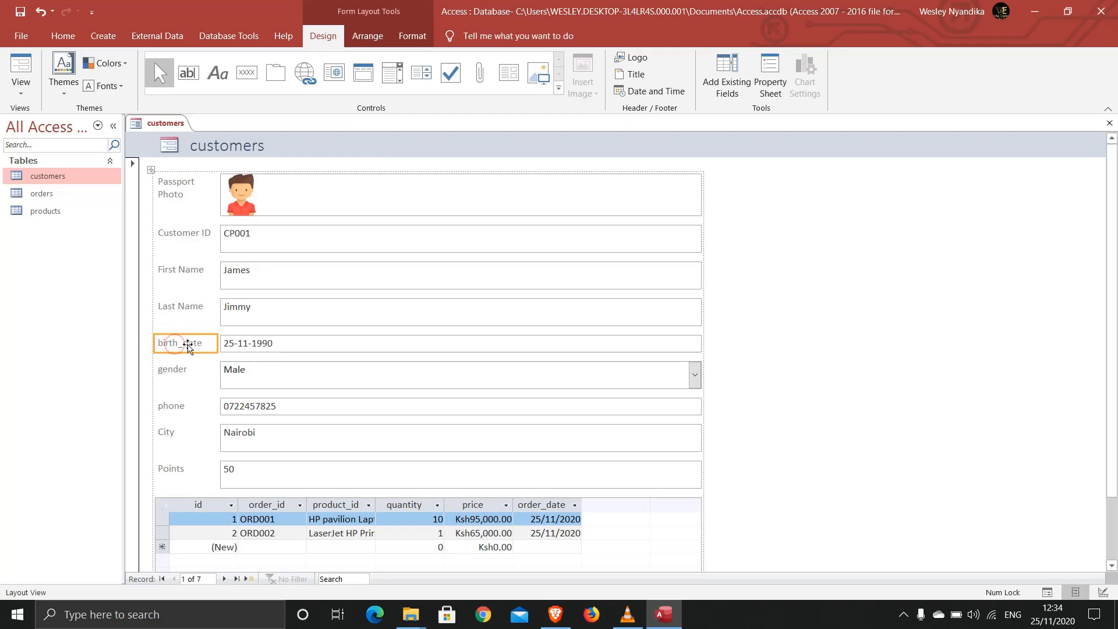
pyautogui.doubleClick(187, 343)
pyautogui.click(212, 343)
pyautogui.moveTo(211, 343); pyautogui.dragTo(153, 343)
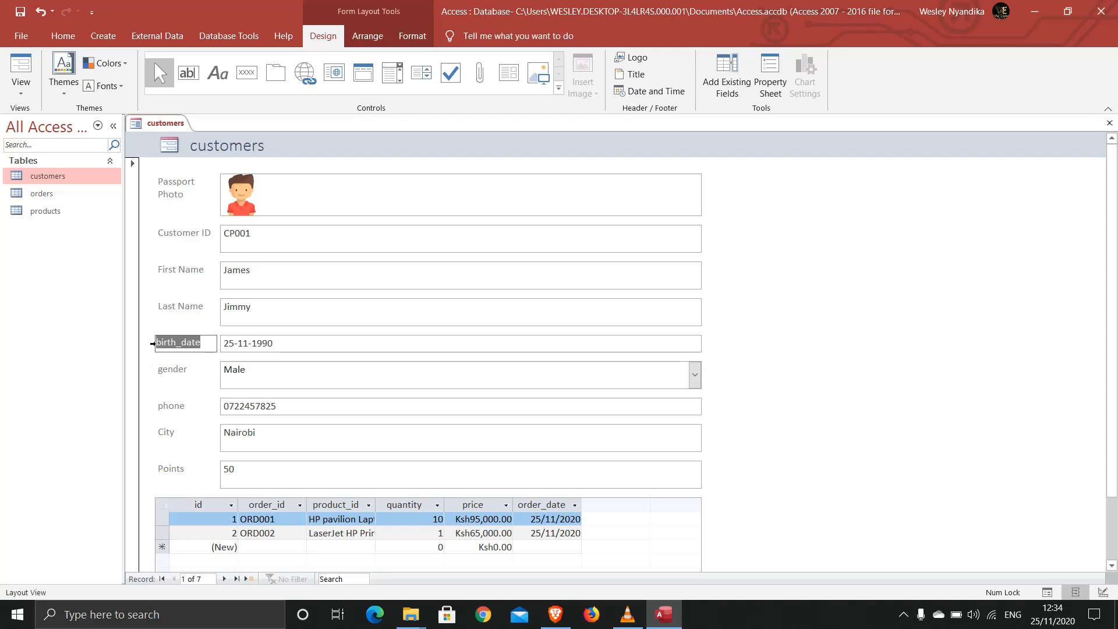
pyautogui.write('Date Of B')
pyautogui.press('BackSpace')
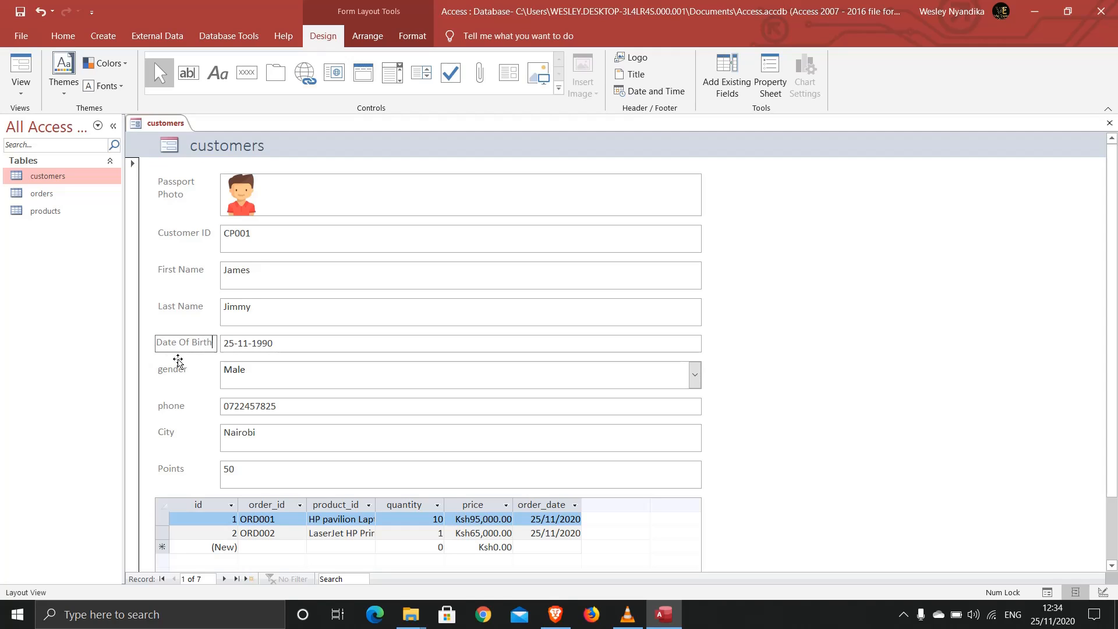
# Change the gender label's text to "Gender" and the phone label's text to "Phone Number".
pyautogui.click(175, 372)
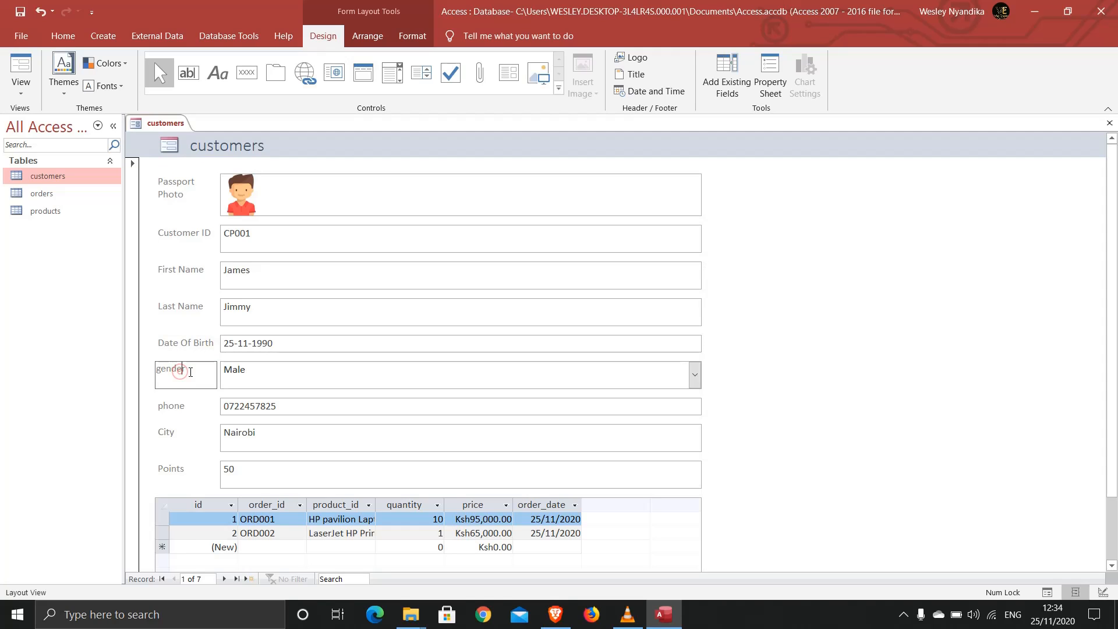
pyautogui.moveTo(186, 371); pyautogui.dragTo(152, 372)
pyautogui.write('Gend')
pyautogui.click(183, 407)
pyautogui.moveTo(196, 407); pyautogui.dragTo(155, 408)
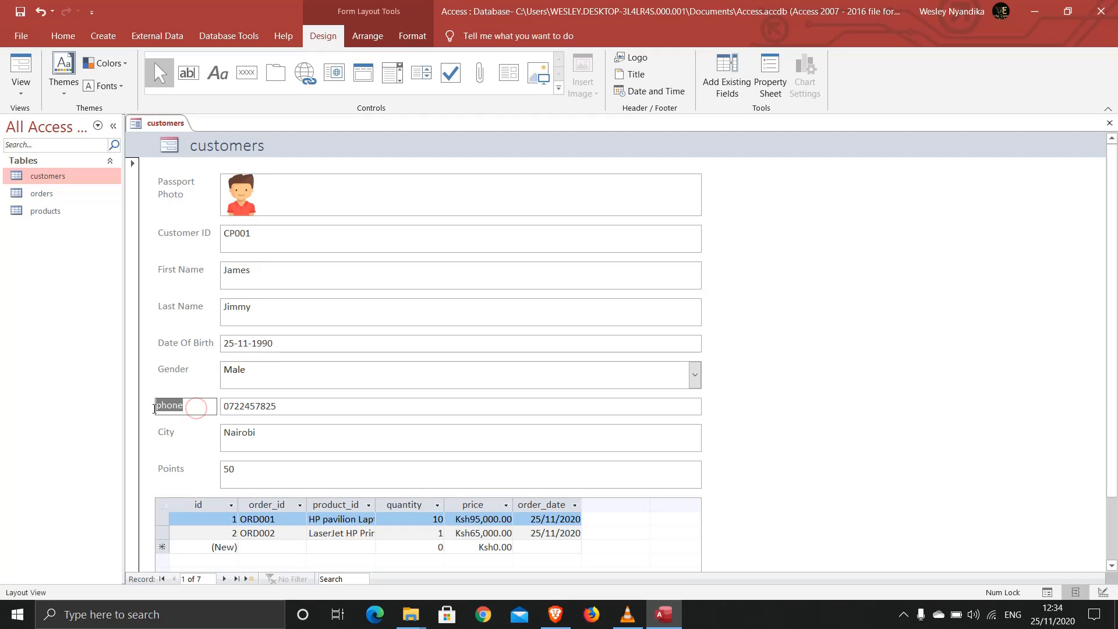
pyautogui.write('Ph')
pyautogui.write('one Number')
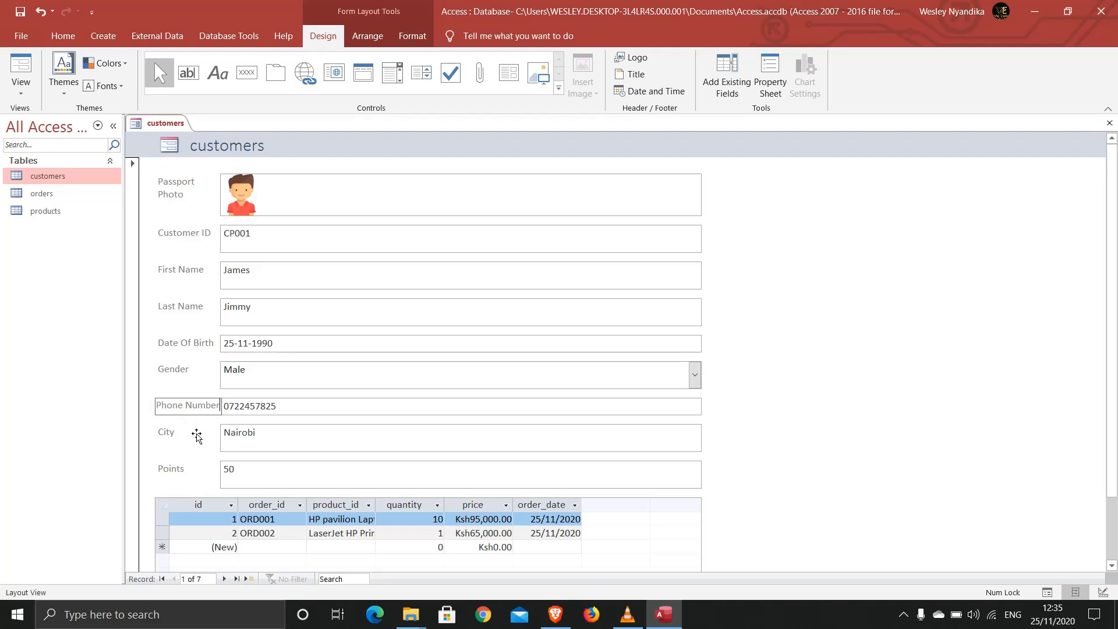
pyautogui.click(180, 437)
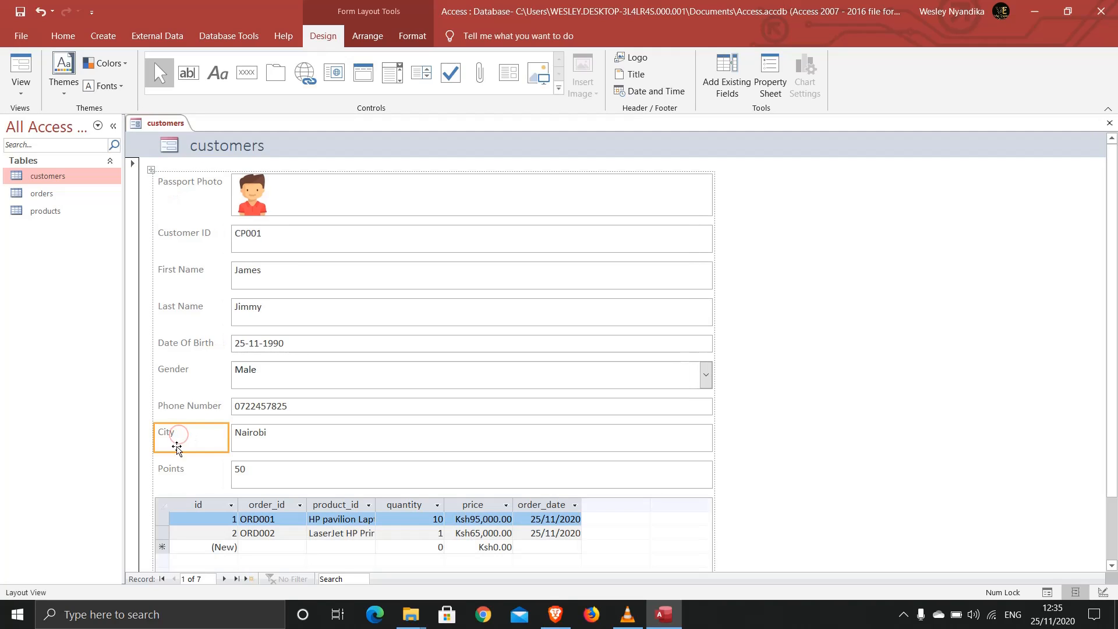
pyautogui.click(177, 473)
pyautogui.click(183, 470)
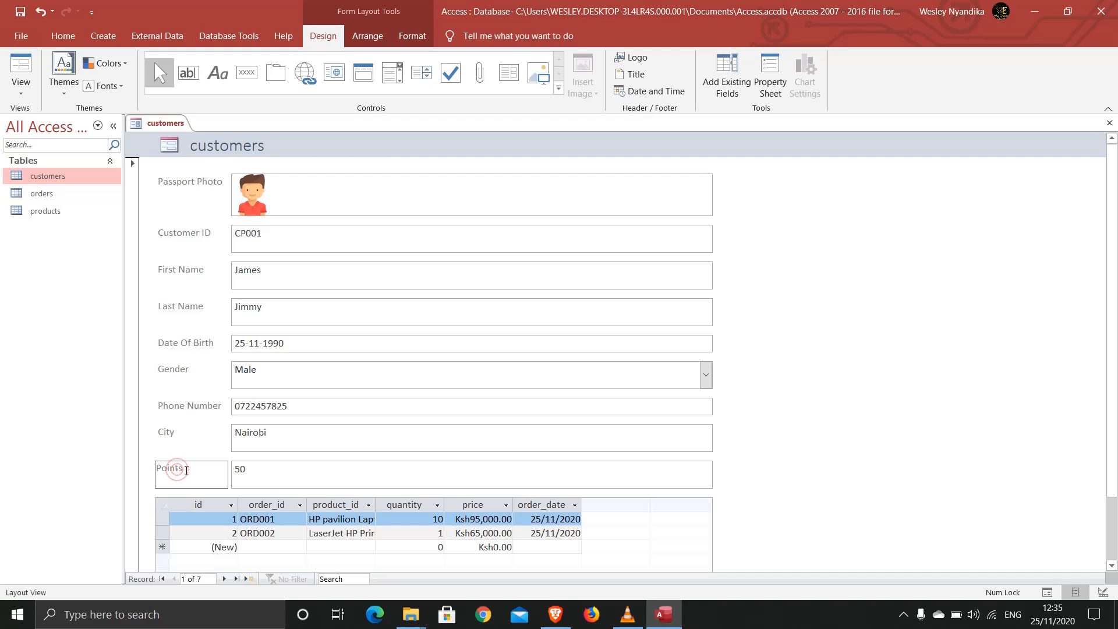
pyautogui.click(188, 448)
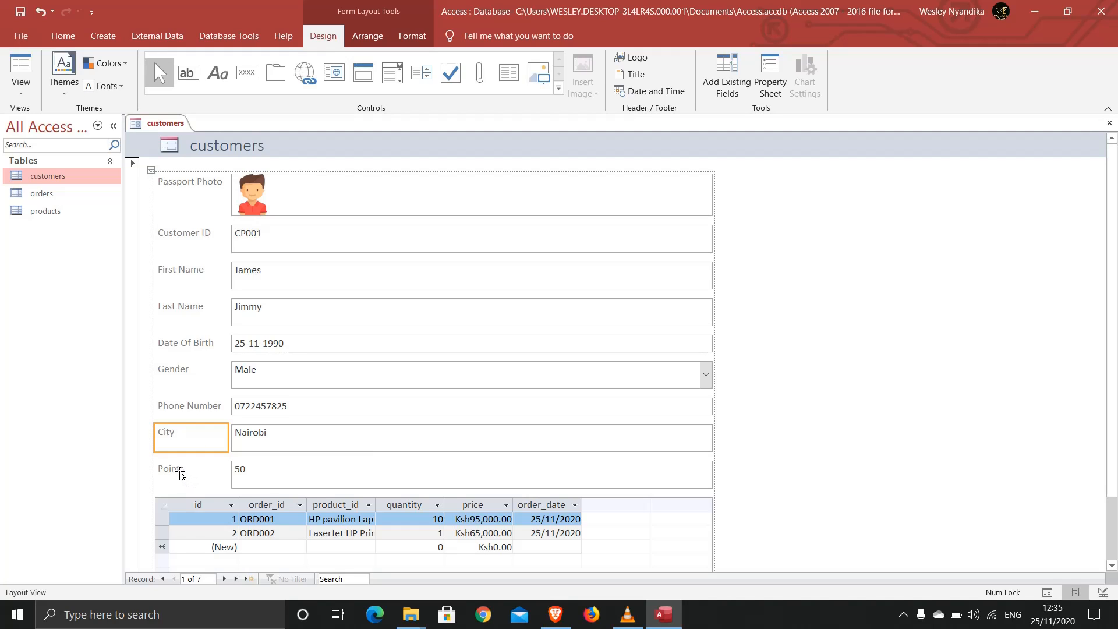
pyautogui.scroll(-1, 180, 473)
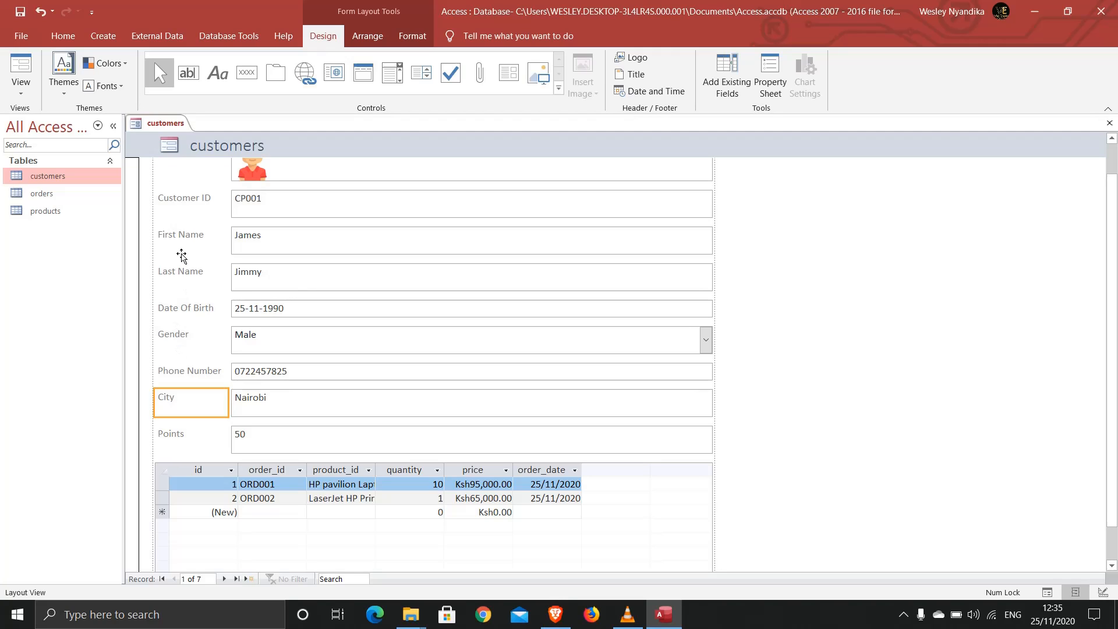
# Set the font weight of all nine field labels, from Passport Photo down to Points, to Bold in the Property Sheet.
pyautogui.click(180, 213)
pyautogui.scroll(1, 181, 213)
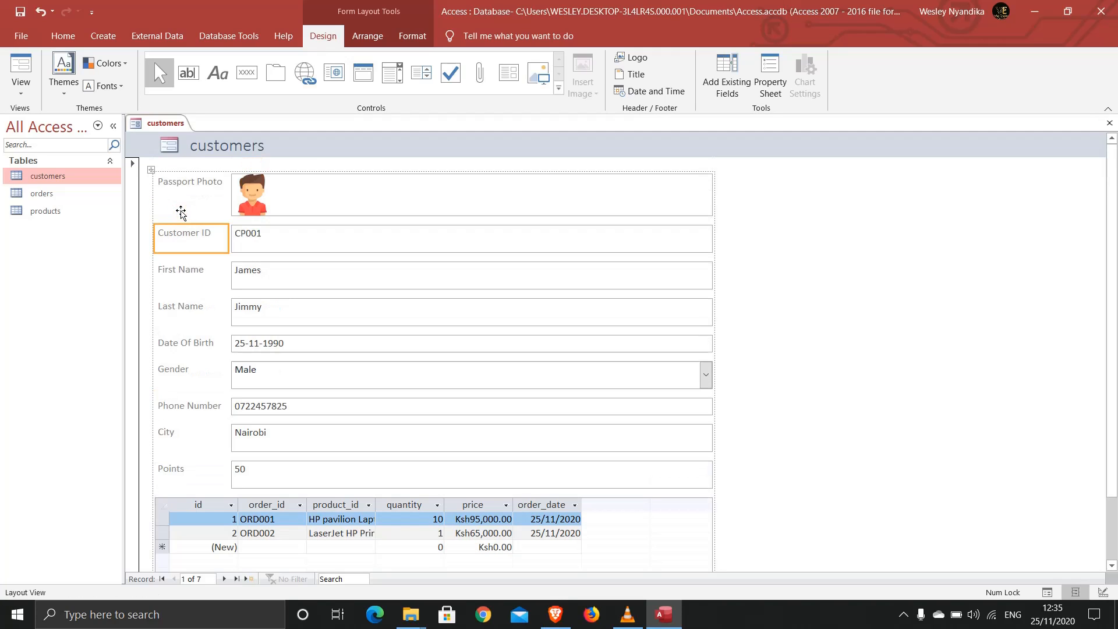
pyautogui.keyDown('shift'); pyautogui.click(186, 192); pyautogui.keyUp('shift')
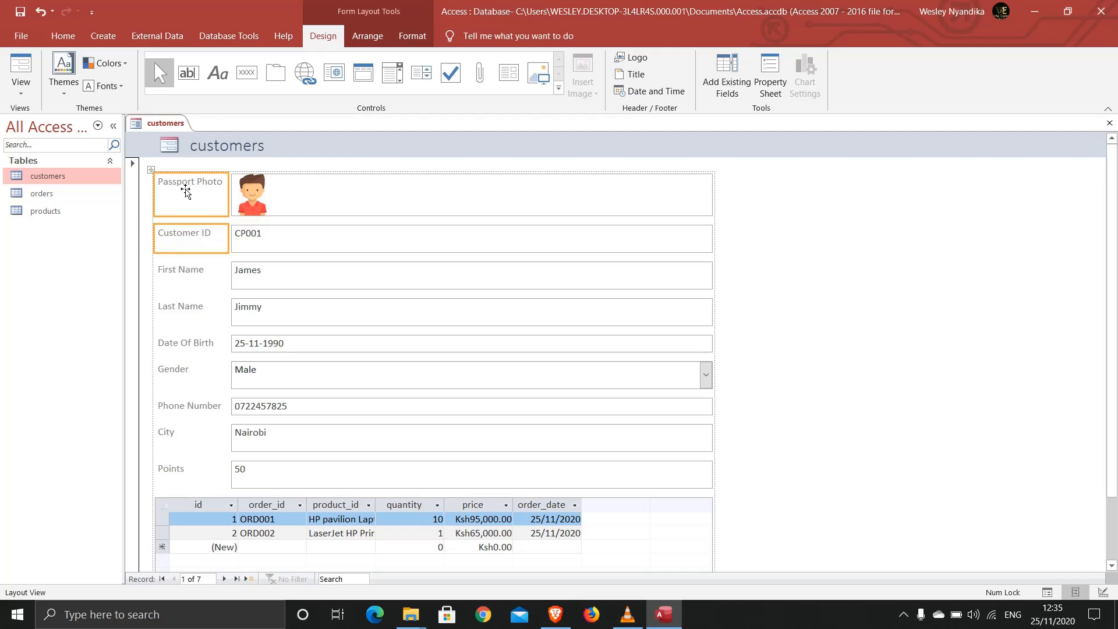
pyautogui.click(179, 200)
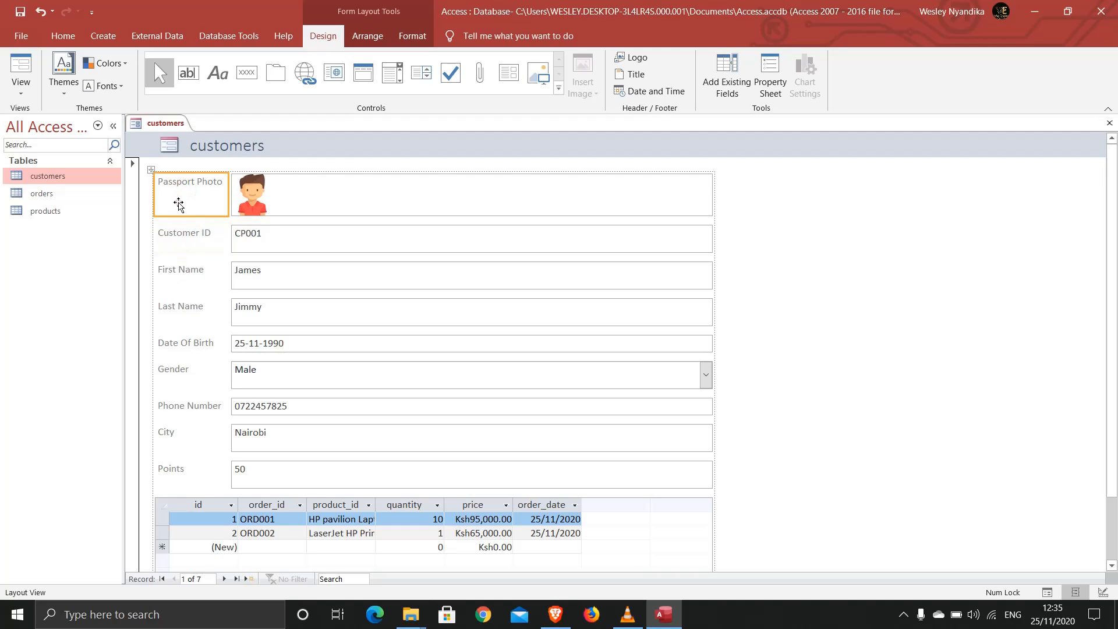
pyautogui.keyDown('shift'); pyautogui.click(176, 238); pyautogui.keyUp('shift')
pyautogui.keyDown('shift'); pyautogui.click(172, 274); pyautogui.keyUp('shift')
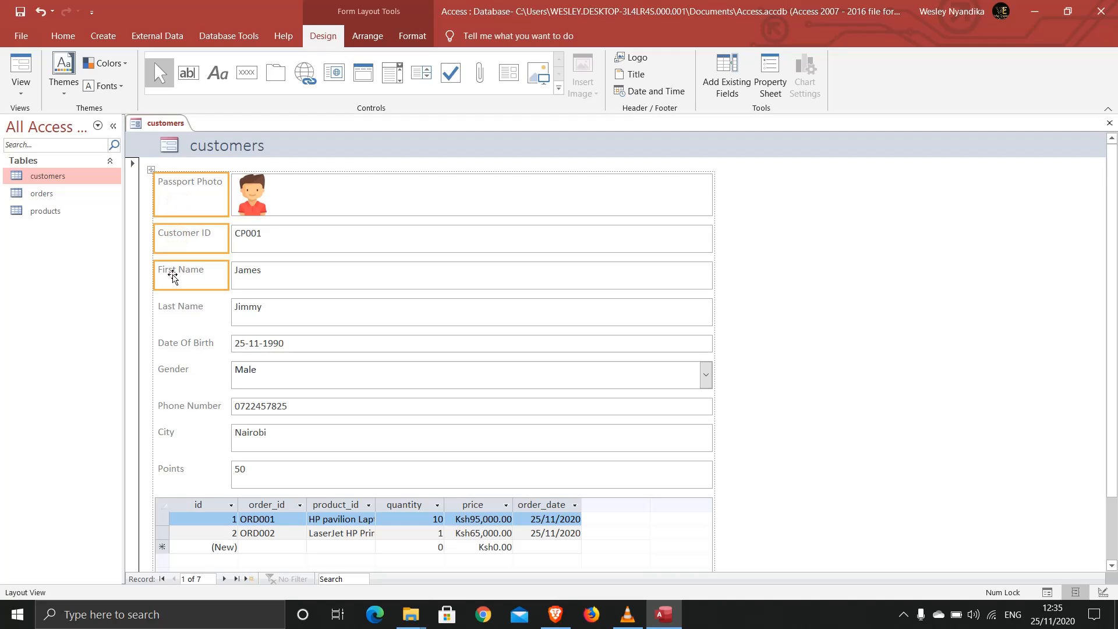
pyautogui.keyDown('shift'); pyautogui.click(171, 315); pyautogui.keyUp('shift')
pyautogui.keyDown('shift'); pyautogui.click(172, 347); pyautogui.keyUp('shift')
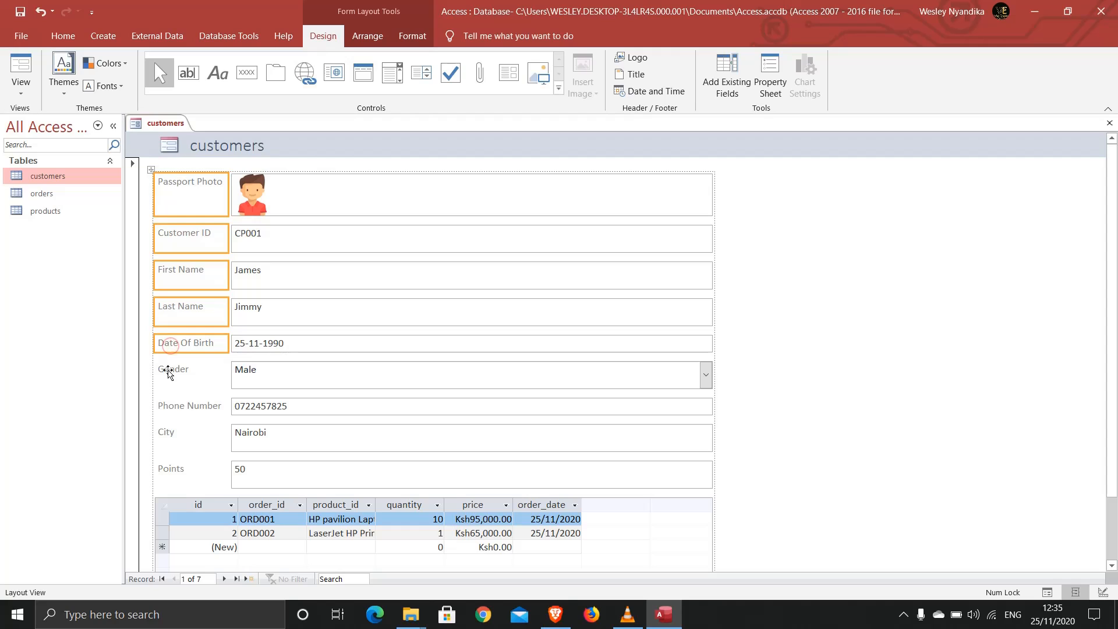
pyautogui.keyDown('shift'); pyautogui.click(169, 373); pyautogui.keyUp('shift')
pyautogui.keyDown('shift'); pyautogui.click(168, 409); pyautogui.keyUp('shift')
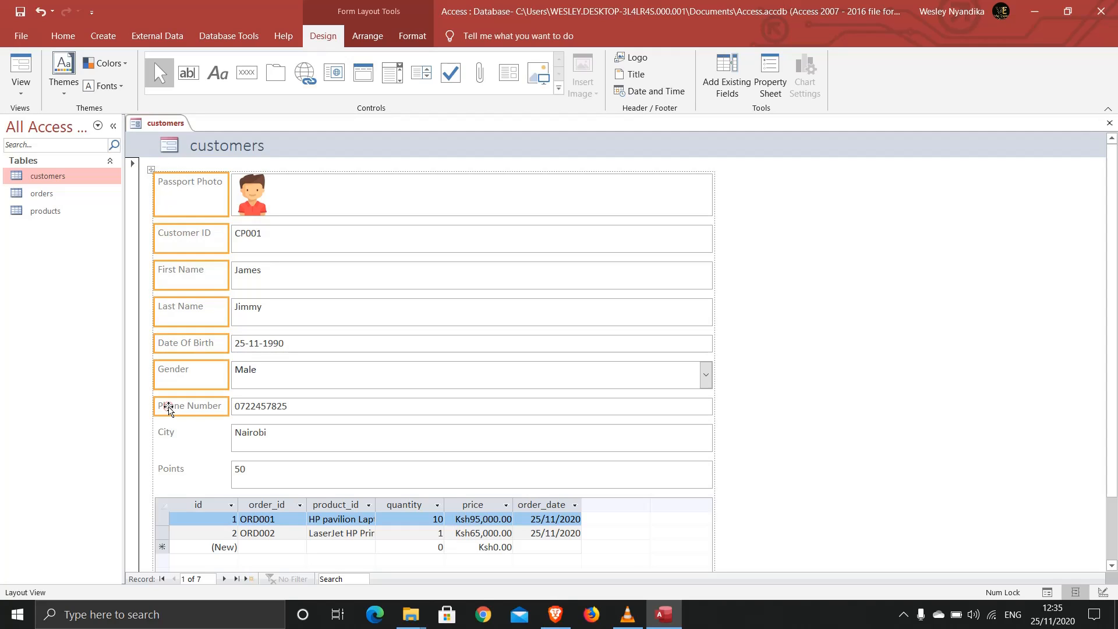
pyautogui.keyDown('shift'); pyautogui.click(168, 438); pyautogui.keyUp('shift')
pyautogui.keyDown('shift'); pyautogui.click(168, 471); pyautogui.keyUp('shift')
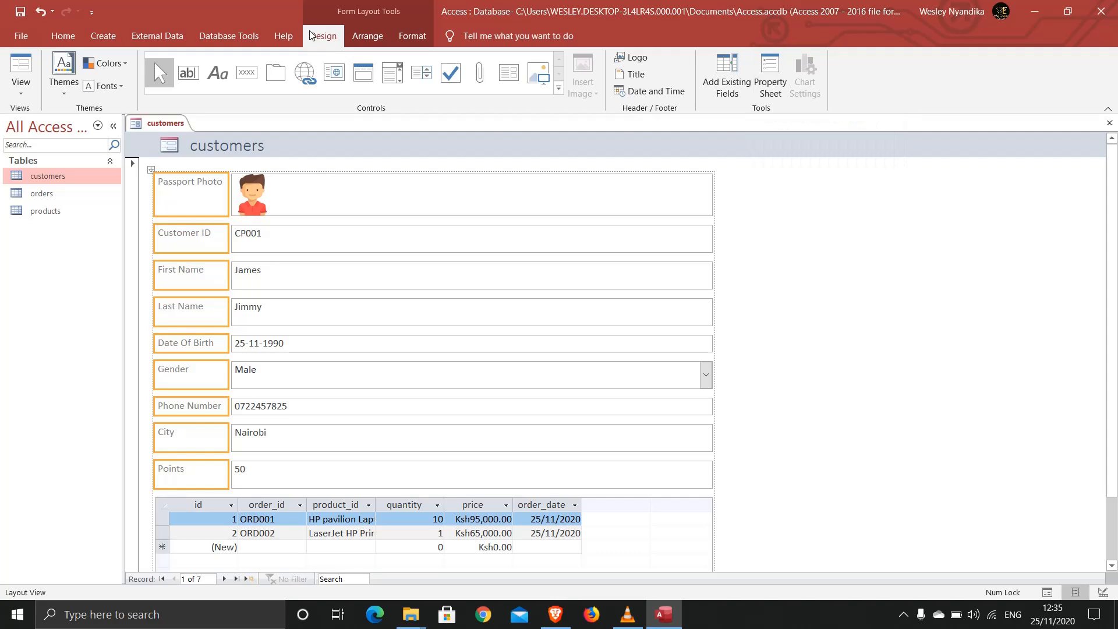
pyautogui.click(770, 80)
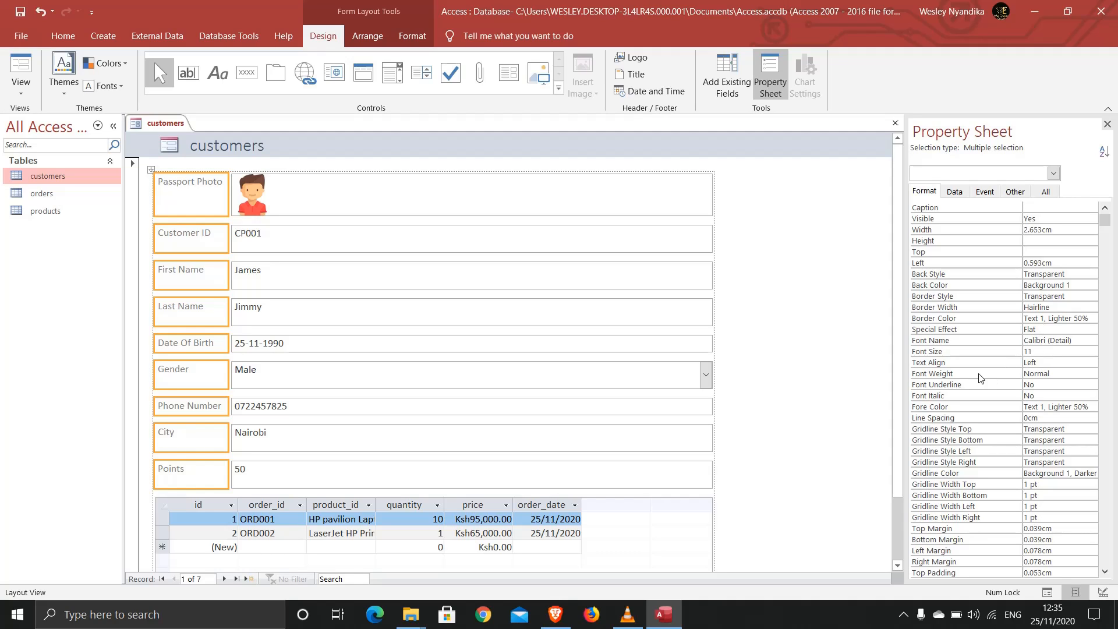
pyautogui.click(1042, 372)
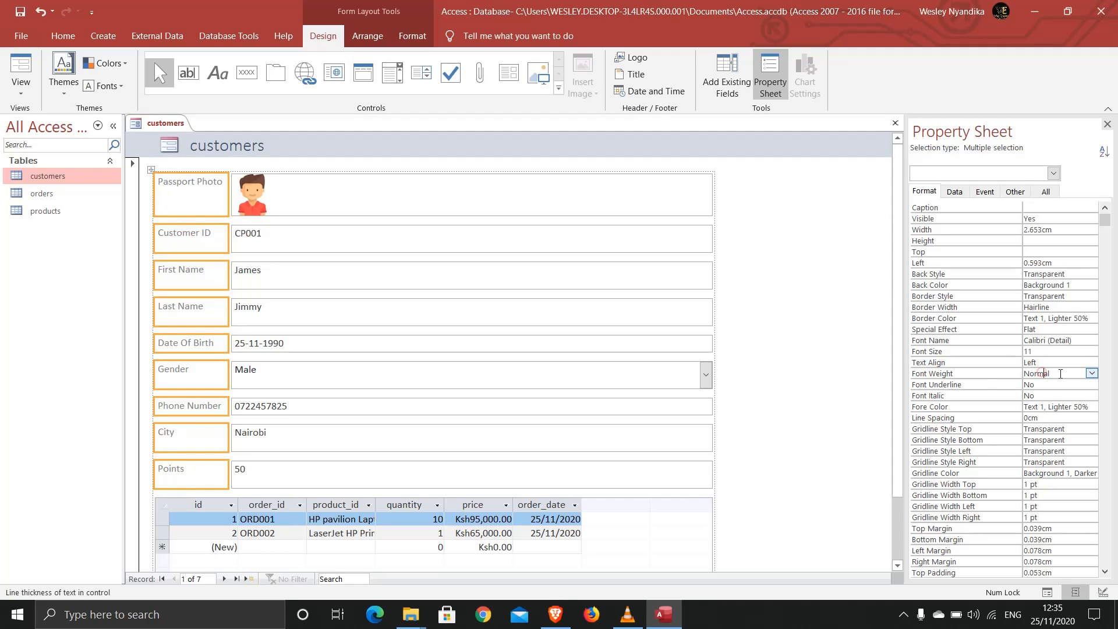
pyautogui.click(1092, 373)
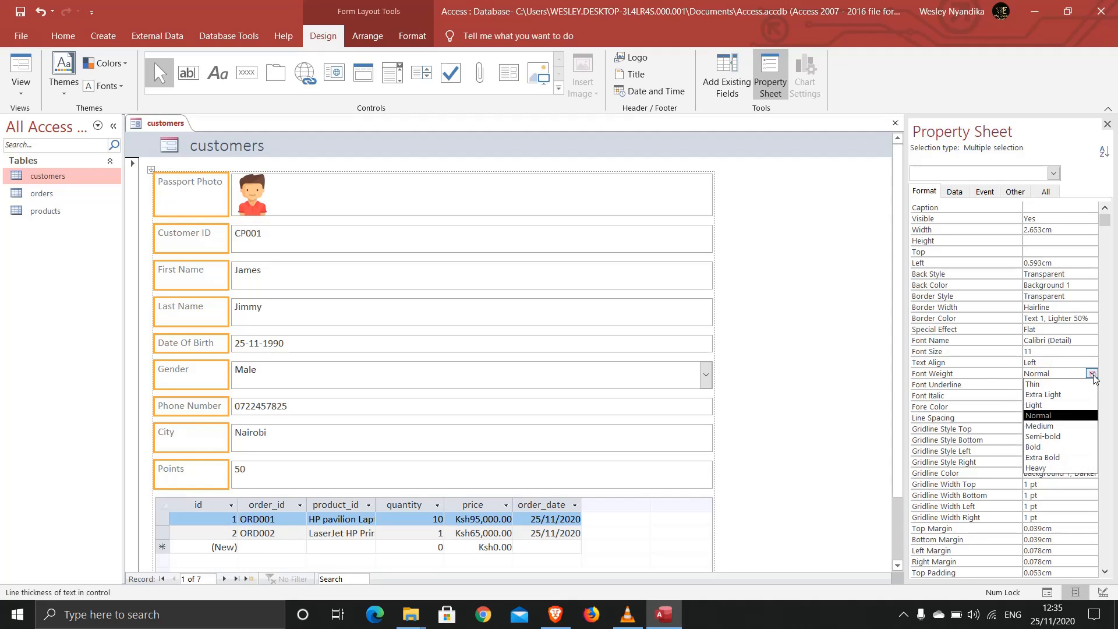
pyautogui.click(1040, 448)
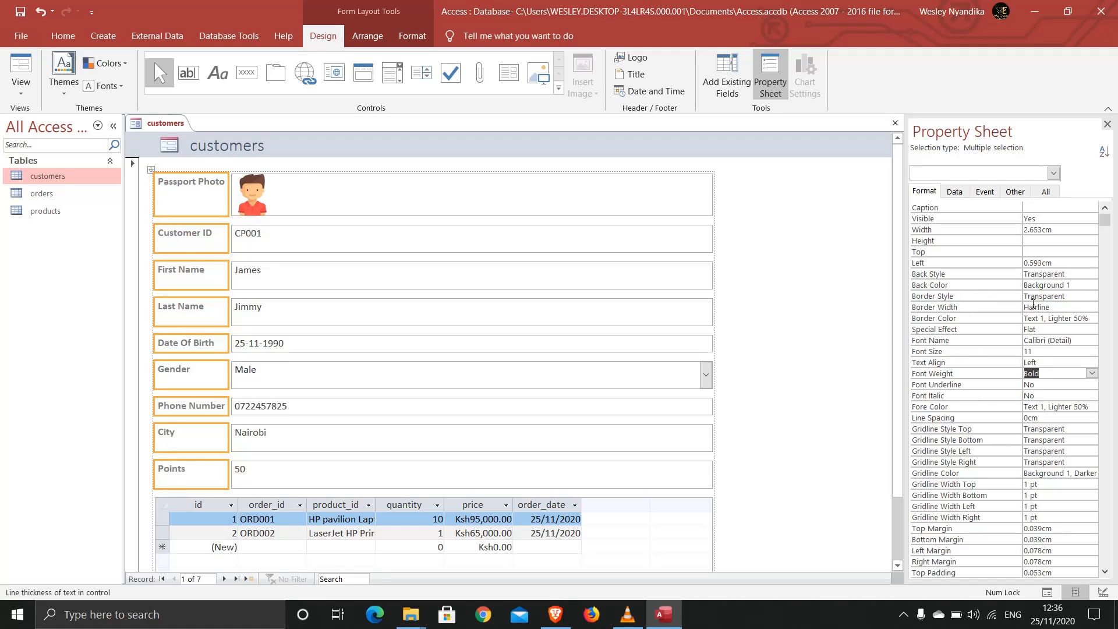
pyautogui.click(1040, 351)
pyautogui.click(1064, 339)
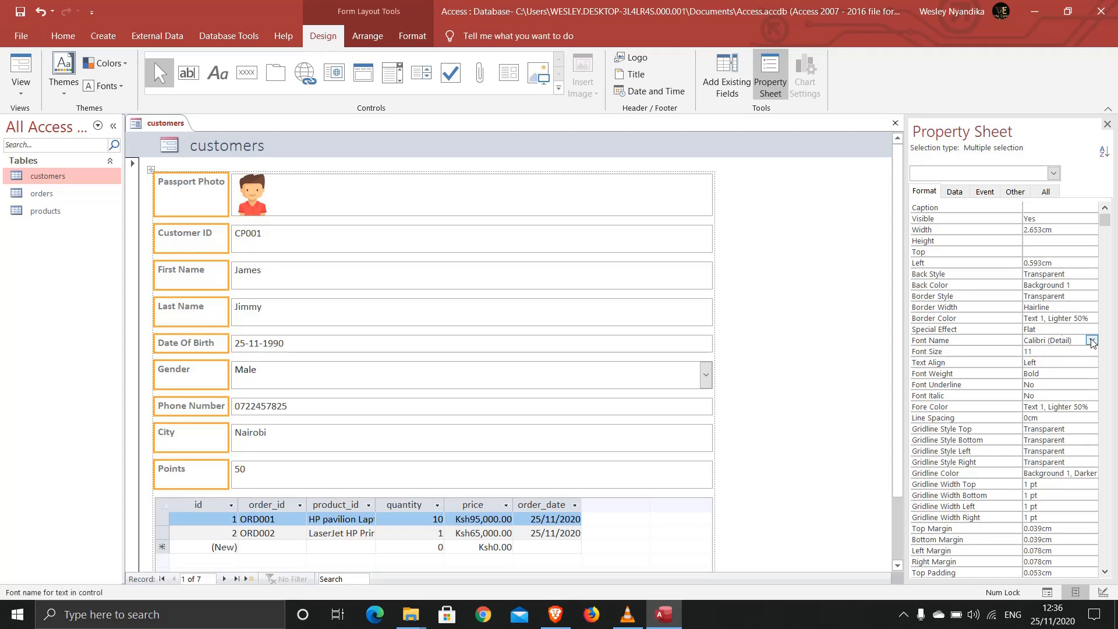
pyautogui.click(1091, 341)
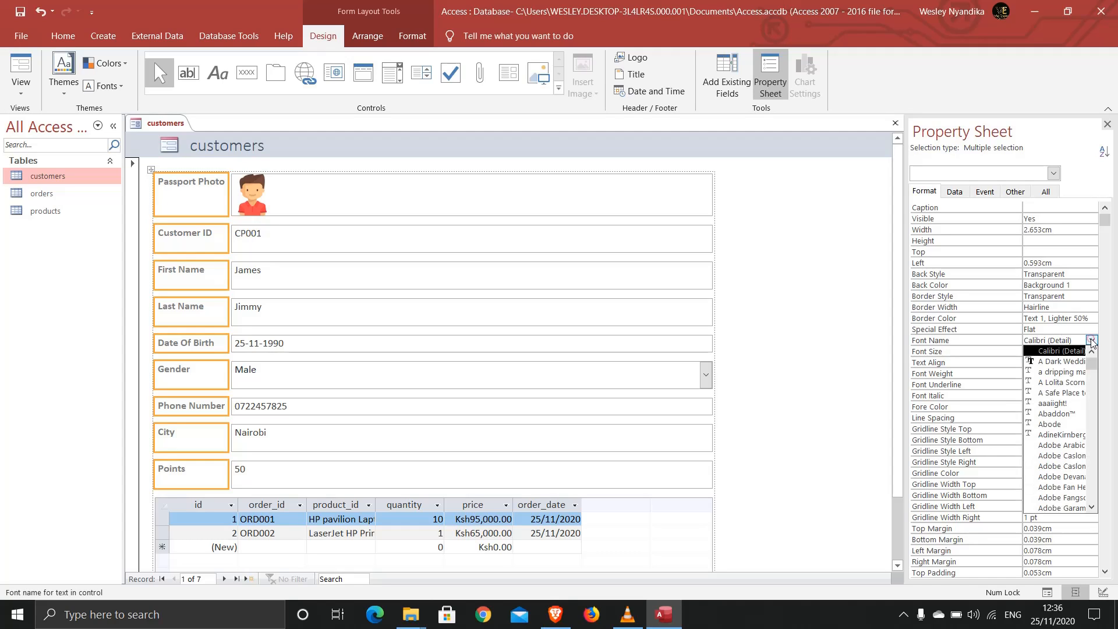
pyautogui.click(1092, 342)
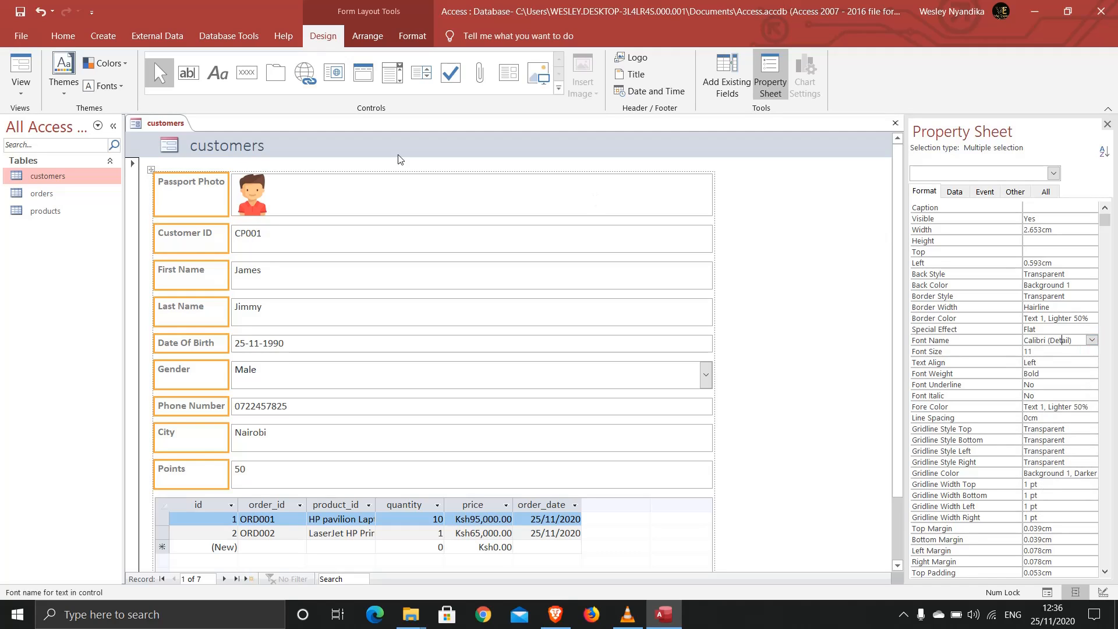
# Set the font color of the selected field labels to the dark blue theme color Text 2, Darker 50%, and deselect them.
pyautogui.click(64, 39)
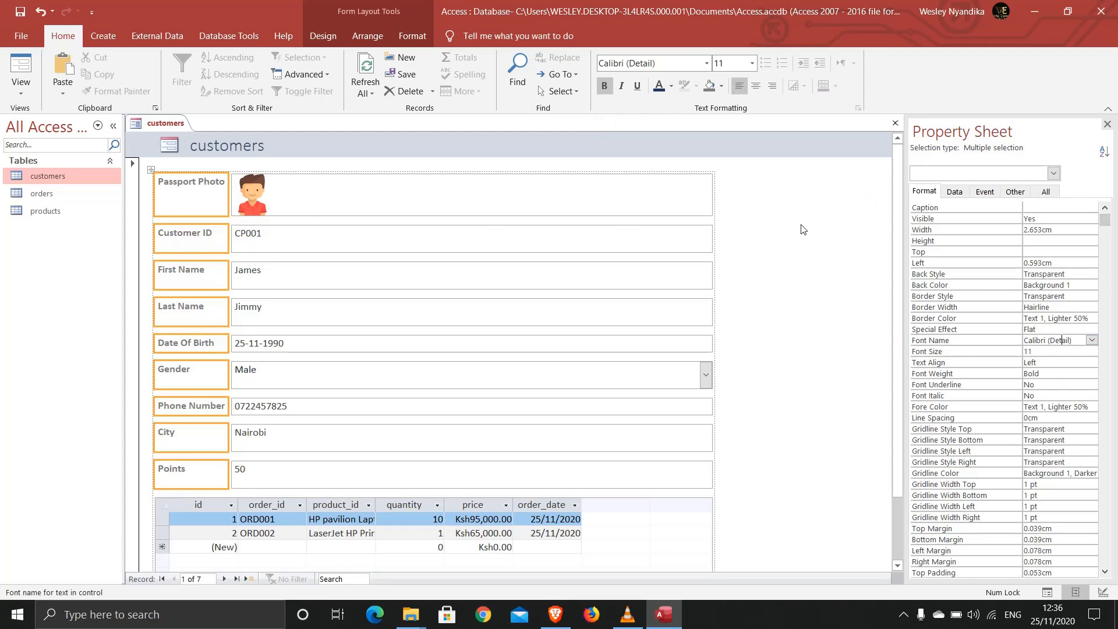
pyautogui.click(673, 88)
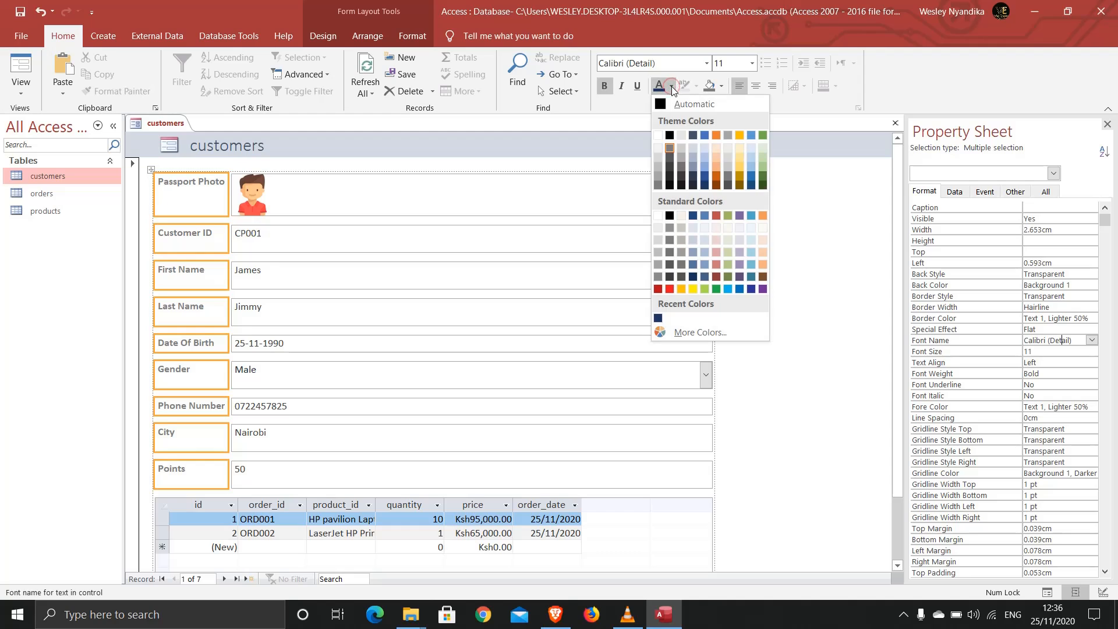
pyautogui.click(694, 185)
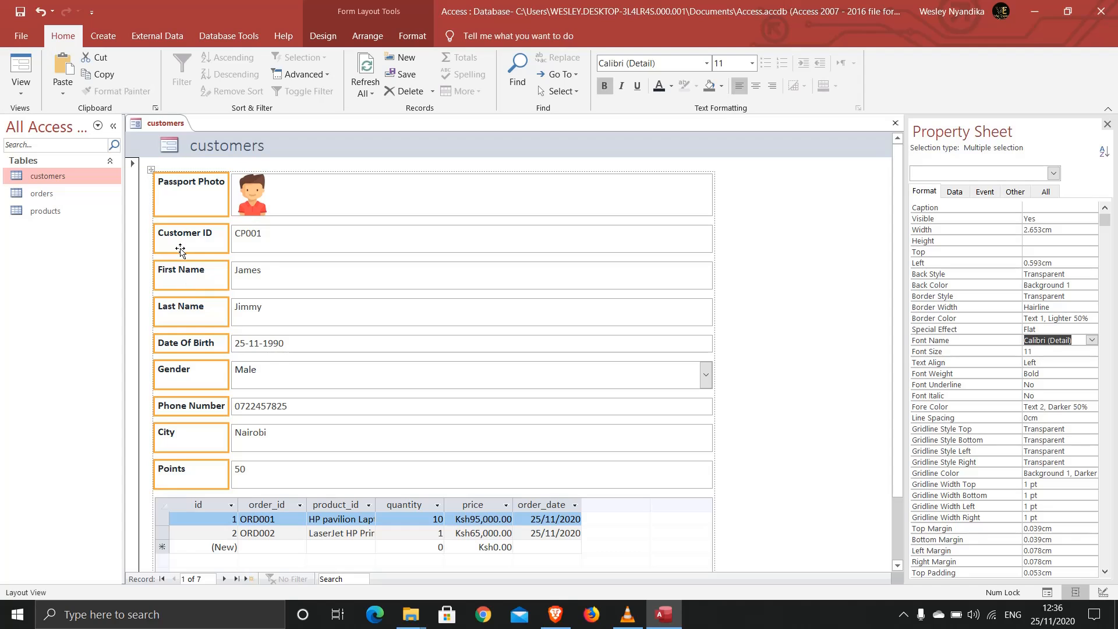
pyautogui.click(787, 198)
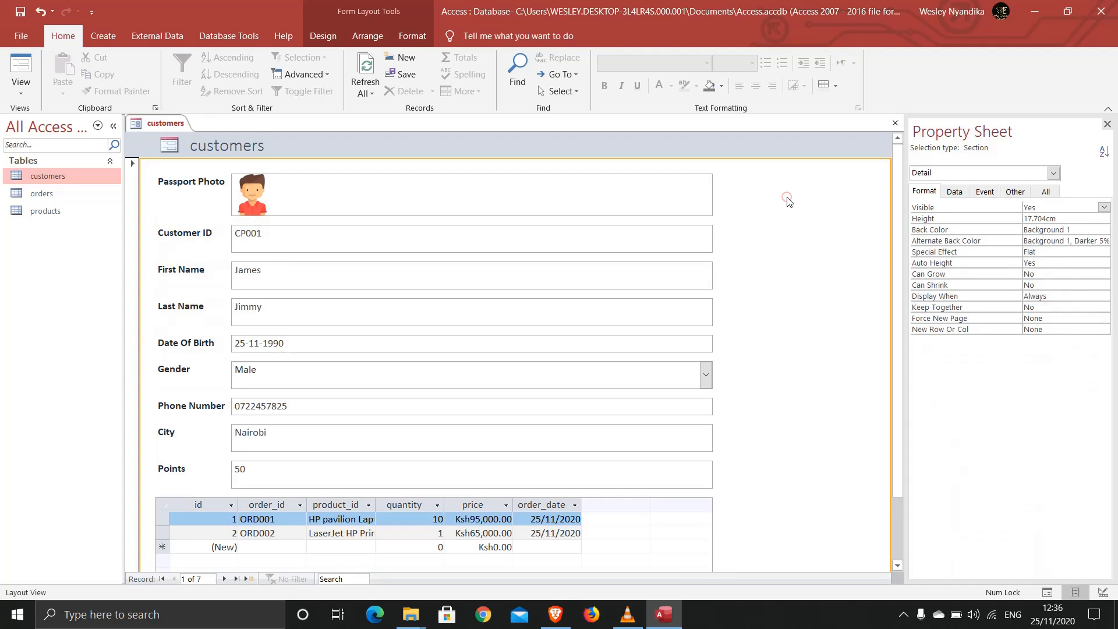
# Show the customers form in Form View and look over its fields and orders subform.
pyautogui.click(149, 126)
pyautogui.rightClick(149, 126)
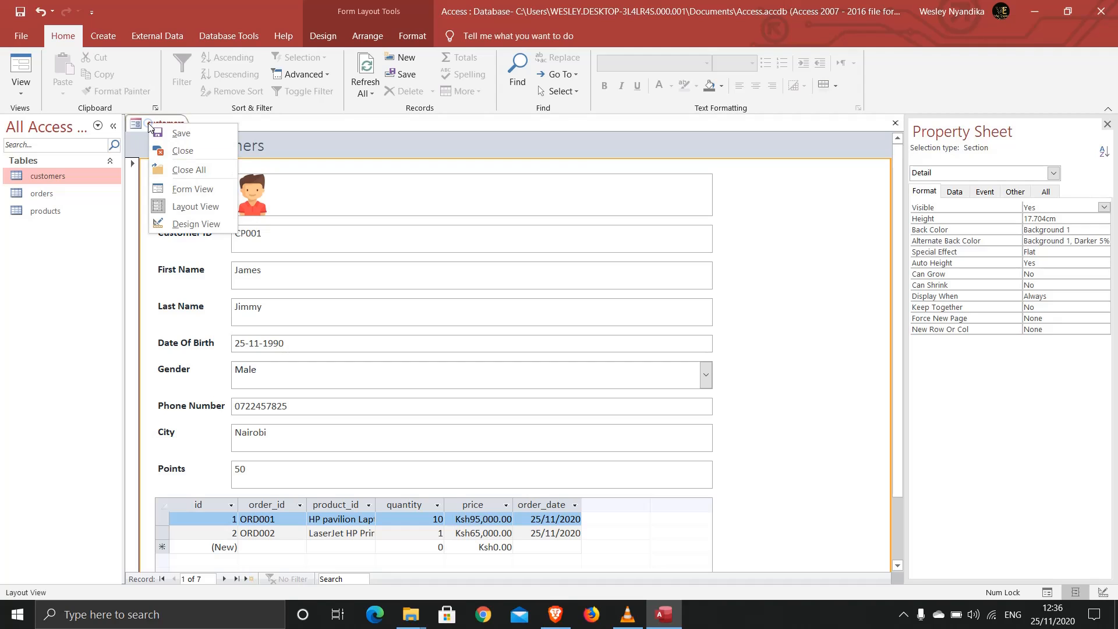
pyautogui.click(188, 189)
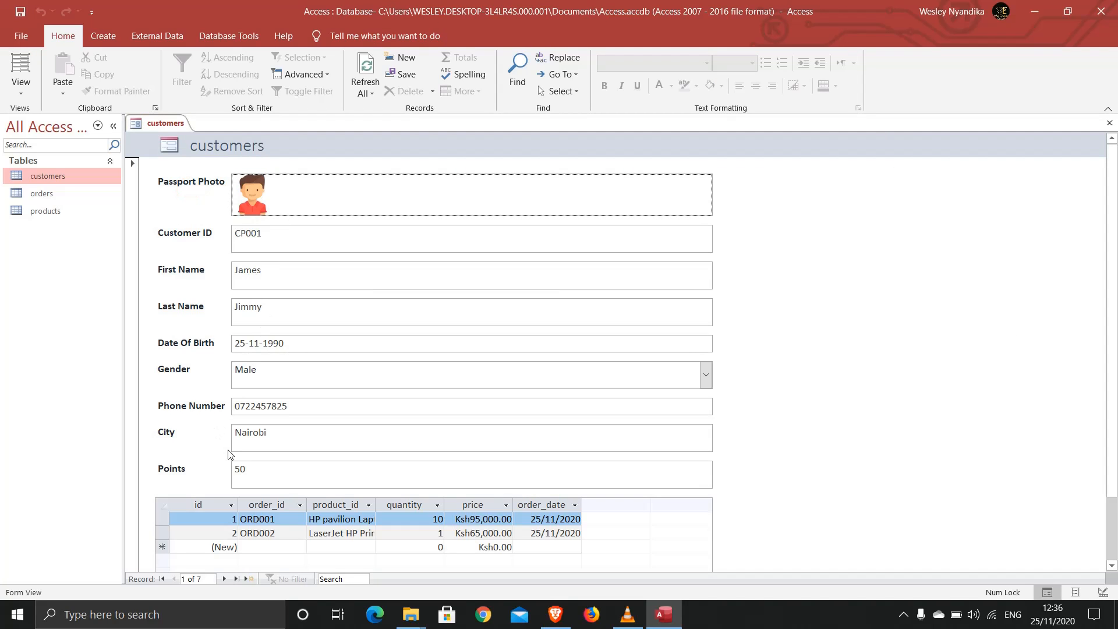
pyautogui.scroll(-2, 229, 454)
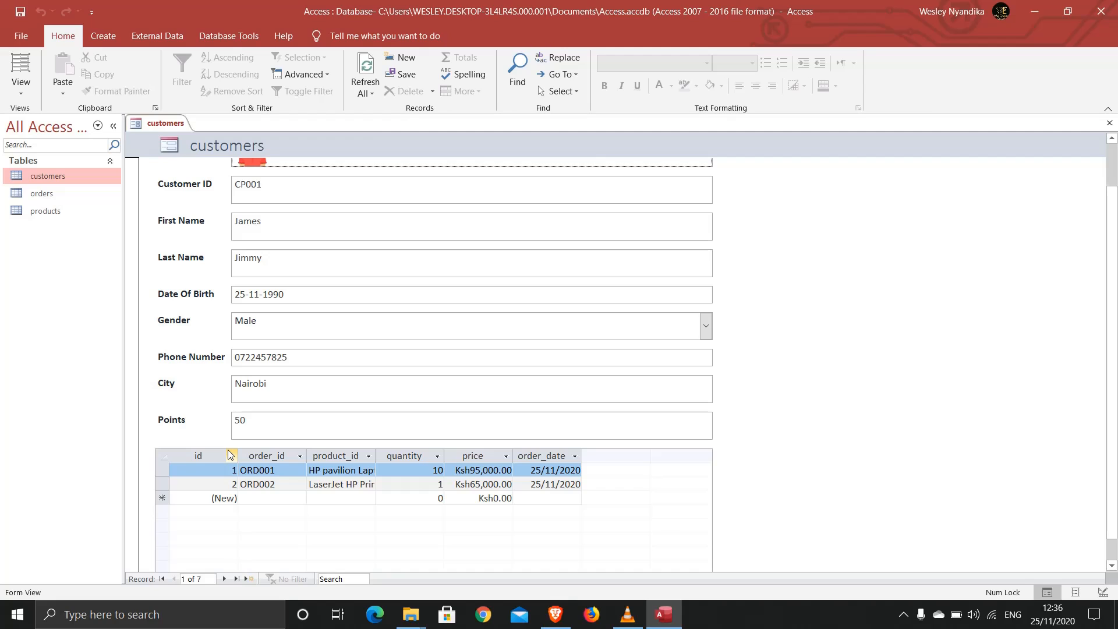
pyautogui.scroll(2, 201, 328)
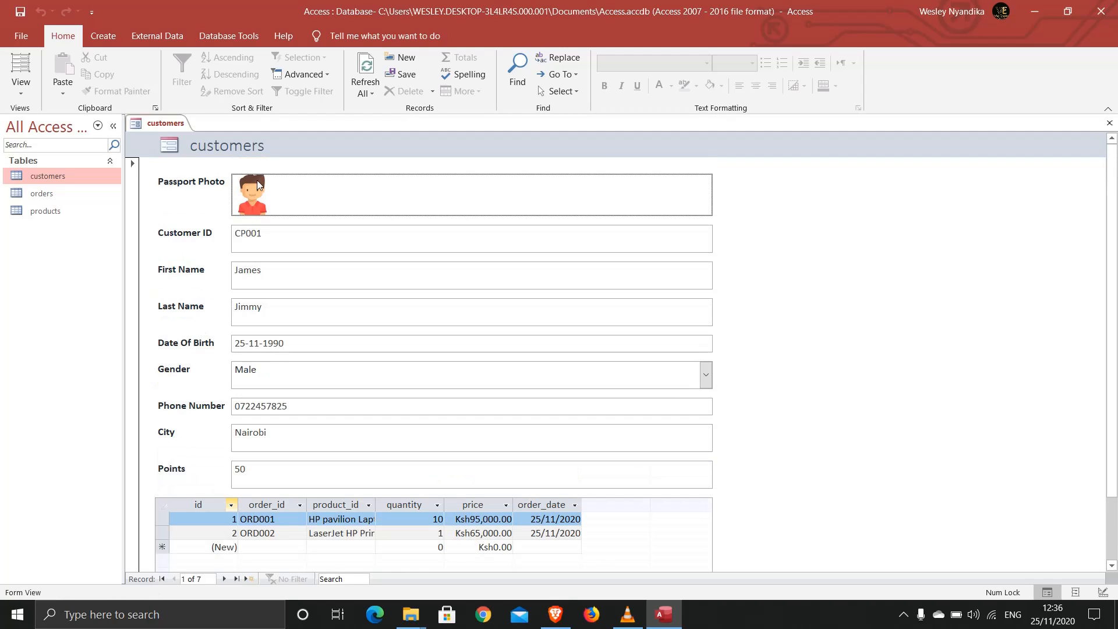
# Return the form to Layout View and change its header title to "Capture Customers Details".
pyautogui.rightClick(158, 124)
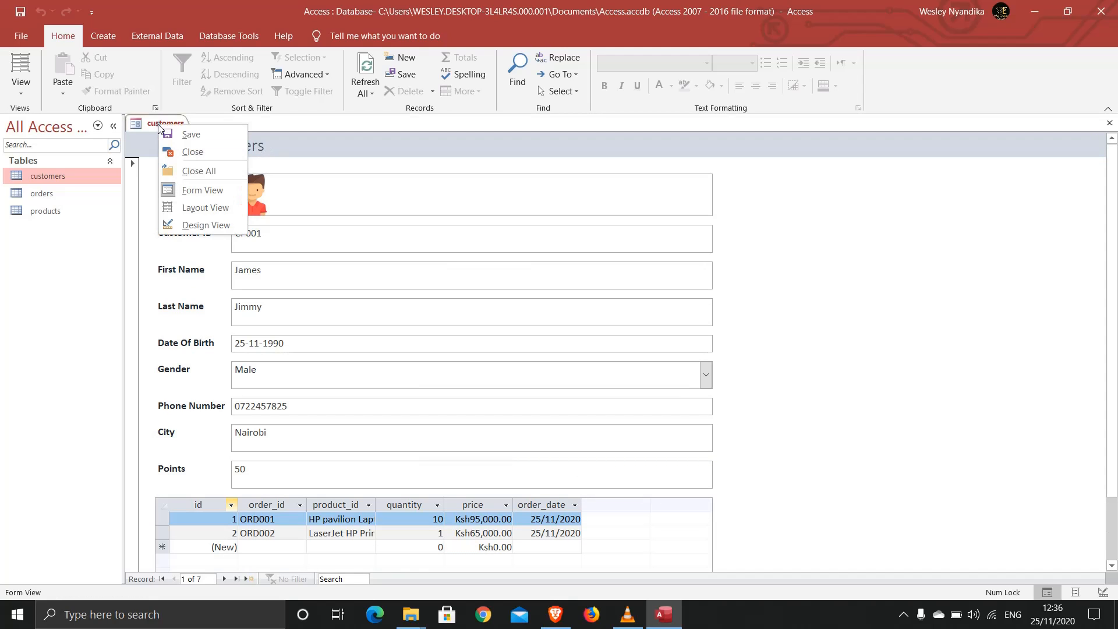
pyautogui.click(186, 208)
pyautogui.click(238, 146)
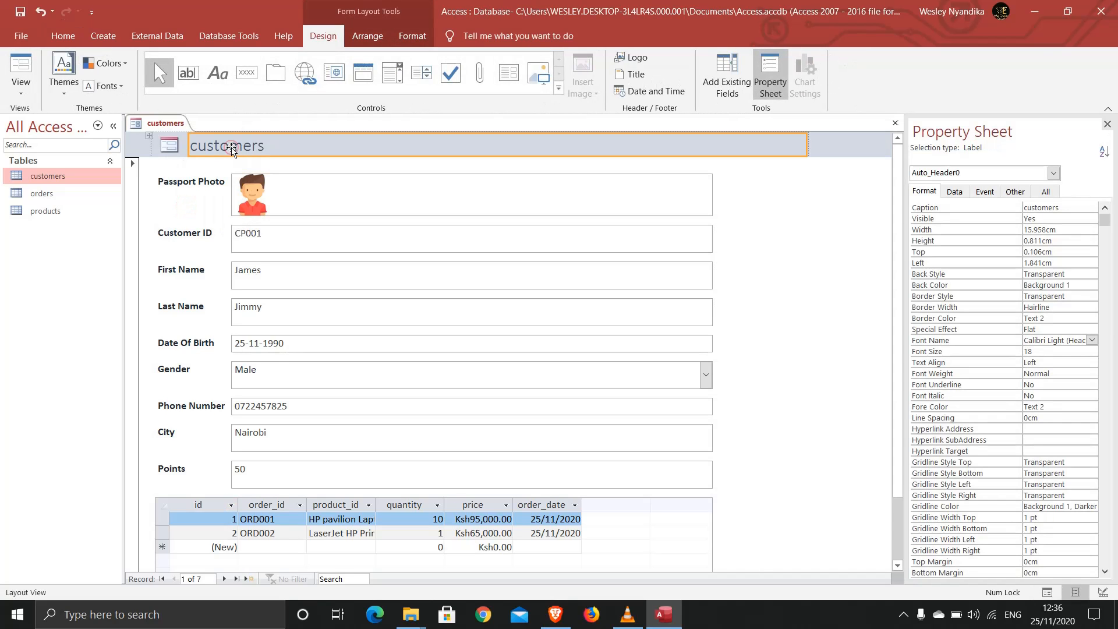
pyautogui.doubleClick(215, 147)
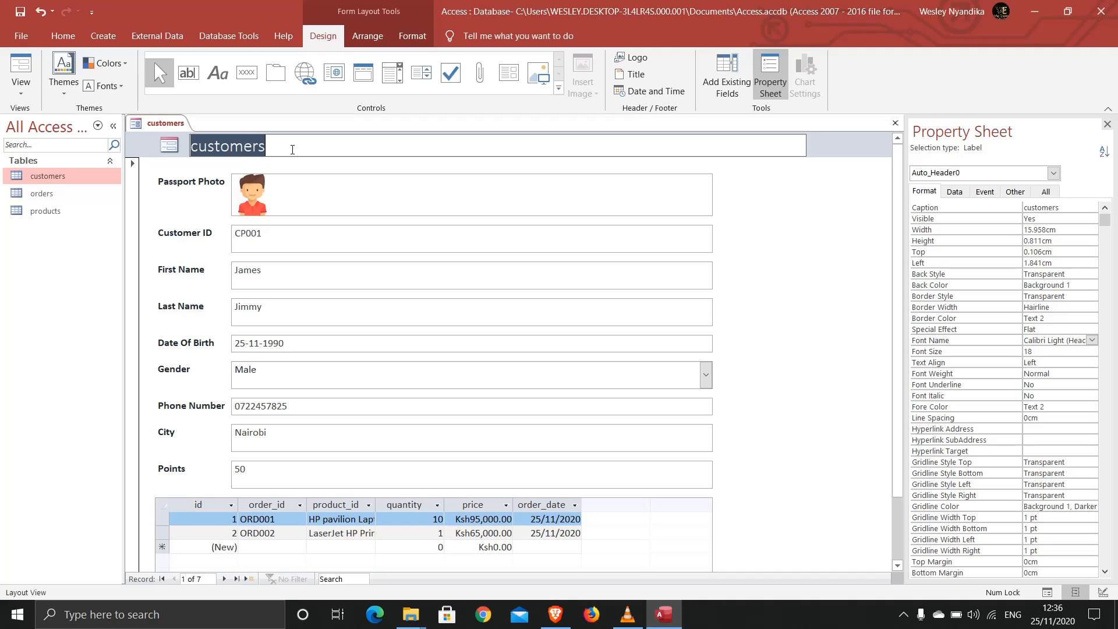
pyautogui.write('Enter')
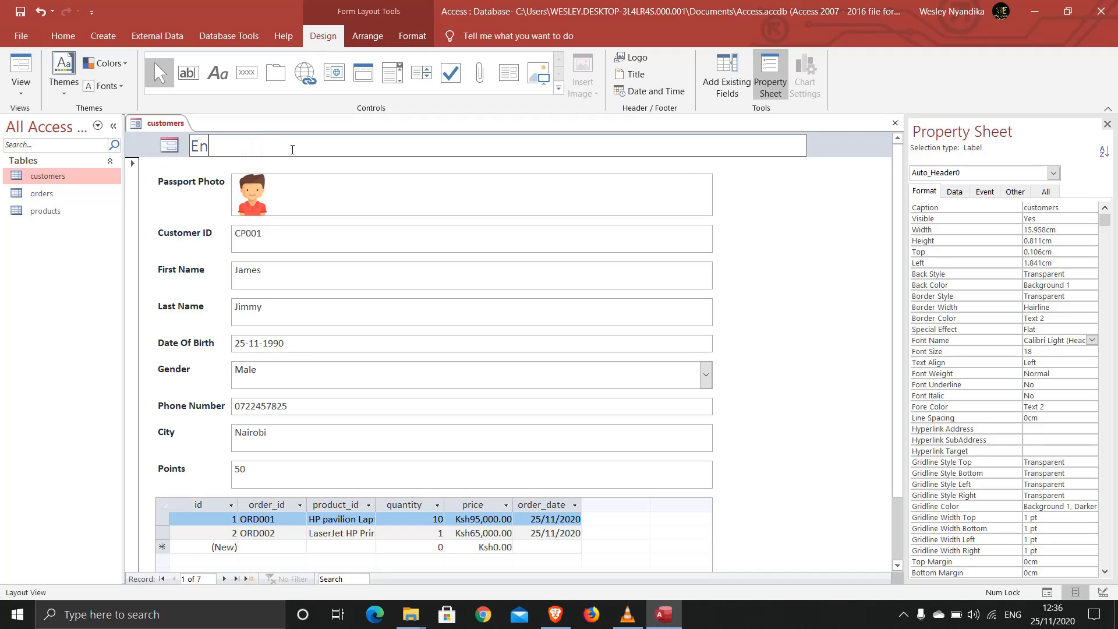
pyautogui.press('BackSpace')
pyautogui.press('BackSpace')
pyautogui.press('BackSpace')
pyautogui.press('BackSpace')
pyautogui.write('Capture Customers ')
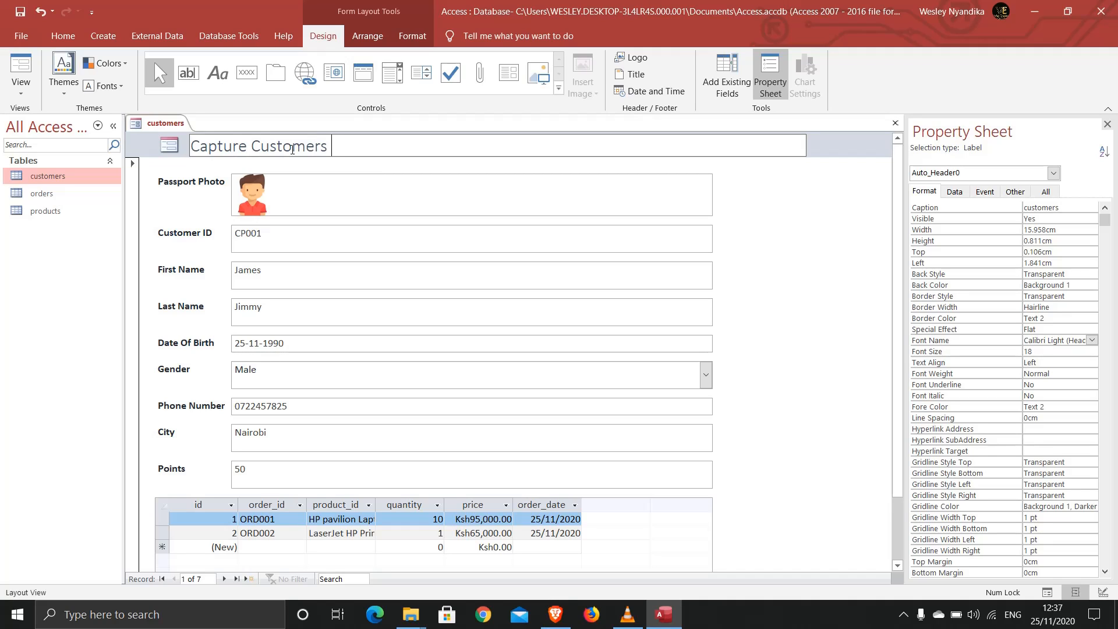
pyautogui.write('Details')
pyautogui.click(761, 248)
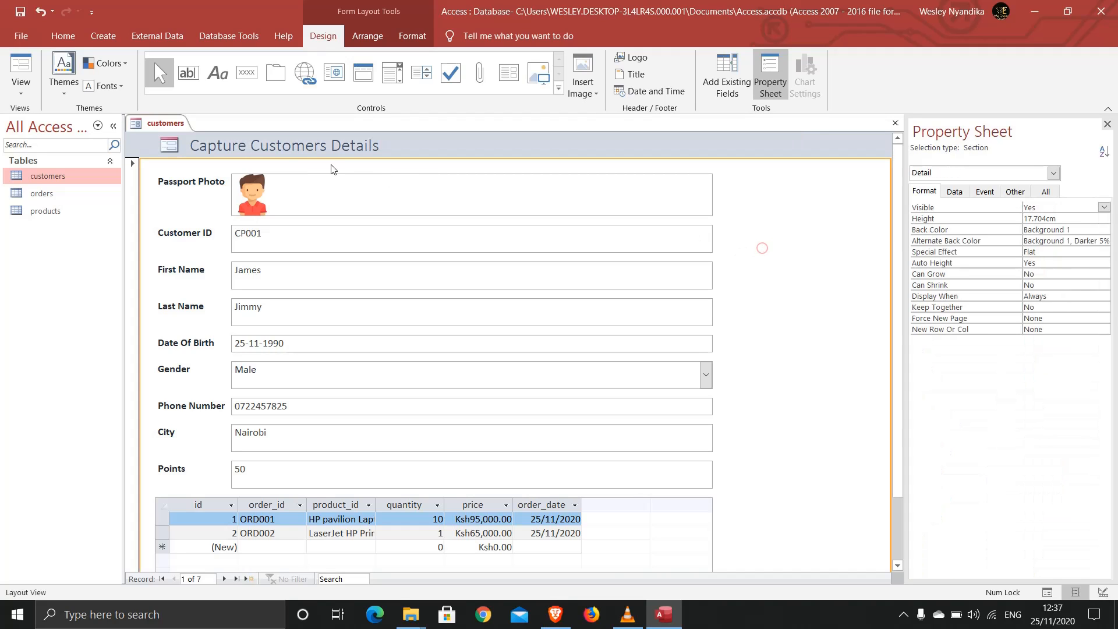
# Make the header title "Capture Customers Details" bold.
pyautogui.click(269, 147)
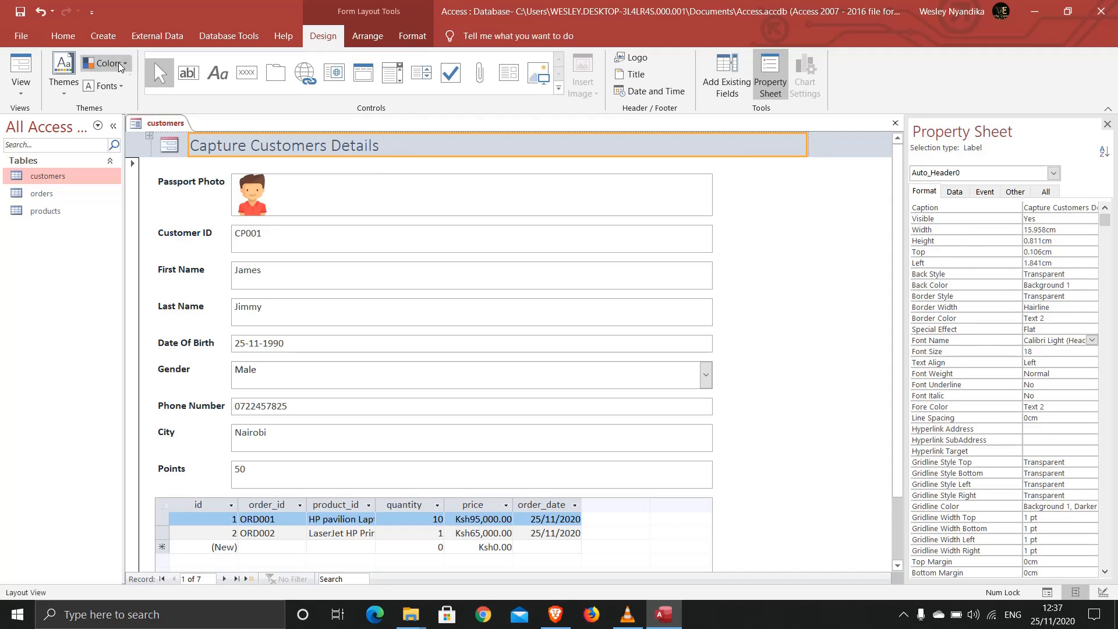
pyautogui.click(63, 36)
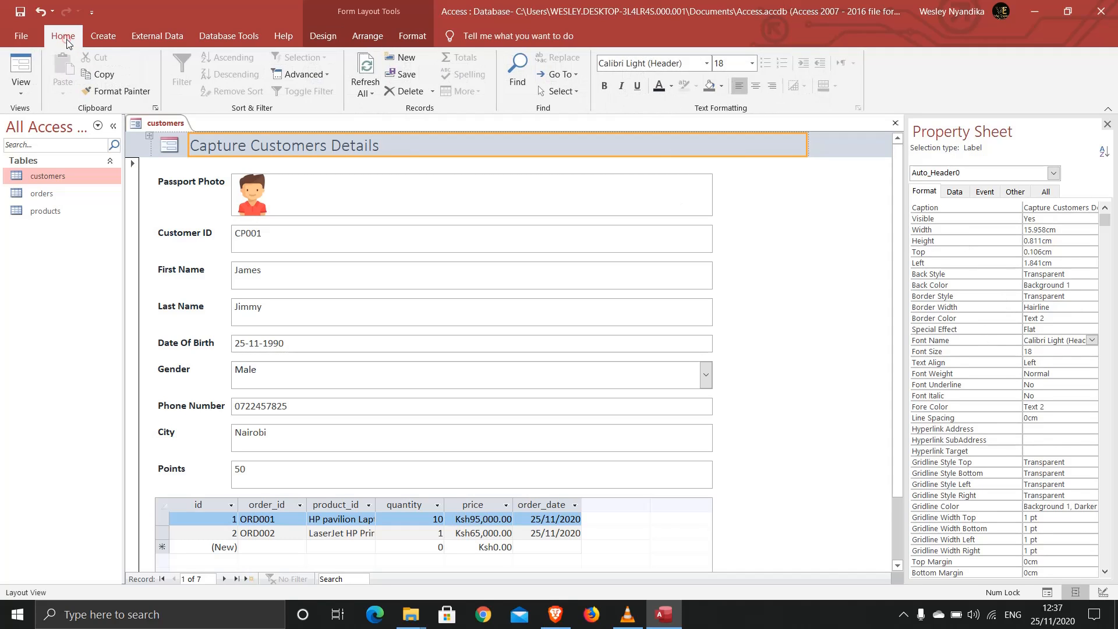
pyautogui.click(603, 86)
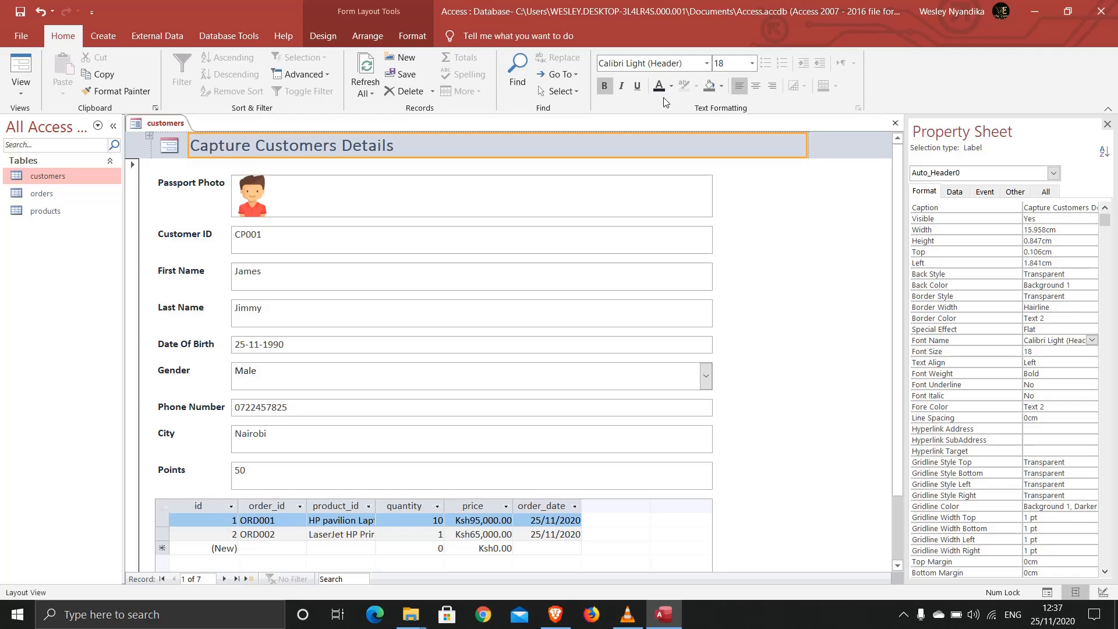
# Switch the form to Form View and review the whole record from the header down to the orders subform.
pyautogui.rightClick(164, 122)
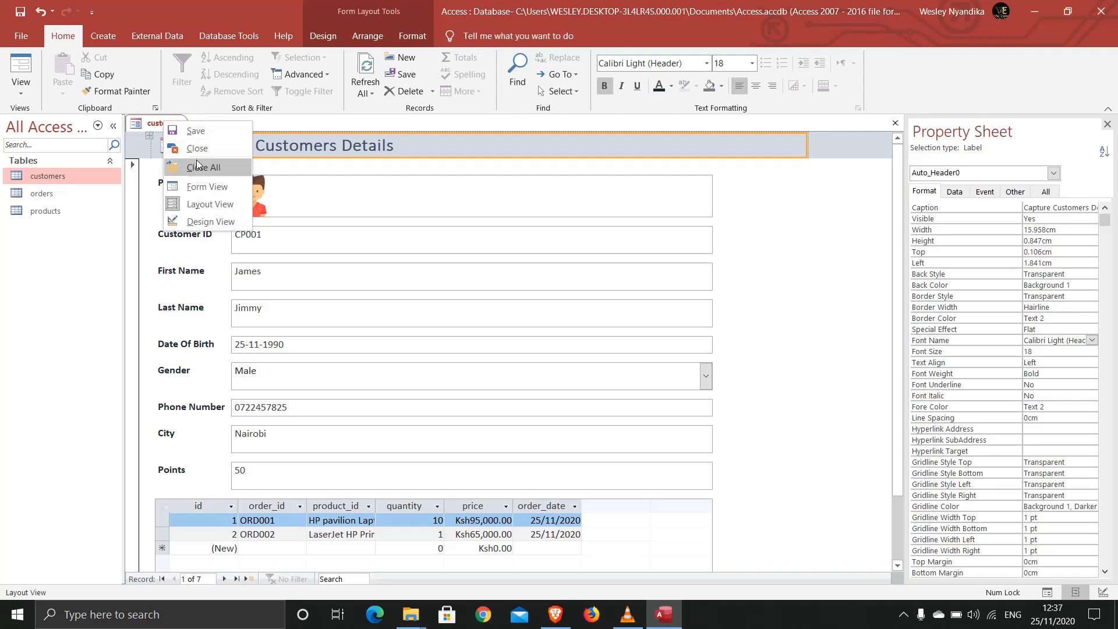
pyautogui.click(198, 186)
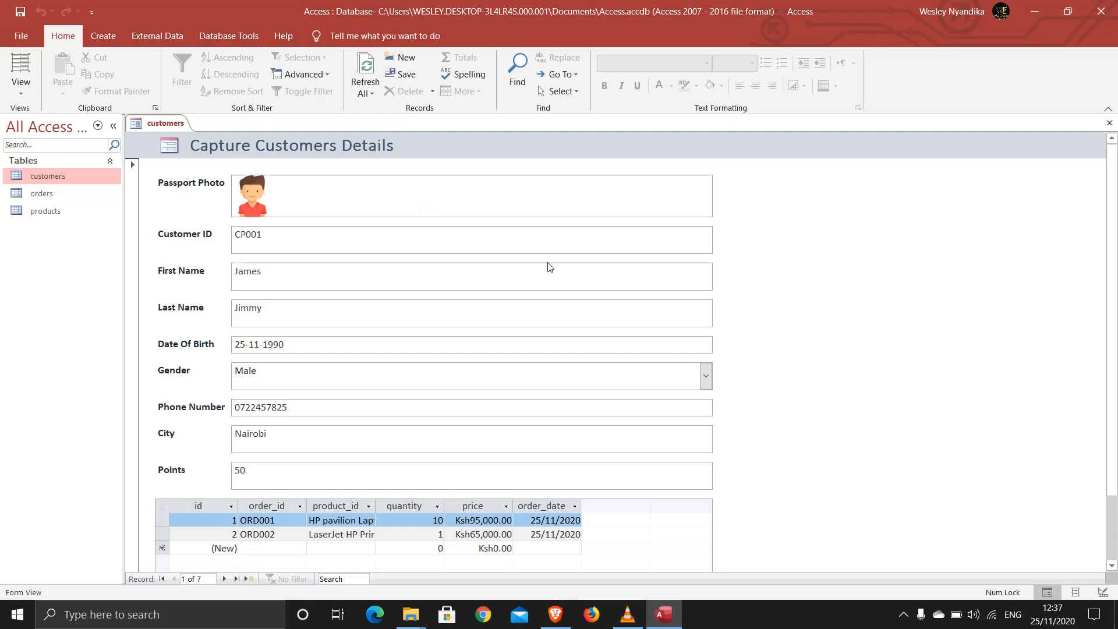
pyautogui.scroll(-2, 549, 267)
pyautogui.scroll(2, 549, 268)
pyautogui.scroll(-2, 549, 267)
pyautogui.scroll(2, 549, 267)
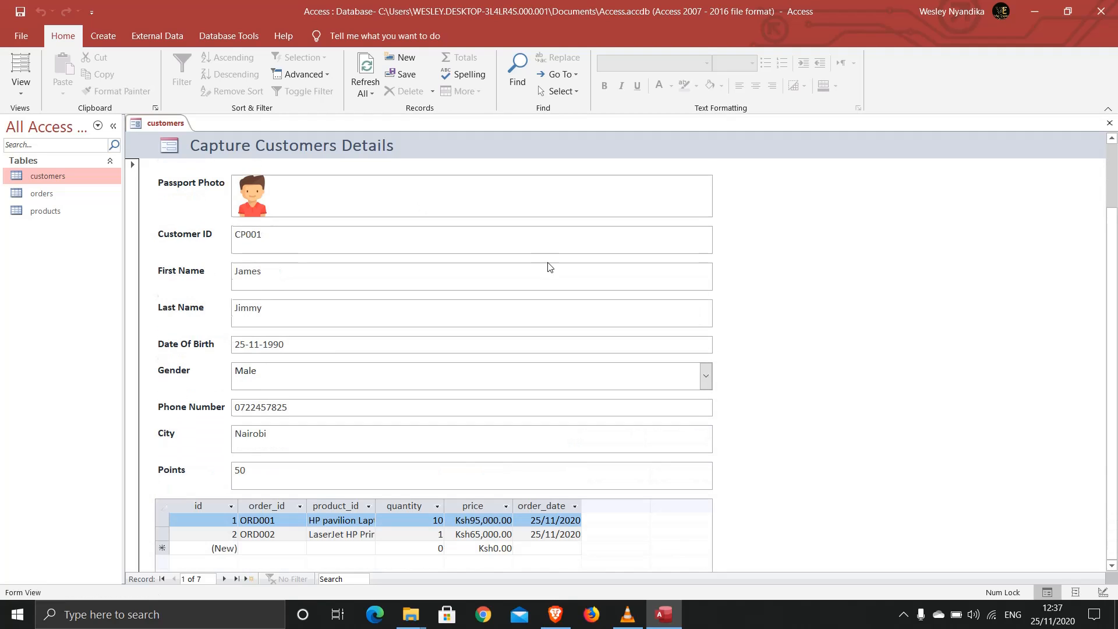
pyautogui.scroll(-2, 549, 267)
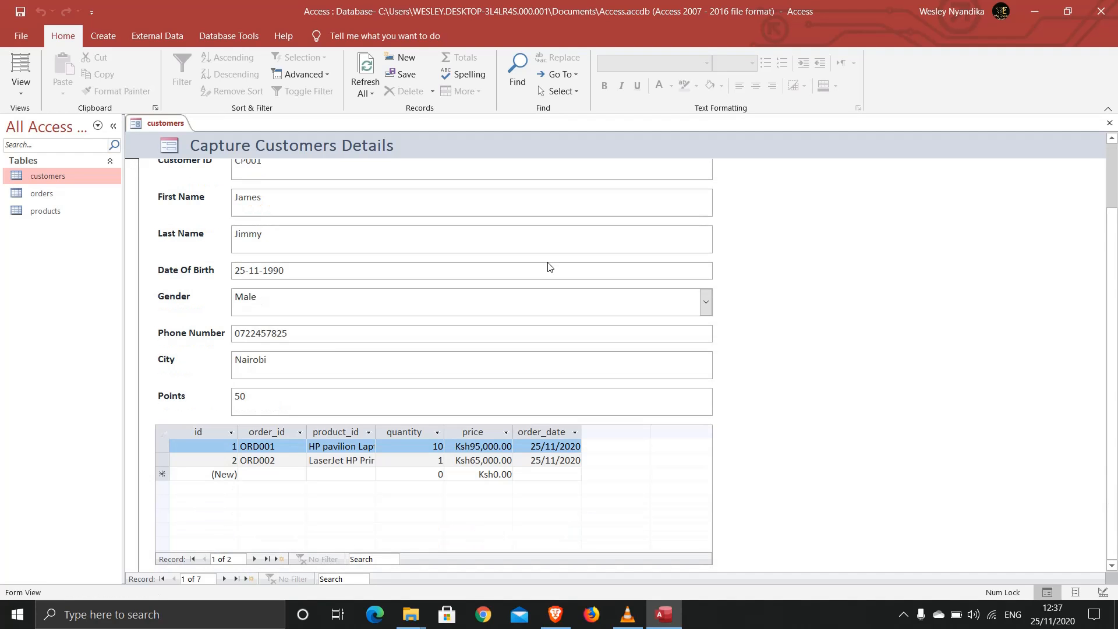
pyautogui.scroll(2, 549, 267)
pyautogui.scroll(-2, 550, 268)
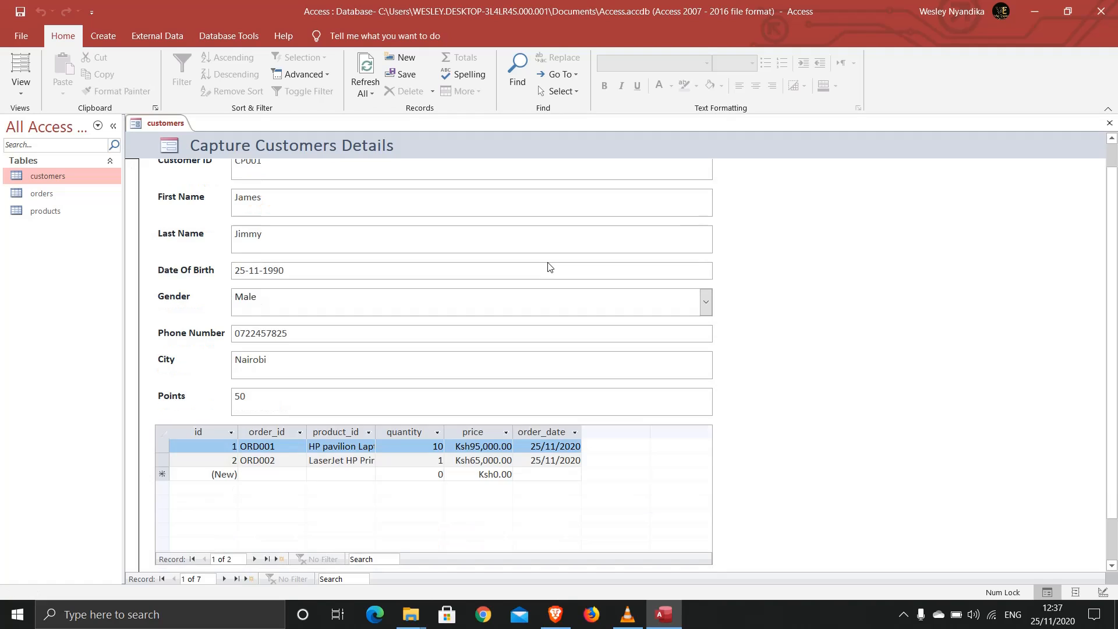
pyautogui.scroll(2, 549, 268)
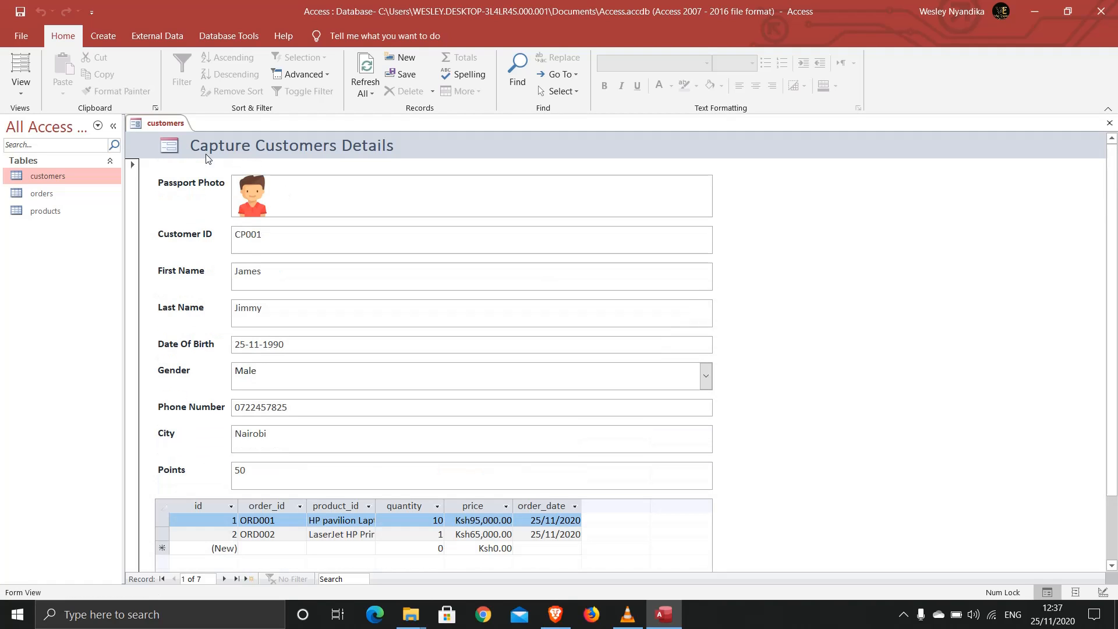
# Save the form under the name "customers frm".
pyautogui.rightClick(154, 127)
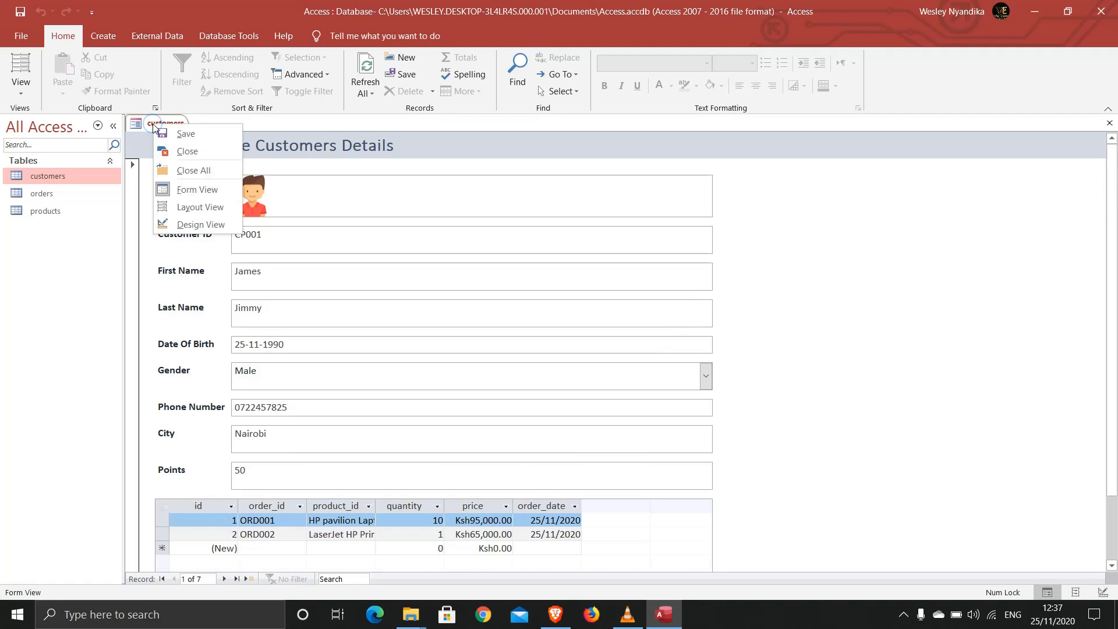
pyautogui.click(185, 134)
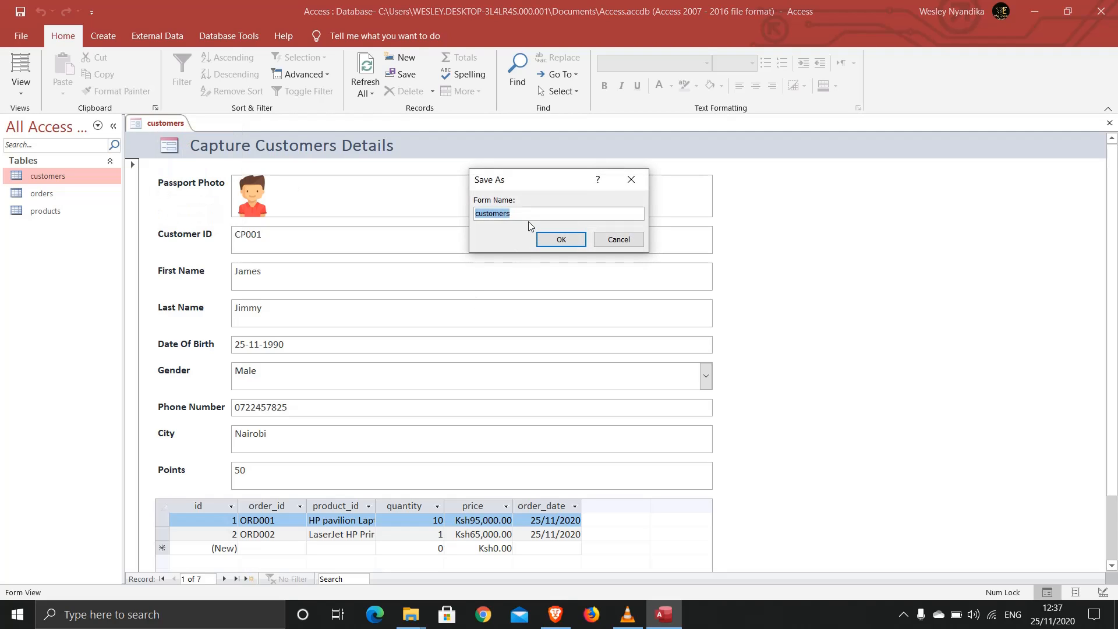
pyautogui.click(527, 218)
pyautogui.write('frm')
pyautogui.press('Return')
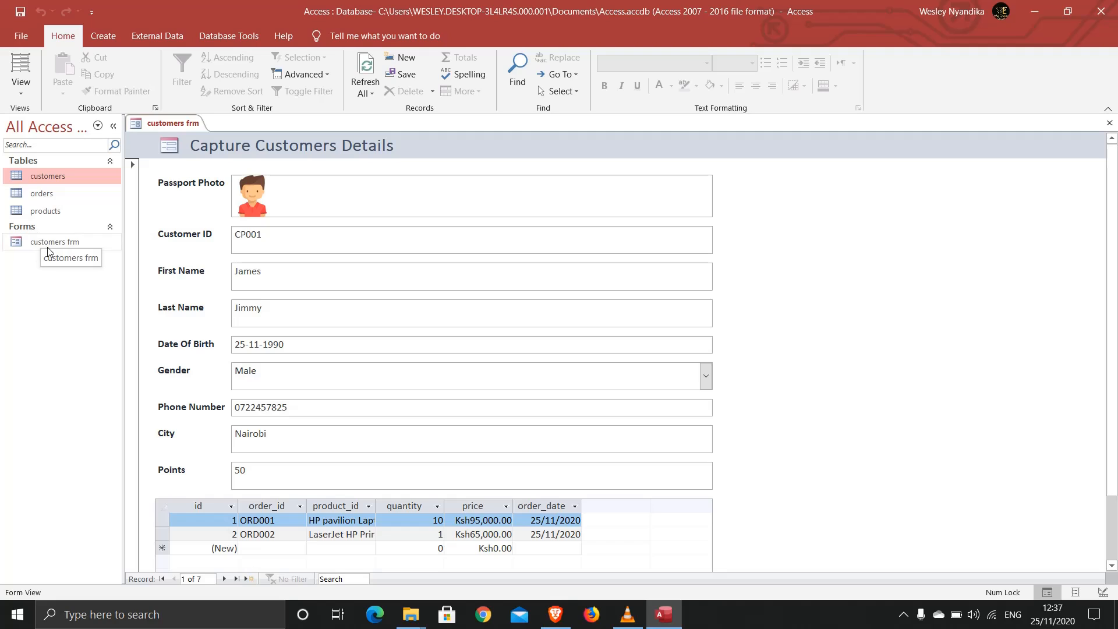
# Put customers frm back in Layout View and list all properties of the passport attachment control.
pyautogui.rightClick(157, 125)
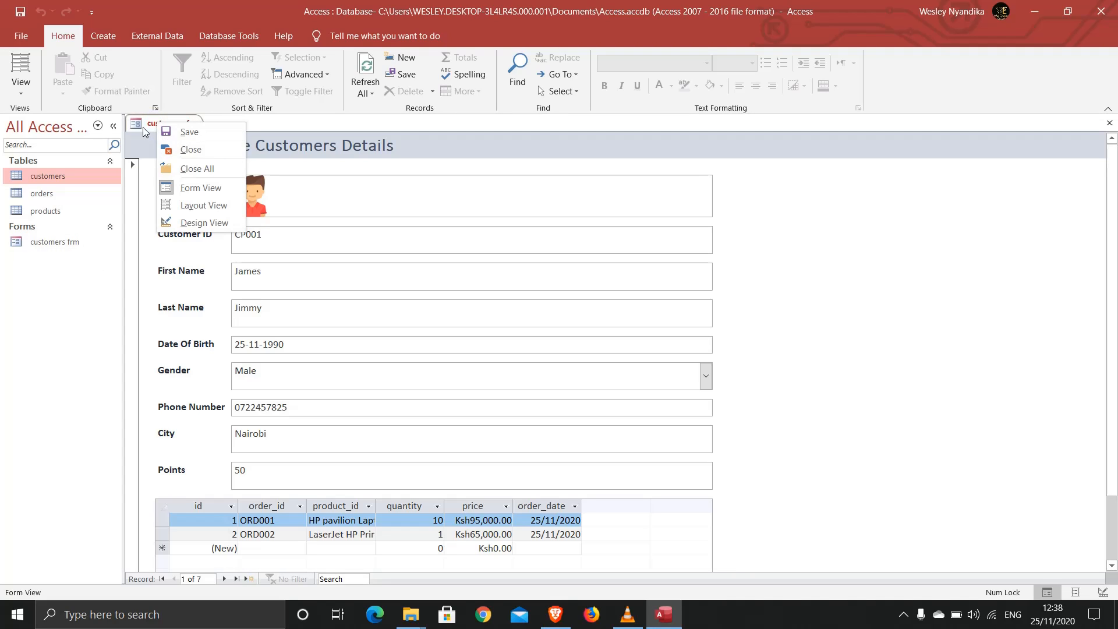
pyautogui.click(143, 127)
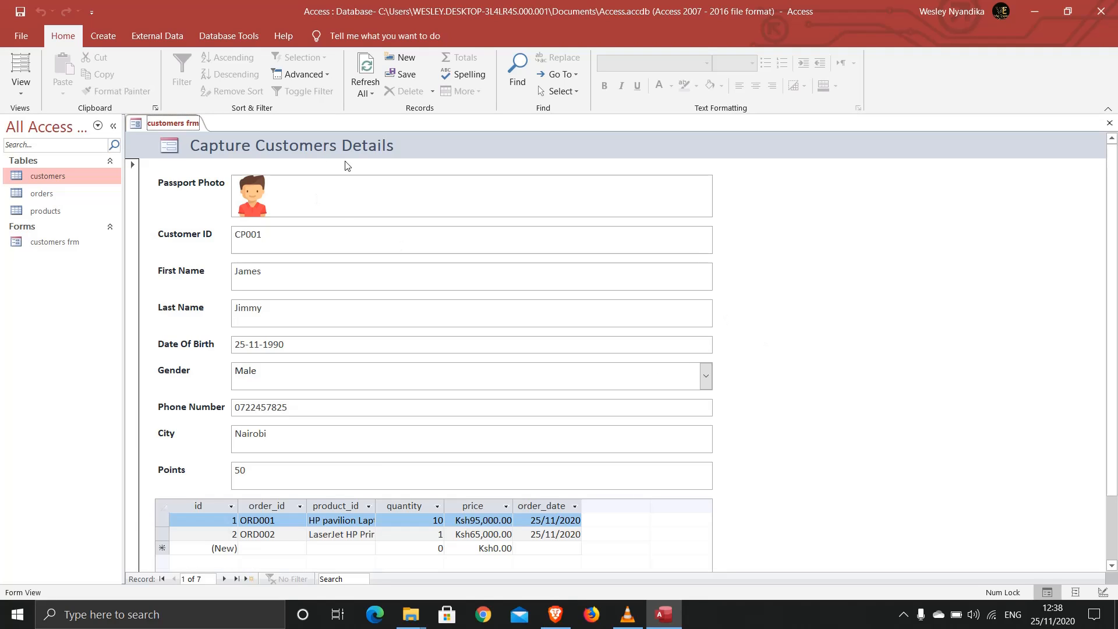
pyautogui.rightClick(163, 127)
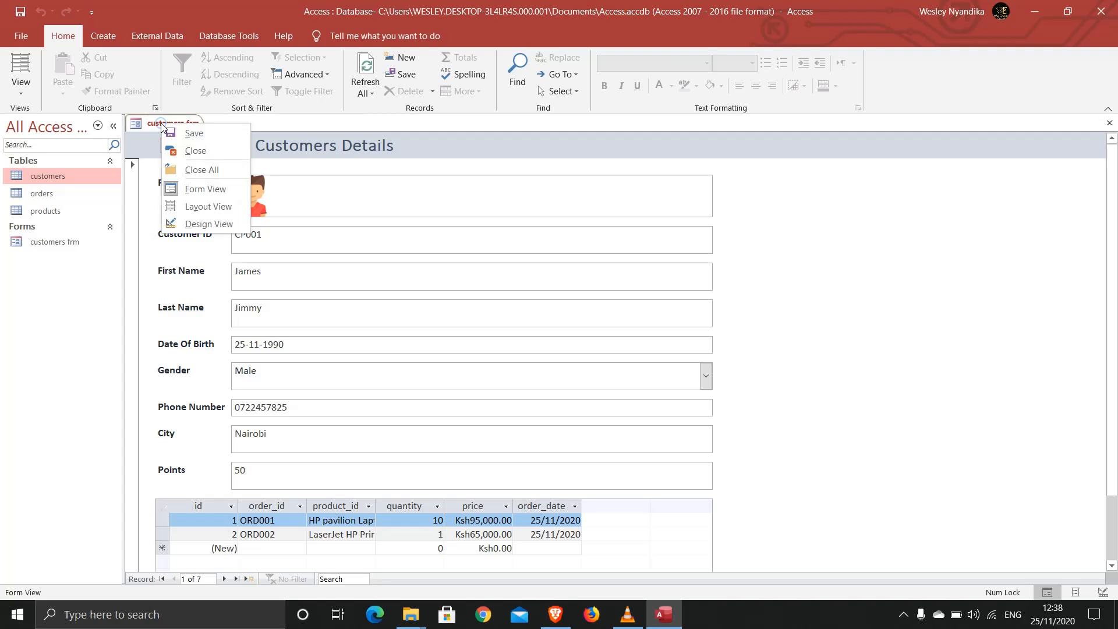
pyautogui.click(209, 205)
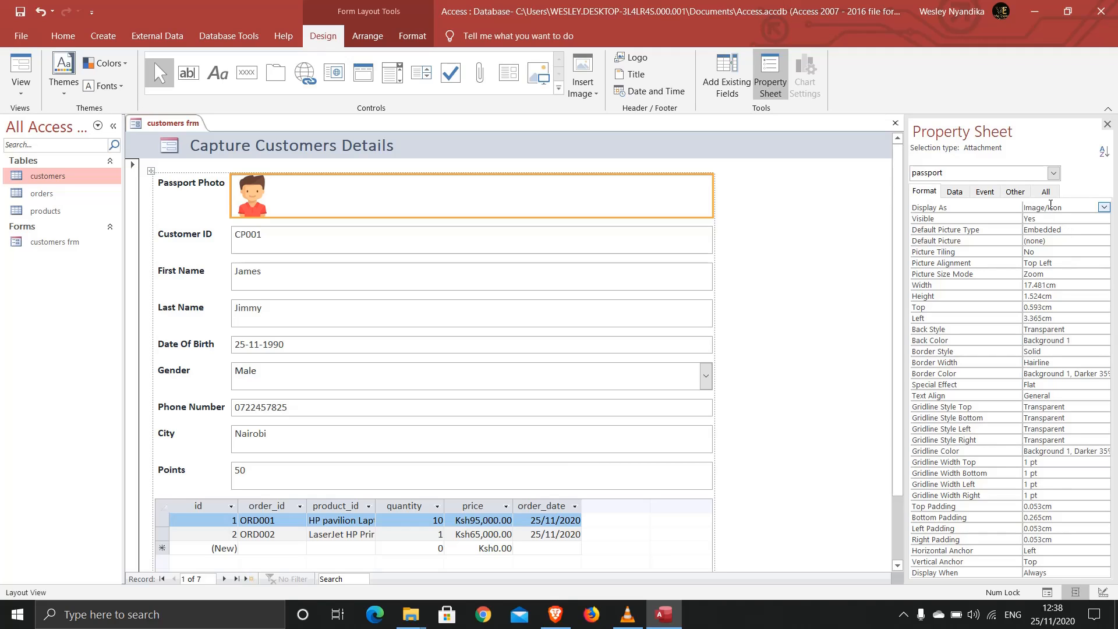
pyautogui.click(1046, 192)
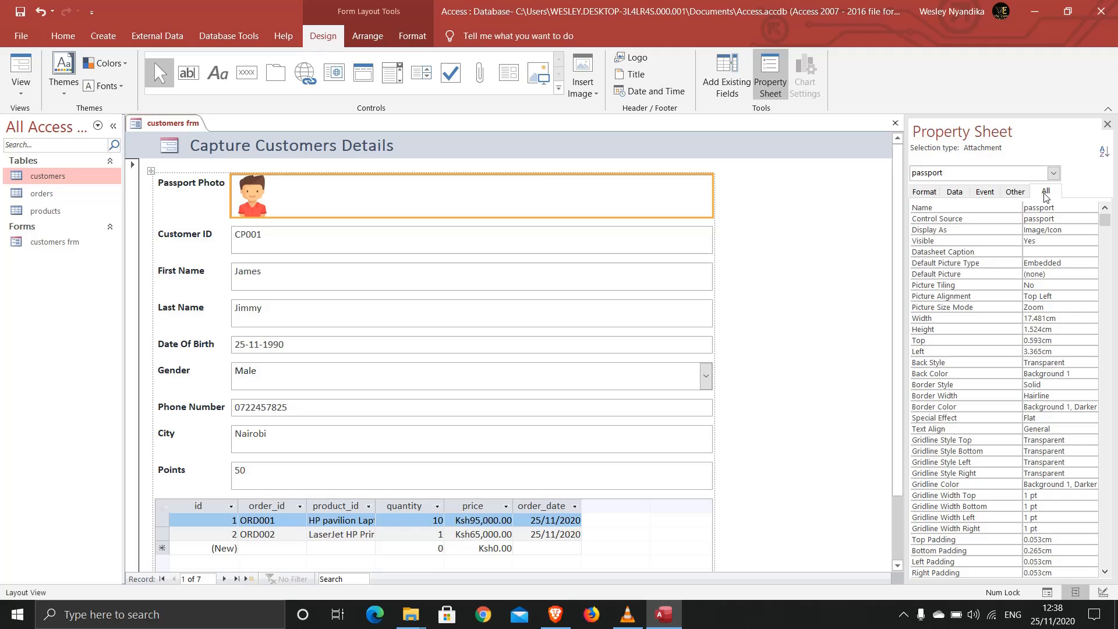
pyautogui.click(1106, 226)
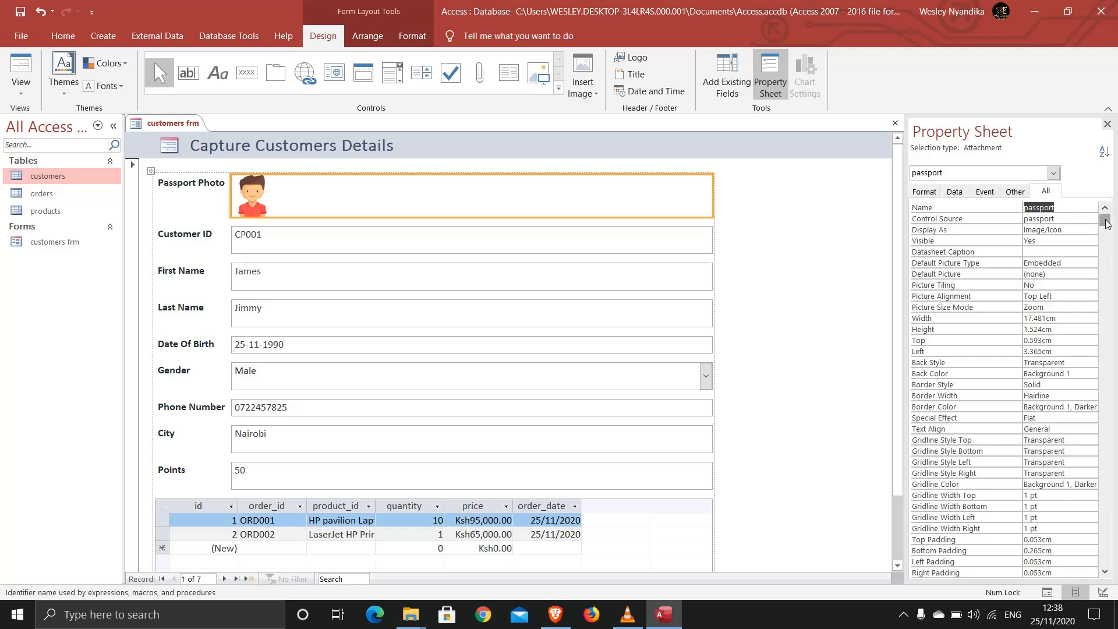
pyautogui.moveTo(1105, 219)
pyautogui.mouseDown()
pyautogui.moveTo(1106, 237)
pyautogui.moveTo(1104, 215)
pyautogui.mouseUp()
pyautogui.click(788, 198)
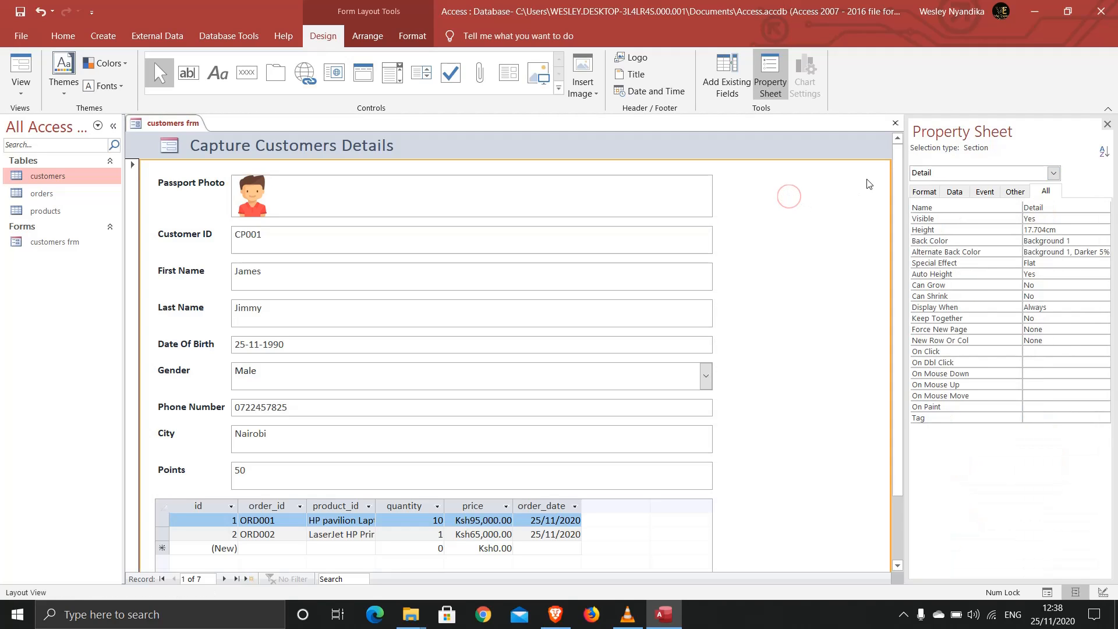
pyautogui.click(938, 173)
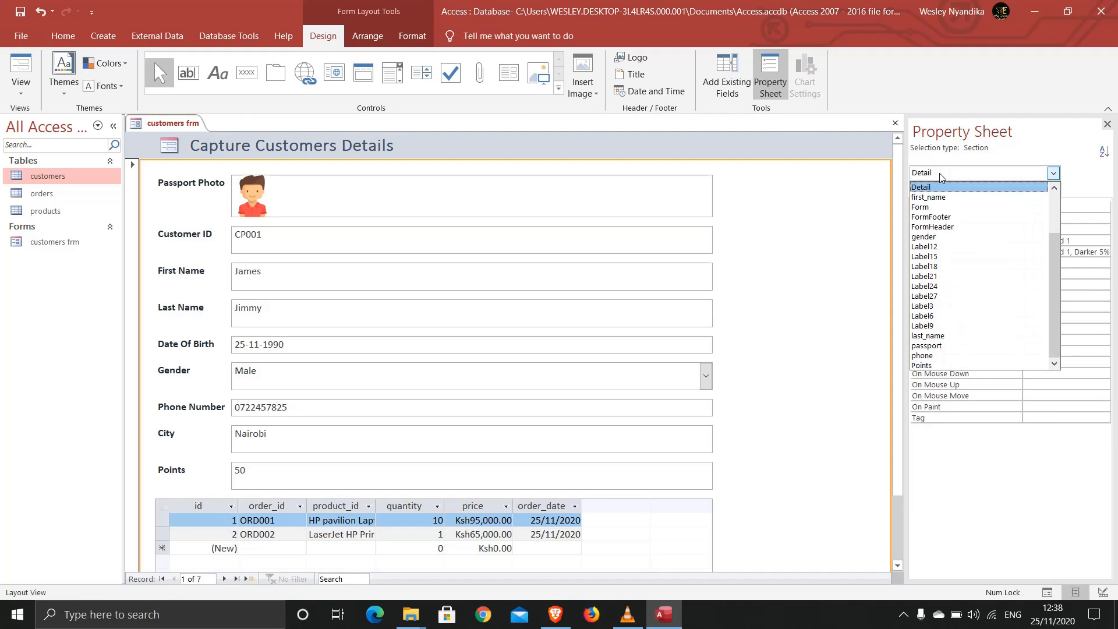
pyautogui.click(934, 208)
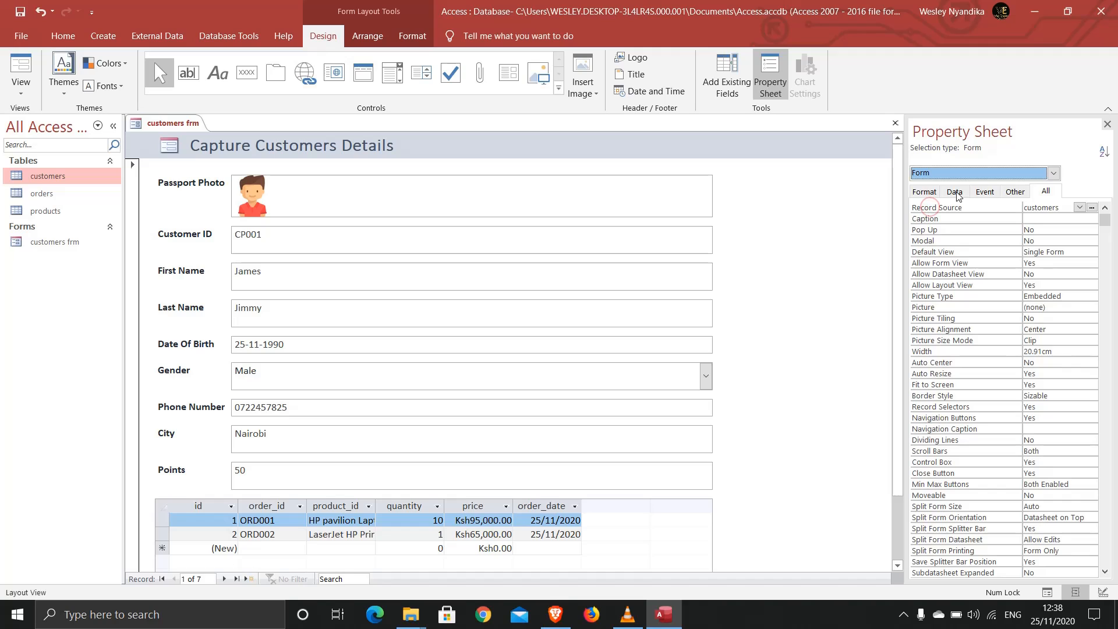
pyautogui.click(954, 176)
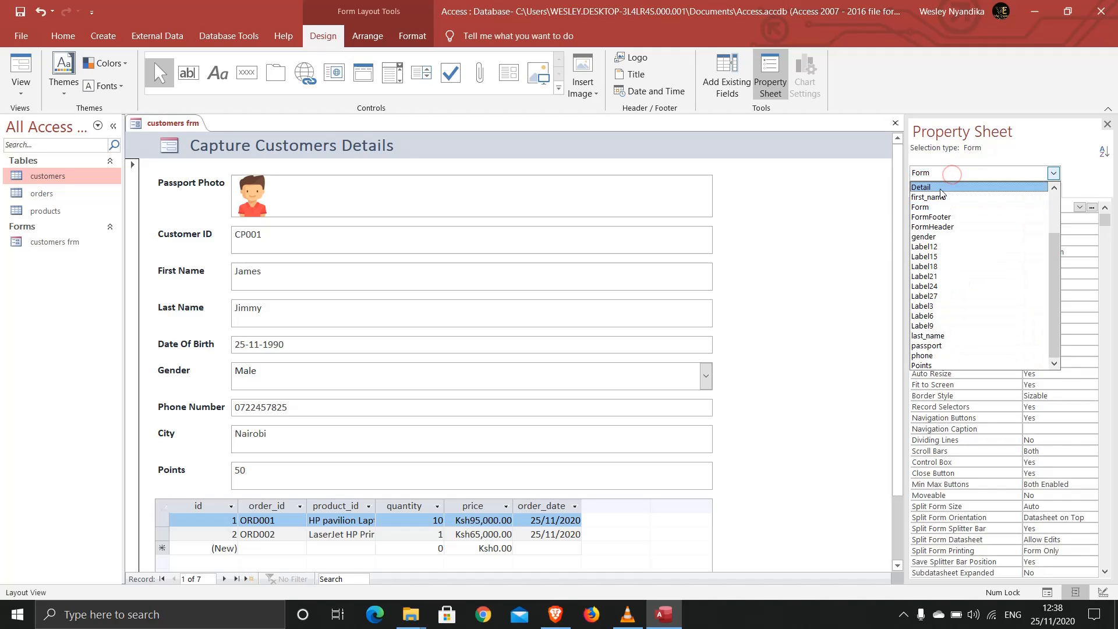
pyautogui.click(591, 192)
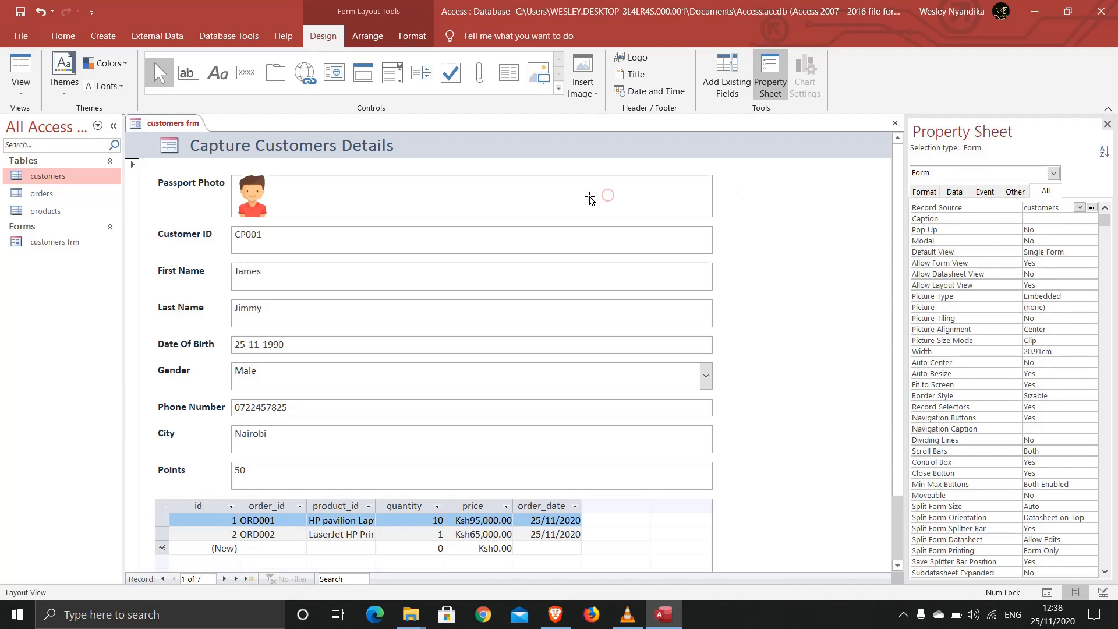
pyautogui.click(607, 193)
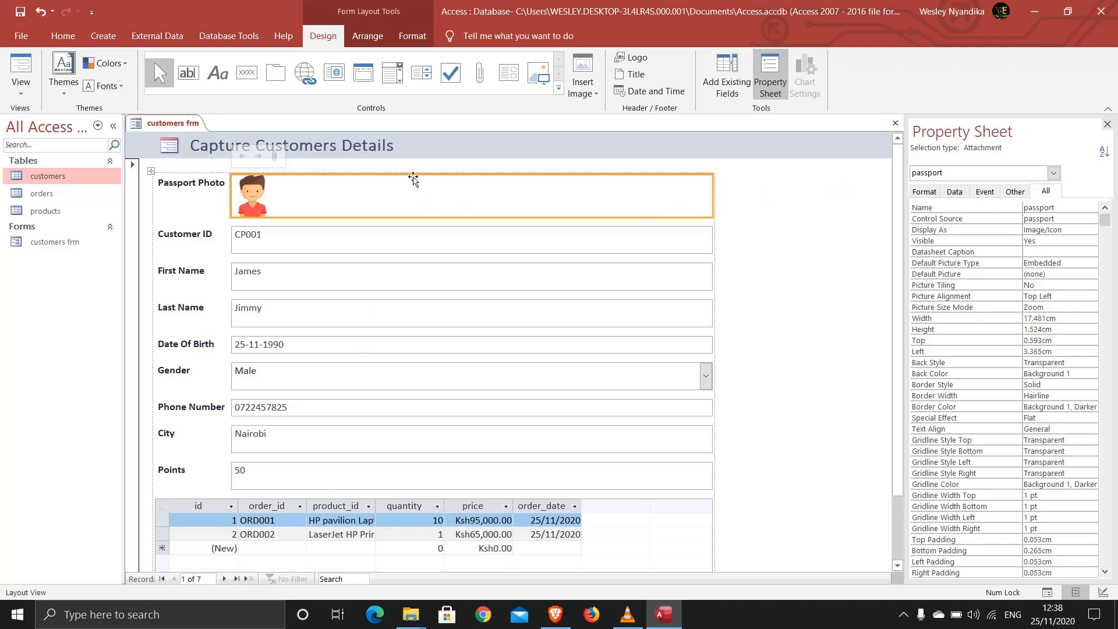
# Set both the Pop Up and Modal properties of the whole form to Yes.
pyautogui.click(968, 174)
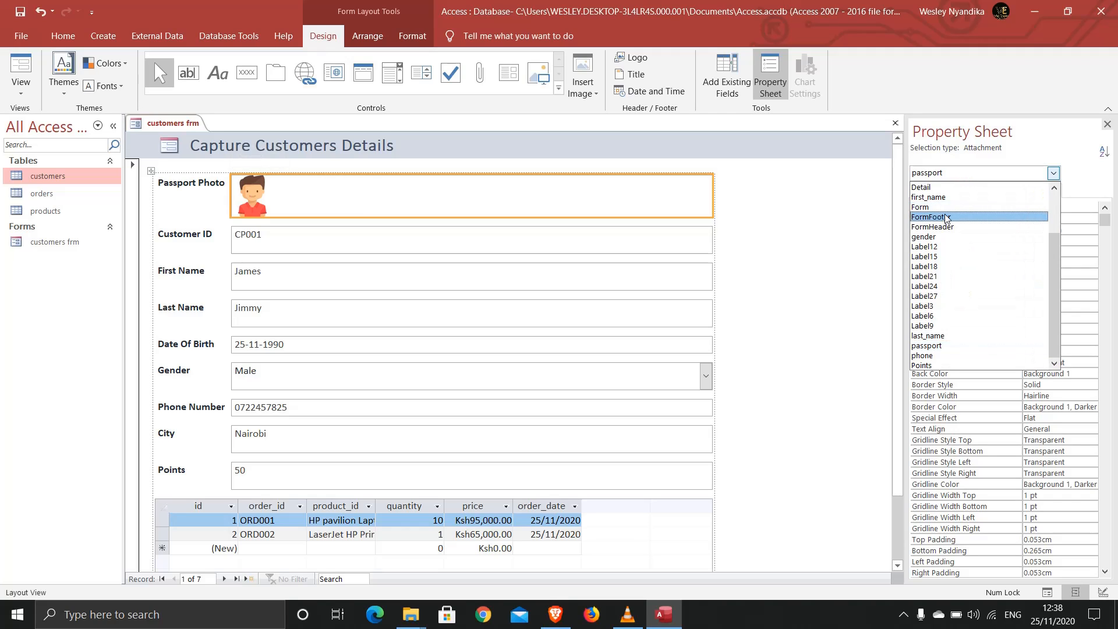
pyautogui.click(931, 207)
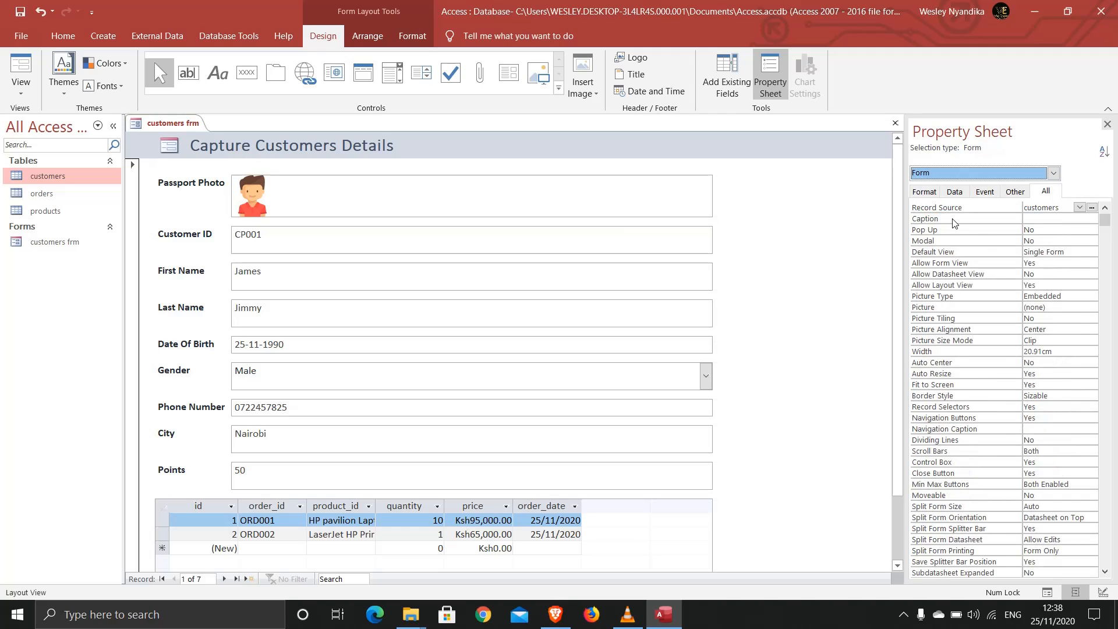
pyautogui.click(1049, 230)
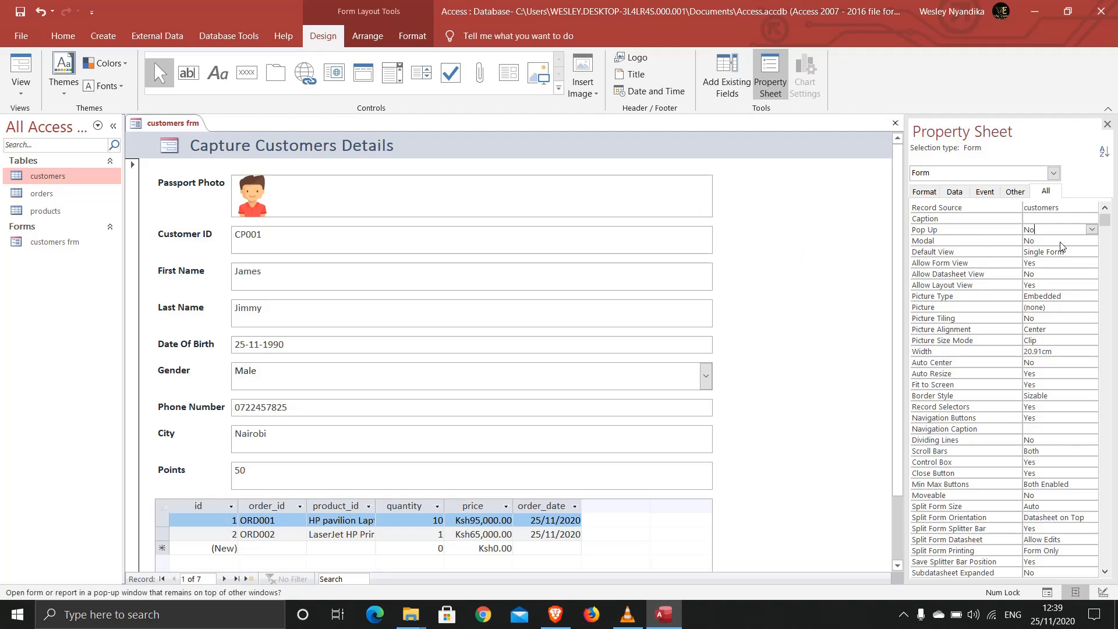
pyautogui.click(1092, 230)
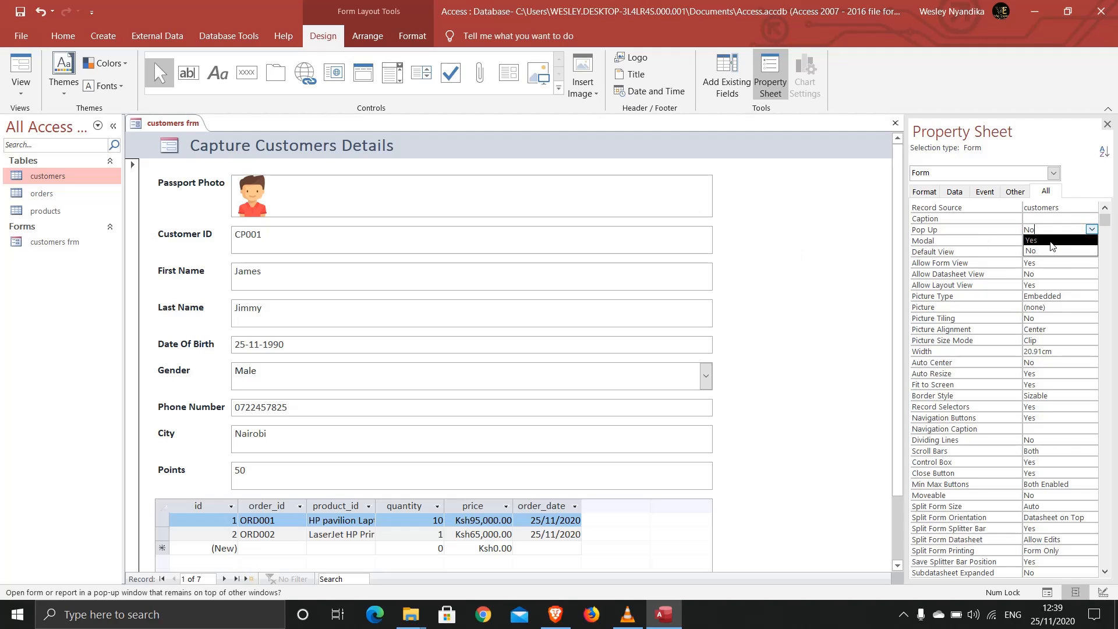
pyautogui.click(1051, 243)
pyautogui.click(1045, 241)
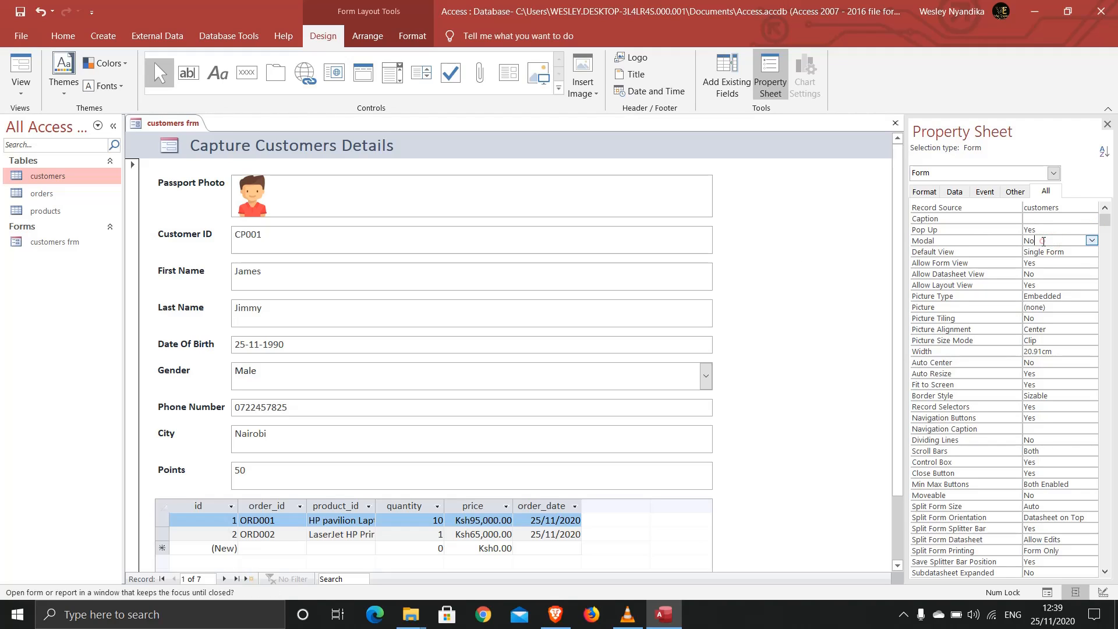
pyautogui.click(1092, 241)
pyautogui.click(1064, 251)
# Save the form, open it in Form View and move its pop-up window up so the whole record fits on screen.
pyautogui.rightClick(160, 125)
pyautogui.click(169, 131)
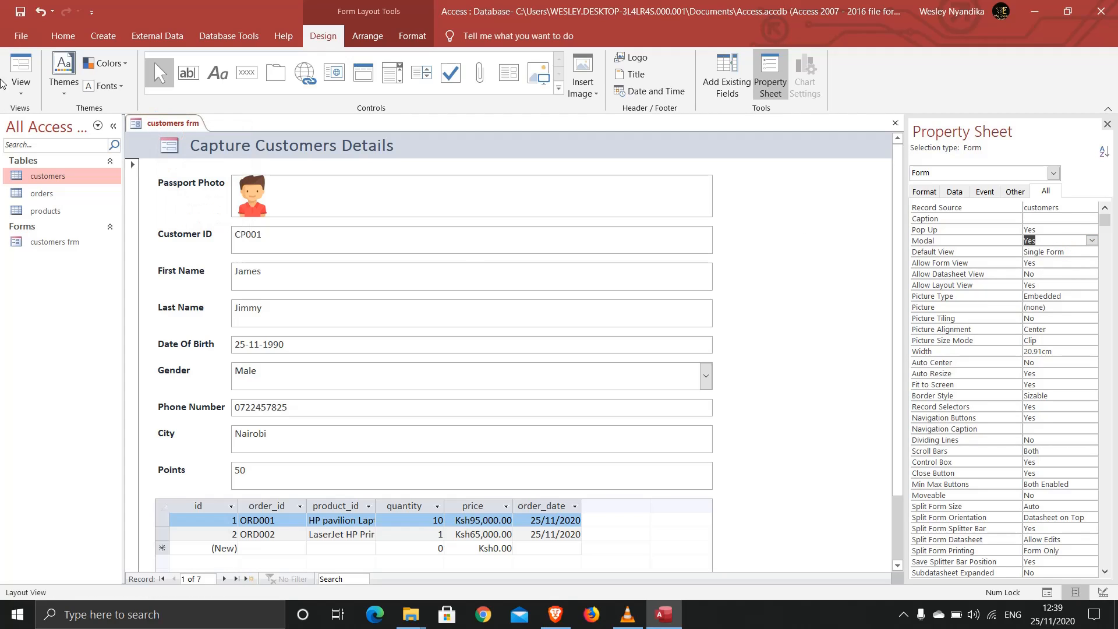
pyautogui.click(12, 70)
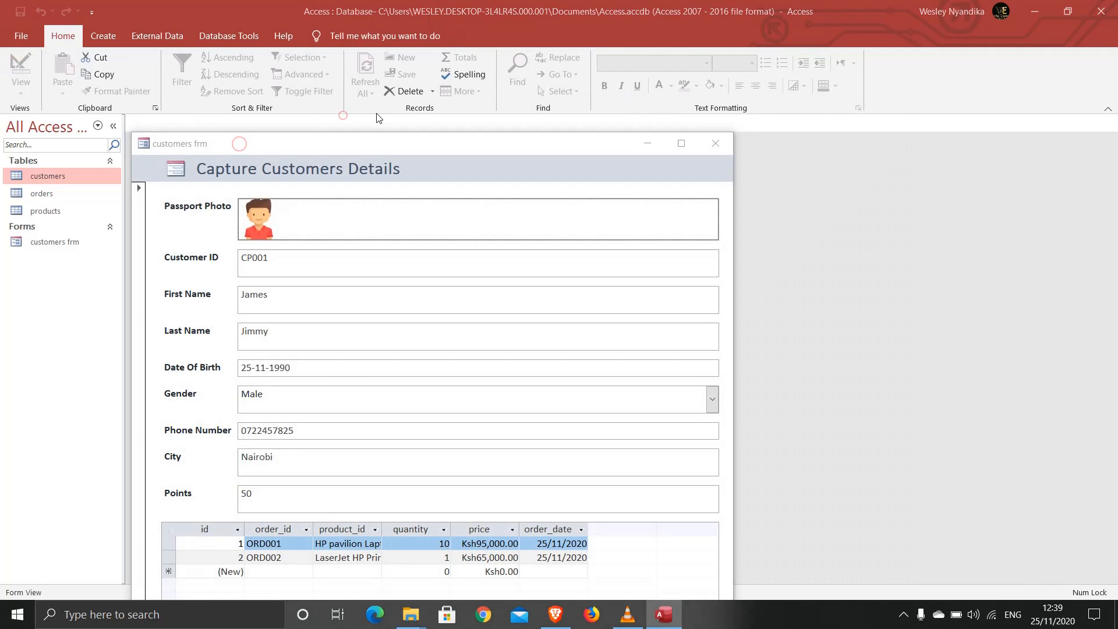
pyautogui.moveTo(359, 144); pyautogui.dragTo(440, 36)
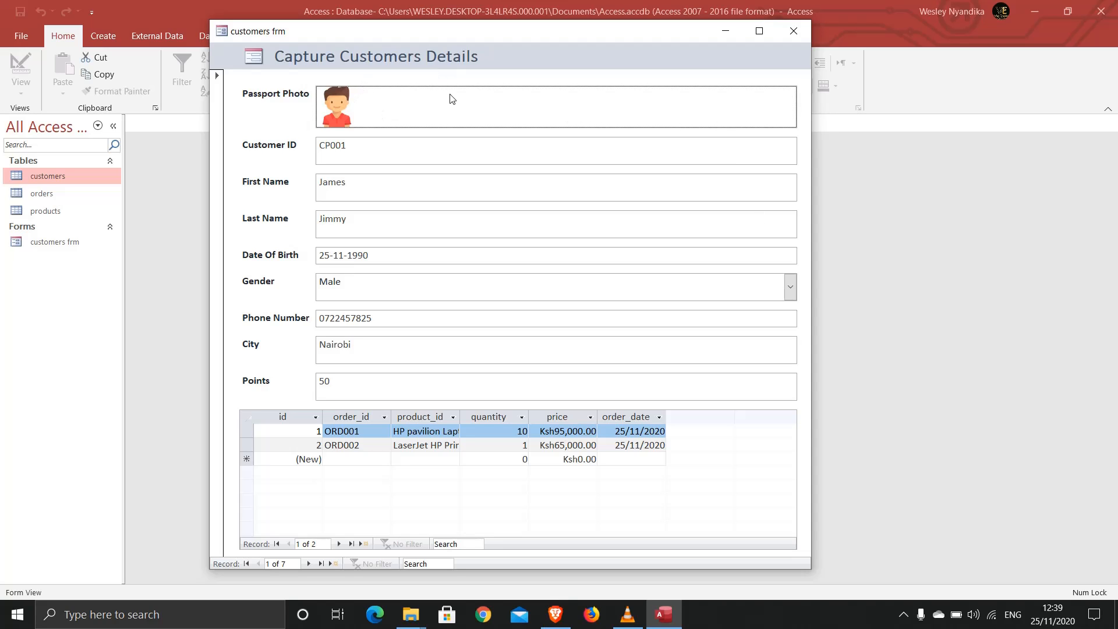
# Open the form in Design View and narrow the passport control and the stacked field boxes to about 14.3 cm wide.
pyautogui.rightClick(359, 35)
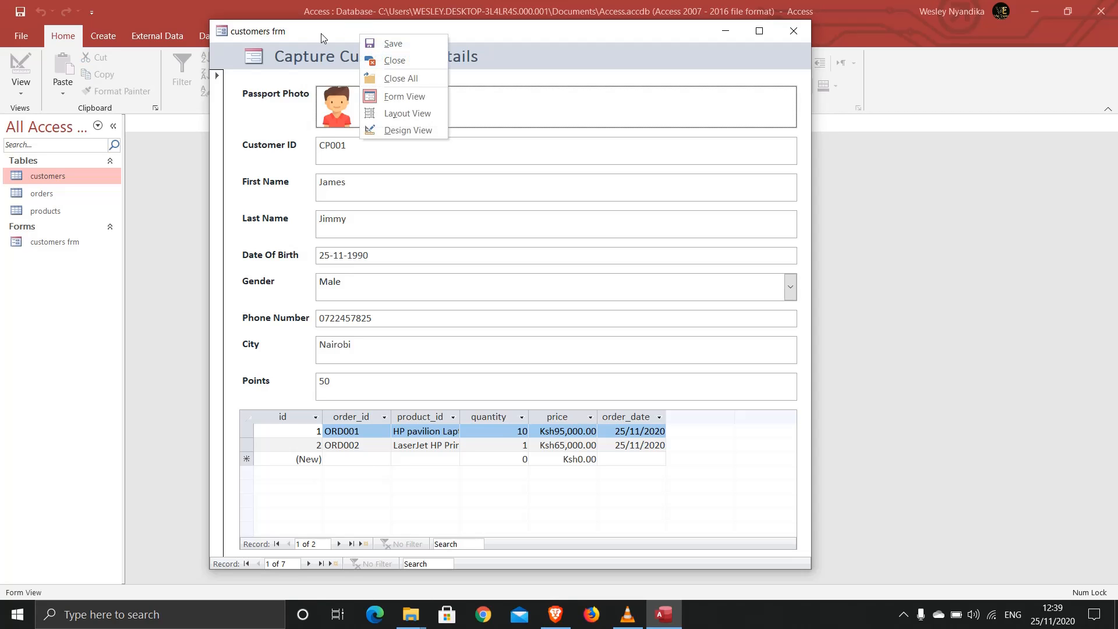
pyautogui.click(401, 113)
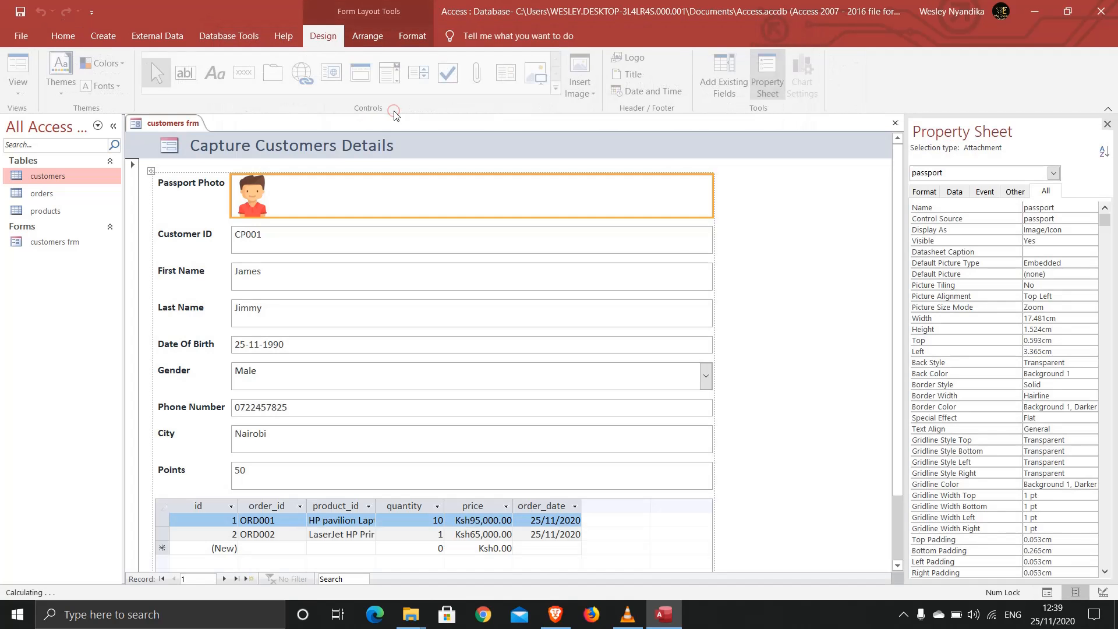
pyautogui.rightClick(179, 128)
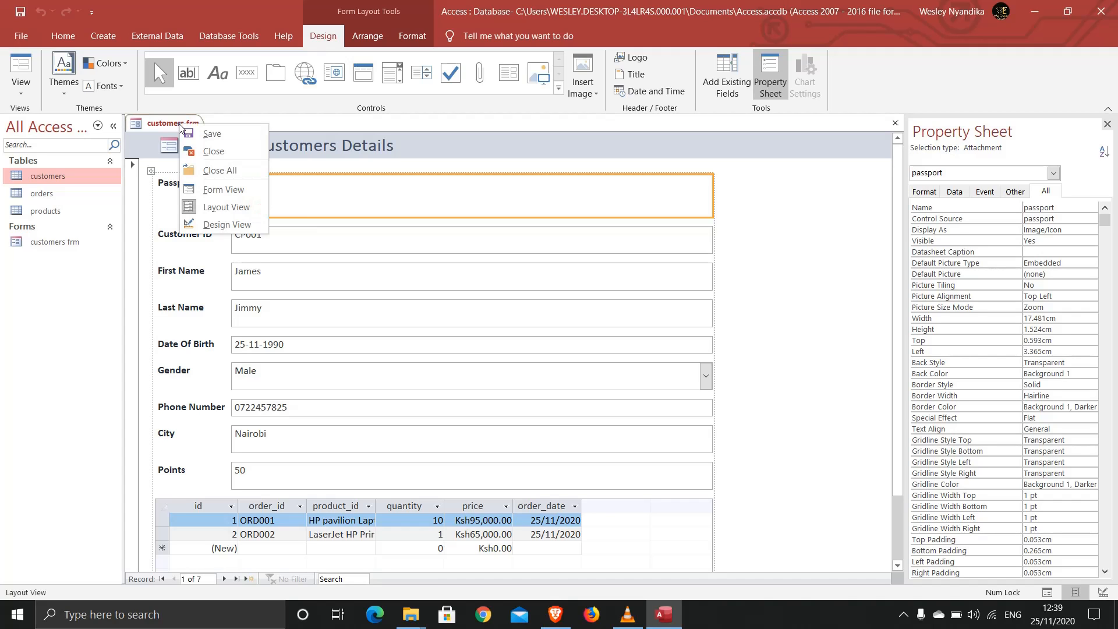
pyautogui.click(226, 228)
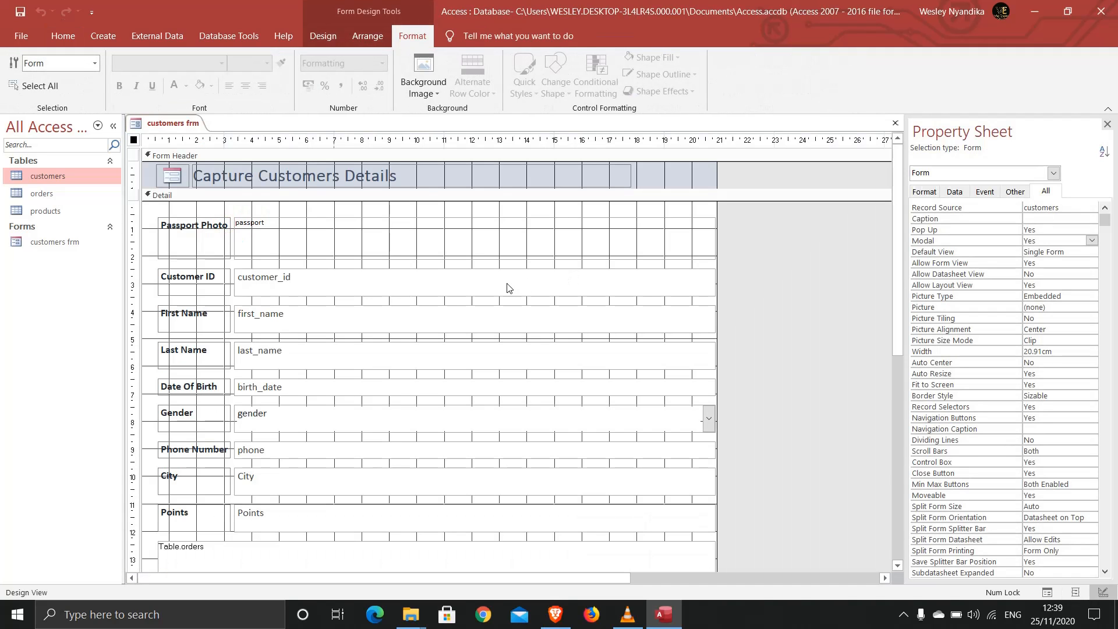
pyautogui.click(420, 244)
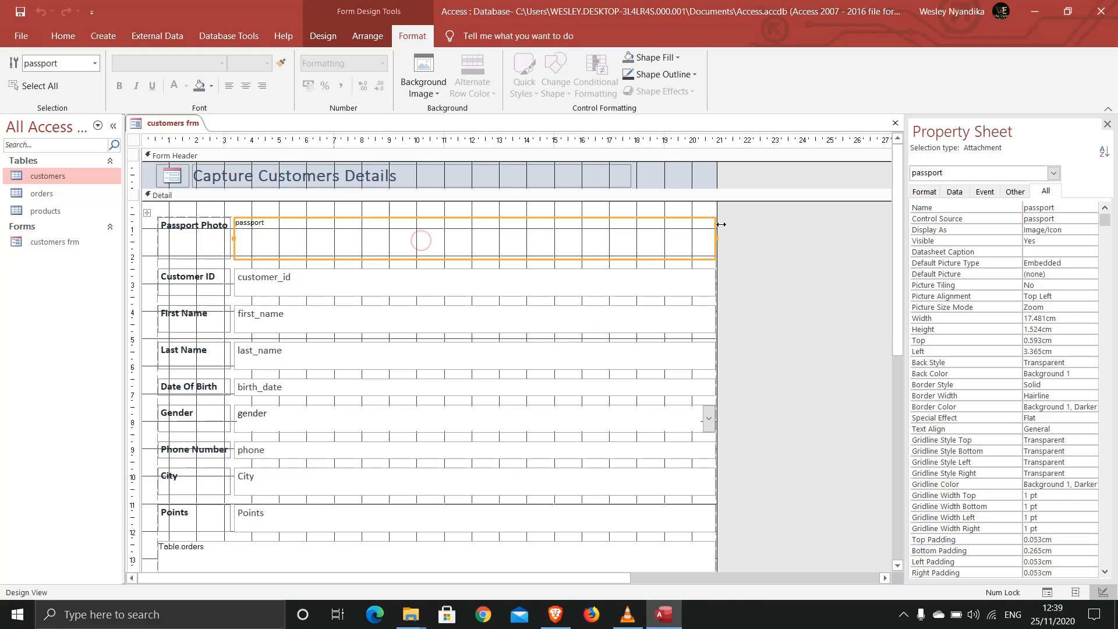
pyautogui.moveTo(714, 238); pyautogui.dragTo(654, 237)
pyautogui.click(626, 241)
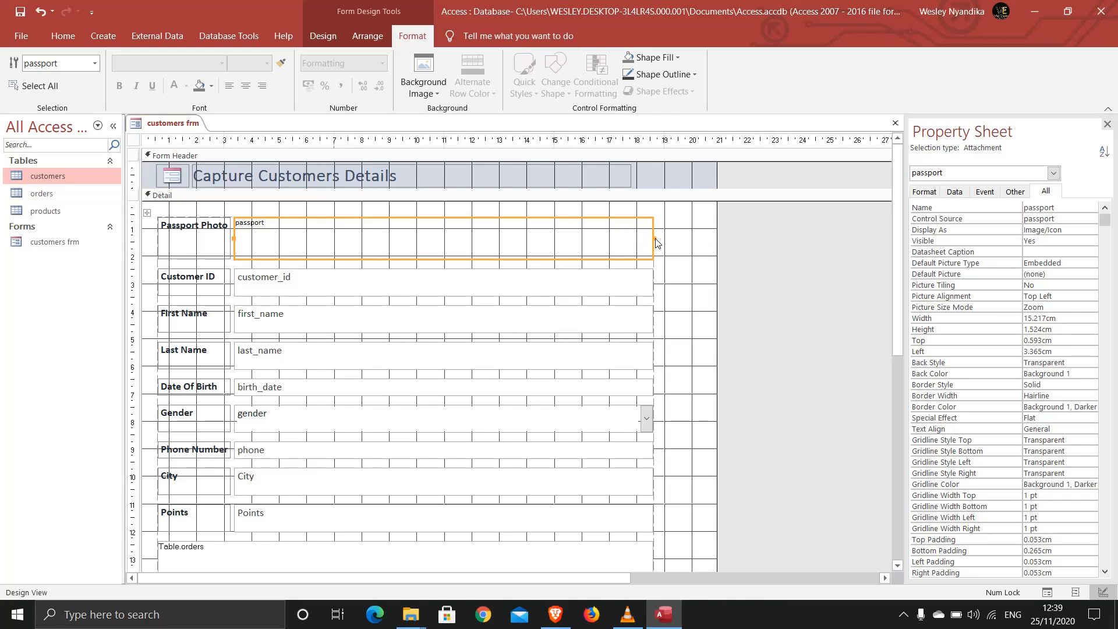
pyautogui.moveTo(652, 239); pyautogui.dragTo(629, 236)
pyautogui.click(656, 263)
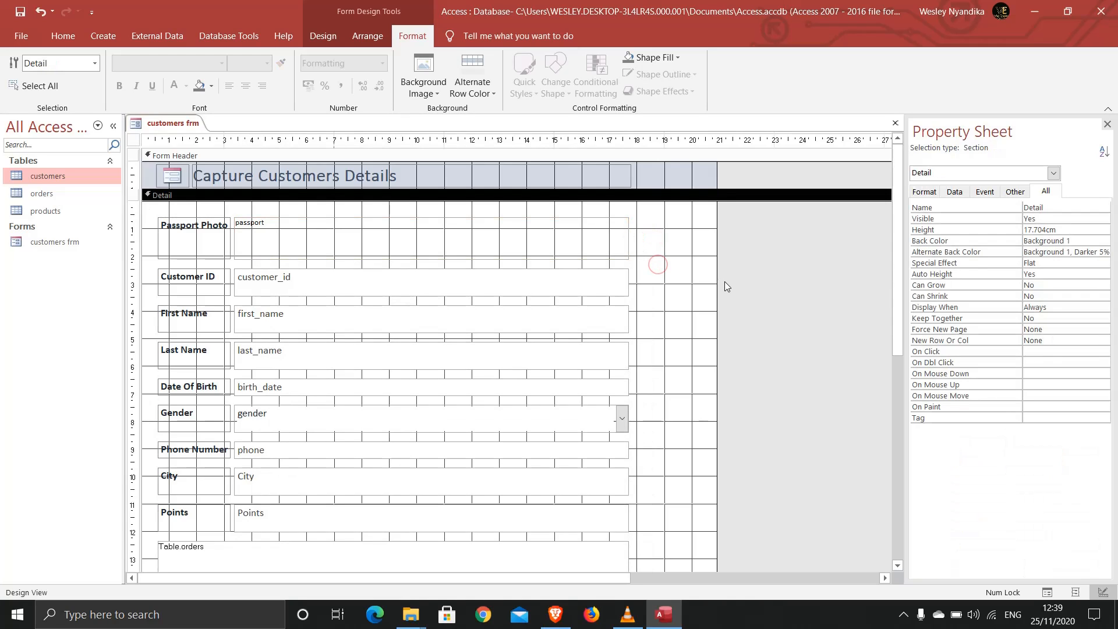
# Reduce the form's overall width to about 18 cm so it ends just past the field boxes.
pyautogui.moveTo(718, 283); pyautogui.dragTo(638, 275)
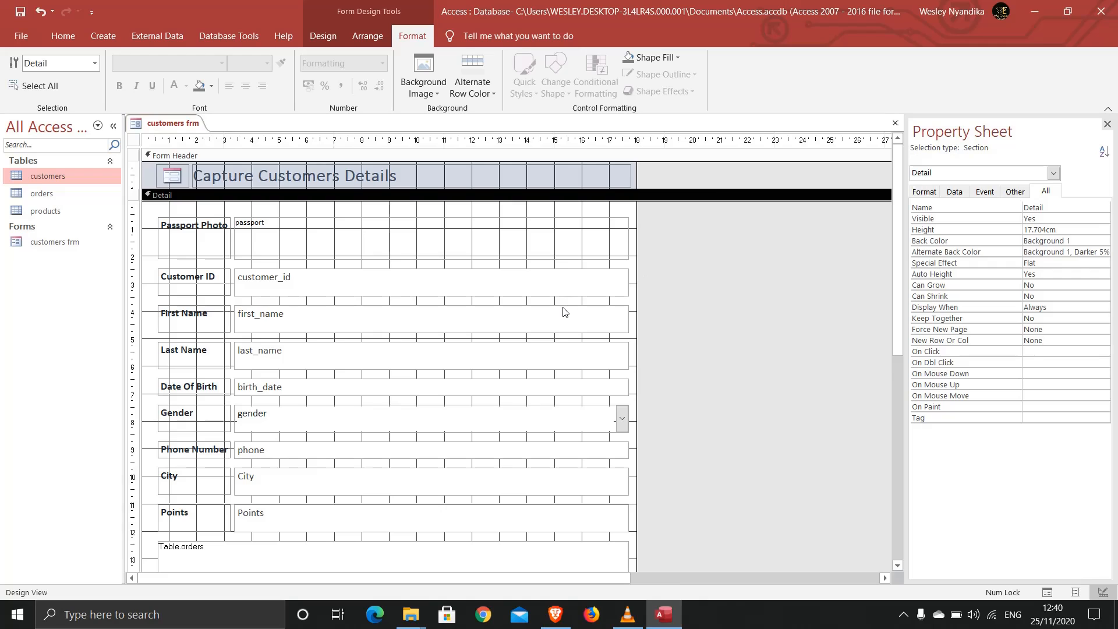
pyautogui.scroll(-1, 563, 311)
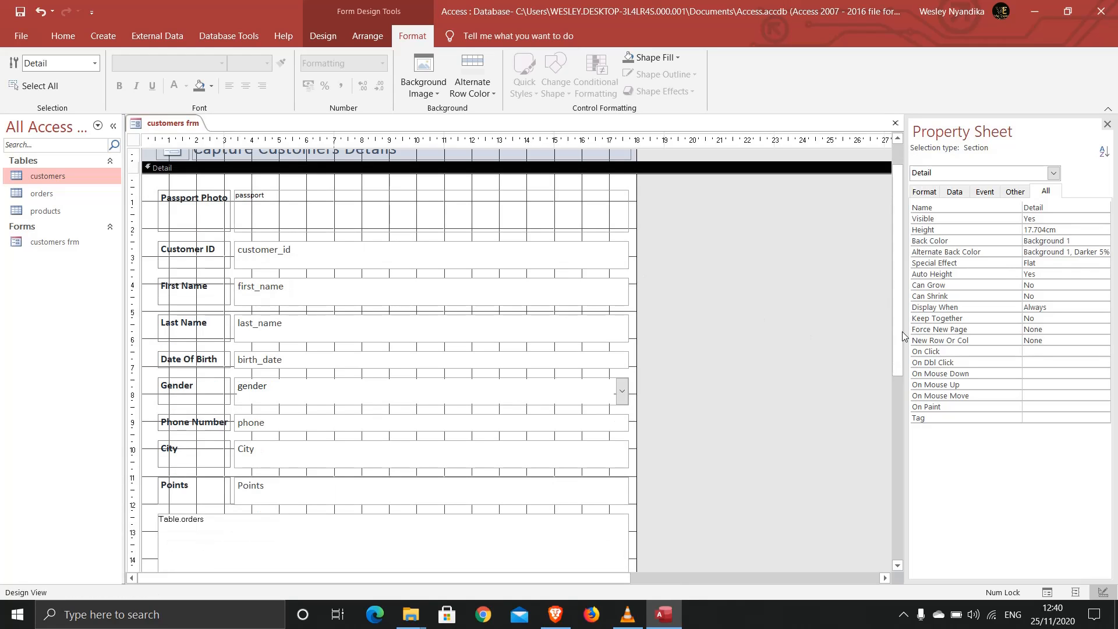
pyautogui.moveTo(898, 331); pyautogui.dragTo(897, 308)
pyautogui.click(311, 242)
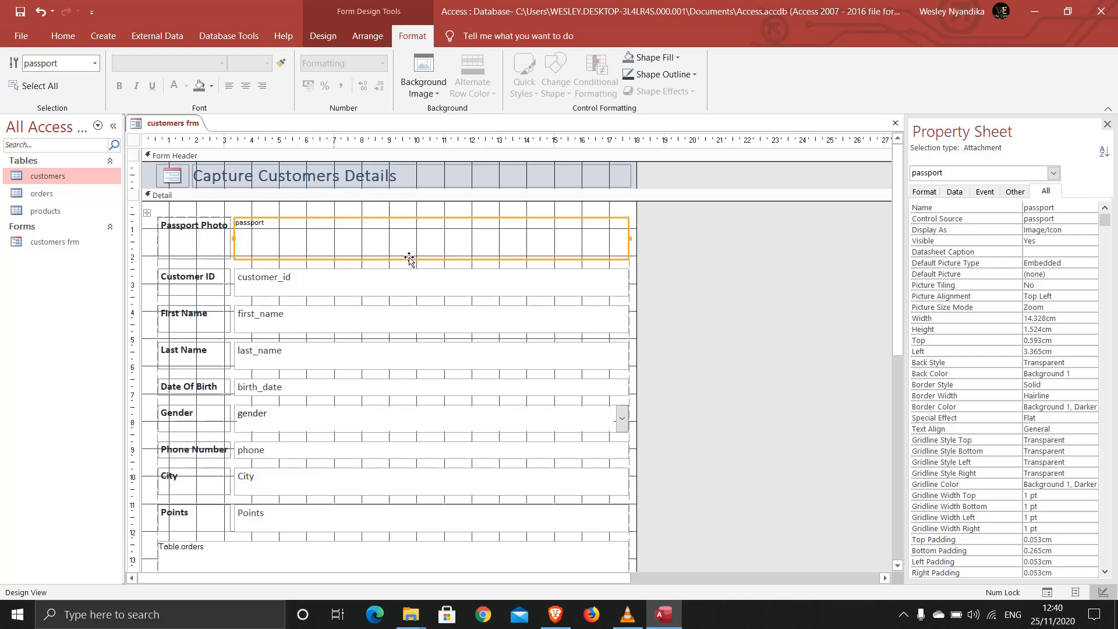
# Save the narrowed form and check it in Form View, moving its pop-up window up to see the full record.
pyautogui.rightClick(159, 127)
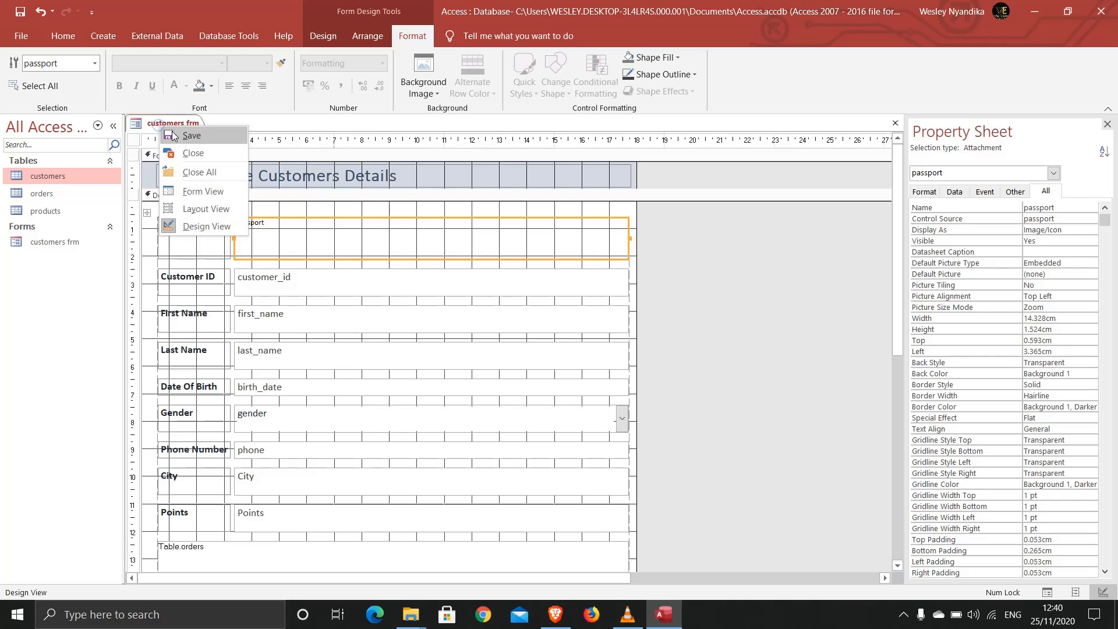
pyautogui.click(179, 139)
pyautogui.rightClick(159, 128)
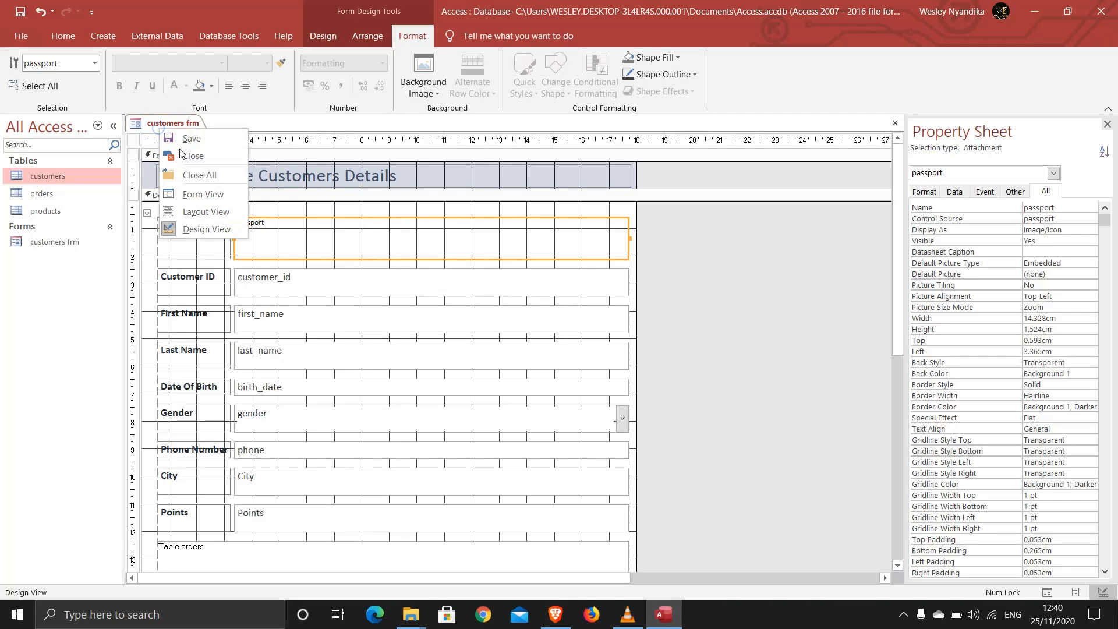
pyautogui.click(207, 194)
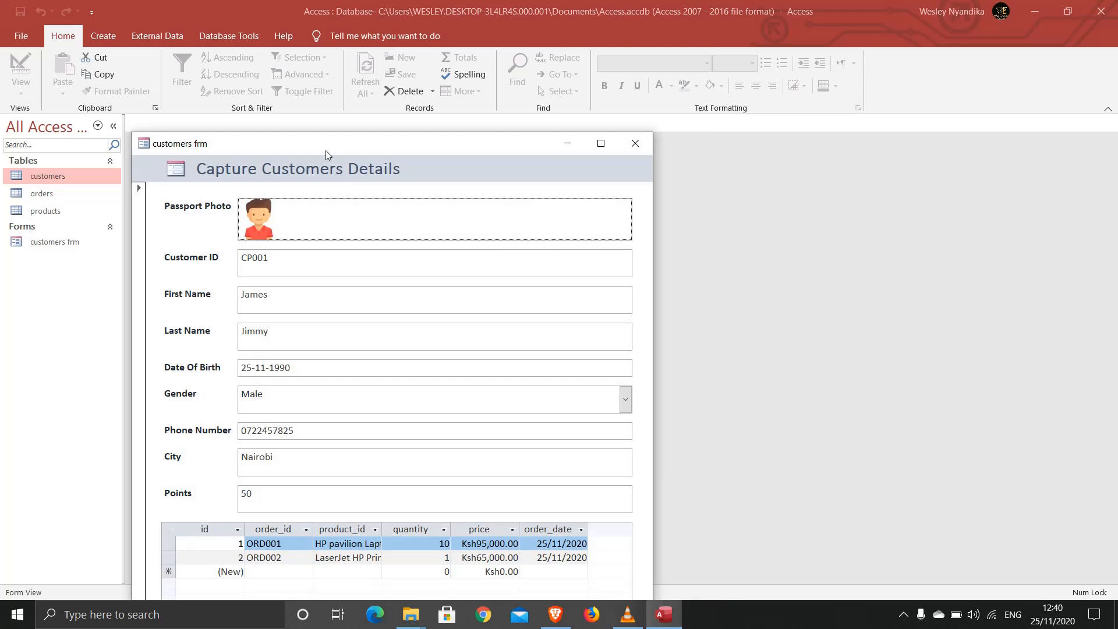
pyautogui.moveTo(323, 144); pyautogui.dragTo(401, 52)
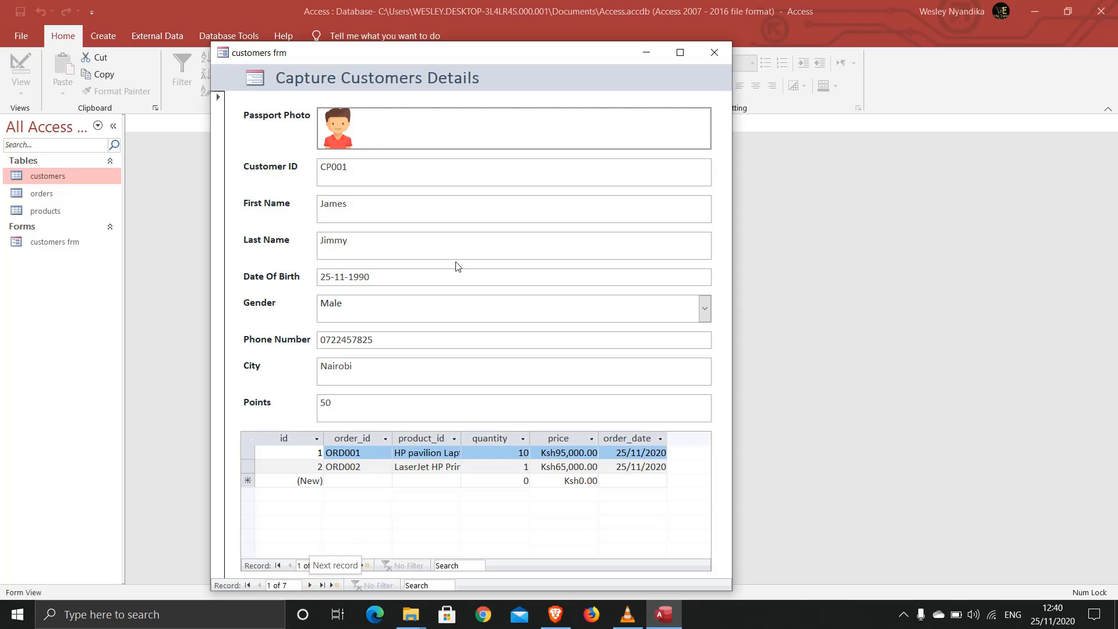
# Return customers frm to Layout View.
pyautogui.rightClick(513, 54)
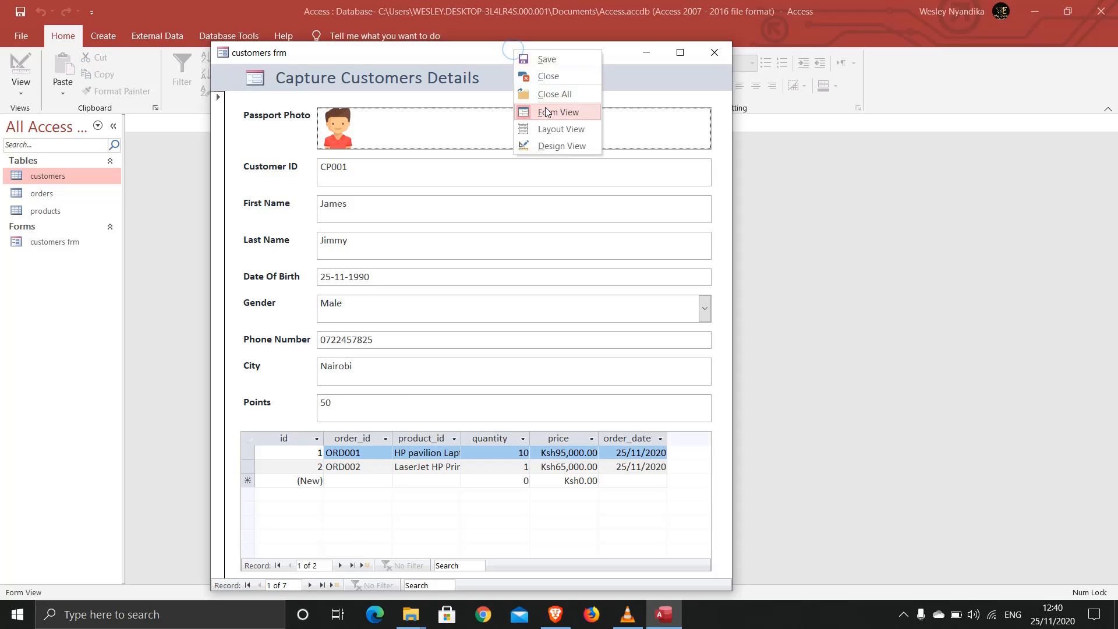
pyautogui.click(546, 128)
pyautogui.scroll(-2, 449, 260)
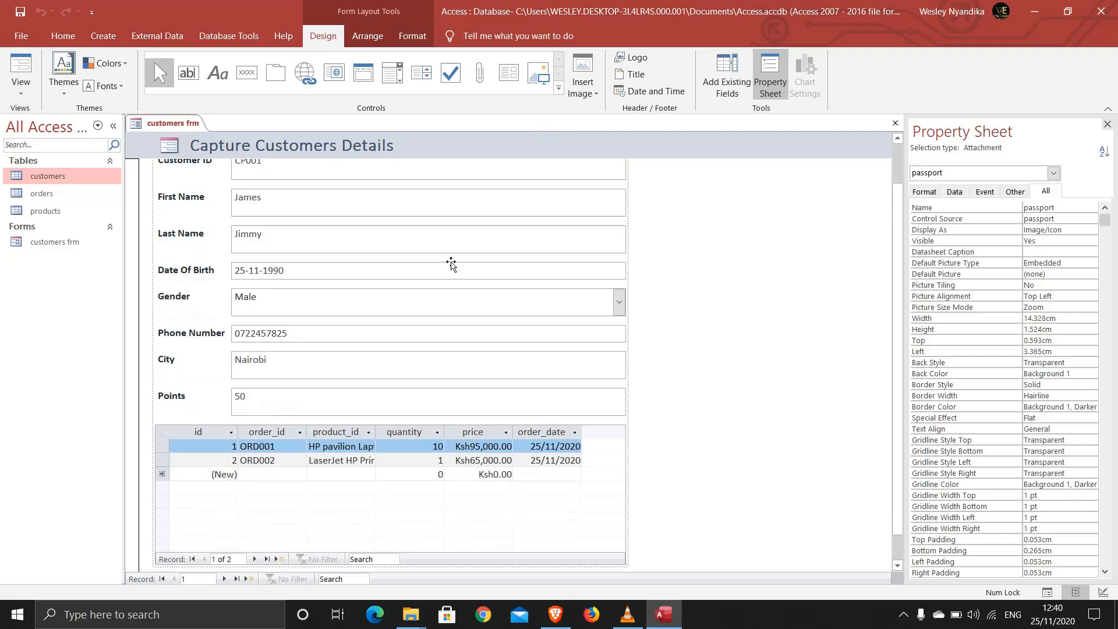
pyautogui.click(166, 433)
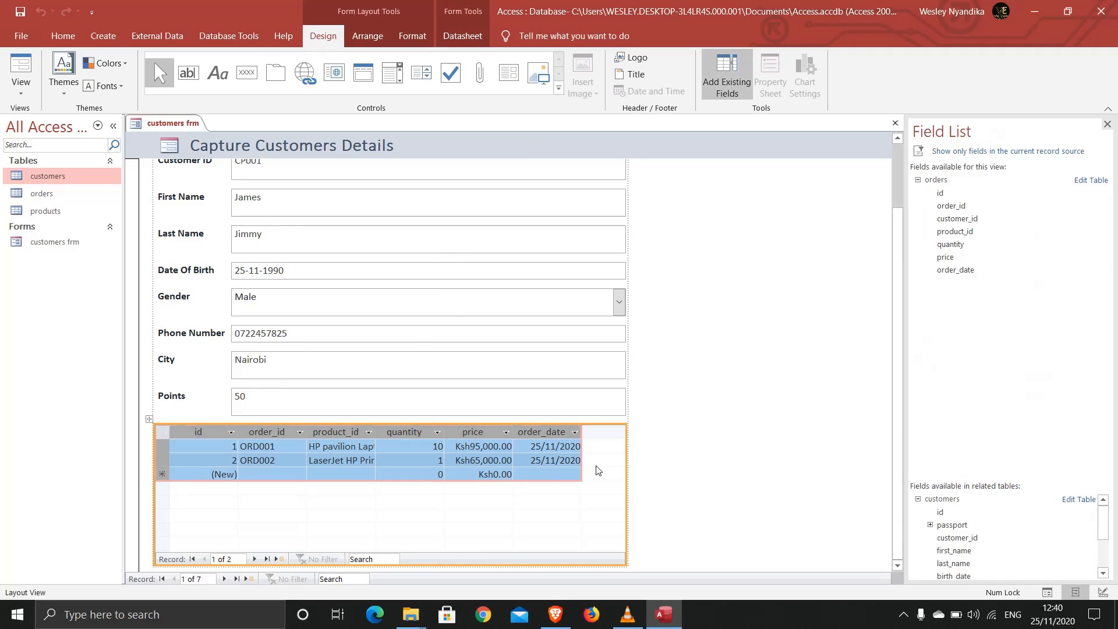
pyautogui.press('Delete')
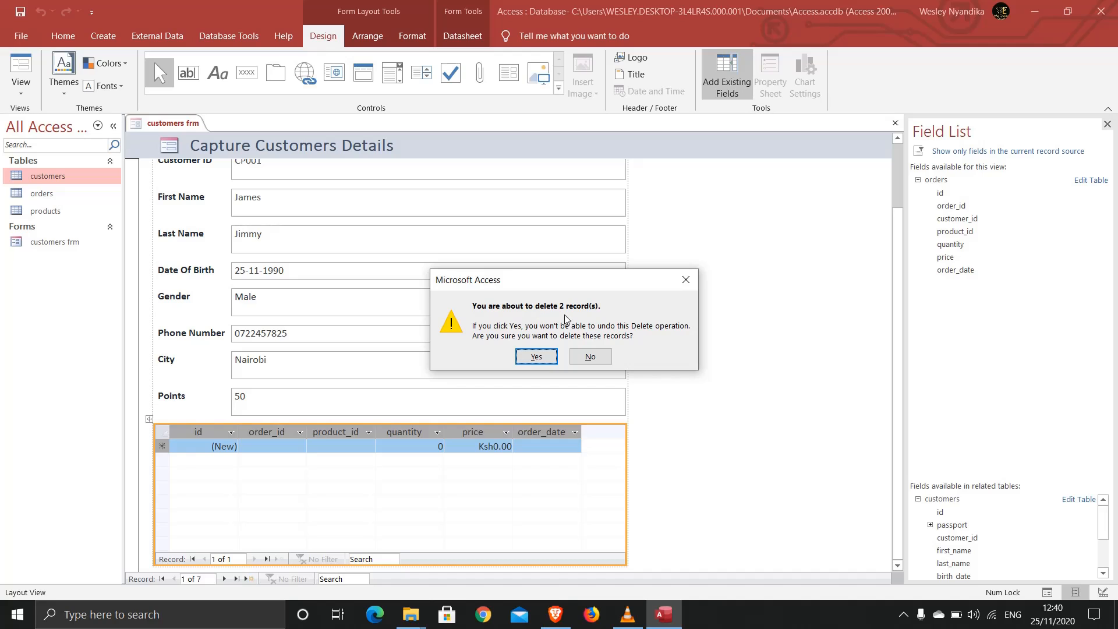
pyautogui.click(591, 354)
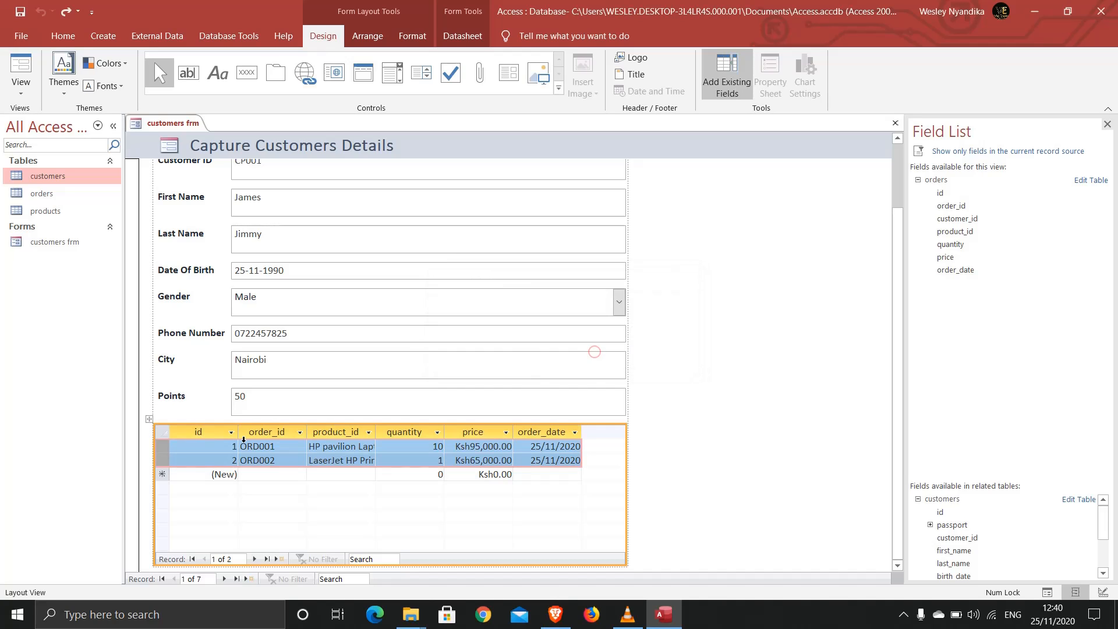
# Delete the entire orders subform from below the Points field.
pyautogui.click(149, 419)
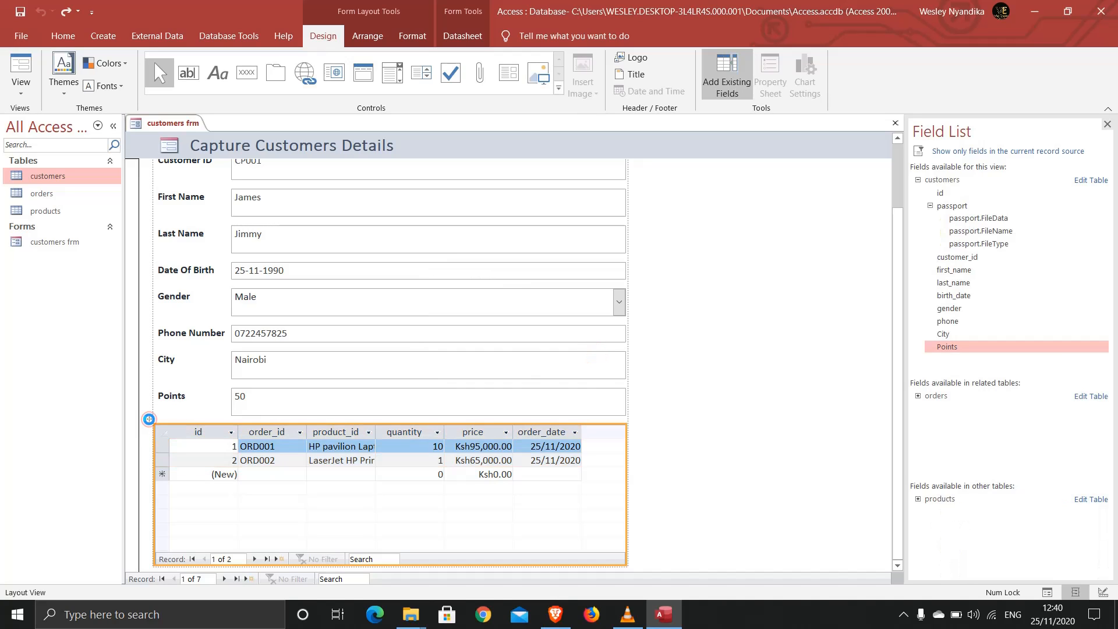
pyautogui.press('Delete')
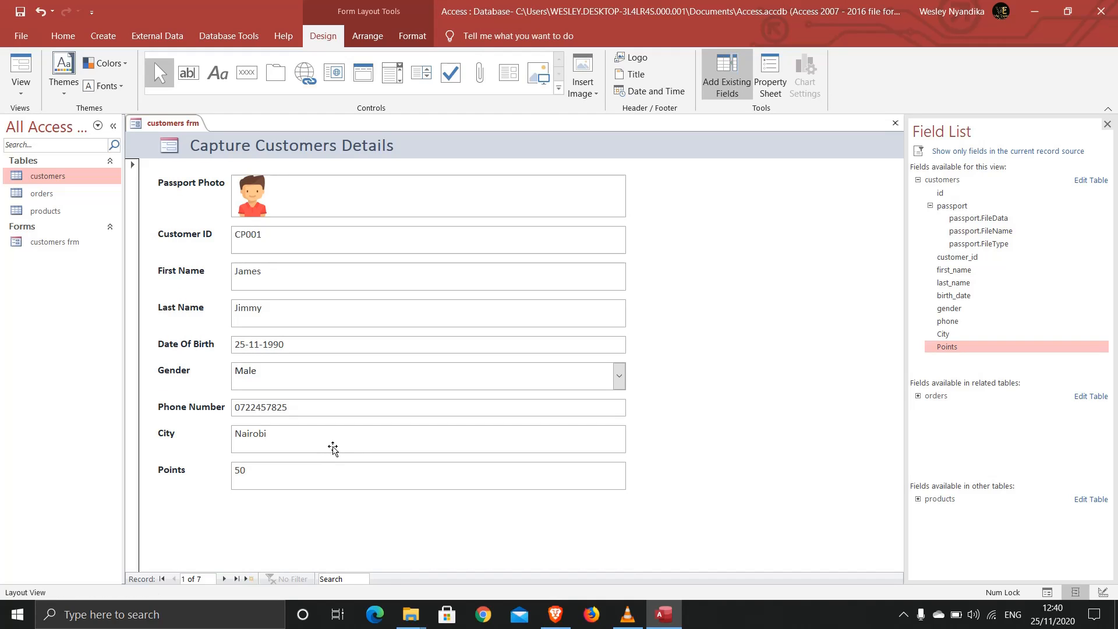
# Save customers frm without the subform and open it in Form View, moving its pop-up window up and across the workspace.
pyautogui.click(1107, 125)
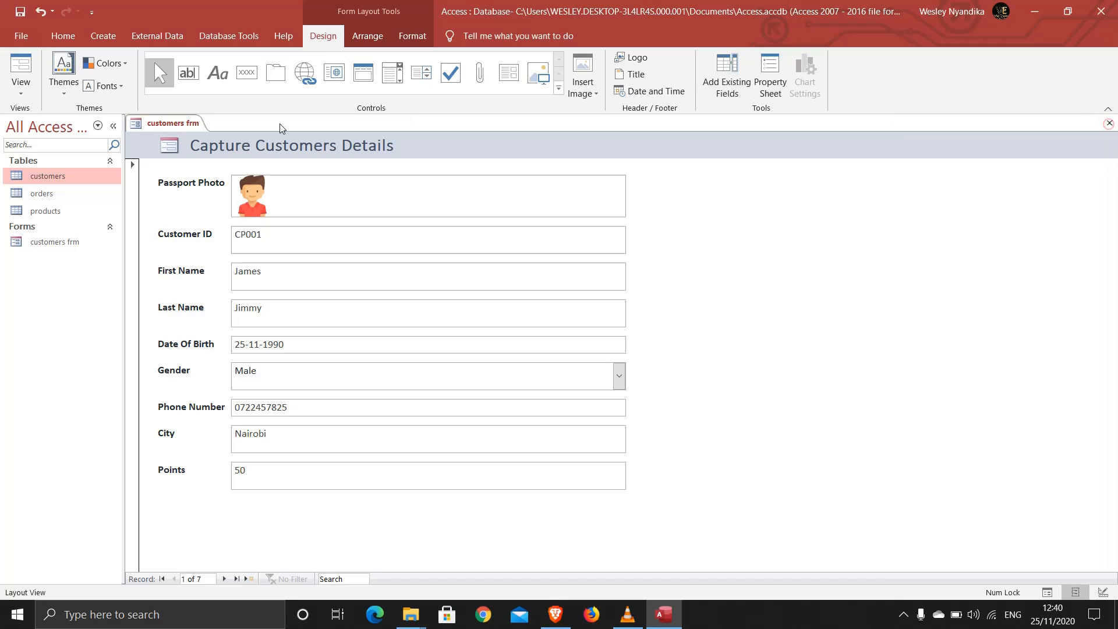
pyautogui.rightClick(187, 124)
pyautogui.click(200, 134)
pyautogui.rightClick(174, 124)
pyautogui.click(206, 191)
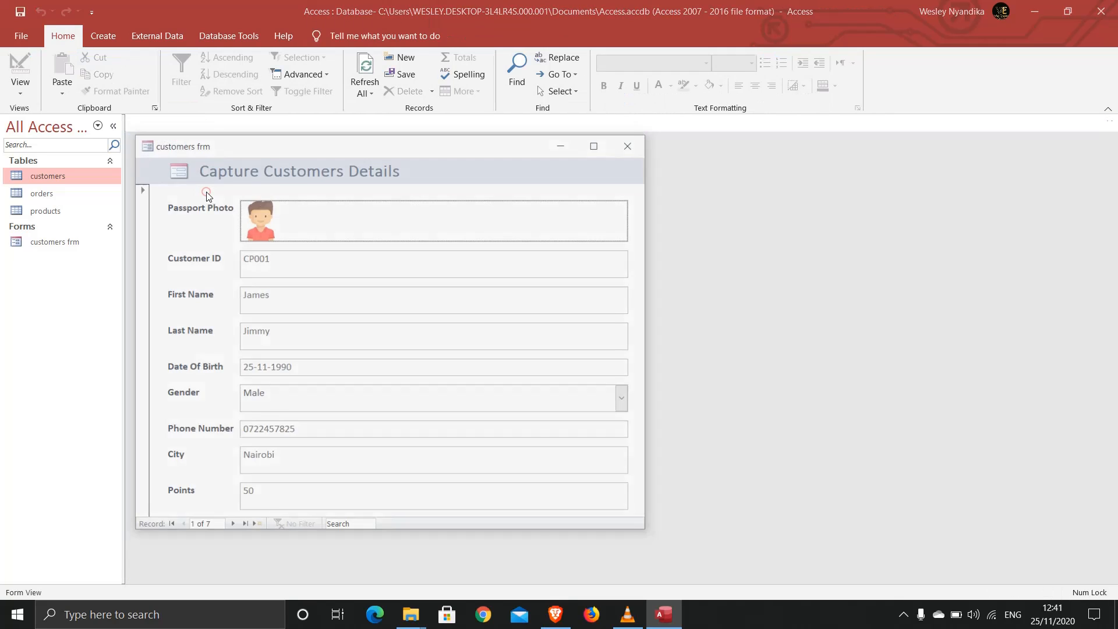
pyautogui.moveTo(287, 148); pyautogui.dragTo(356, 125)
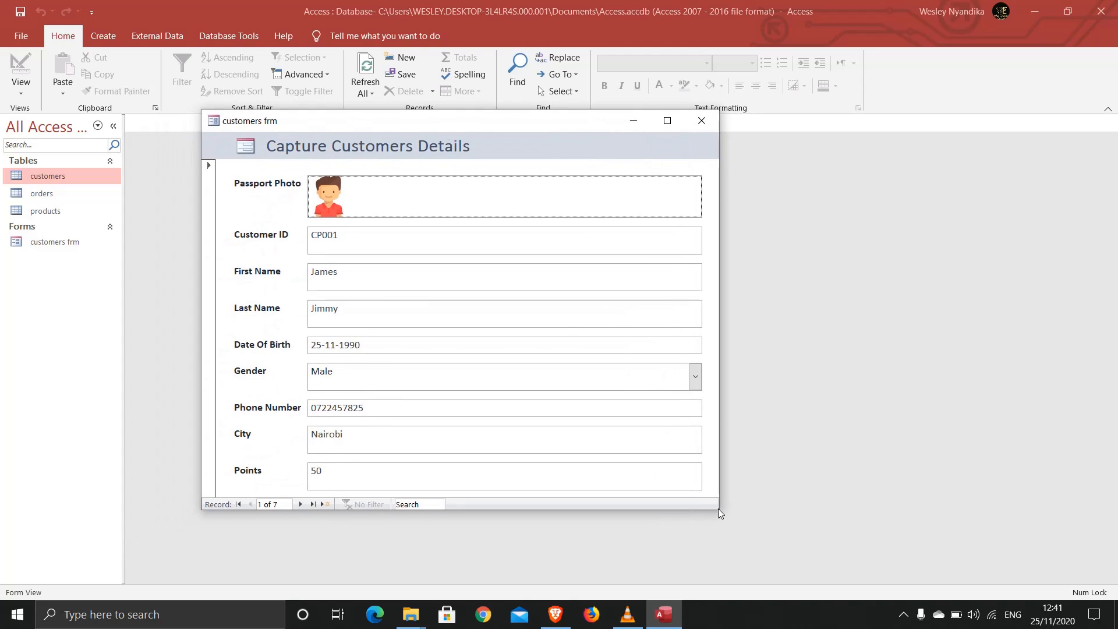
# Attach the image "male" from the ScreenShots folder as the passport photo of the third customer record.
pyautogui.click(299, 505)
pyautogui.click(299, 505)
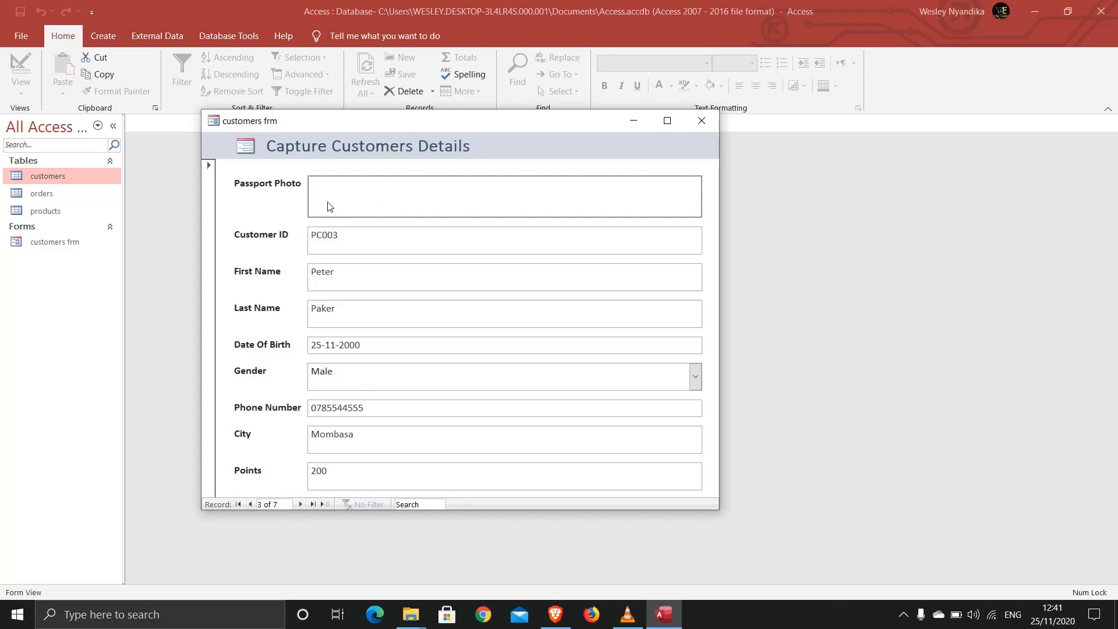
pyautogui.moveTo(347, 197)
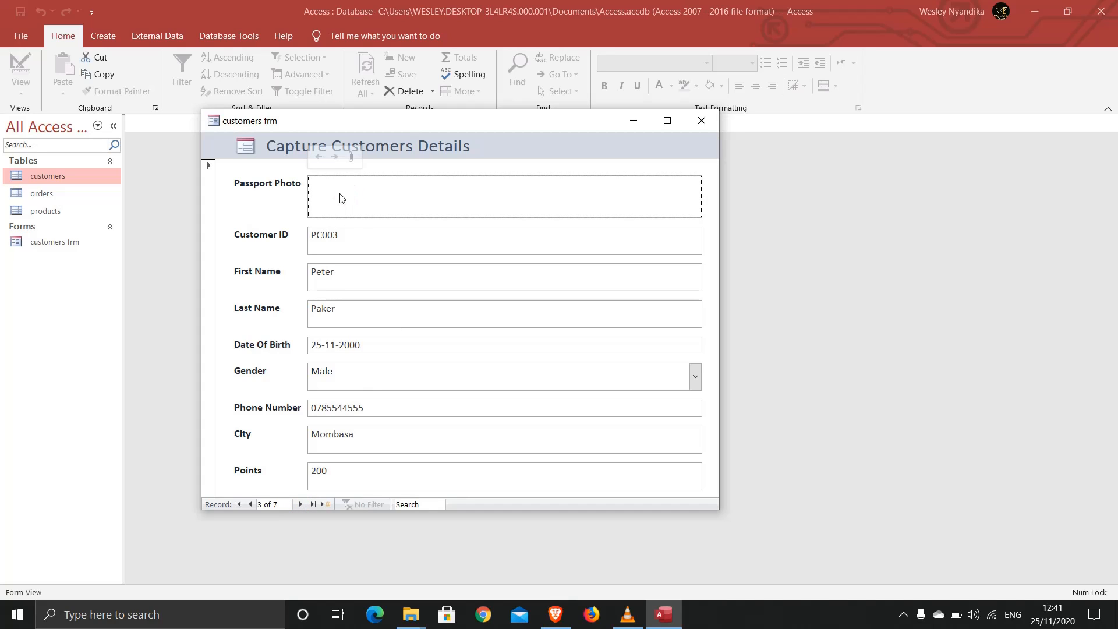
pyautogui.click(350, 157)
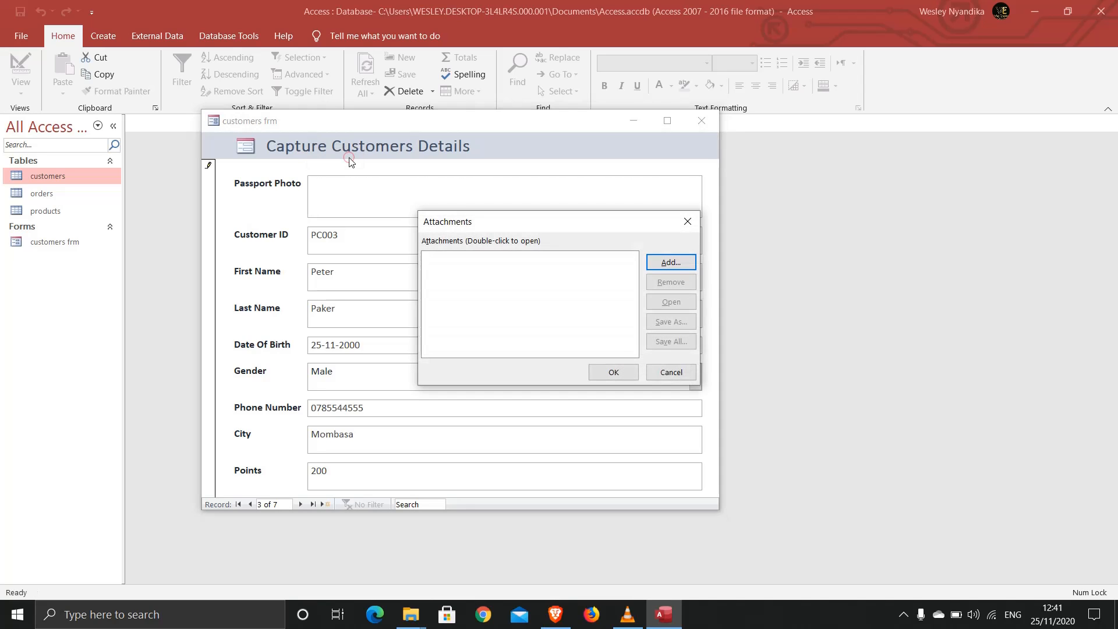
pyautogui.click(669, 261)
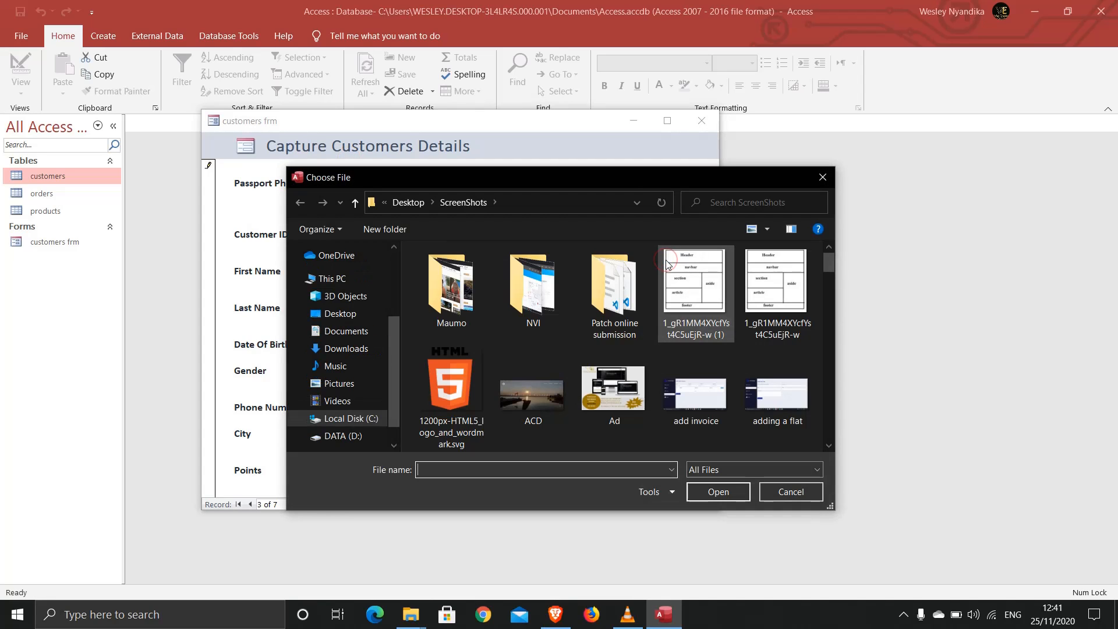
pyautogui.click(635, 368)
pyautogui.press('m')
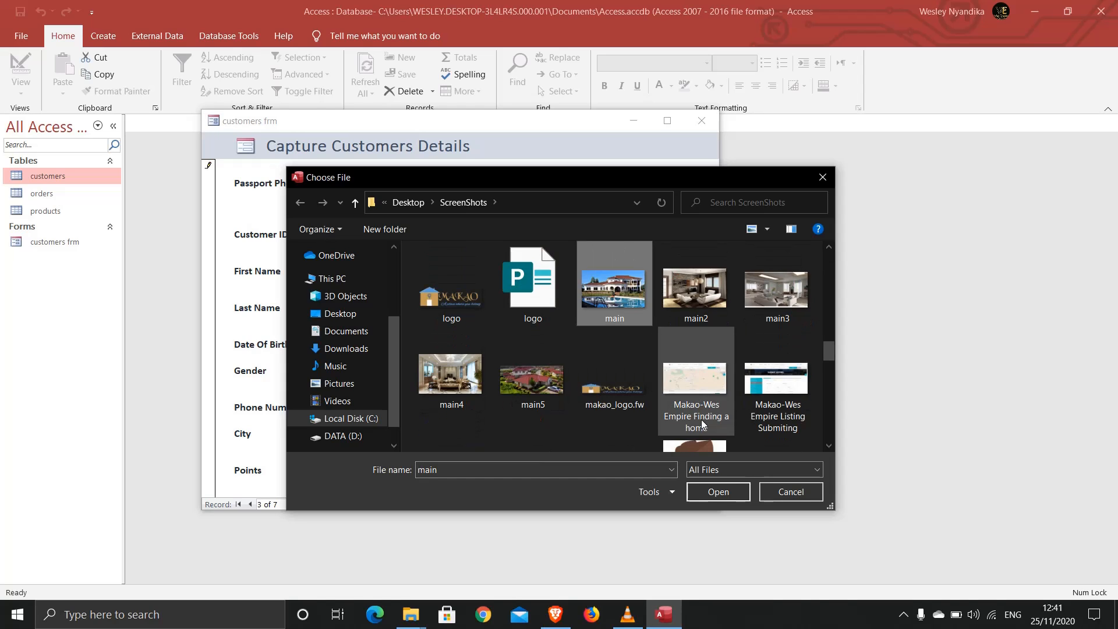
pyautogui.click(694, 446)
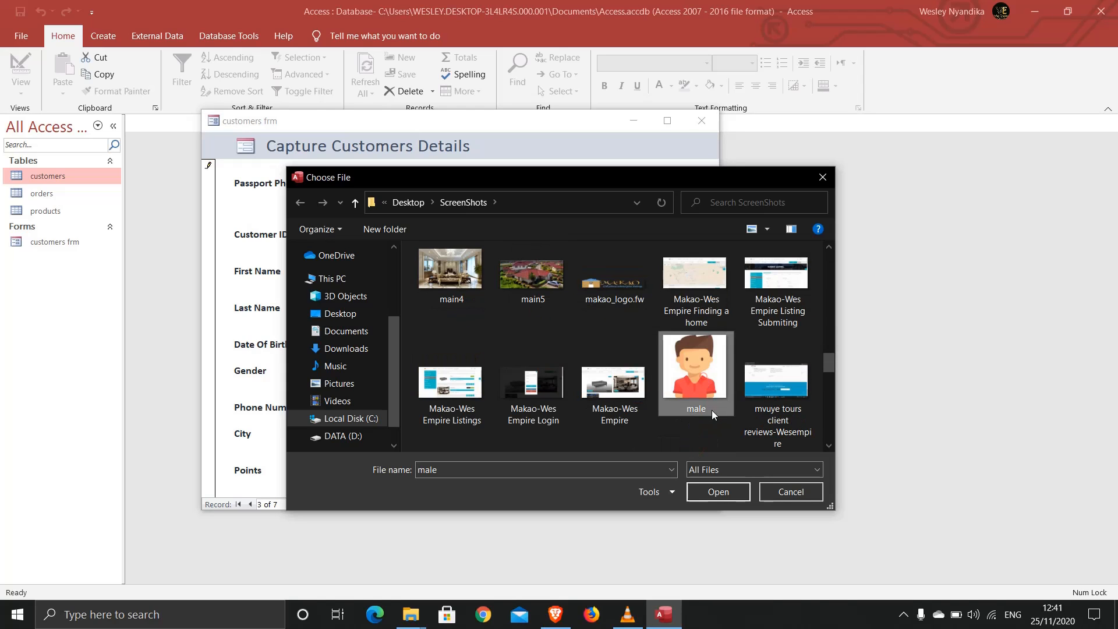
pyautogui.click(718, 492)
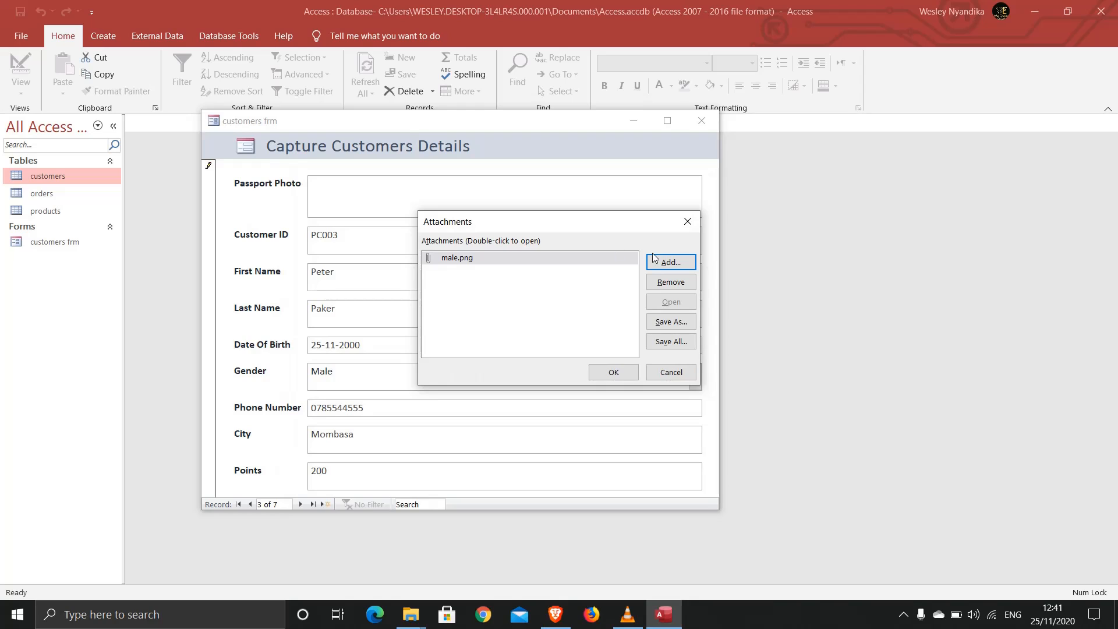
pyautogui.click(625, 376)
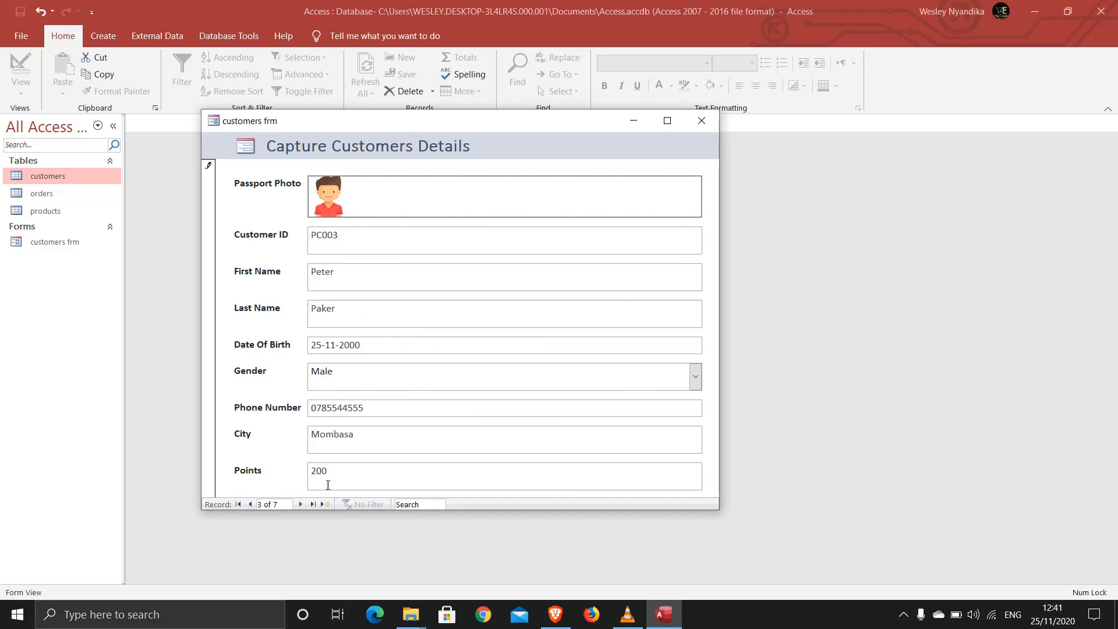
# Go to the fourth customer record and back to the third to check the photo, and close the customers form.
pyautogui.click(301, 504)
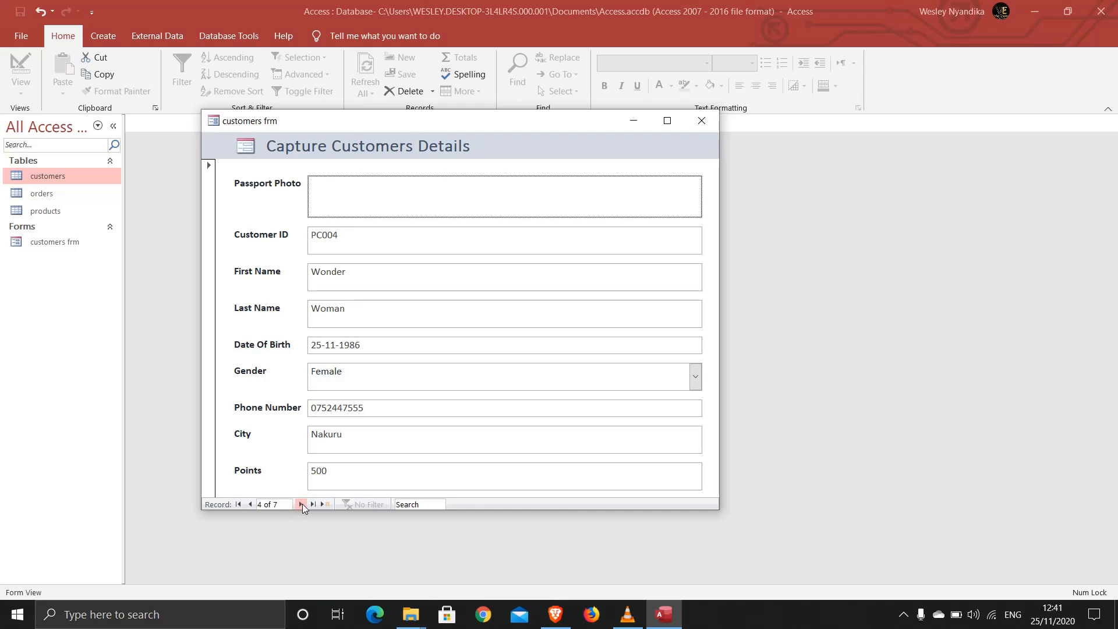
pyautogui.click(249, 506)
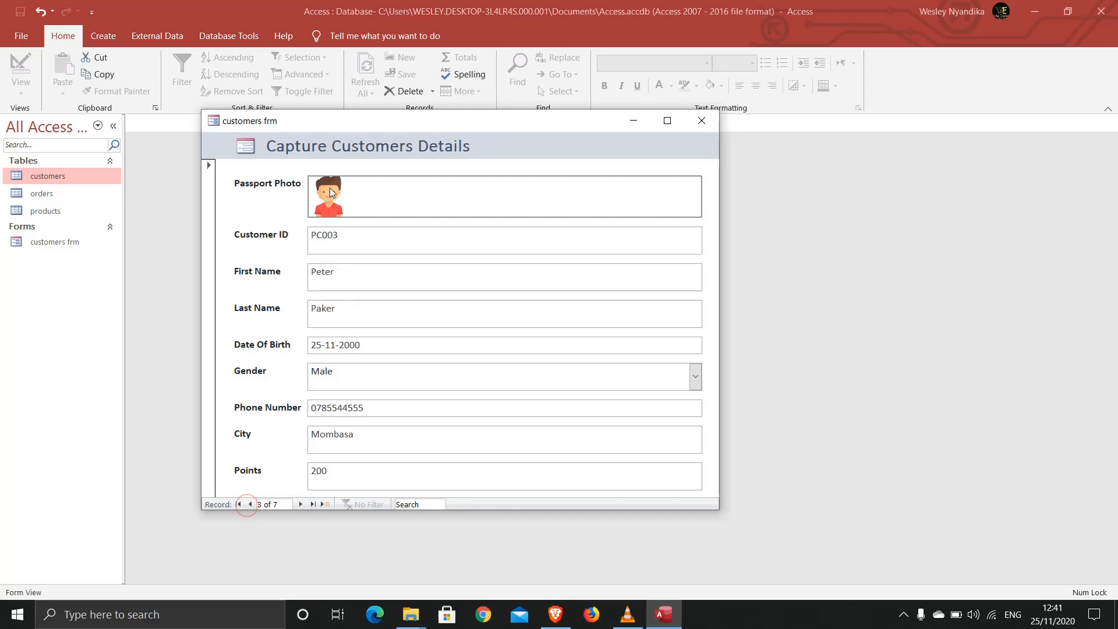
pyautogui.moveTo(318, 121)
pyautogui.mouseDown()
pyautogui.moveTo(425, 174)
pyautogui.moveTo(338, 117)
pyautogui.mouseUp()
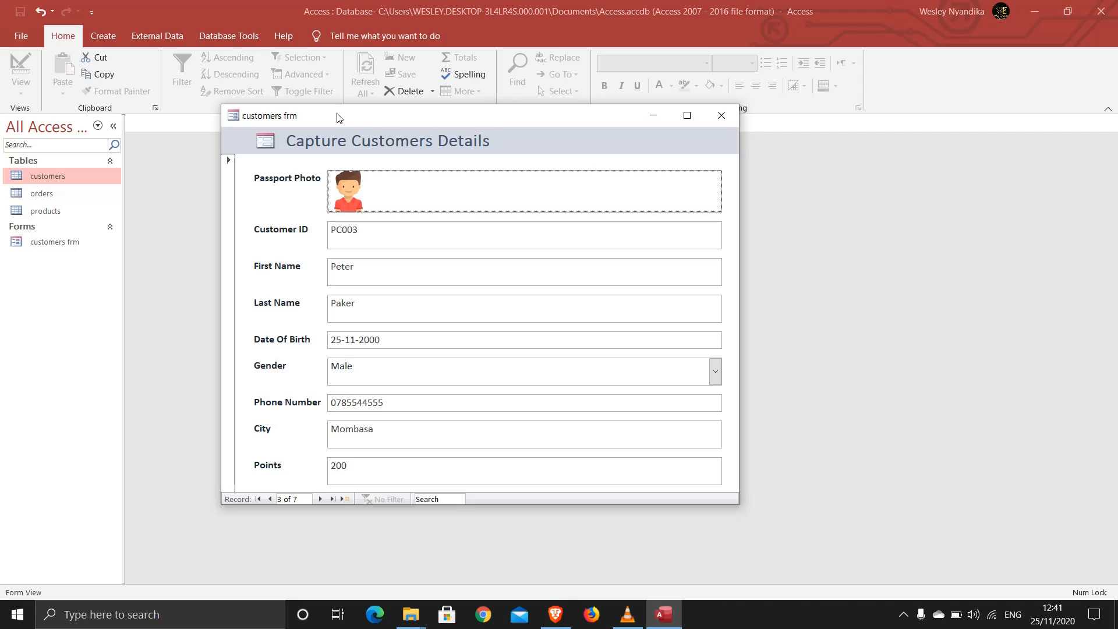
pyautogui.click(715, 118)
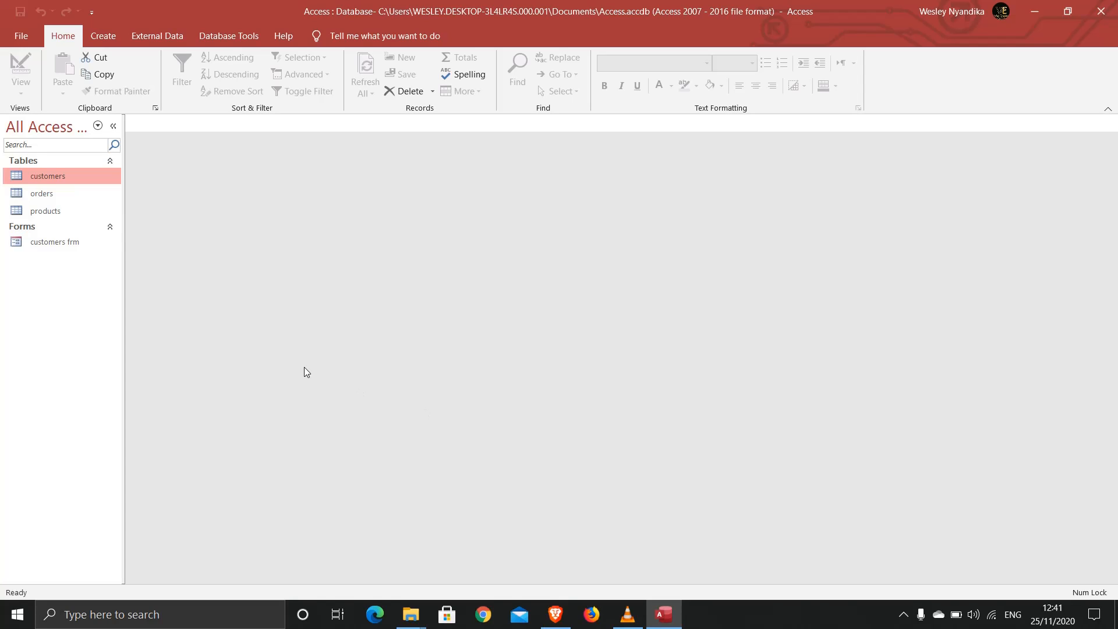
# Create a new blank form with Form Design and display its field list with all tables shown.
pyautogui.click(65, 322)
pyautogui.click(103, 36)
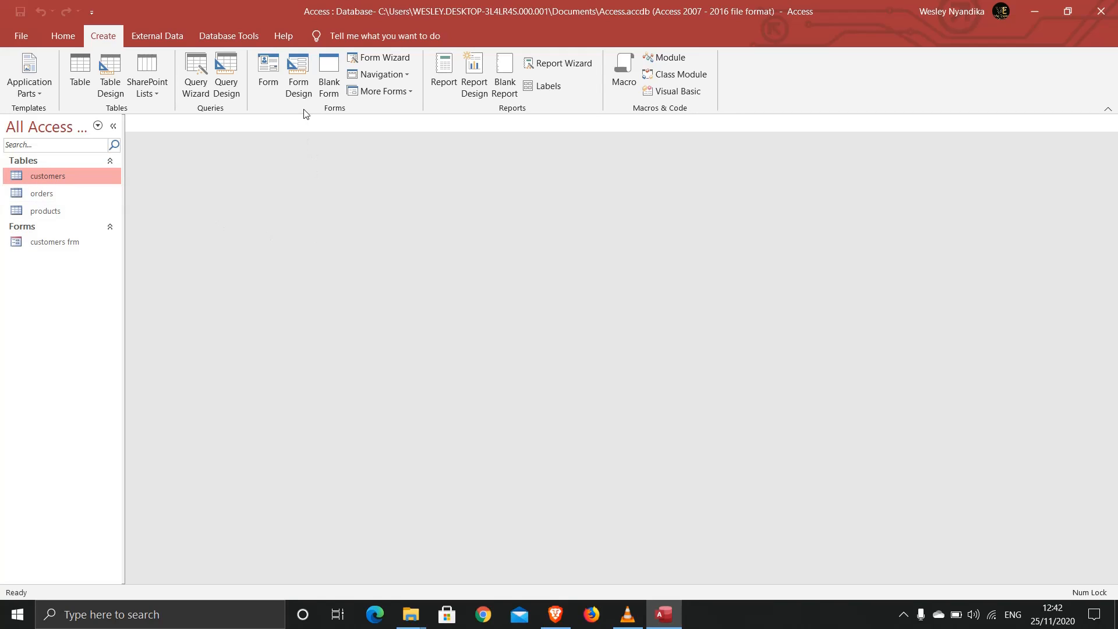
pyautogui.click(303, 85)
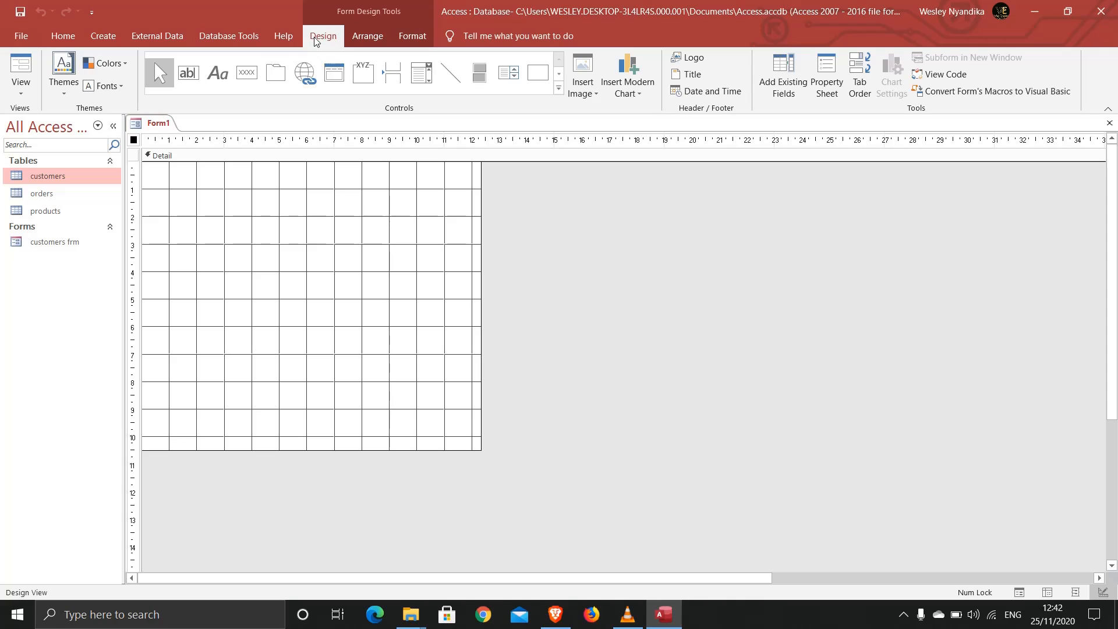
pyautogui.click(790, 86)
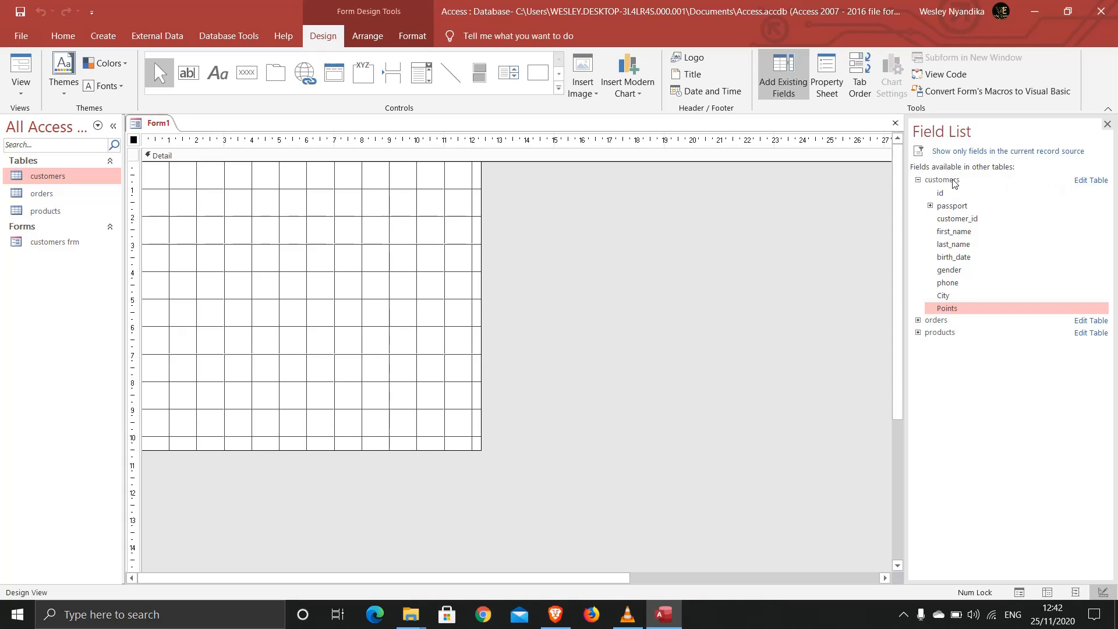
pyautogui.click(918, 180)
pyautogui.click(945, 152)
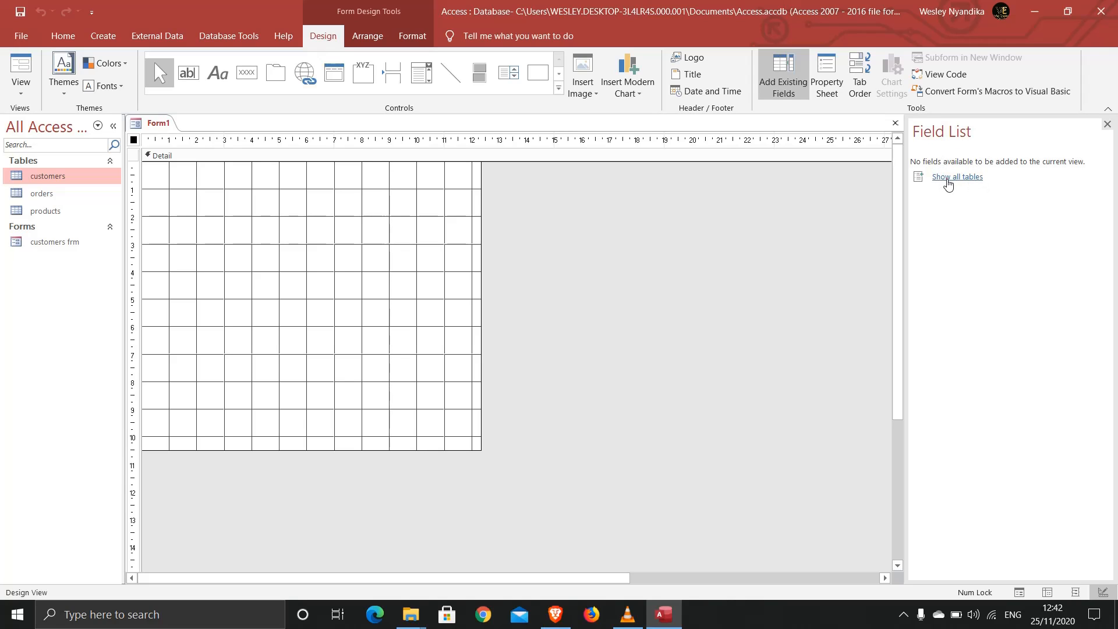
pyautogui.click(948, 178)
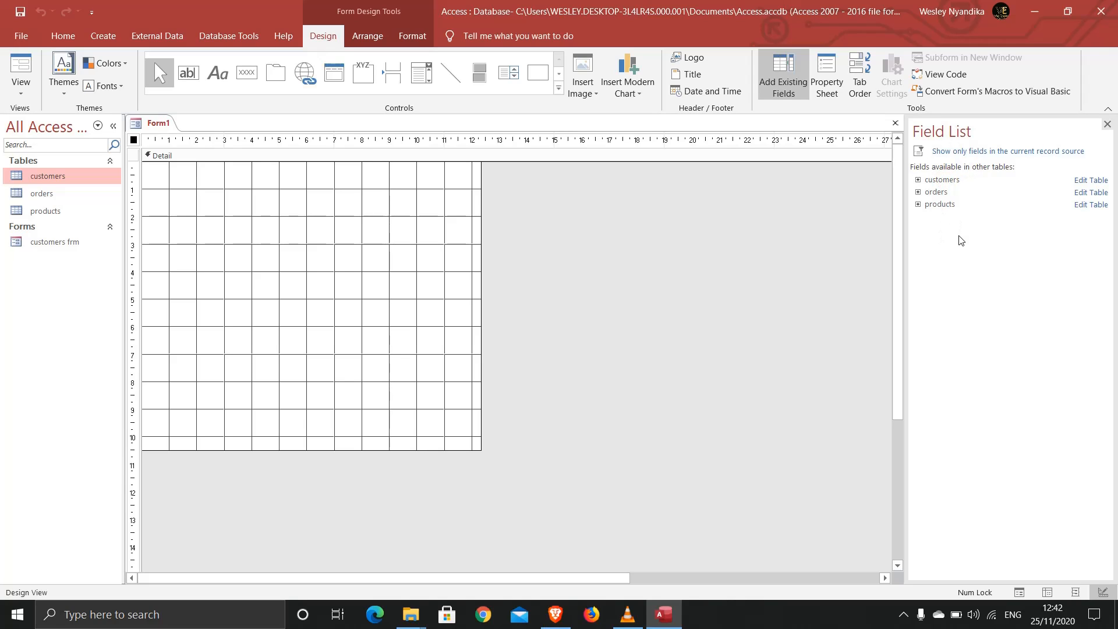
# Place the orders fields order_id, customer_id, product_id, quantity, price and order_date in one column at 4 cm across, from about 2 to 7 cm down.
pyautogui.click(918, 193)
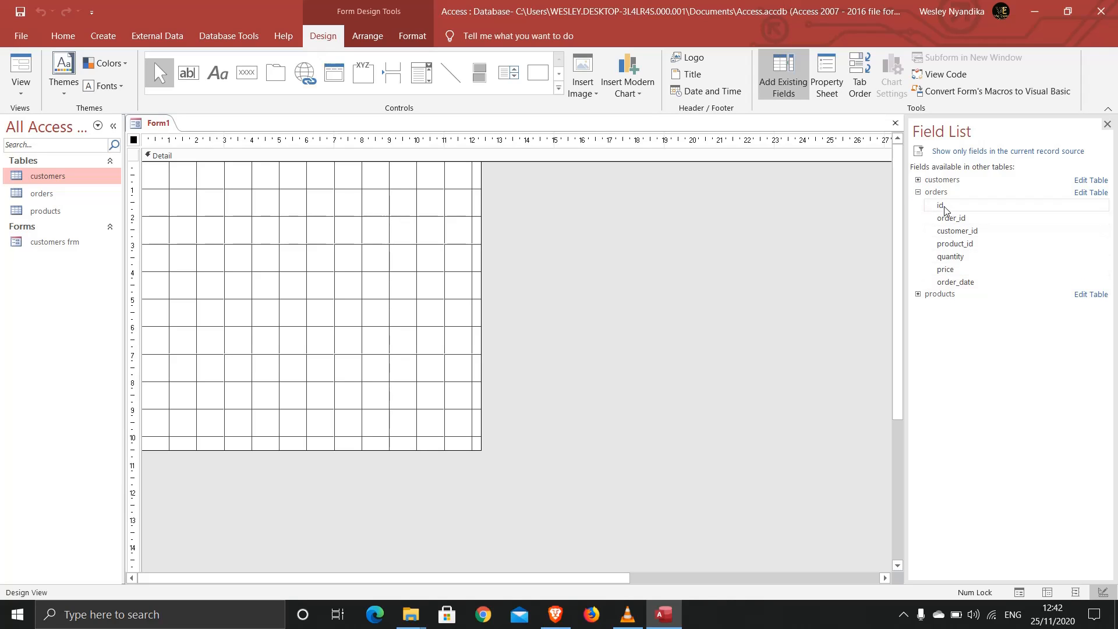
pyautogui.click(951, 219)
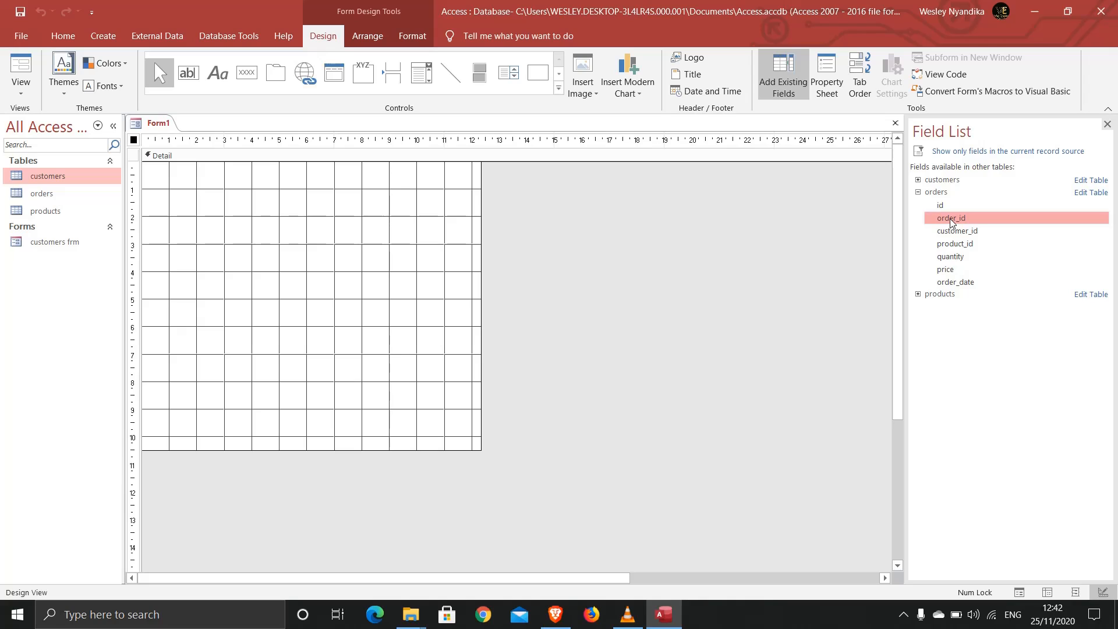
pyautogui.moveTo(949, 218); pyautogui.dragTo(252, 213)
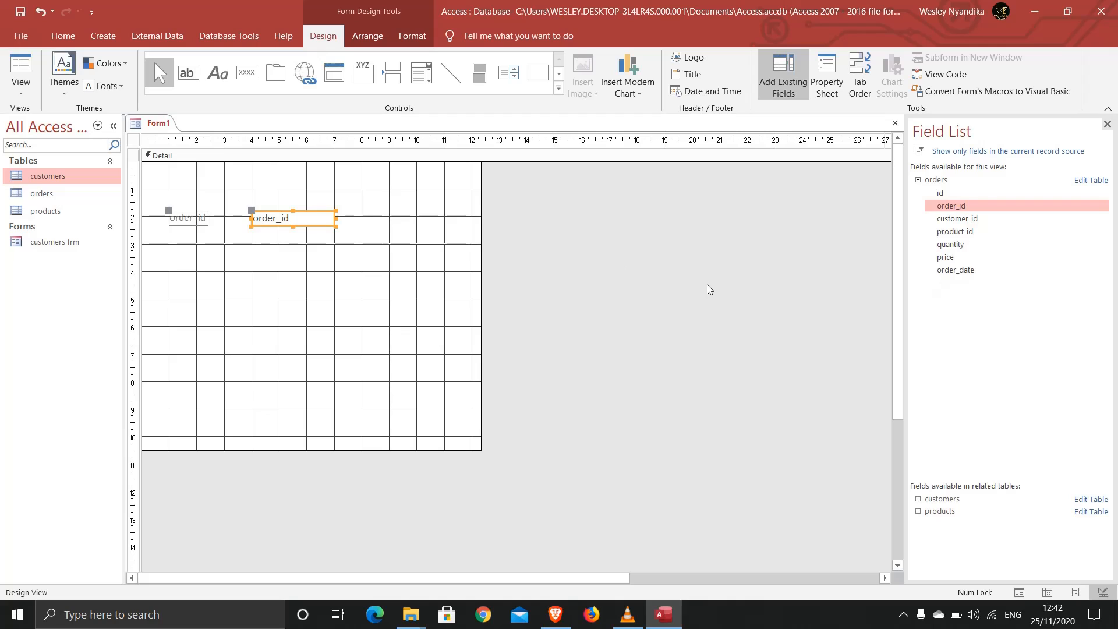
pyautogui.moveTo(952, 221); pyautogui.dragTo(251, 241)
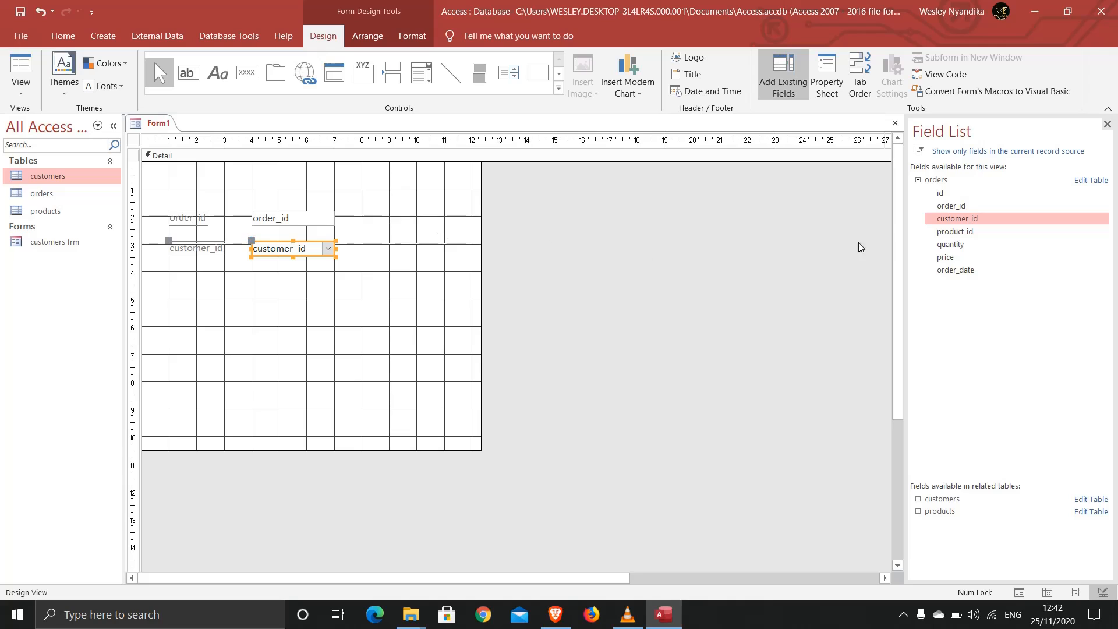
pyautogui.moveTo(950, 232); pyautogui.dragTo(251, 271)
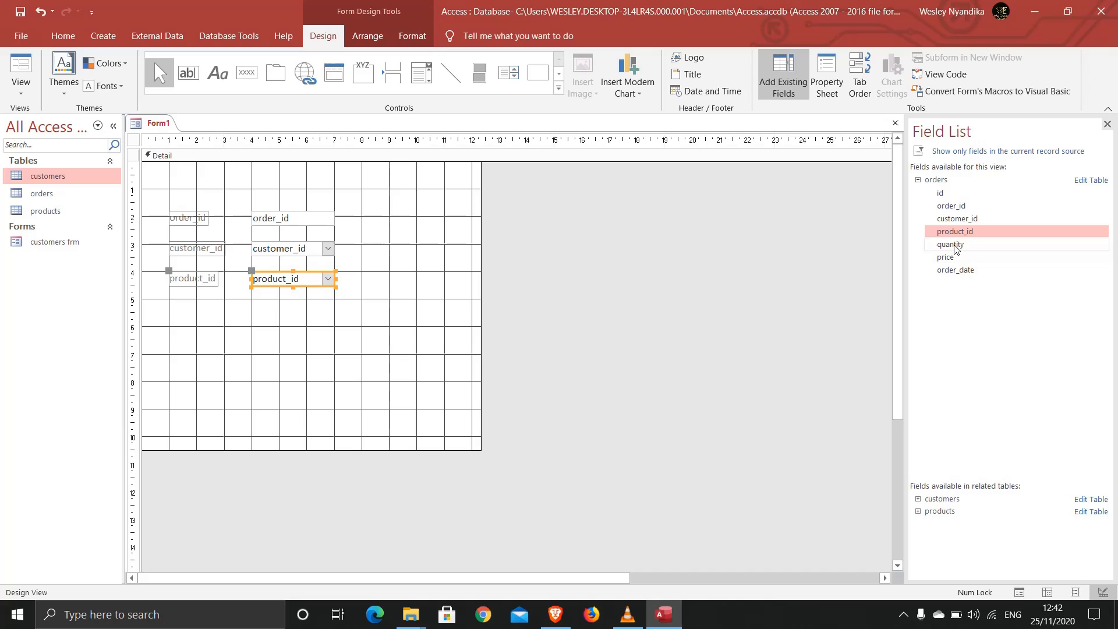
pyautogui.moveTo(955, 247); pyautogui.dragTo(251, 301)
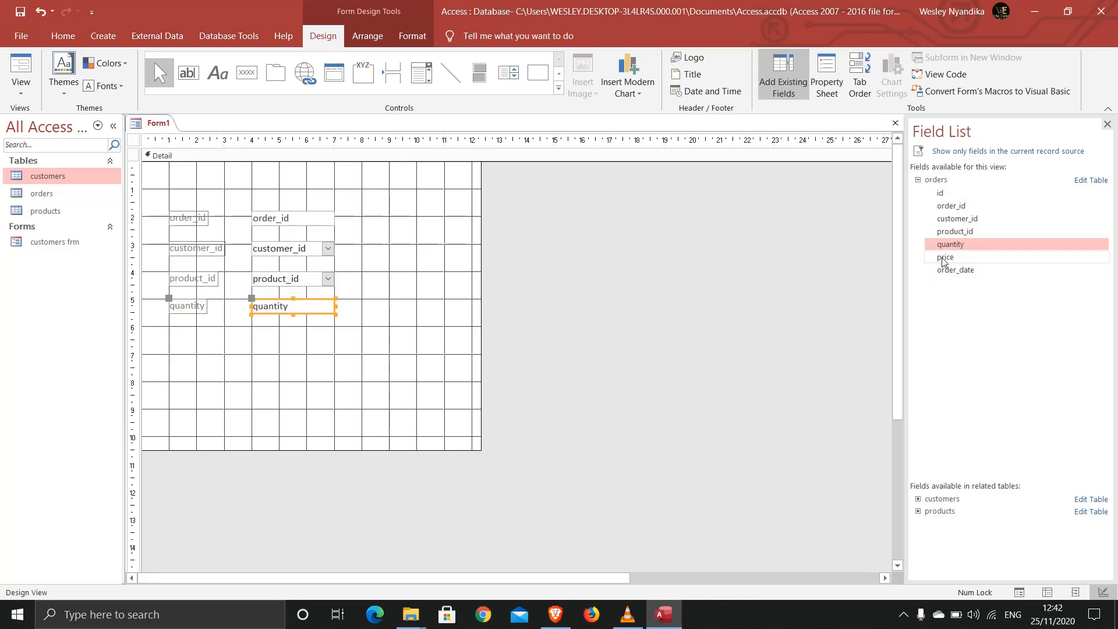
pyautogui.moveTo(944, 261); pyautogui.dragTo(252, 325)
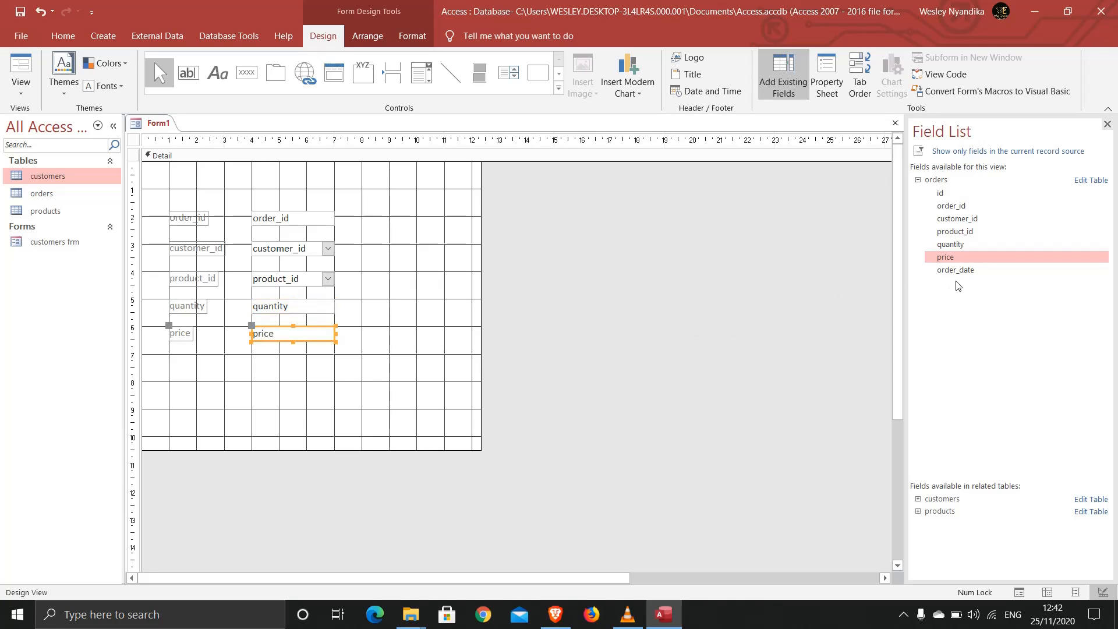
pyautogui.moveTo(957, 271); pyautogui.dragTo(250, 360)
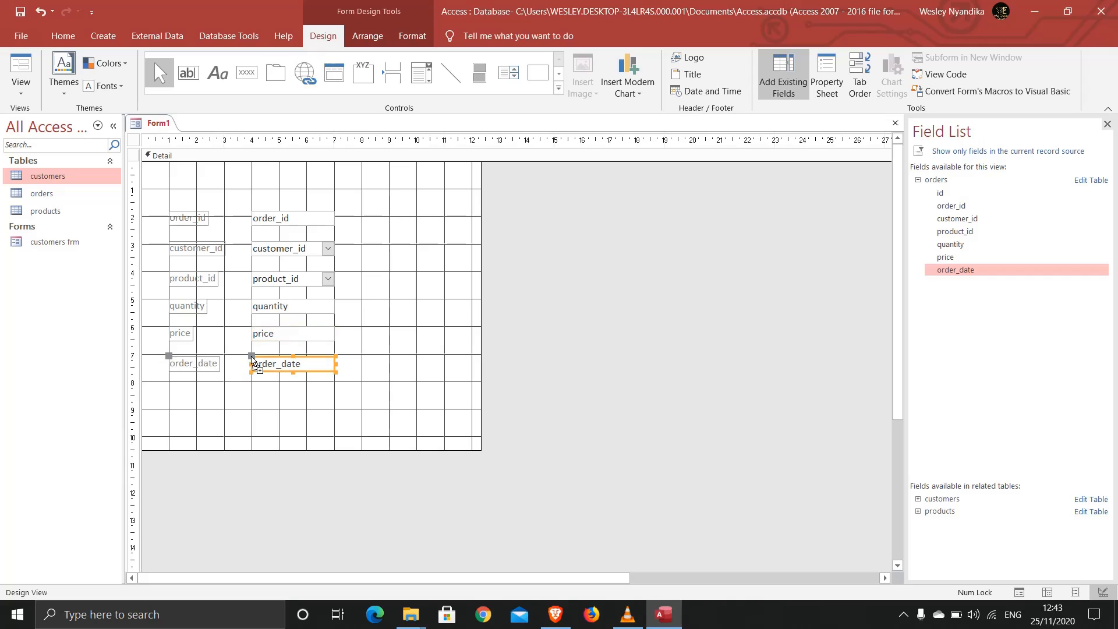
# Preview the new orders form in Form View, browse forward to the third order record, and return to Design View.
pyautogui.rightClick(158, 131)
pyautogui.click(201, 193)
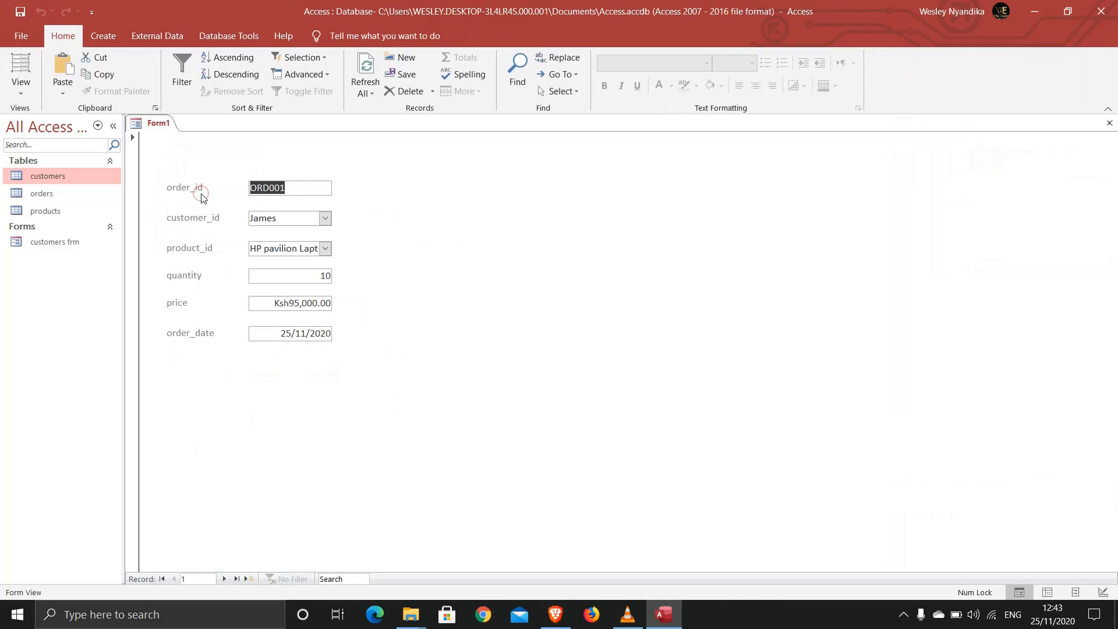
pyautogui.click(224, 580)
pyautogui.click(225, 580)
pyautogui.rightClick(157, 127)
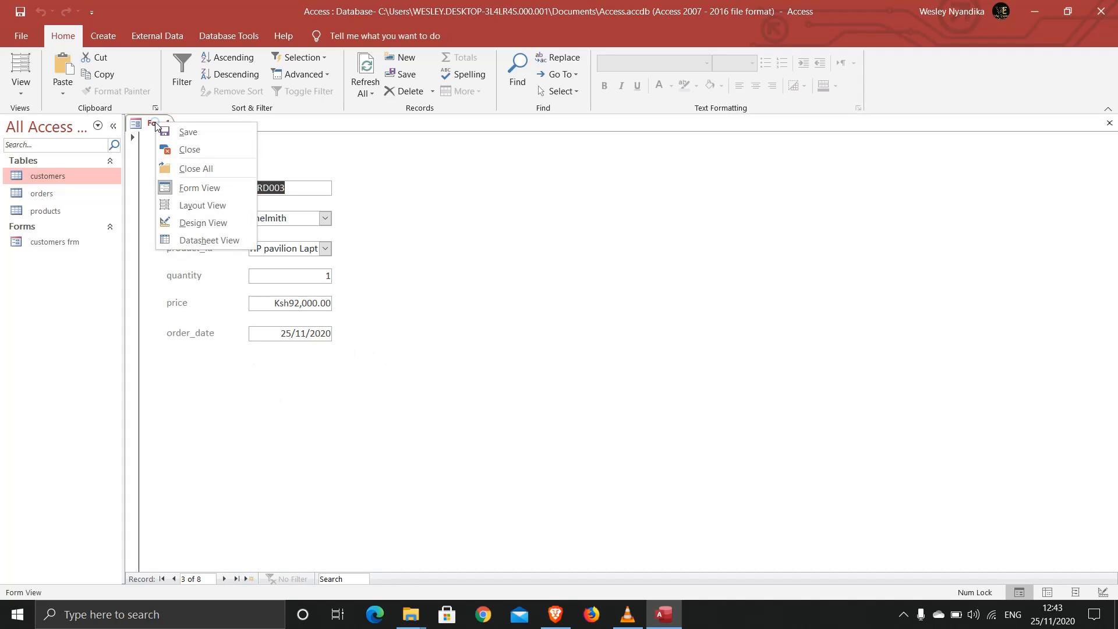
pyautogui.click(193, 229)
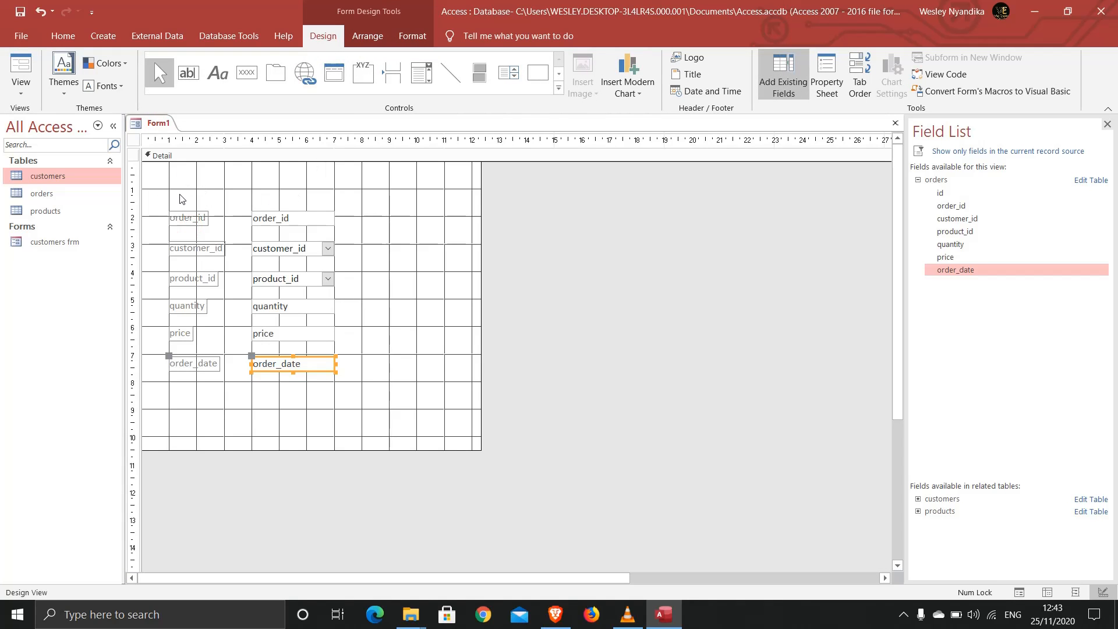
# Change the caption of the order_id label to "Order ID".
pyautogui.click(180, 215)
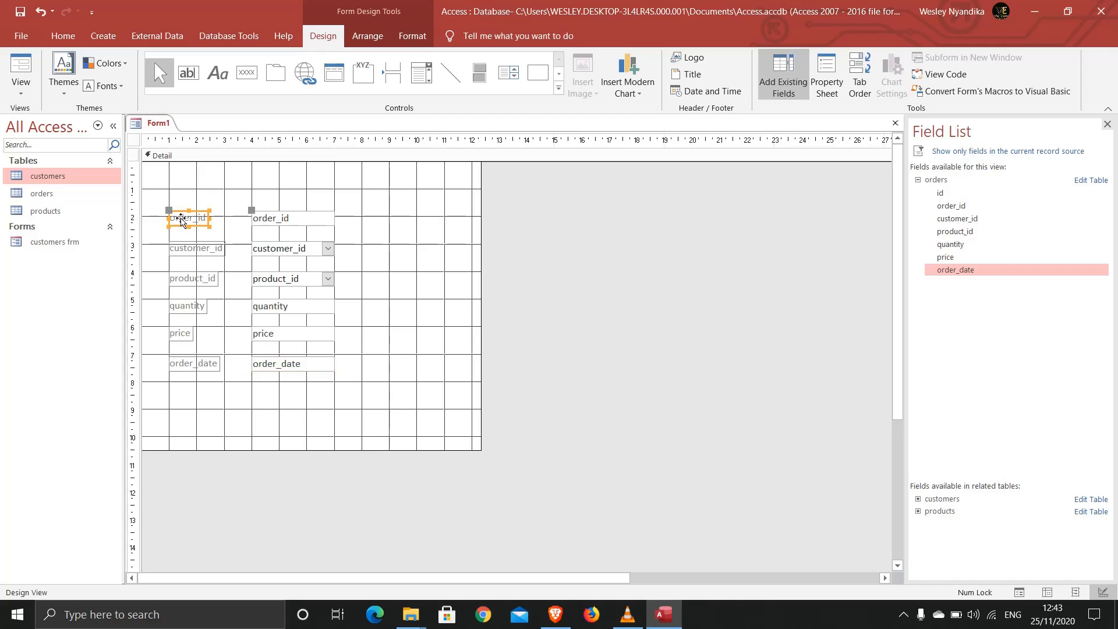
pyautogui.click(191, 218)
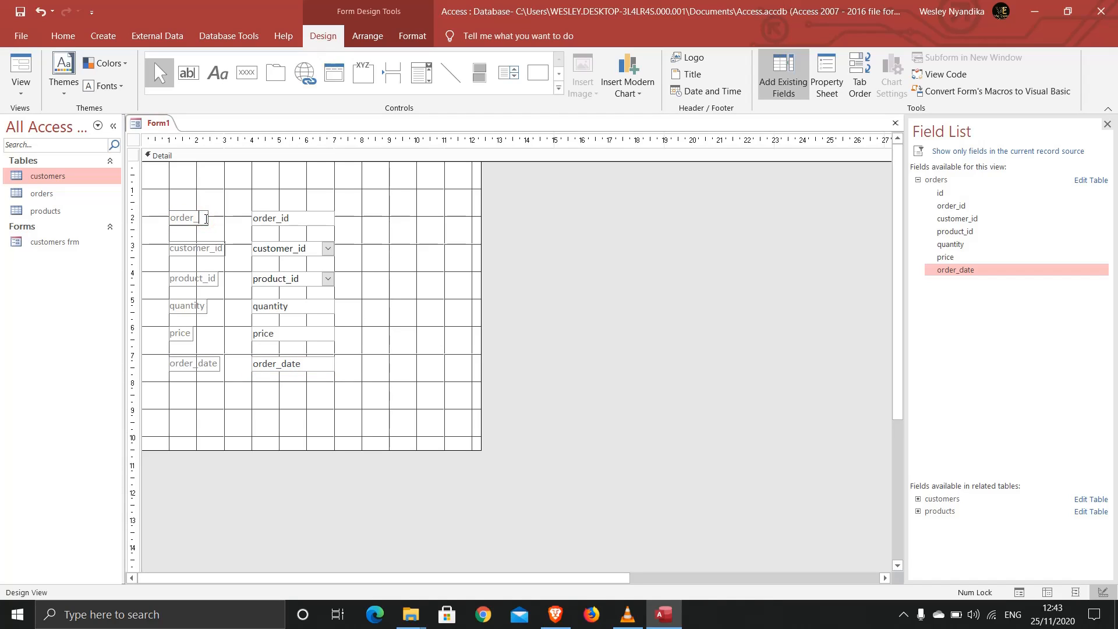
pyautogui.press('BackSpace')
pyautogui.press('BackSpace')
pyautogui.press('BackSpace')
pyautogui.write('der')
# Change the caption of the customer_id label to "Customer ID".
pyautogui.click(213, 245)
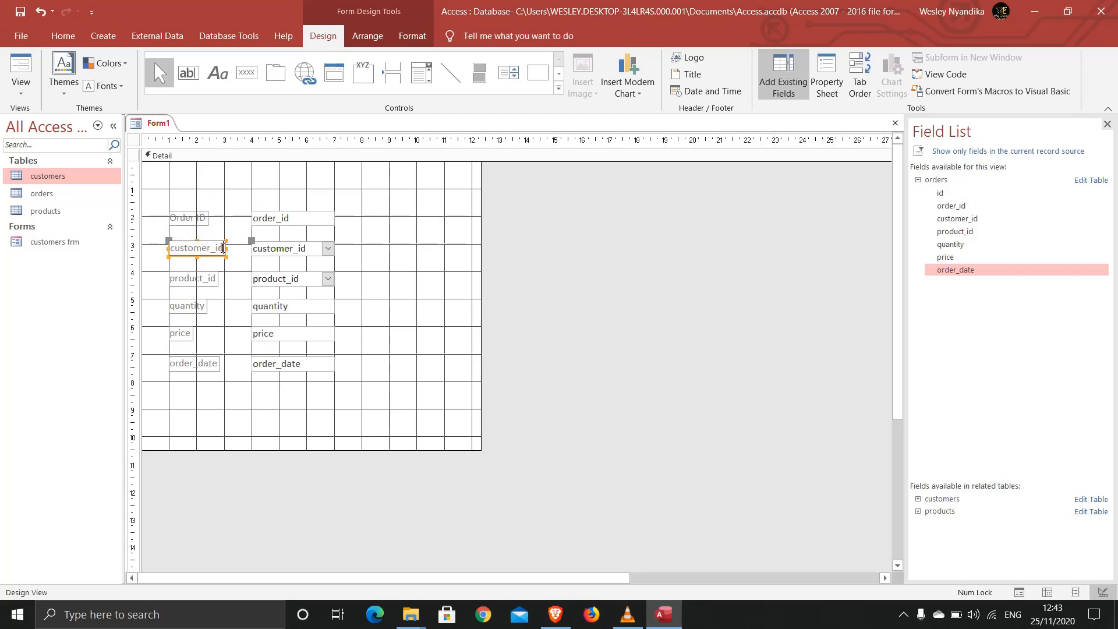
pyautogui.moveTo(222, 247); pyautogui.dragTo(169, 249)
pyautogui.write('Customer ID')
# Change the caption of the product_id label to "Product ID".
pyautogui.doubleClick(193, 279)
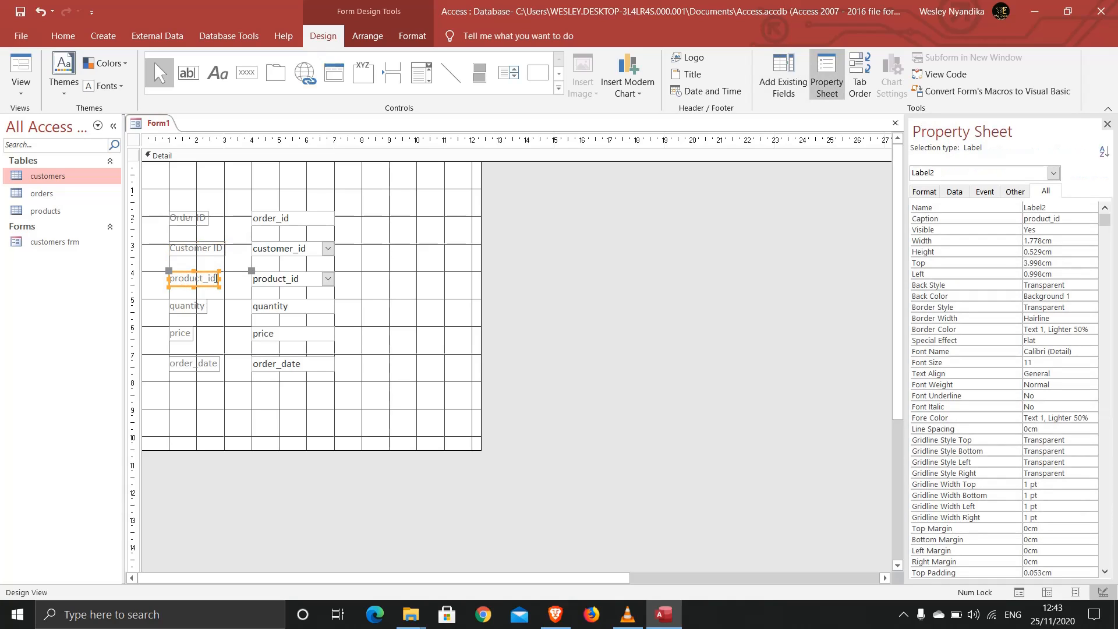
pyautogui.click(216, 279)
pyautogui.moveTo(216, 279); pyautogui.dragTo(157, 280)
pyautogui.write('Product ID')
# Capitalize the captions of the quantity and price labels as "Quantity" and "Price".
pyautogui.click(189, 306)
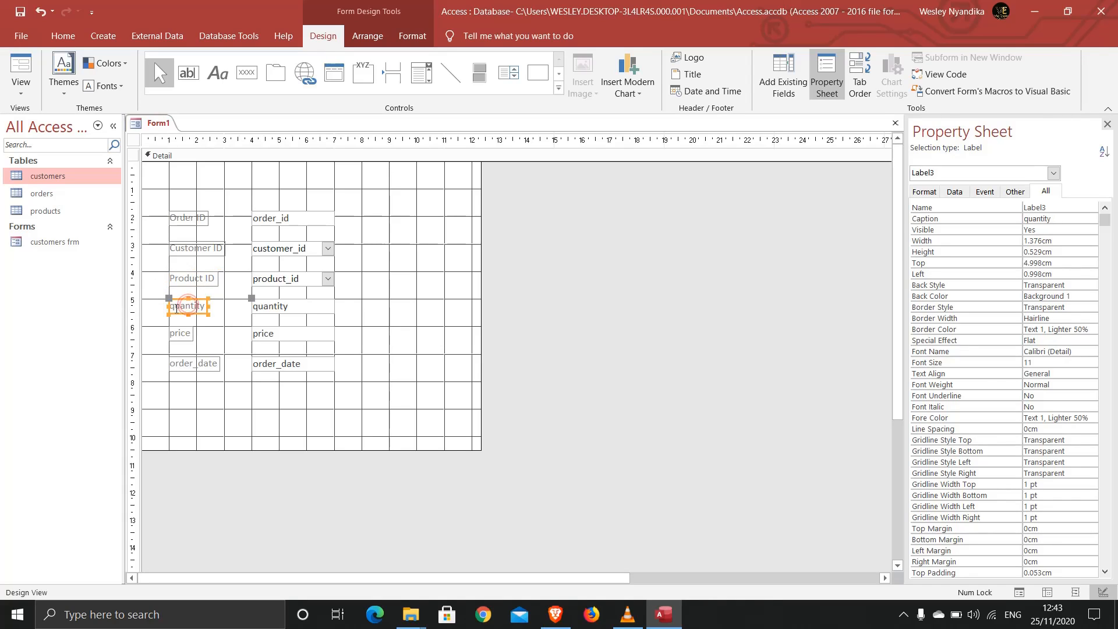
pyautogui.click(176, 308)
pyautogui.press('BackSpace')
pyautogui.write('Q')
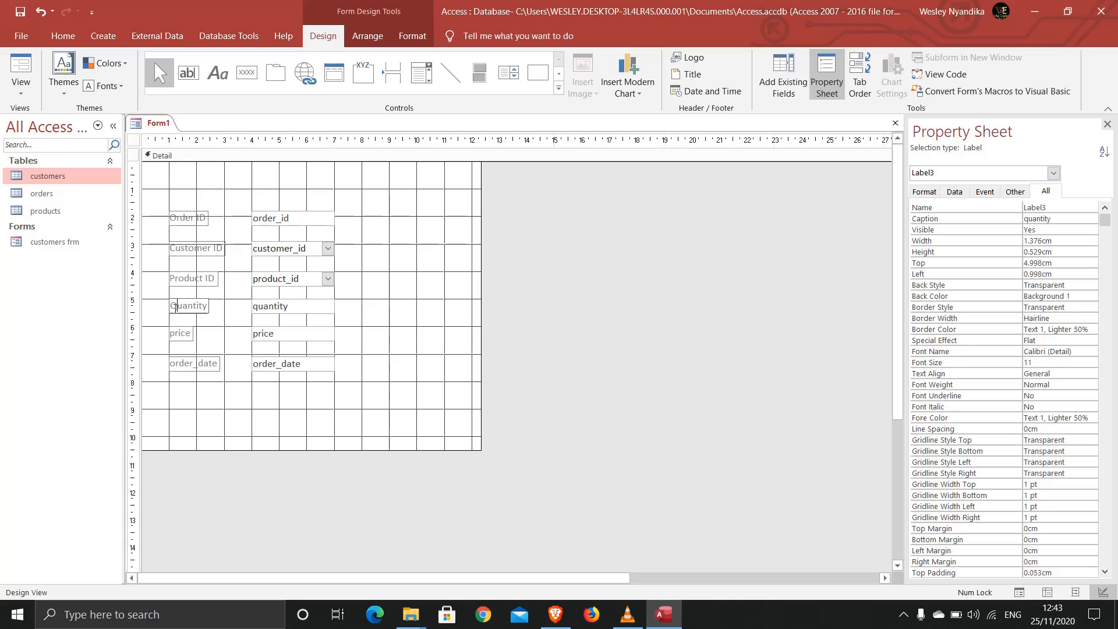
pyautogui.click(178, 333)
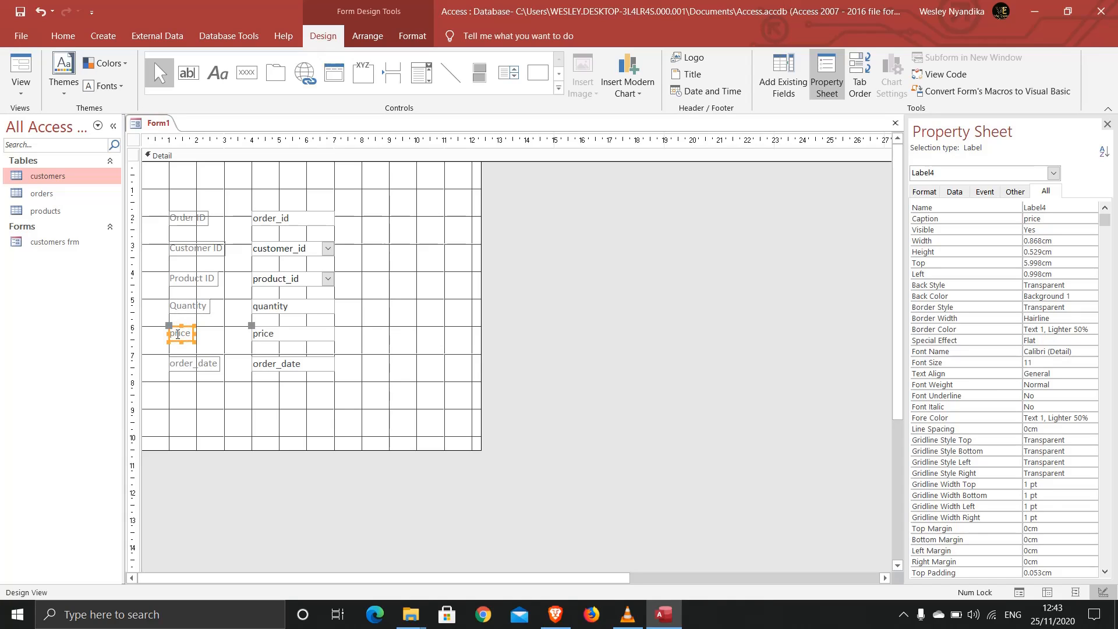
pyautogui.click(175, 334)
pyautogui.press('BackSpace')
pyautogui.write('P')
# Change the caption of the order_date label to "Date of Order".
pyautogui.click(181, 363)
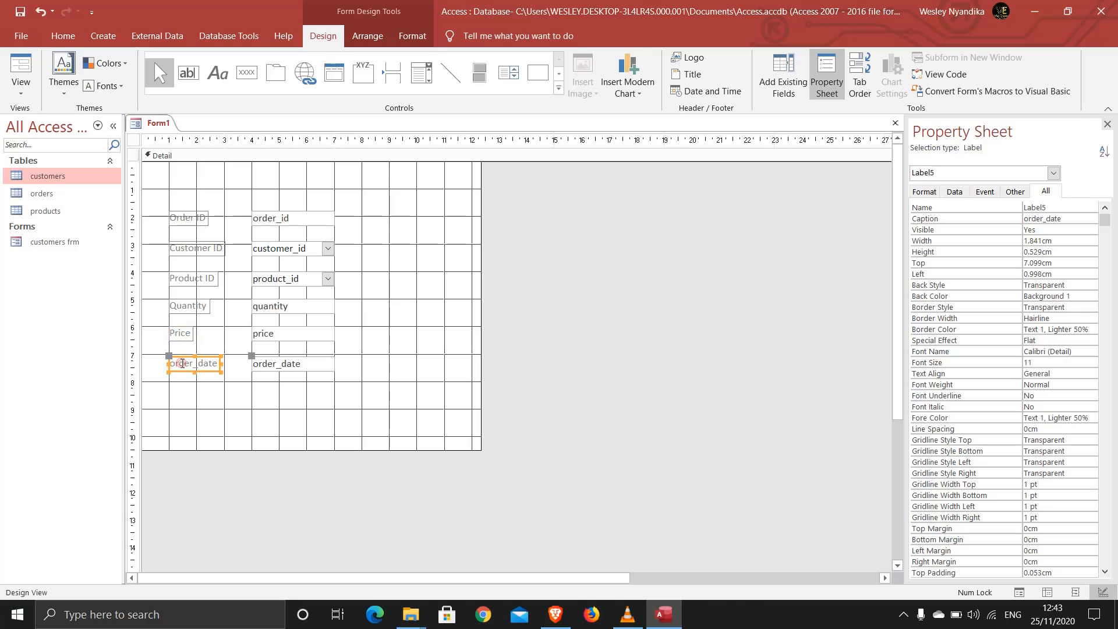
pyautogui.click(209, 365)
pyautogui.moveTo(219, 364); pyautogui.dragTo(165, 371)
pyautogui.write('Date of Orde')
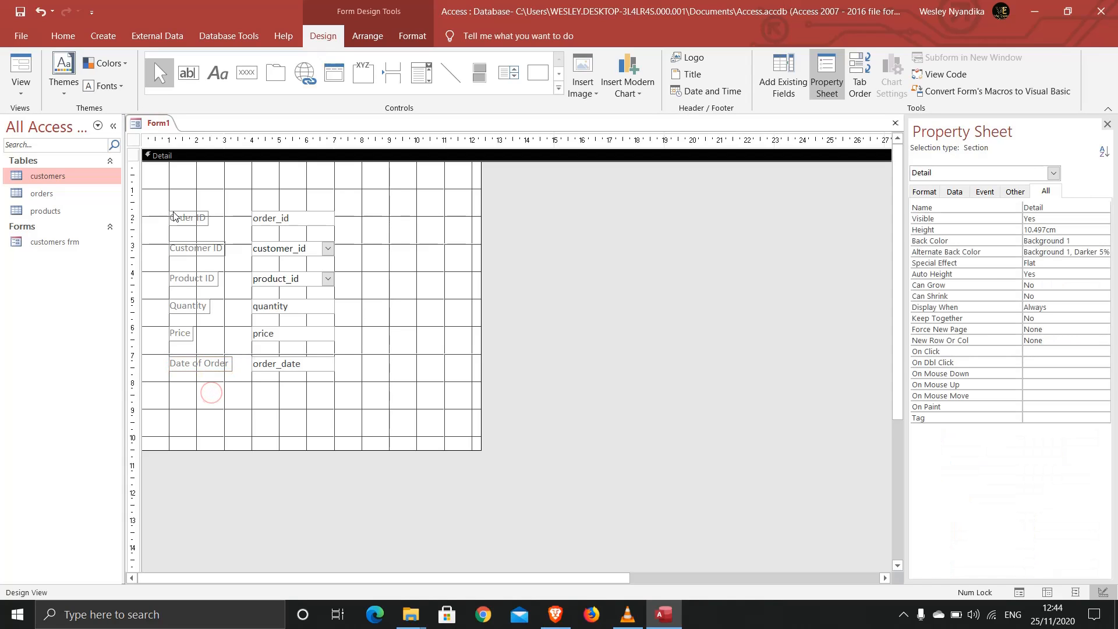
# Format all six field labels as bold, dark blue (Accent 1, Darker 50%) text at size 14.
pyautogui.moveTo(160, 211); pyautogui.dragTo(225, 384)
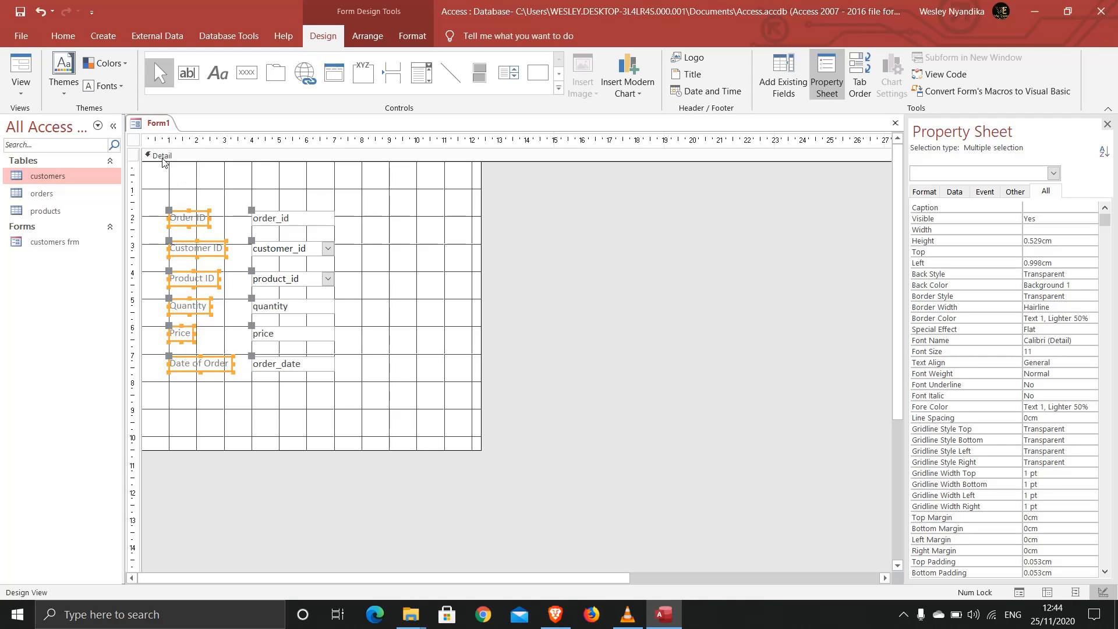
pyautogui.click(68, 36)
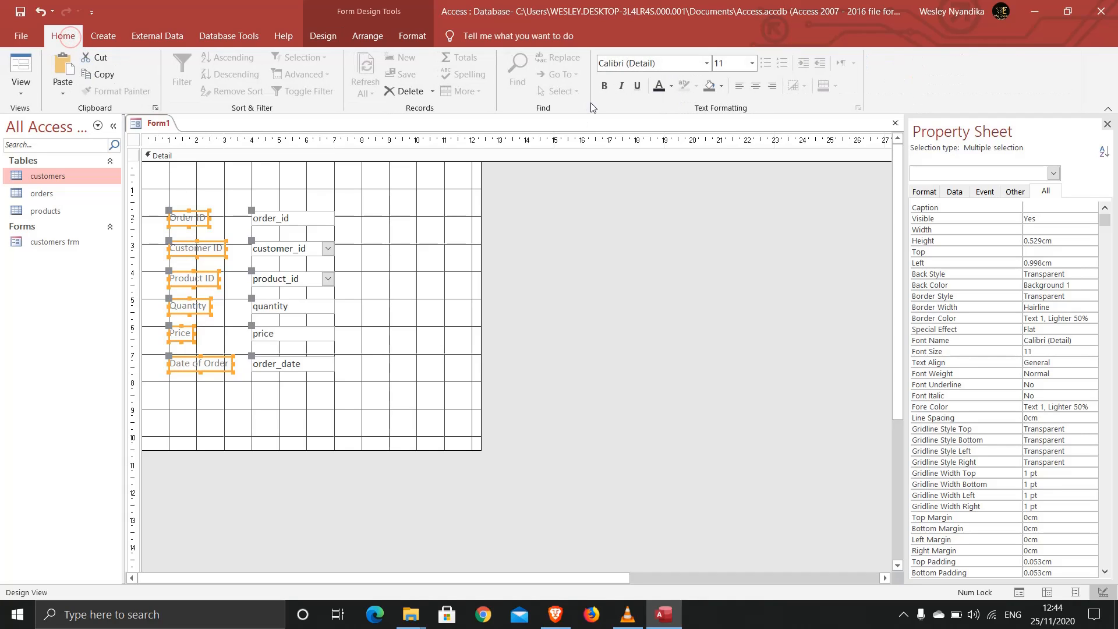
pyautogui.click(604, 86)
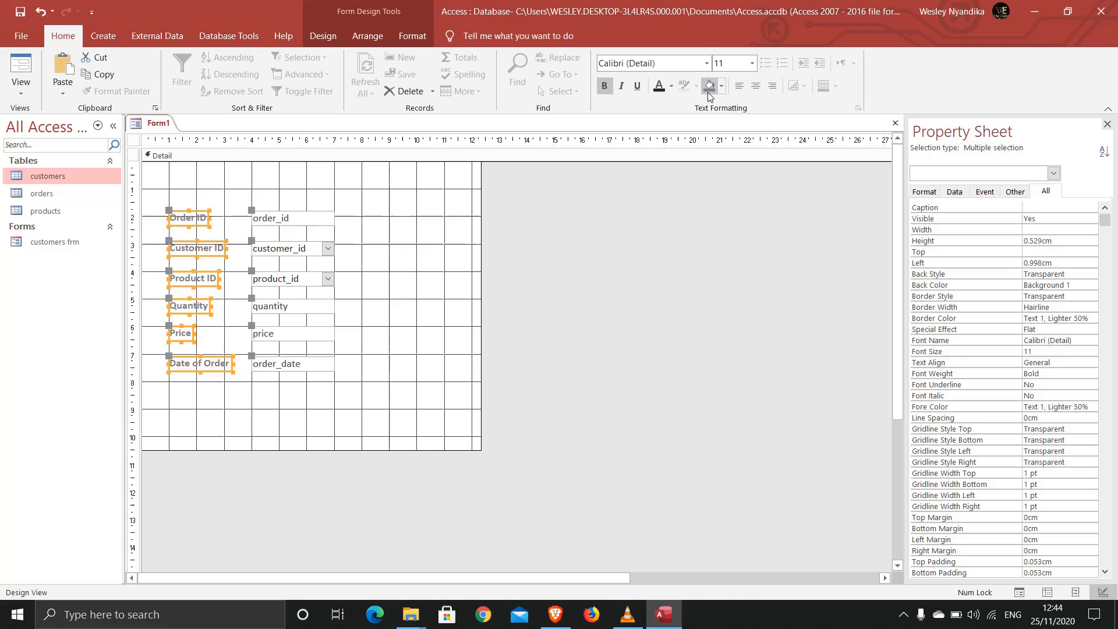
pyautogui.click(672, 85)
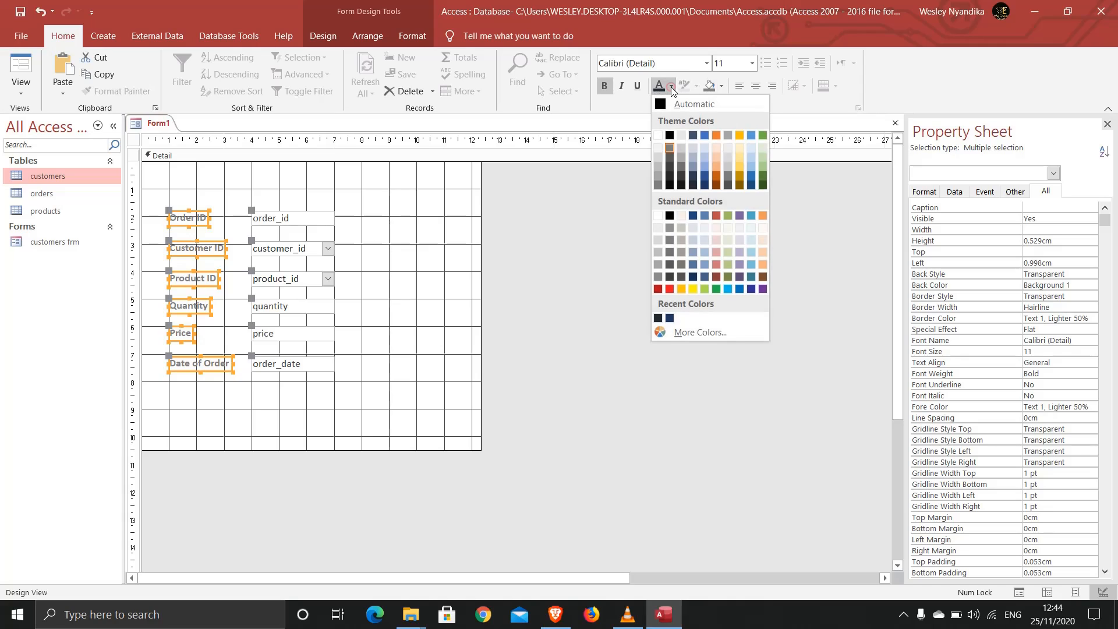
pyautogui.click(705, 185)
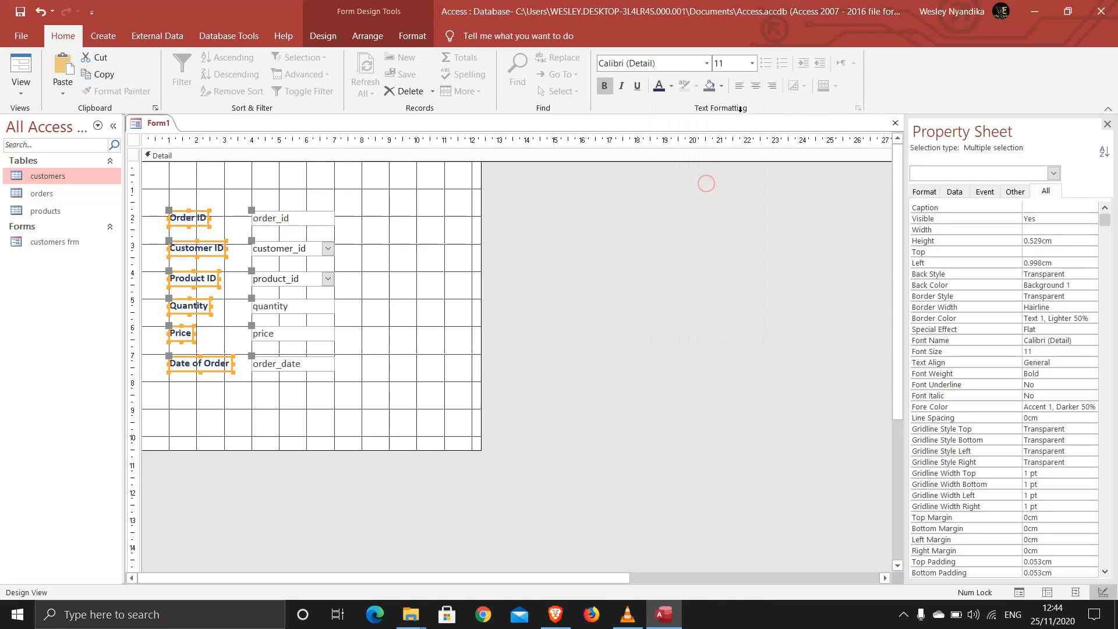
pyautogui.click(752, 62)
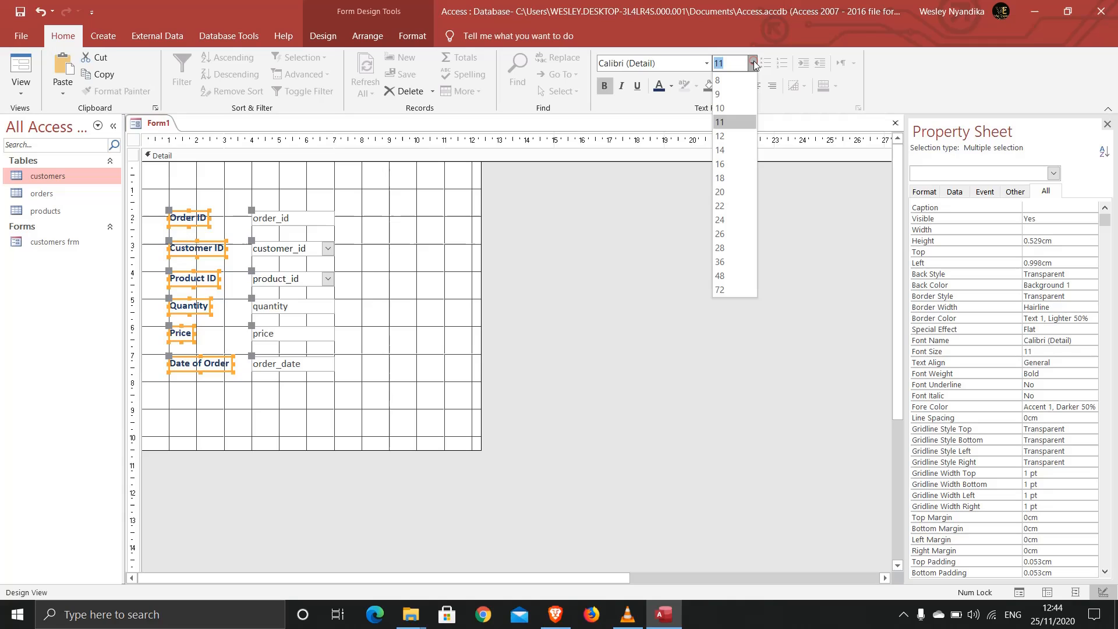
pyautogui.click(730, 152)
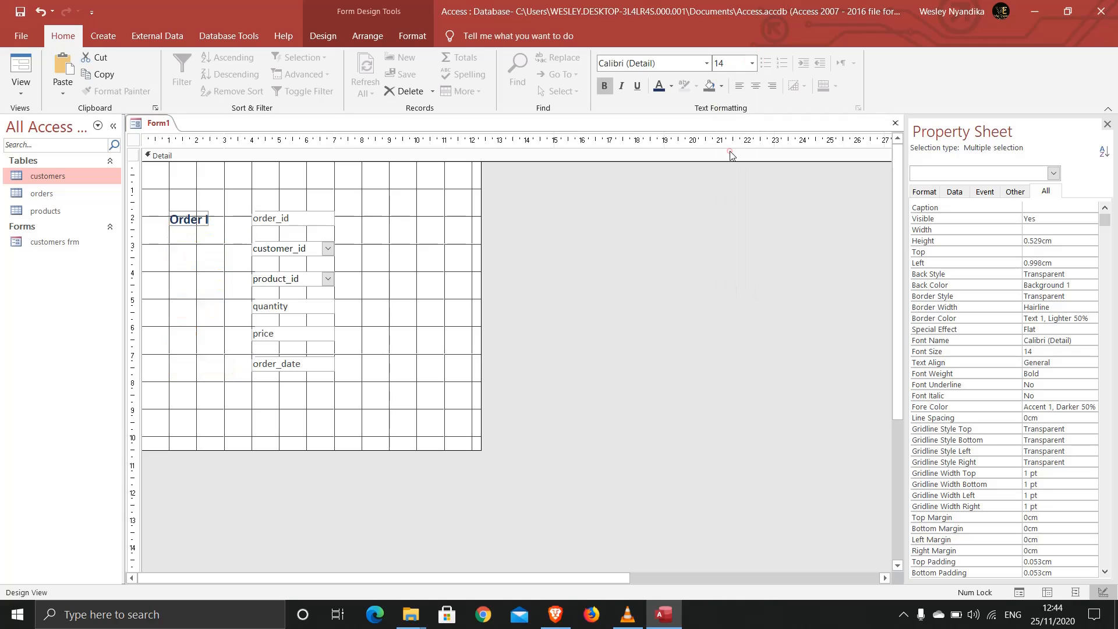
pyautogui.click(344, 201)
# Widen all six field labels on both sides, with their left edges at about 0.4 cm, to fit the larger captions.
pyautogui.click(207, 281)
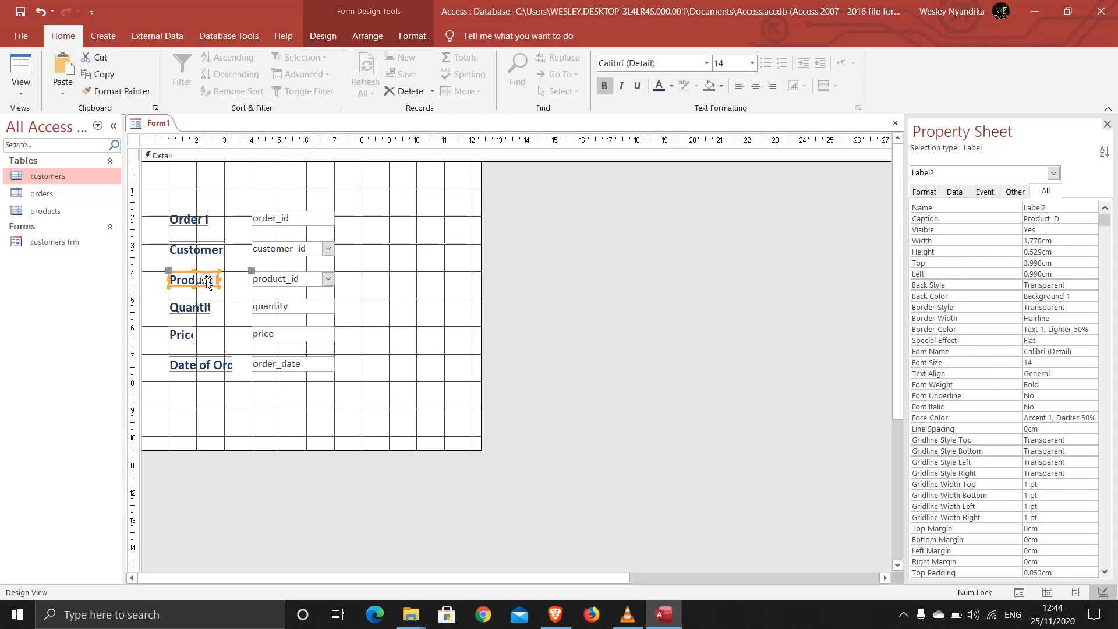
pyautogui.moveTo(201, 196); pyautogui.dragTo(169, 398)
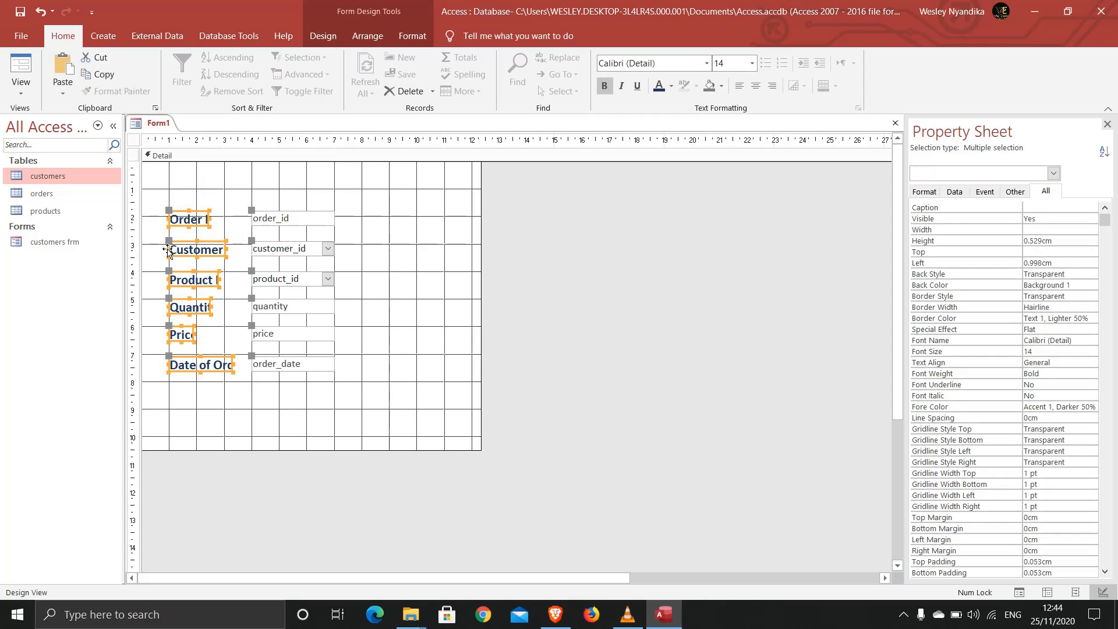
pyautogui.moveTo(166, 248); pyautogui.dragTo(150, 248)
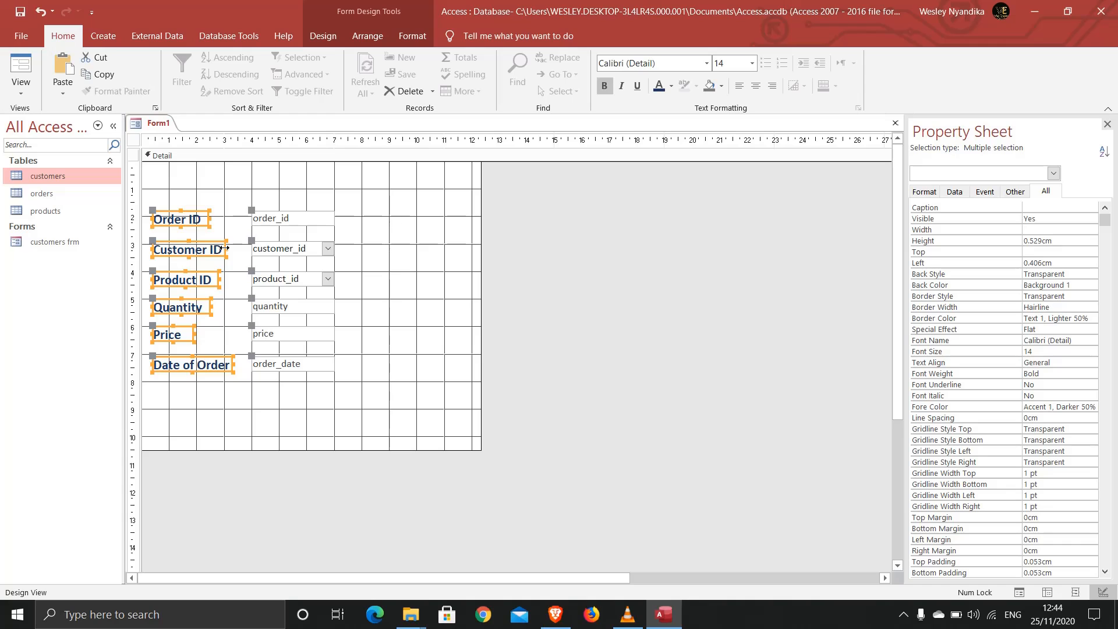
pyautogui.moveTo(225, 248); pyautogui.dragTo(242, 248)
pyautogui.click(379, 225)
# Widen all six field boxes together to about 5 cm, extending their right edges to about 9 cm across.
pyautogui.moveTo(339, 198); pyautogui.dragTo(294, 401)
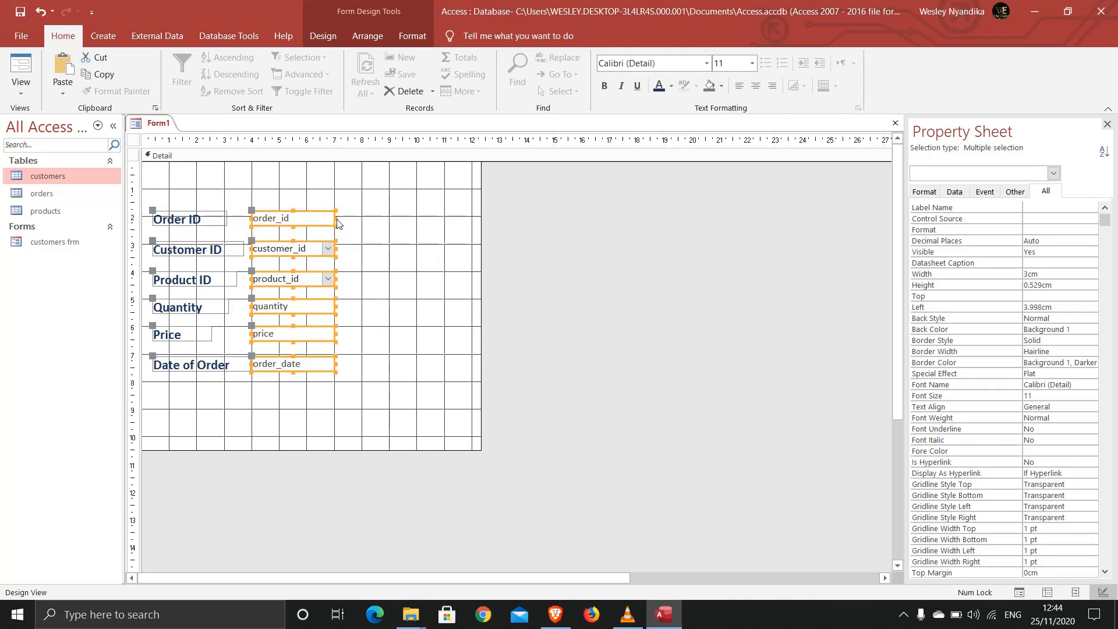
pyautogui.moveTo(337, 220); pyautogui.dragTo(386, 217)
pyautogui.click(463, 382)
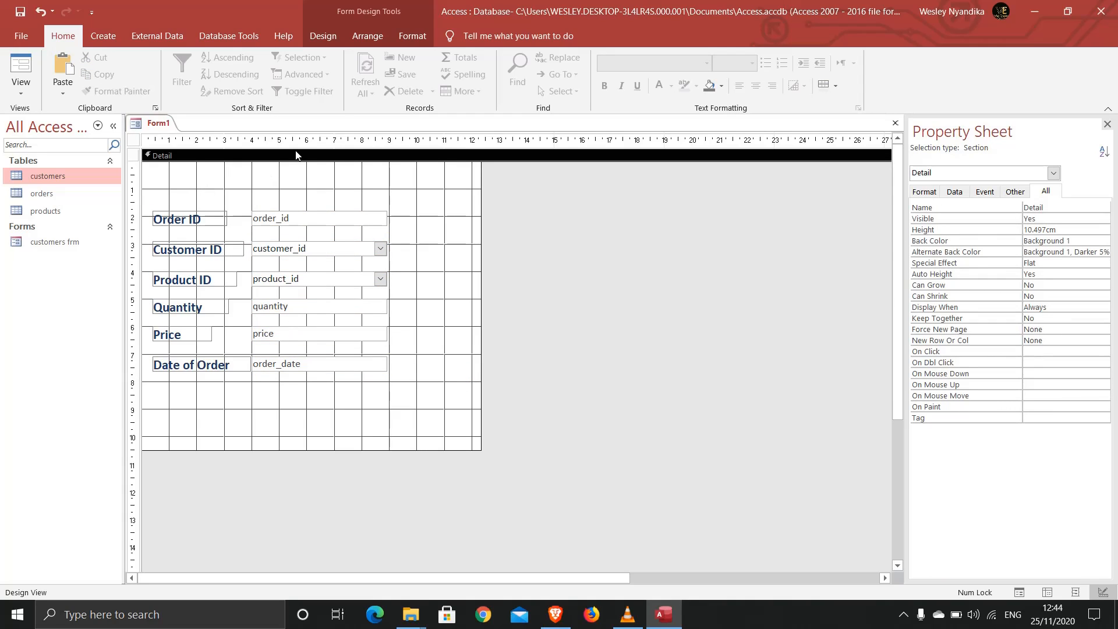
# Add a title label about 8.6 cm wide and 1.2 cm high above the fields, reading "Capture Order Details".
pyautogui.click(315, 35)
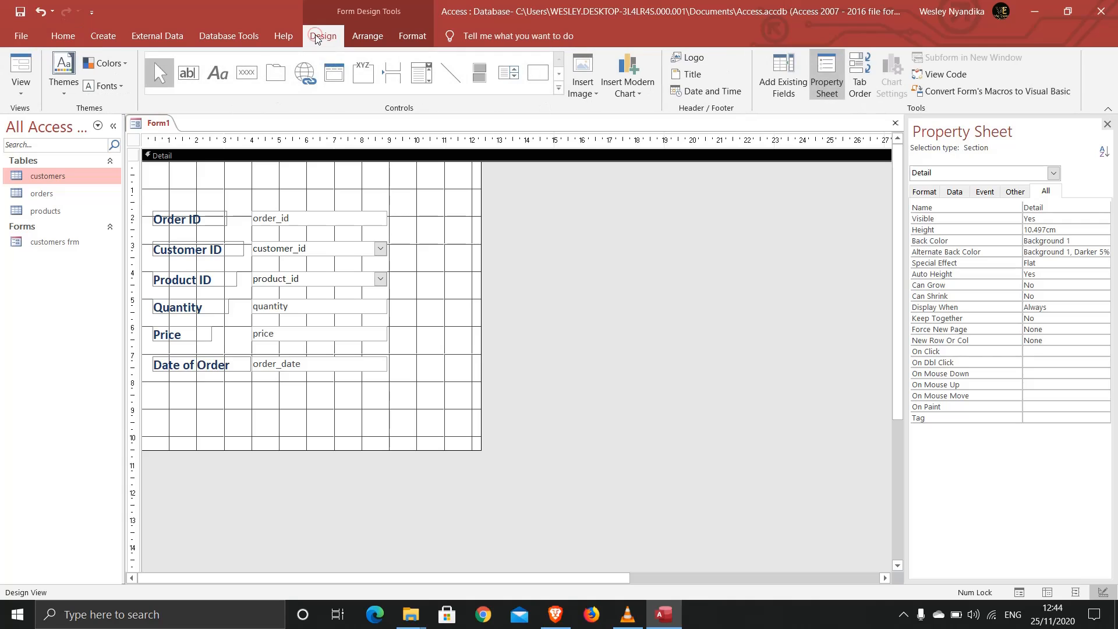
pyautogui.click(220, 74)
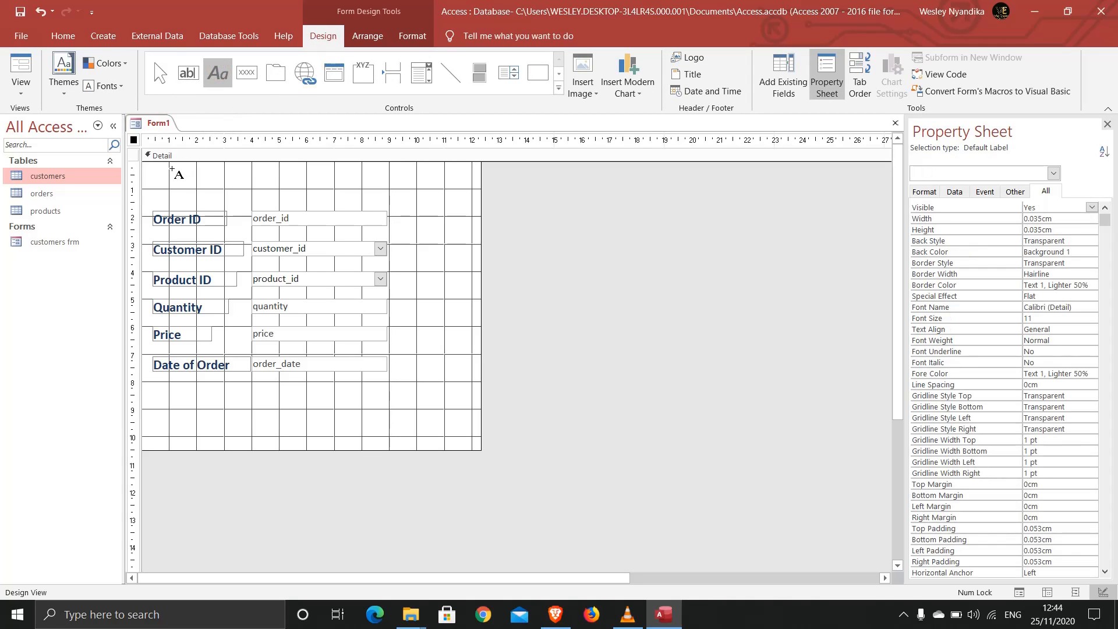
pyautogui.moveTo(153, 170); pyautogui.dragTo(390, 203)
pyautogui.write('Ca')
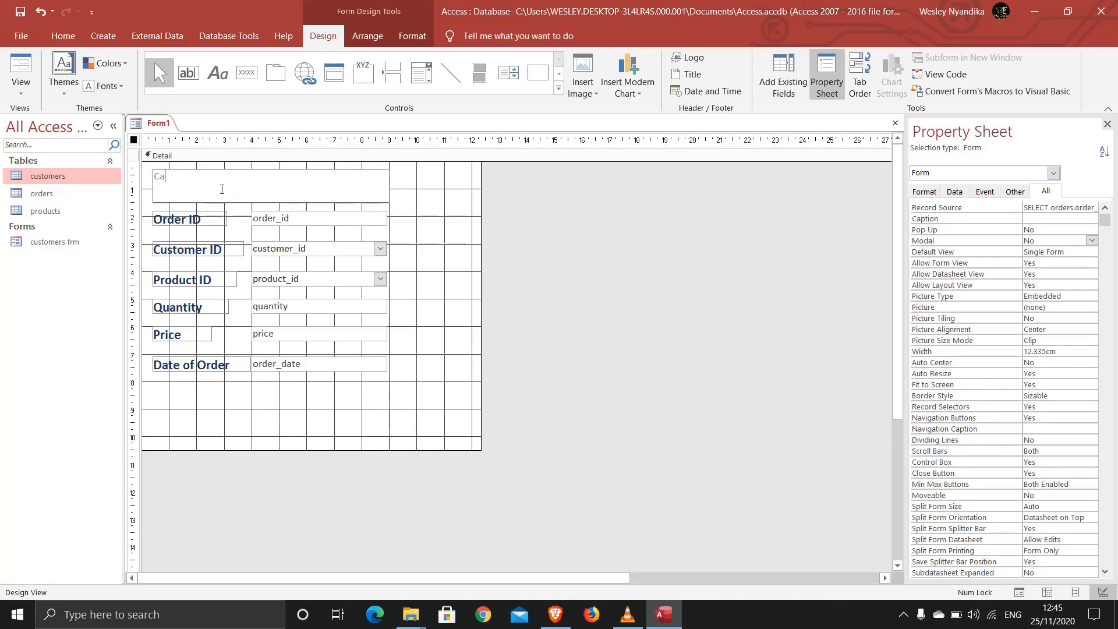
pyautogui.write('pture Order Details')
pyautogui.click(434, 204)
# Format the "Capture Order Details" title as bold, dark blue (Accent 1, Darker 50%) text at size 22.
pyautogui.click(274, 187)
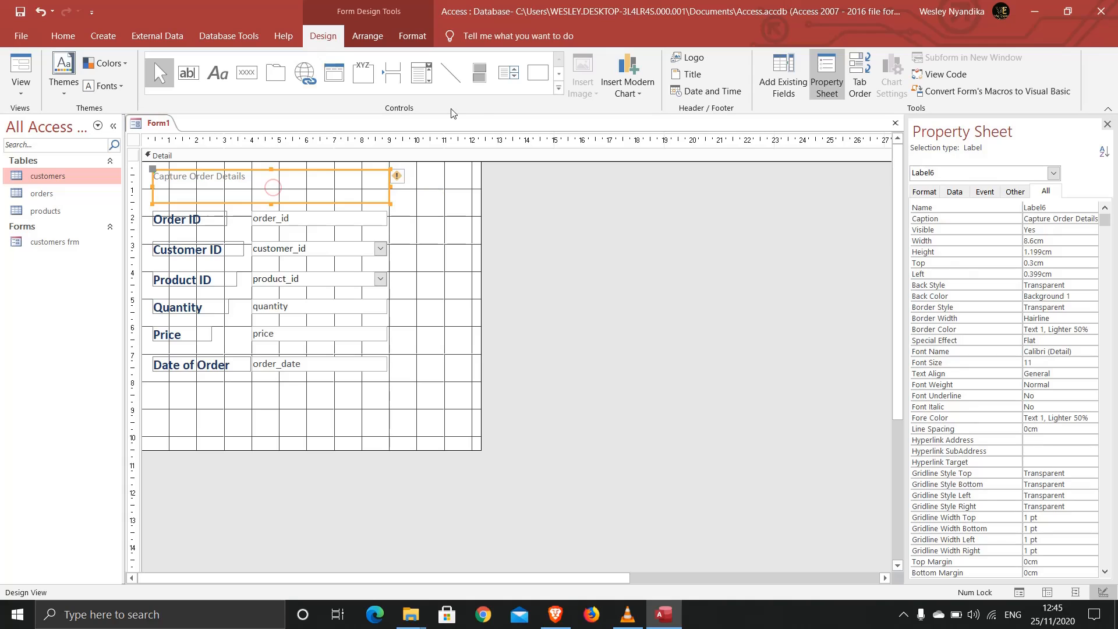
pyautogui.click(63, 35)
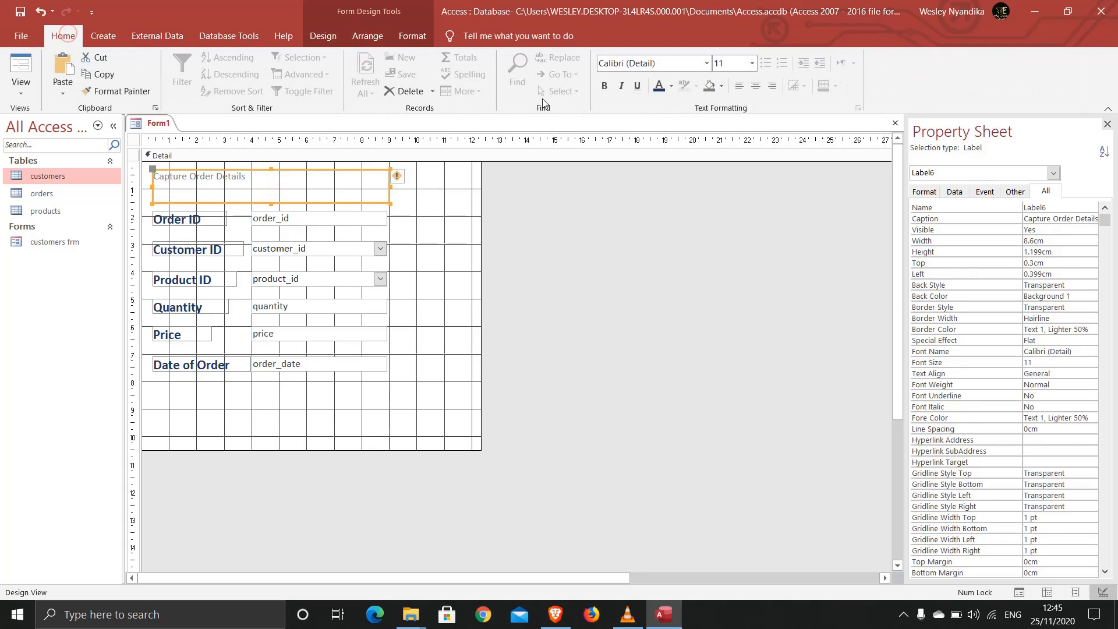
pyautogui.click(605, 86)
pyautogui.click(659, 87)
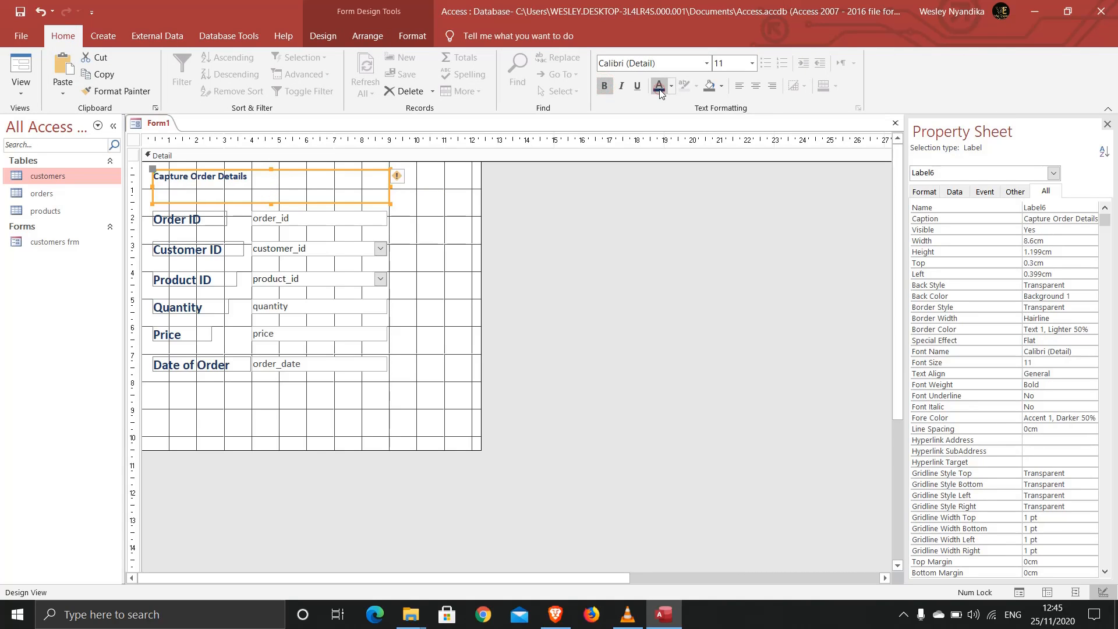
pyautogui.click(754, 66)
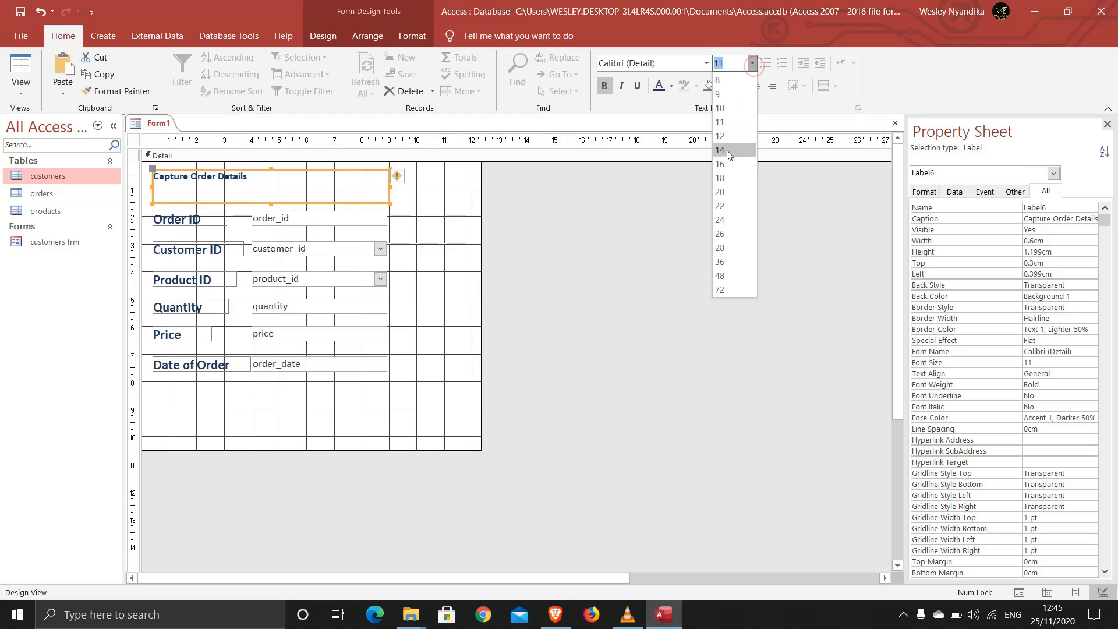
pyautogui.click(725, 165)
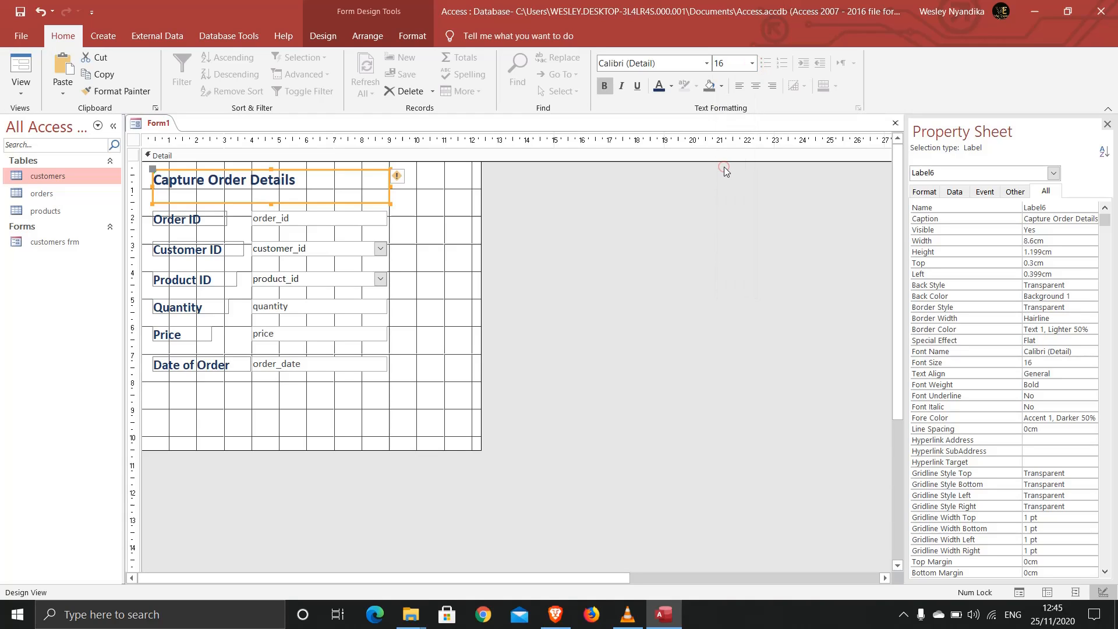
pyautogui.click(753, 65)
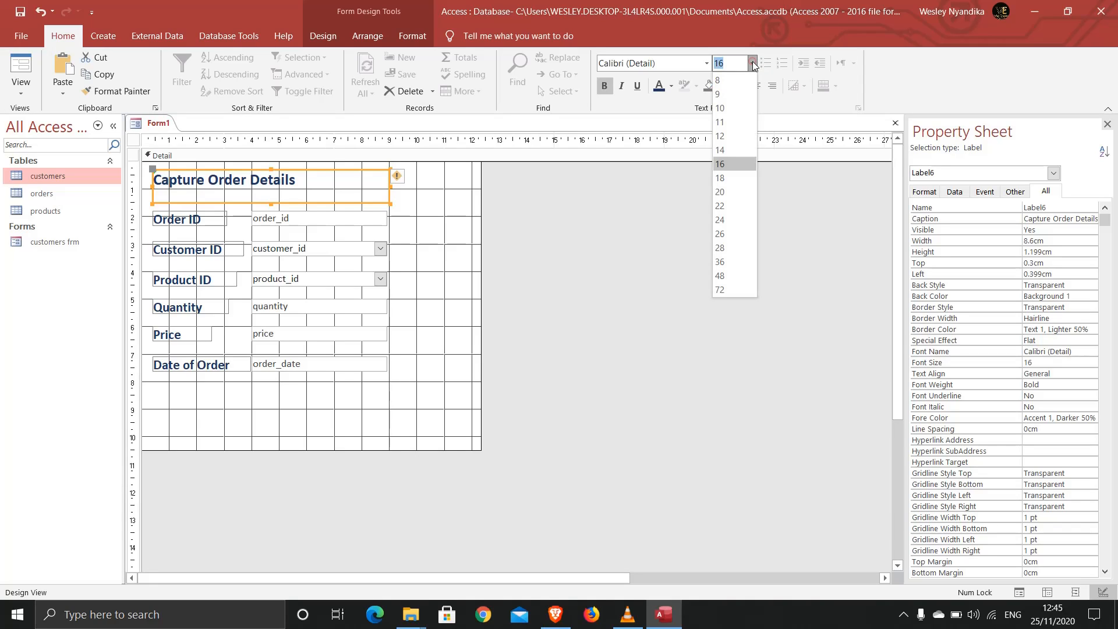
pyautogui.click(724, 205)
pyautogui.click(438, 193)
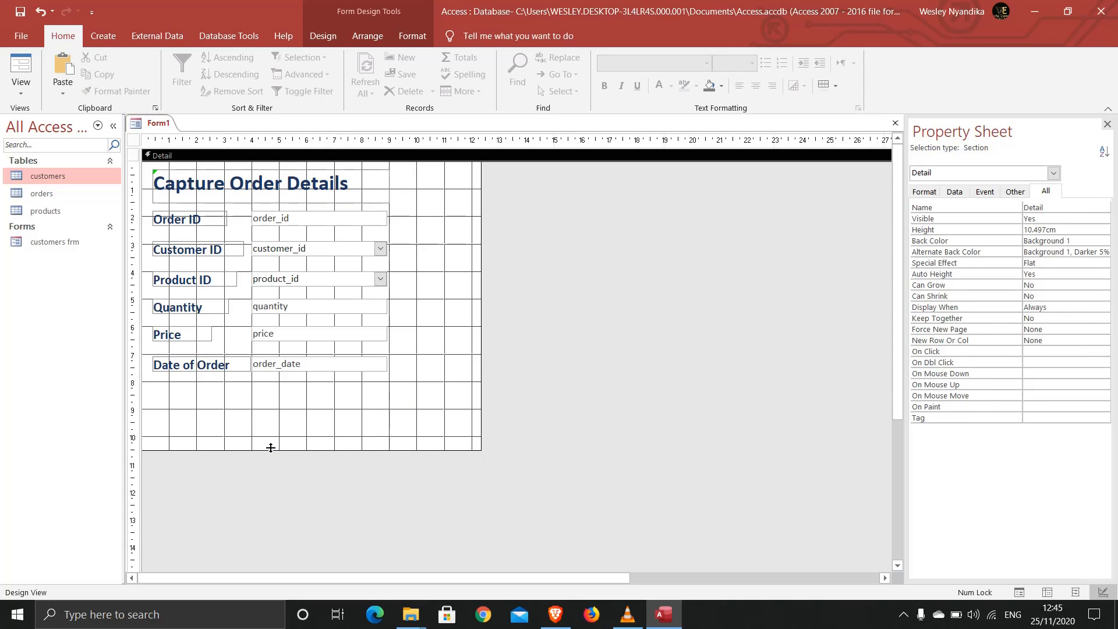
# Shrink the form's Detail area to about 8.1 cm high and about 9.5 cm wide around the fields.
pyautogui.moveTo(269, 450); pyautogui.dragTo(260, 384)
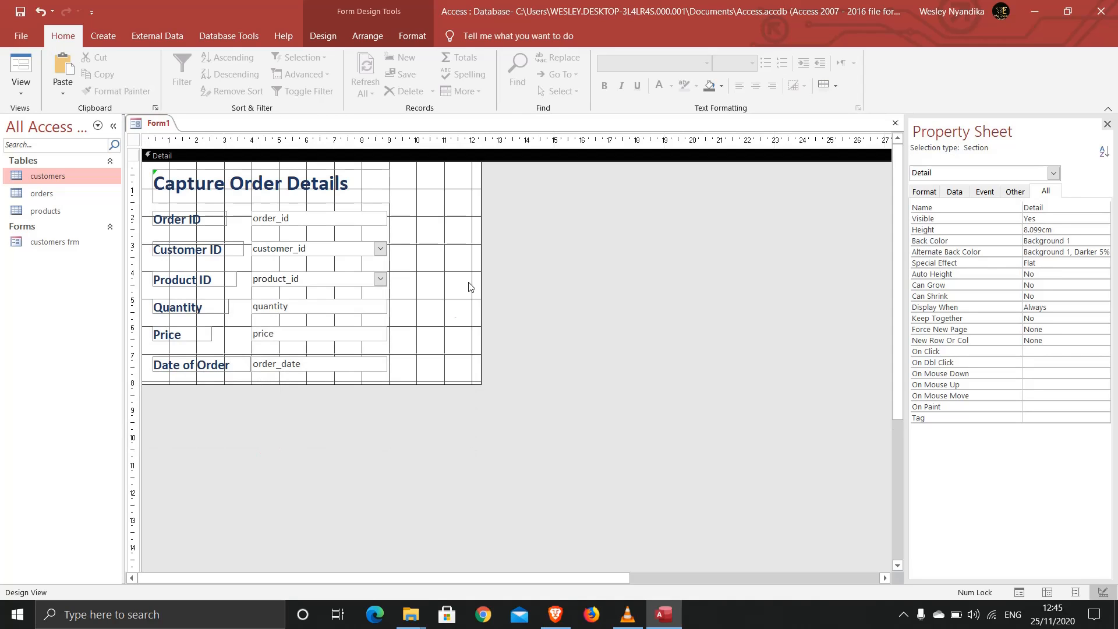
pyautogui.moveTo(481, 267); pyautogui.dragTo(404, 266)
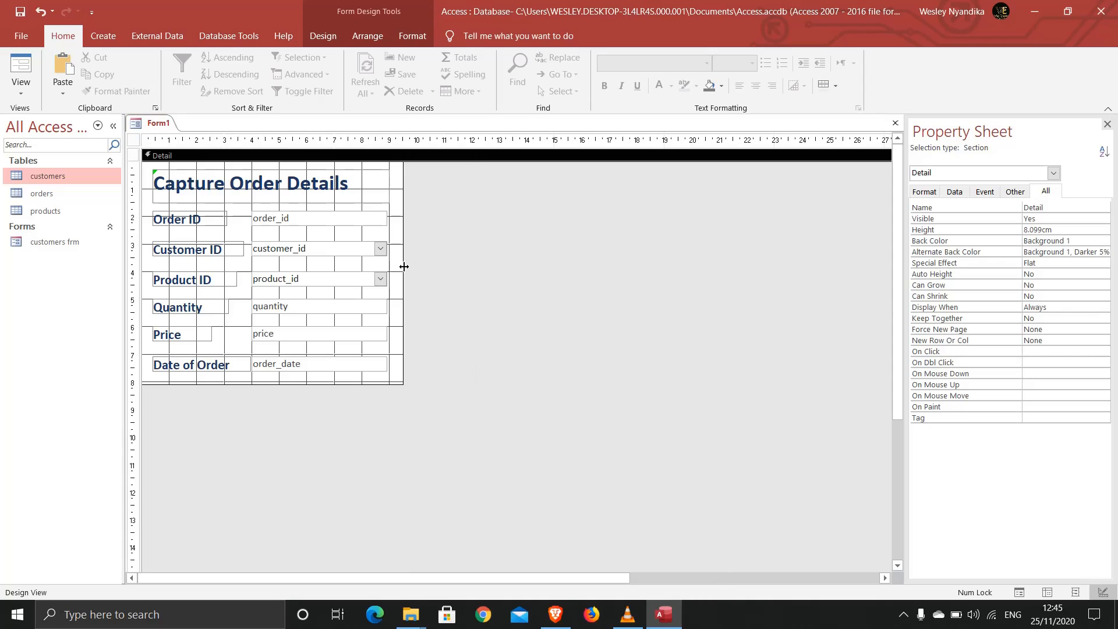
# Save the form as "order frm" and display it in Form View.
pyautogui.rightClick(153, 128)
pyautogui.click(166, 133)
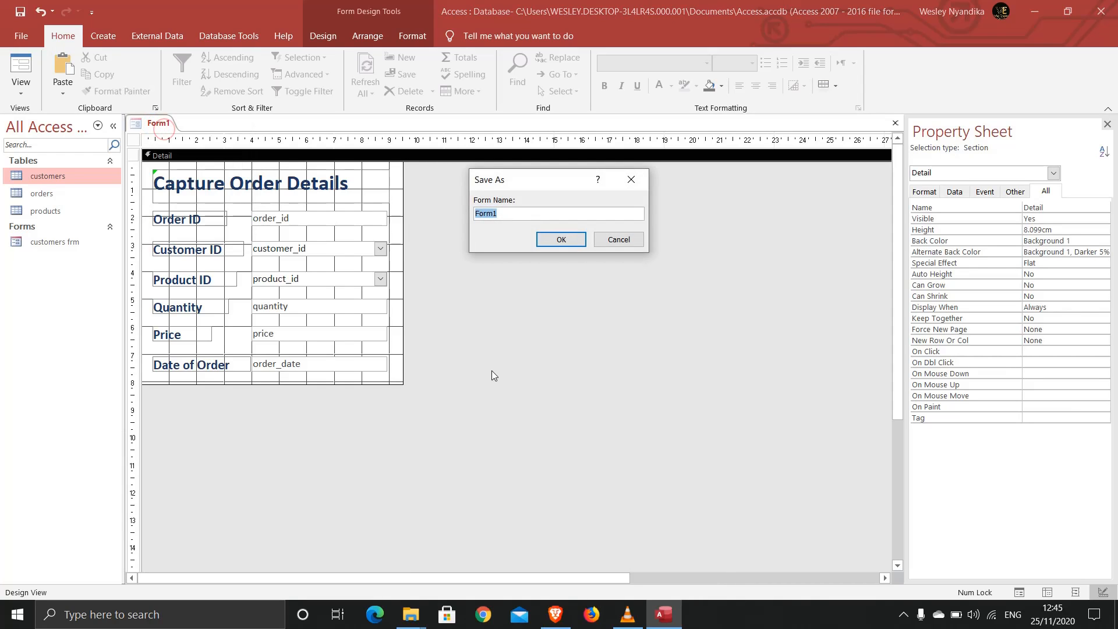
pyautogui.write('order fr')
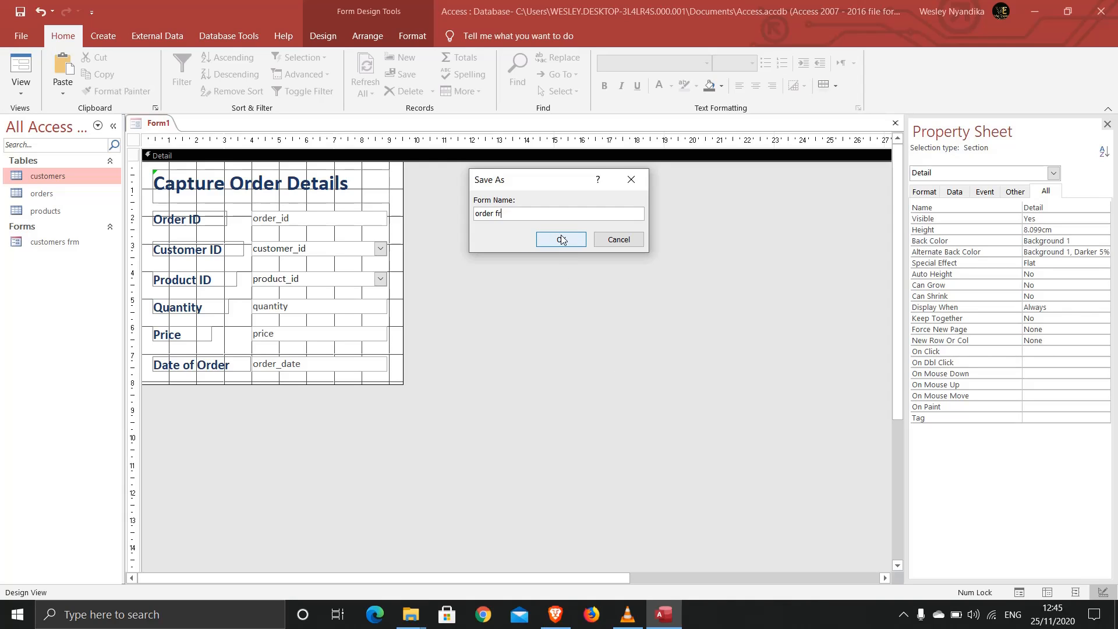
pyautogui.click(574, 251)
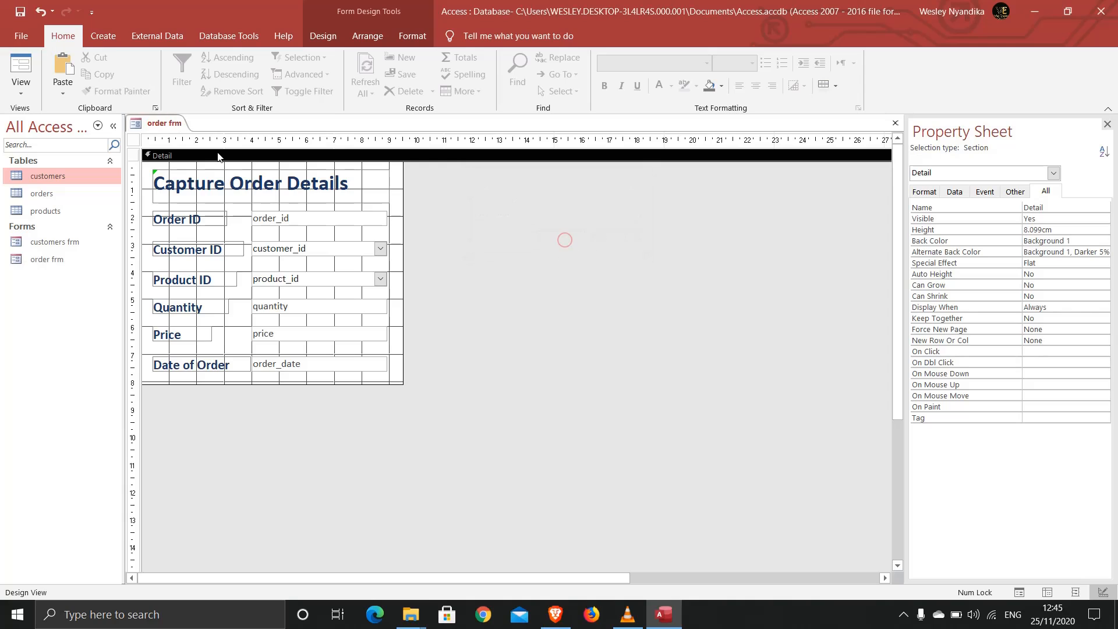
pyautogui.rightClick(155, 129)
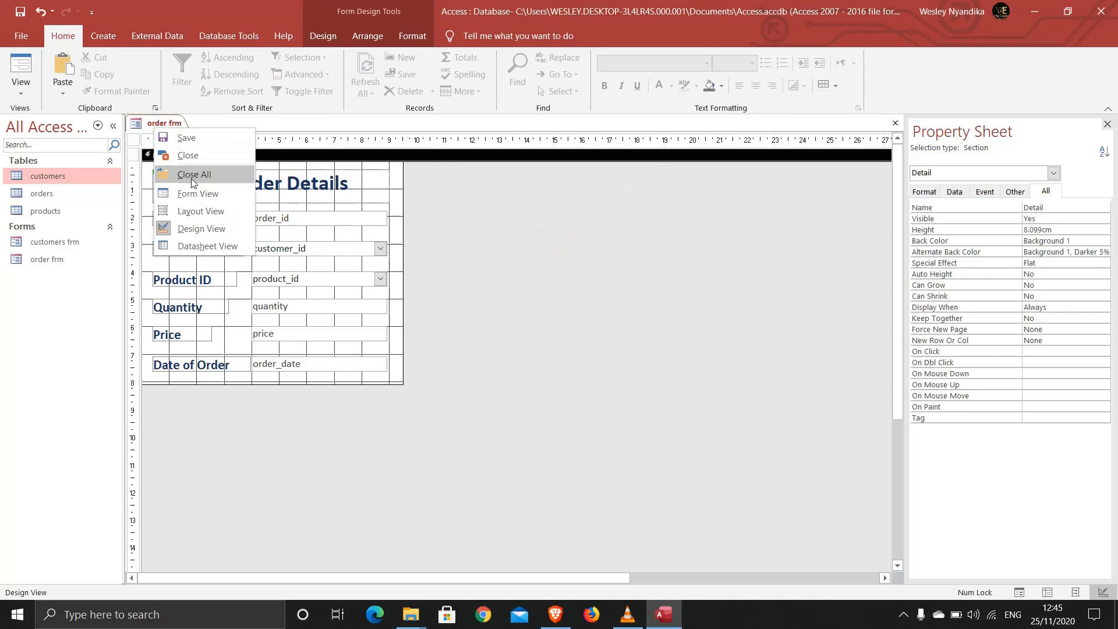
pyautogui.click(193, 193)
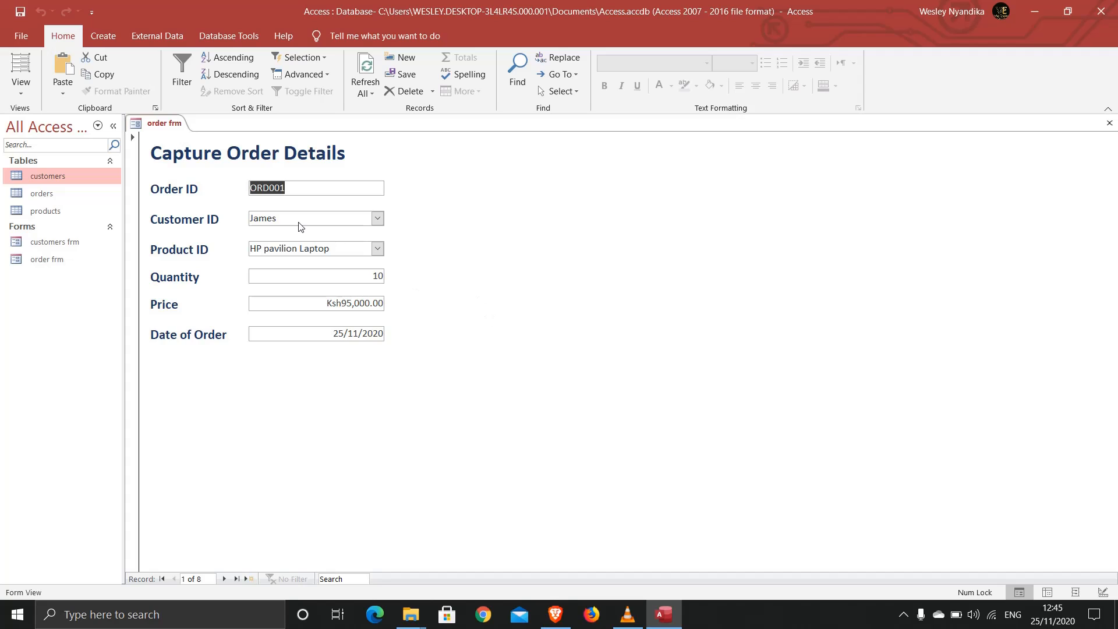
# Set the order form's Pop Up and Modal properties to Yes in Layout View.
pyautogui.rightClick(161, 126)
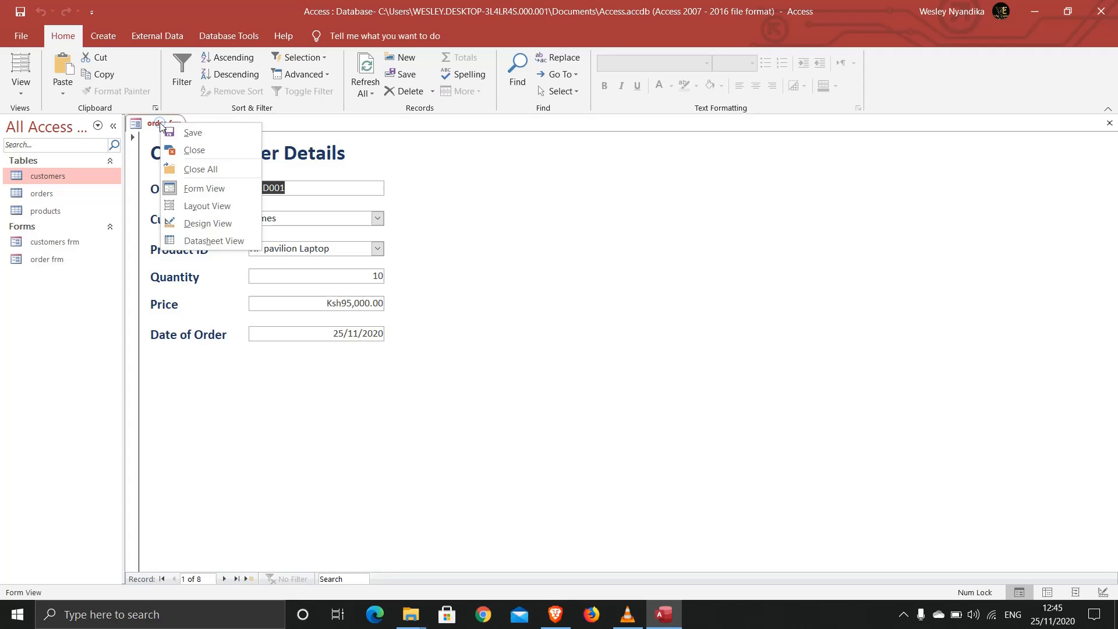
pyautogui.click(205, 206)
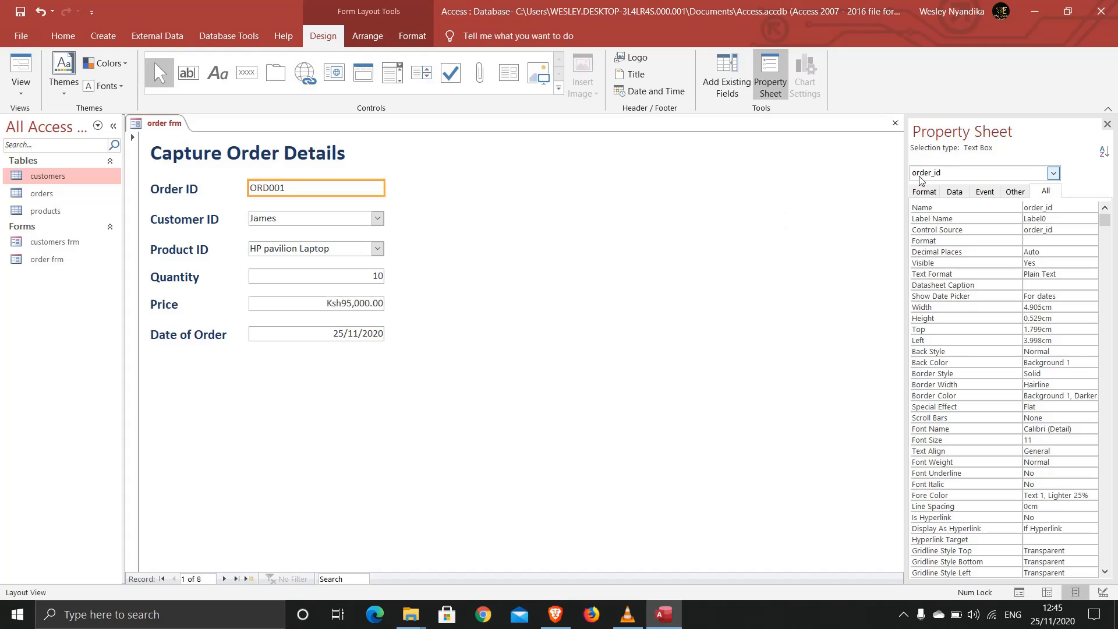
pyautogui.click(976, 174)
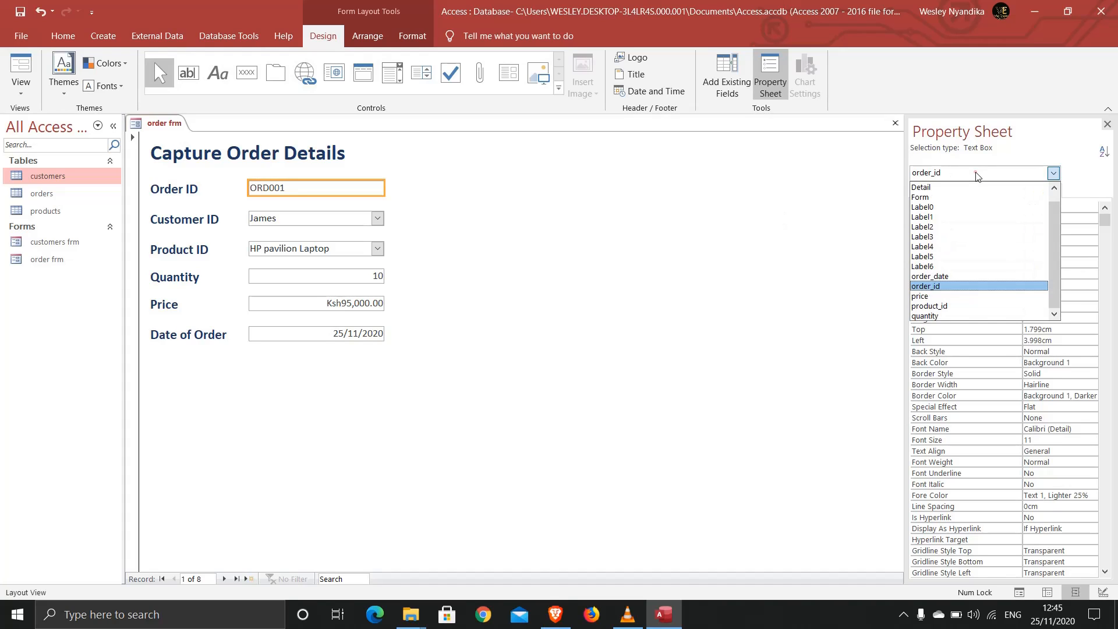
pyautogui.click(928, 198)
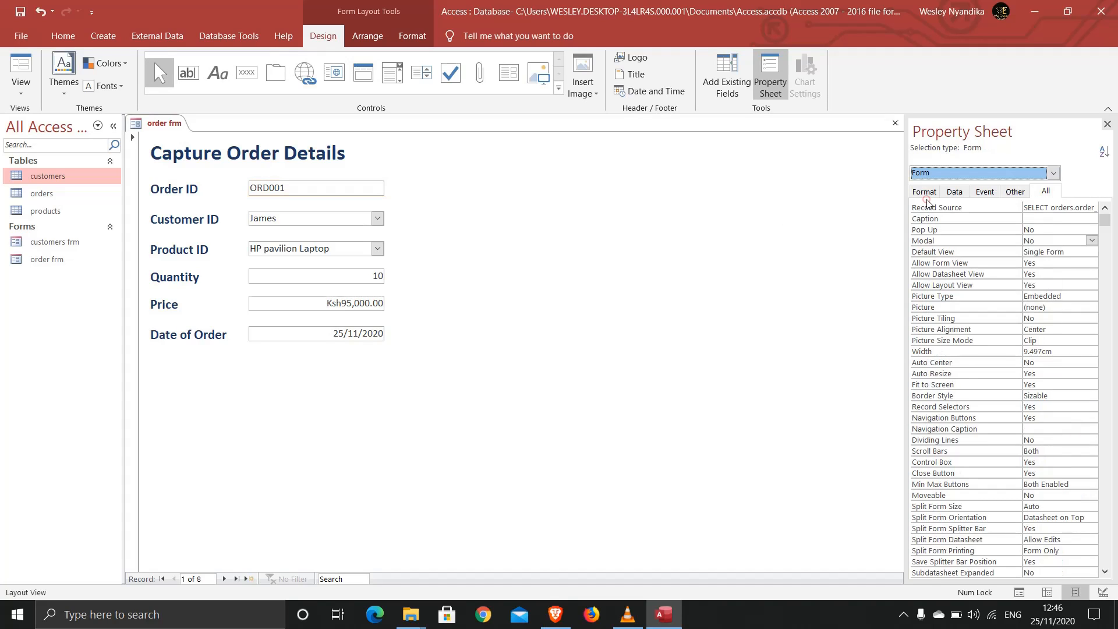
pyautogui.click(1053, 229)
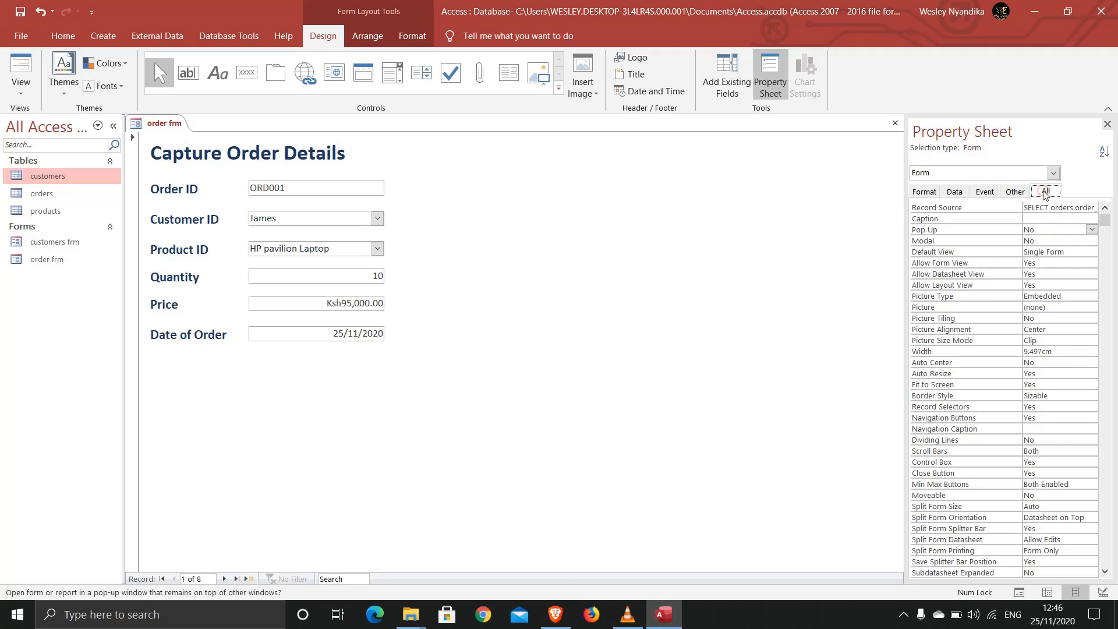
pyautogui.click(1091, 229)
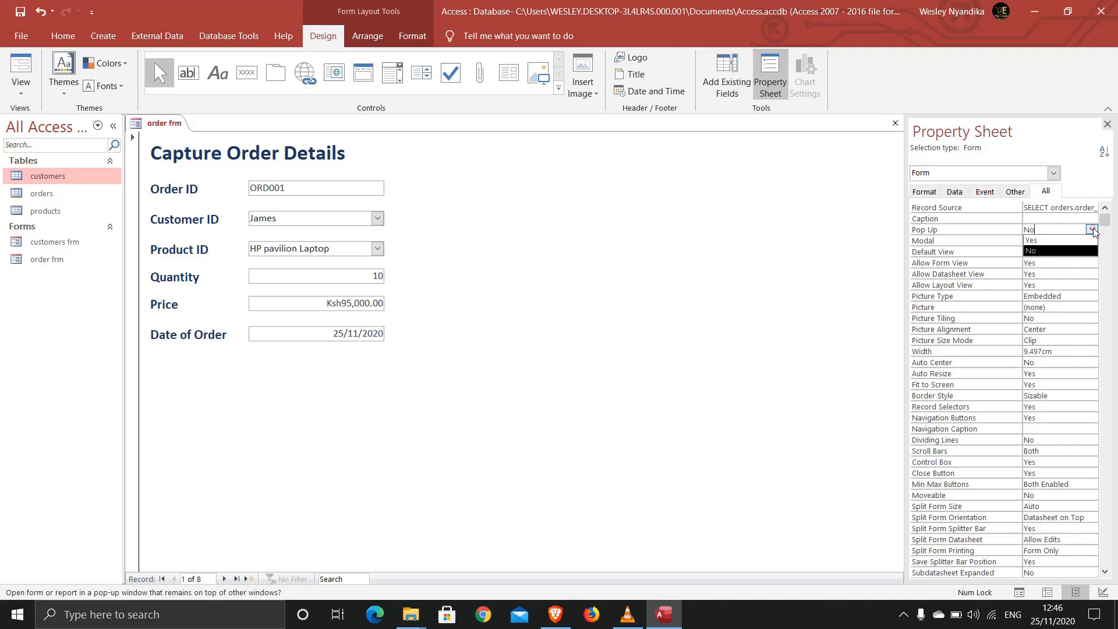
pyautogui.click(1057, 240)
pyautogui.click(1052, 240)
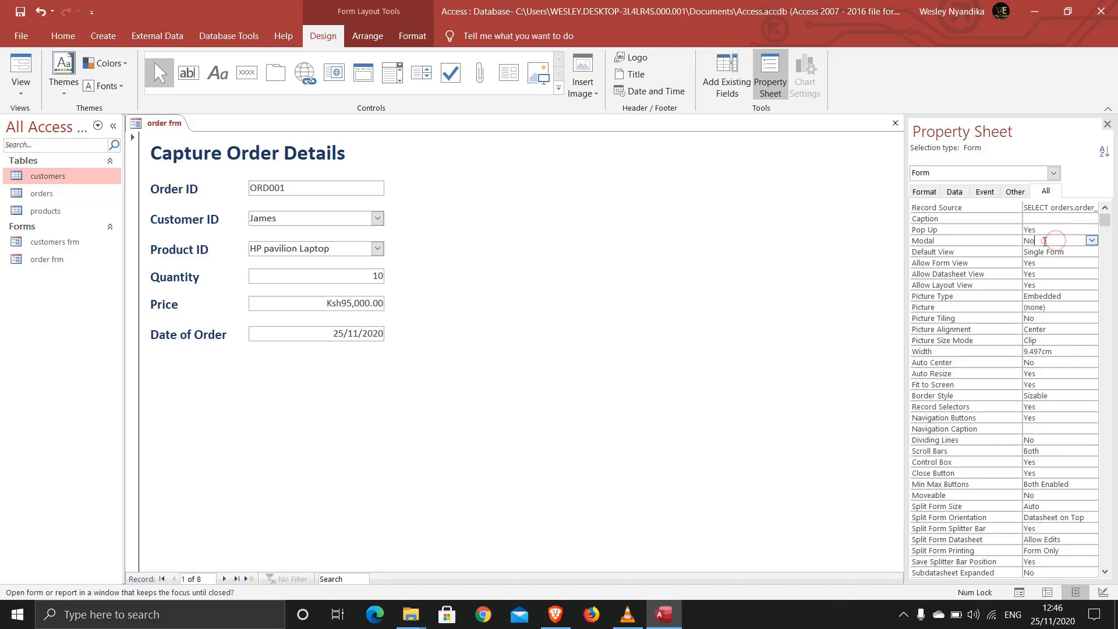
pyautogui.click(1092, 240)
pyautogui.click(1048, 253)
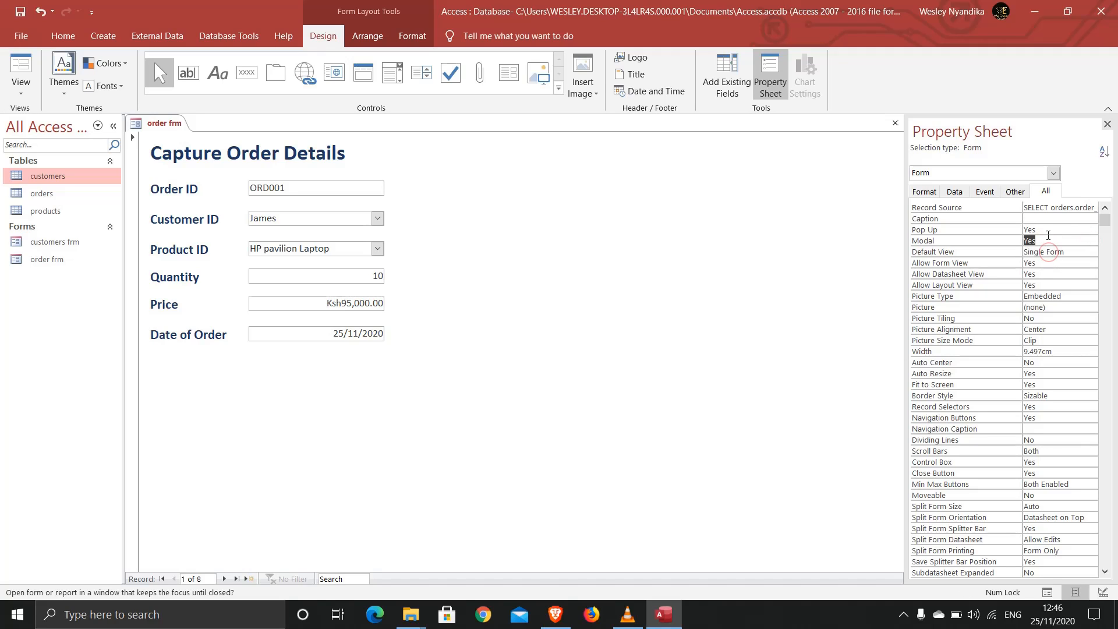
# Display the order form in Form View and move its pop-up window away from the navigation pane.
pyautogui.rightClick(150, 127)
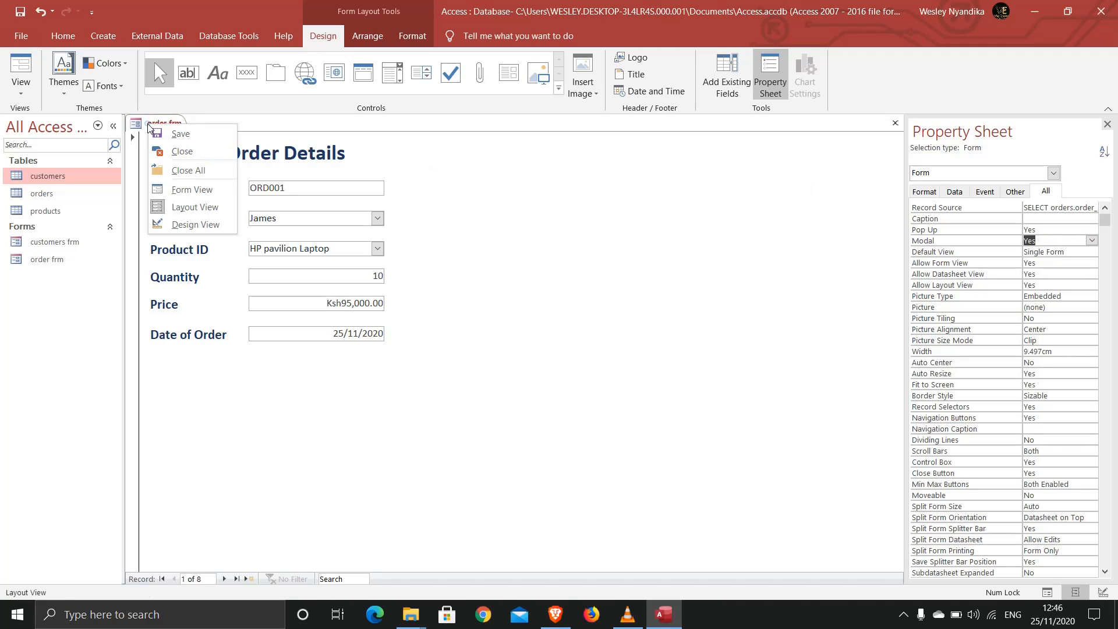
pyautogui.click(155, 131)
pyautogui.rightClick(155, 129)
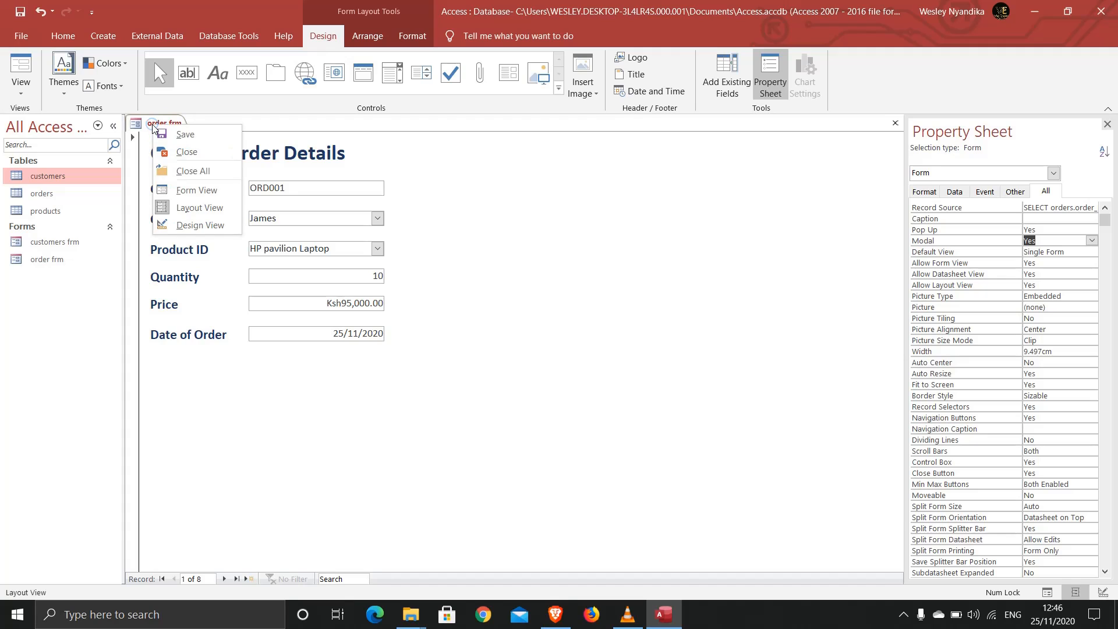
pyautogui.click(187, 189)
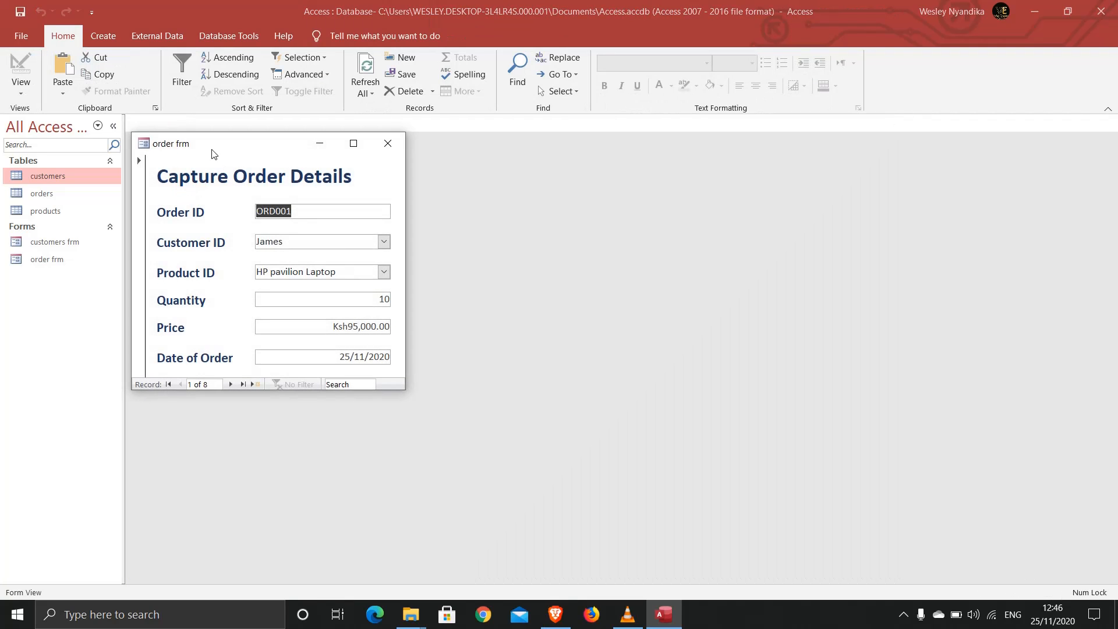
pyautogui.moveTo(211, 149); pyautogui.dragTo(442, 151)
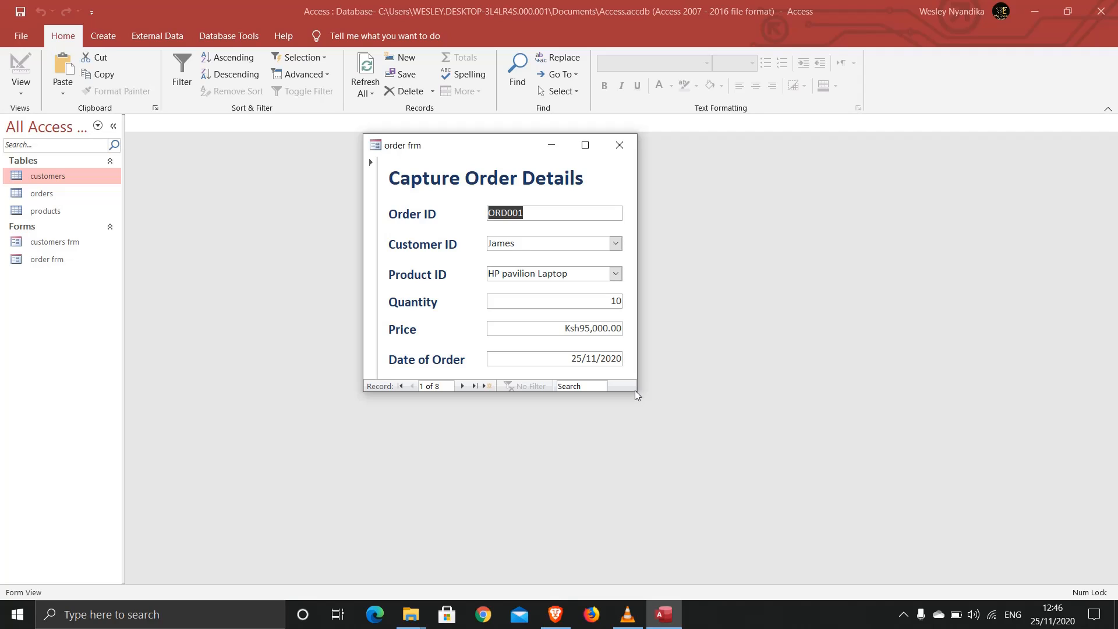
# Set the quantity to 2 in the fourth order record, the Scanner order, and close the order form.
pyautogui.click(462, 386)
pyautogui.click(461, 386)
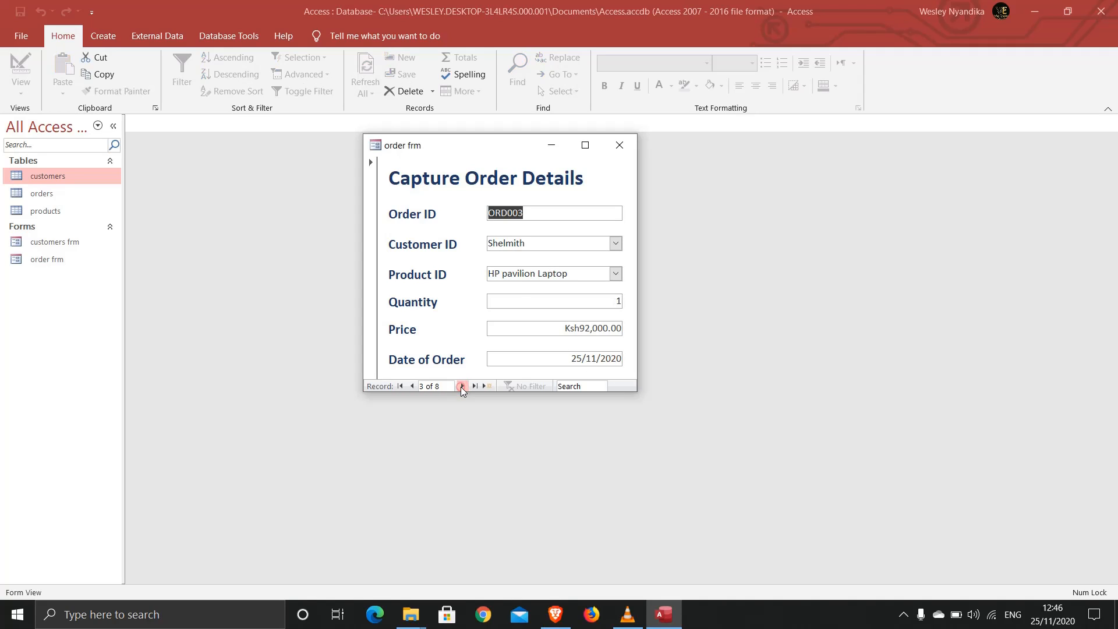
pyautogui.click(462, 386)
pyautogui.click(615, 273)
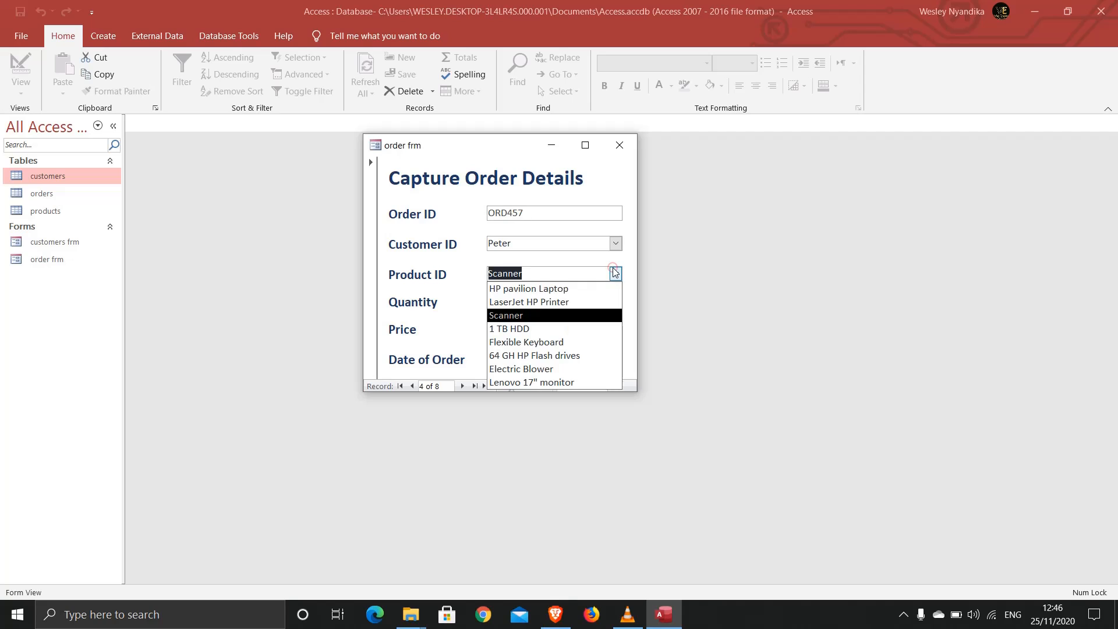
pyautogui.click(615, 273)
pyautogui.click(579, 301)
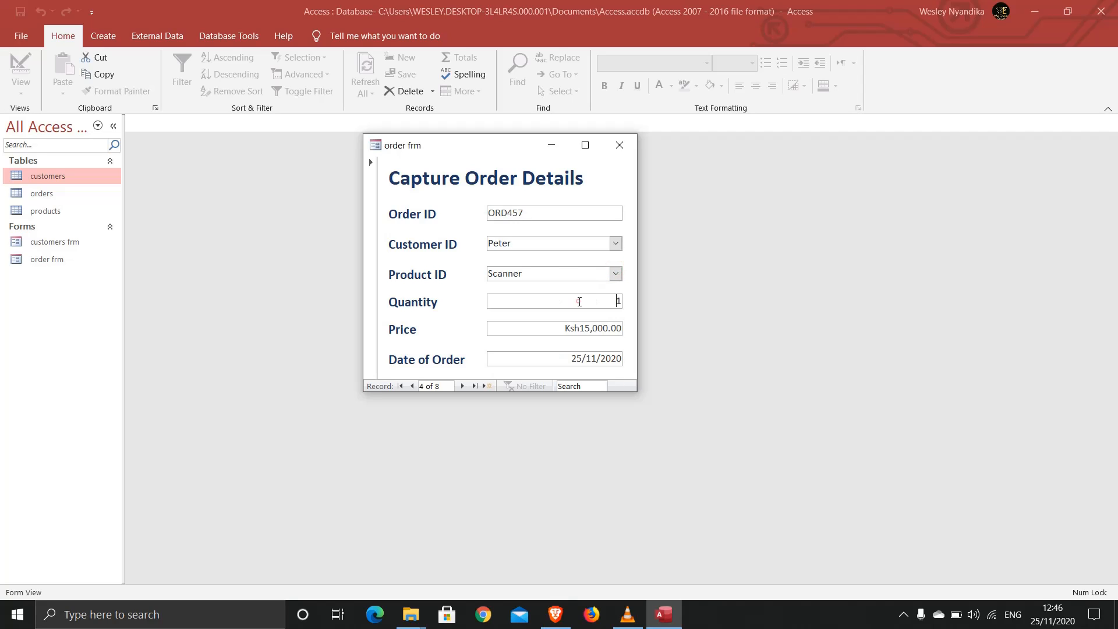
pyautogui.doubleClick(605, 302)
pyautogui.write('2')
pyautogui.click(462, 386)
pyautogui.click(412, 386)
pyautogui.moveTo(477, 151)
pyautogui.mouseDown()
pyautogui.moveTo(518, 166)
pyautogui.moveTo(464, 157)
pyautogui.mouseUp()
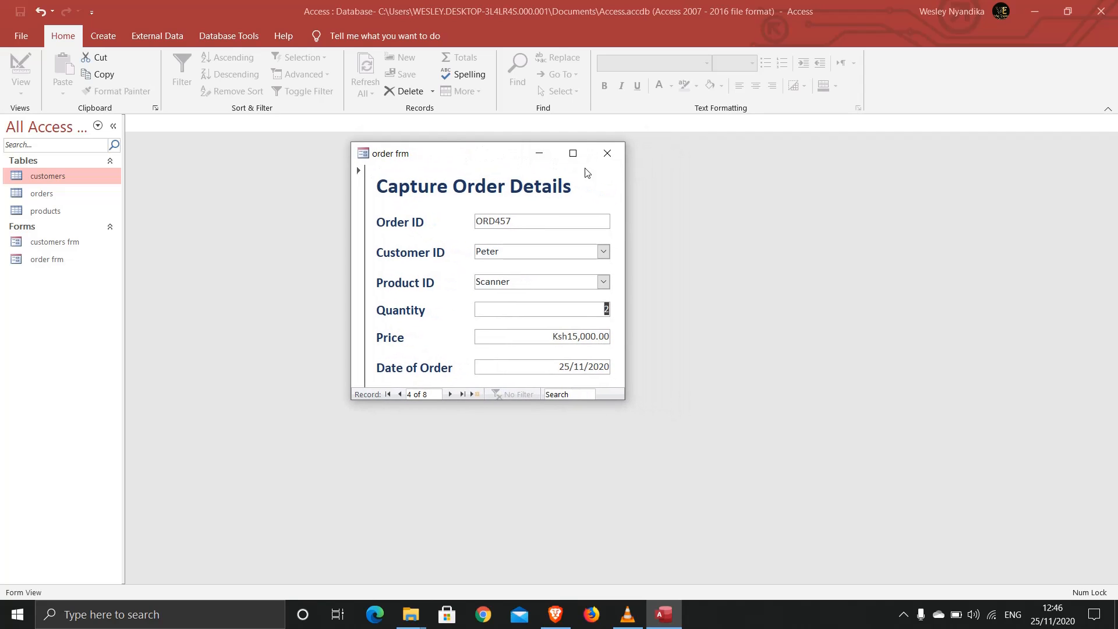
pyautogui.click(608, 156)
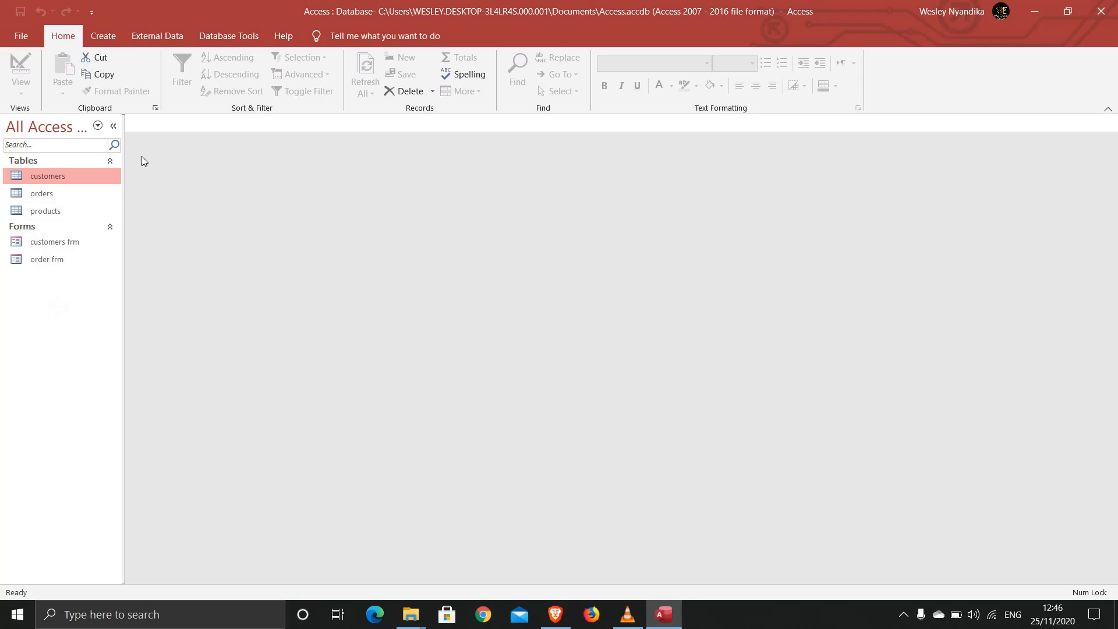
# Start the Form Wizard and choose the products table as the source of the new form.
pyautogui.click(103, 39)
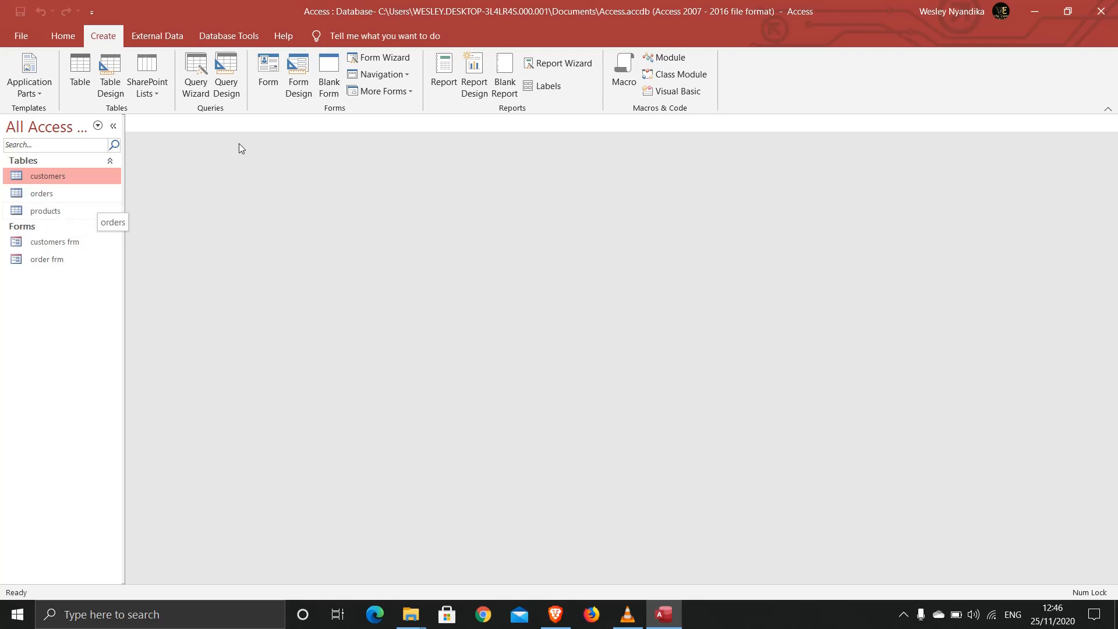
pyautogui.click(382, 61)
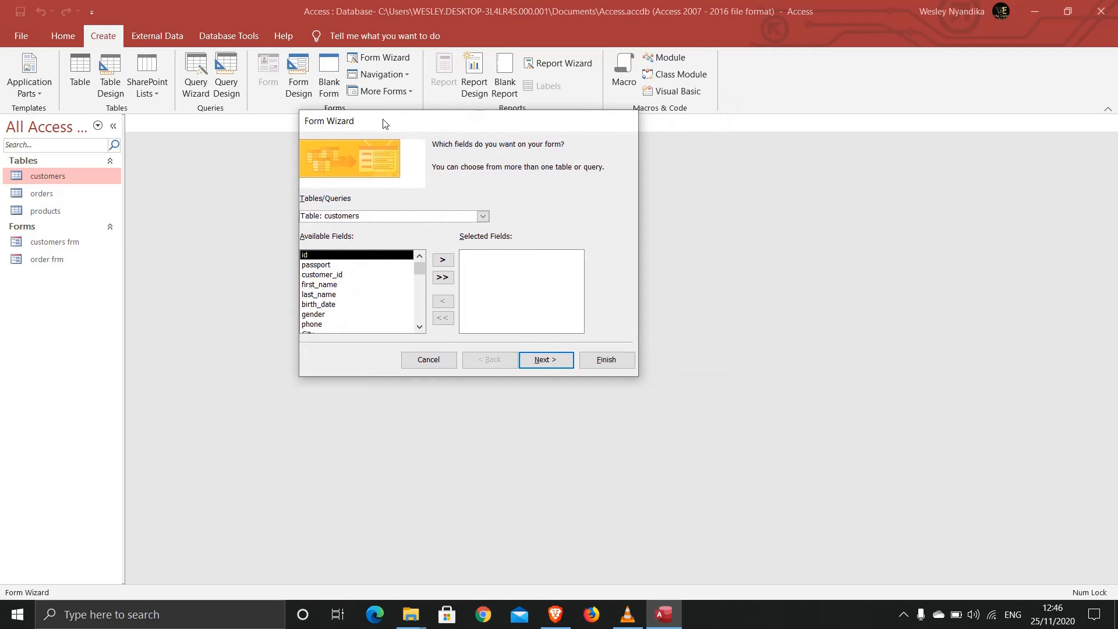
pyautogui.click(483, 217)
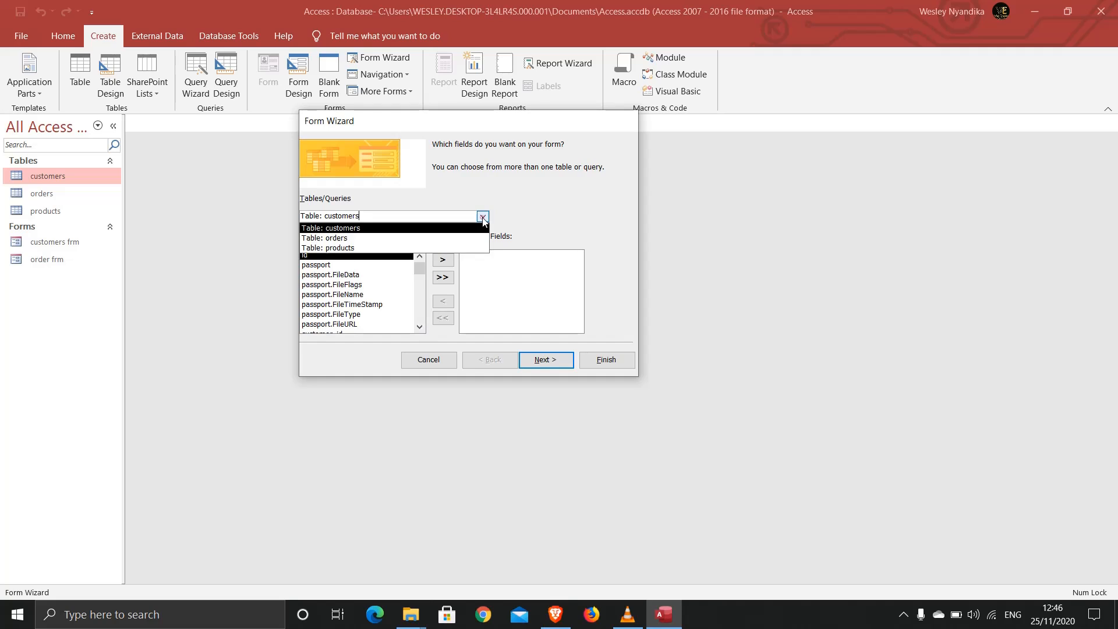
pyautogui.click(348, 247)
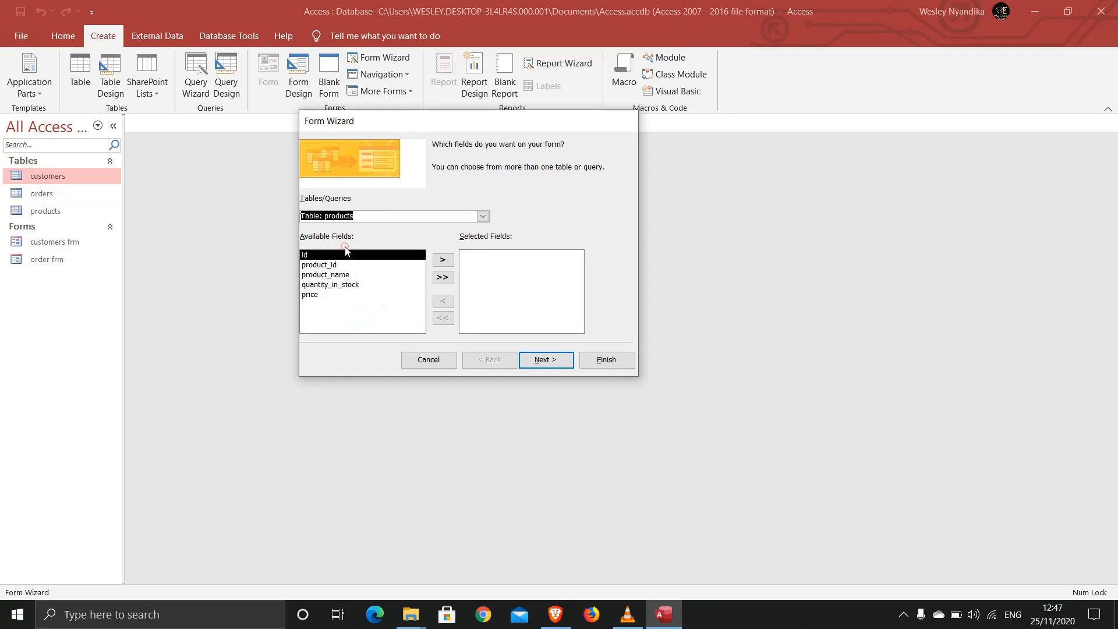
pyautogui.click(376, 315)
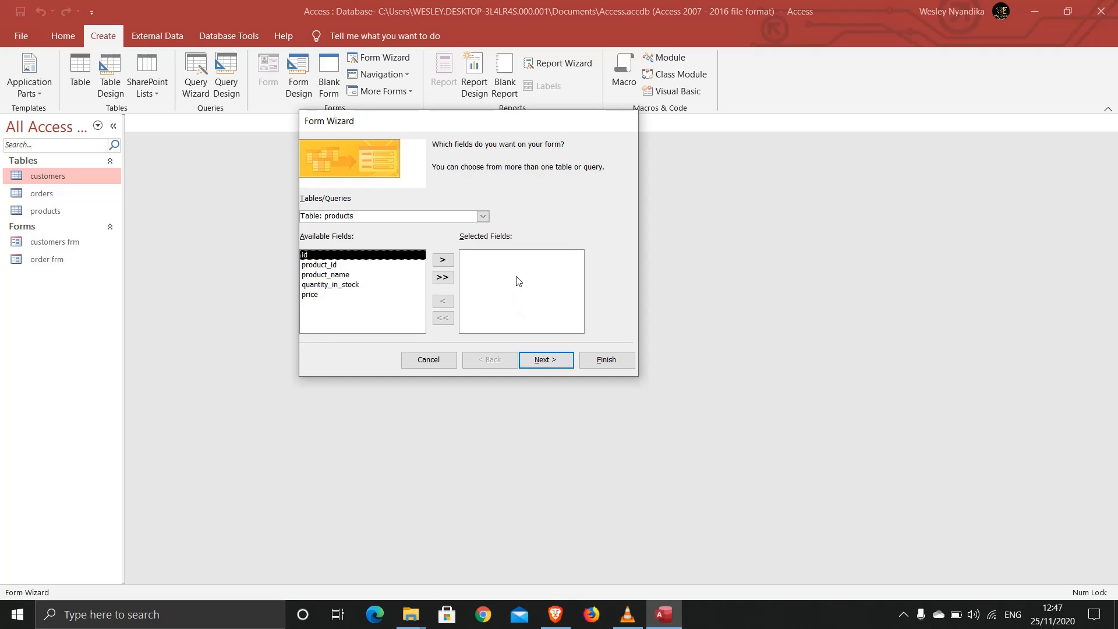
# Add the product_id, product_name, quantity_in_stock and price fields to the form and continue to the layout choice.
pyautogui.click(319, 266)
pyautogui.click(443, 259)
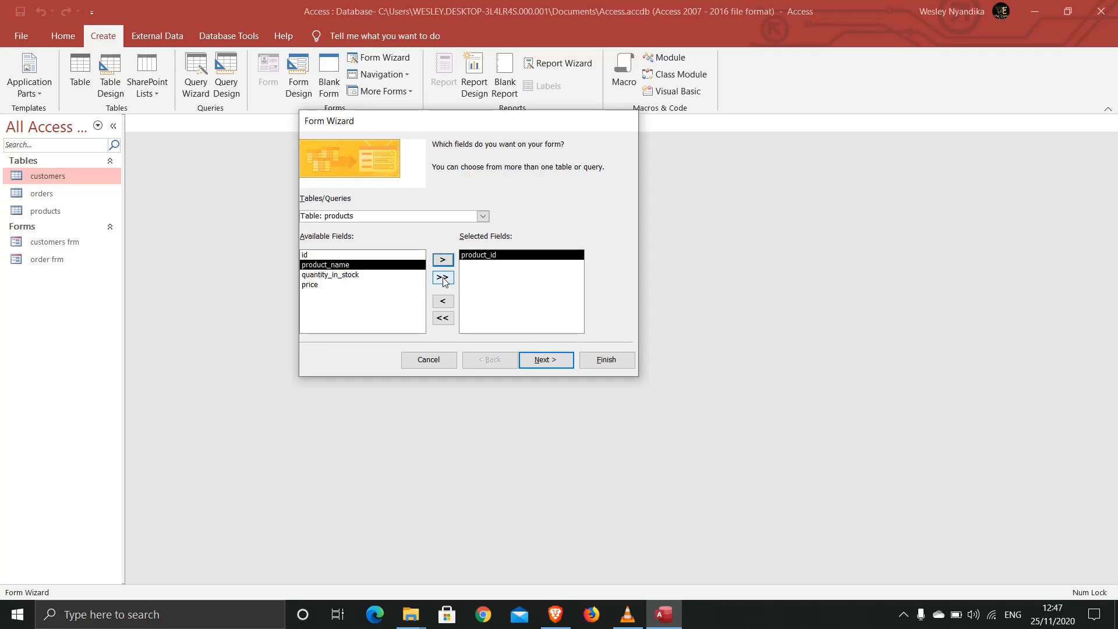
pyautogui.doubleClick(327, 265)
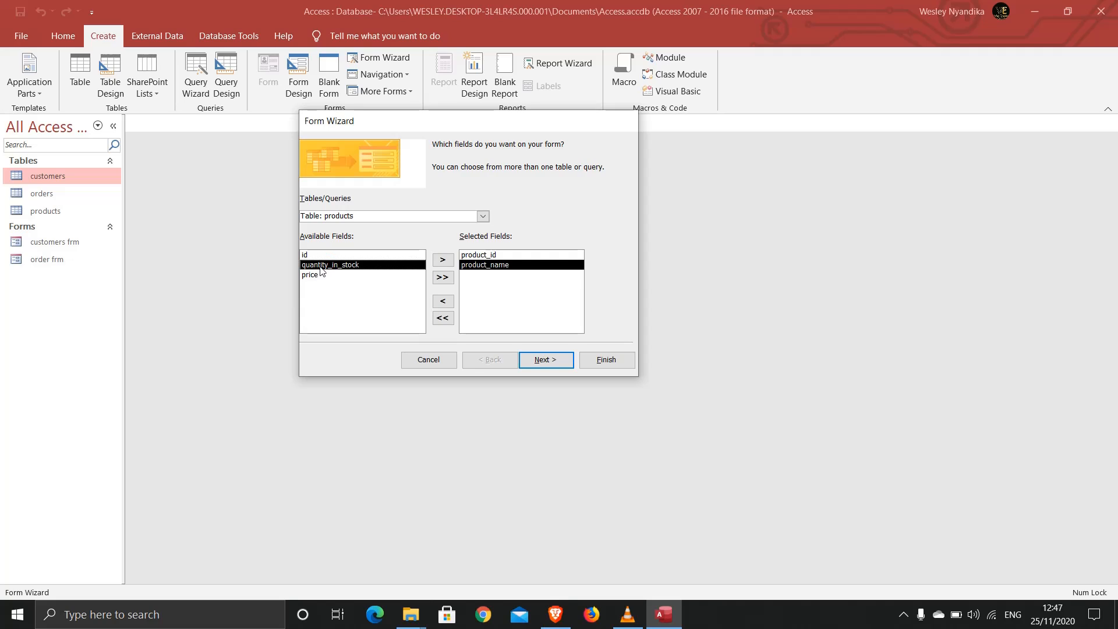
pyautogui.doubleClick(320, 266)
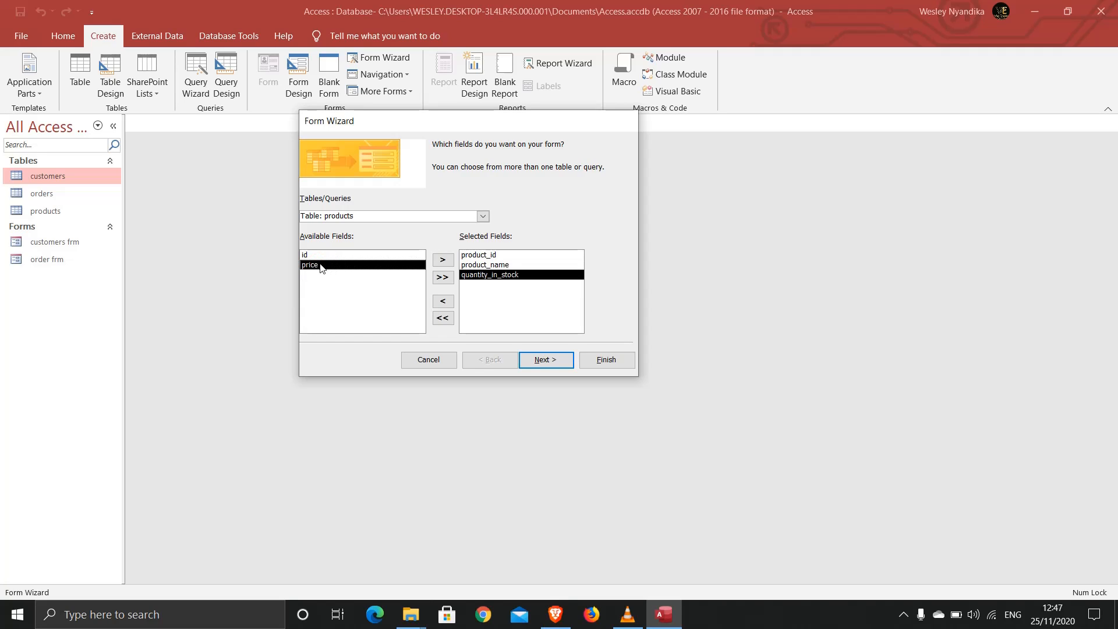
pyautogui.doubleClick(320, 266)
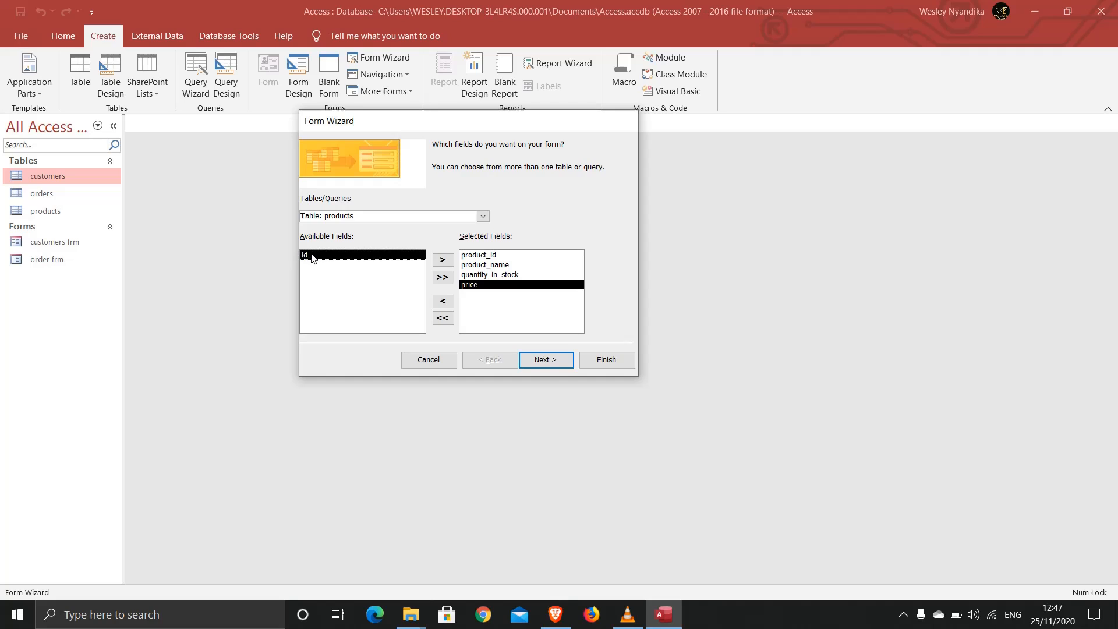
pyautogui.click(544, 360)
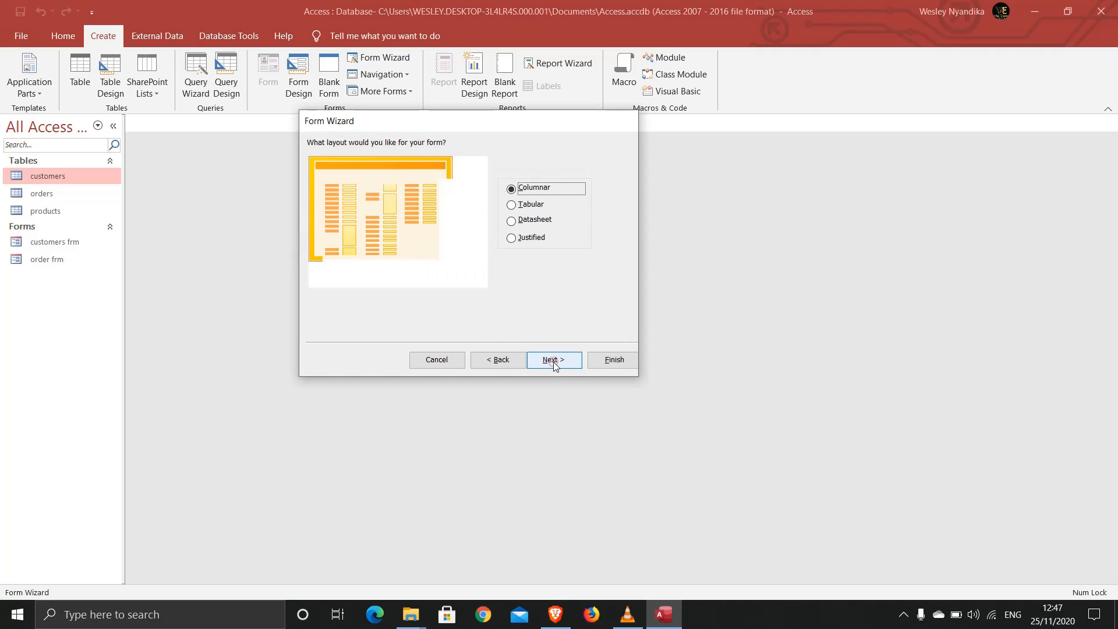
# Preview the Tabular, Datasheet and Justified layouts for the new form.
pyautogui.click(530, 207)
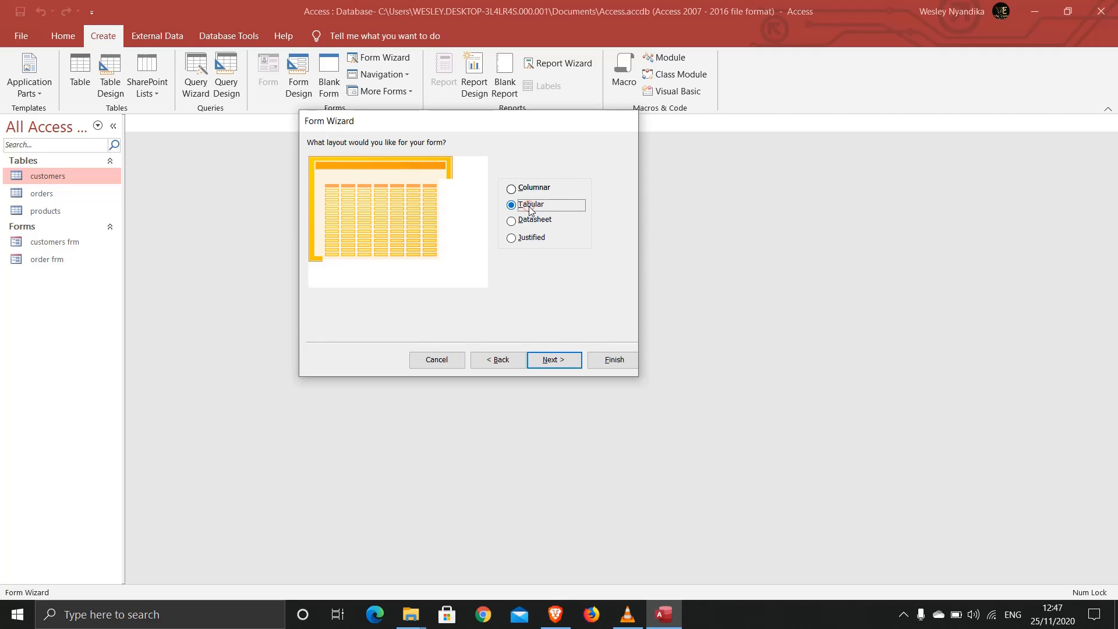
pyautogui.click(527, 220)
pyautogui.click(528, 240)
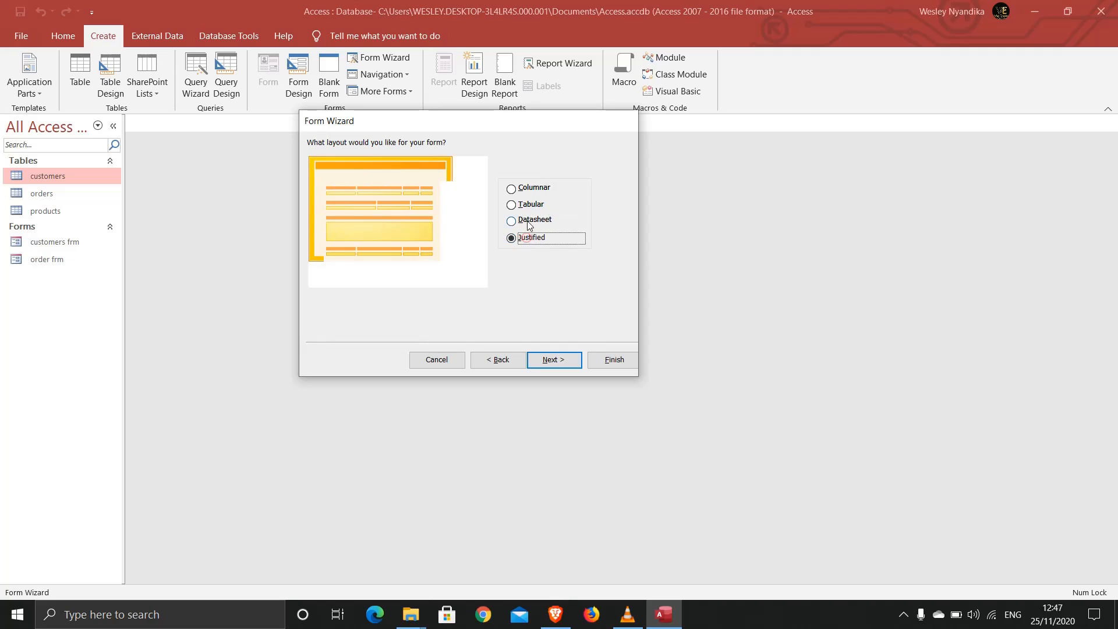
pyautogui.click(523, 207)
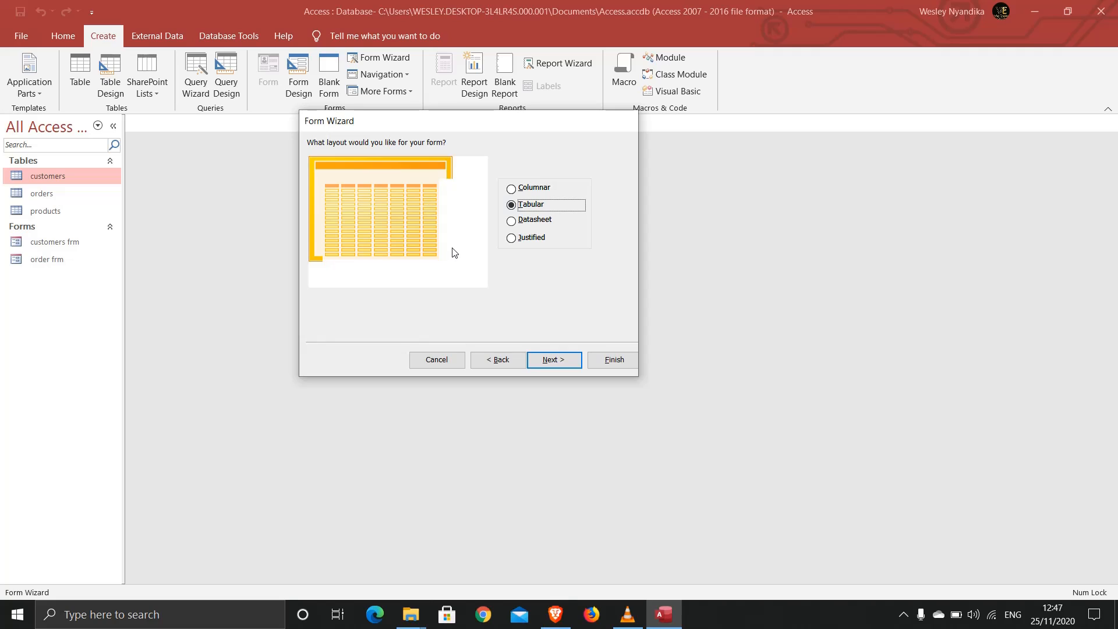
# Choose the Columnar layout and create the form with the title "products", opened for viewing or entering information.
pyautogui.click(522, 188)
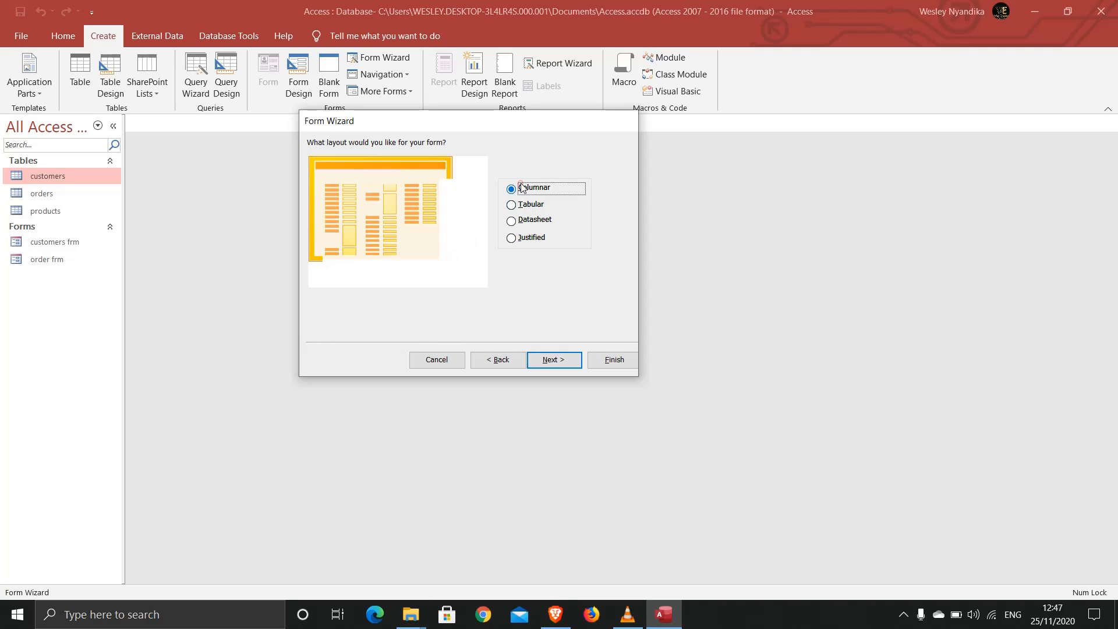
pyautogui.click(559, 361)
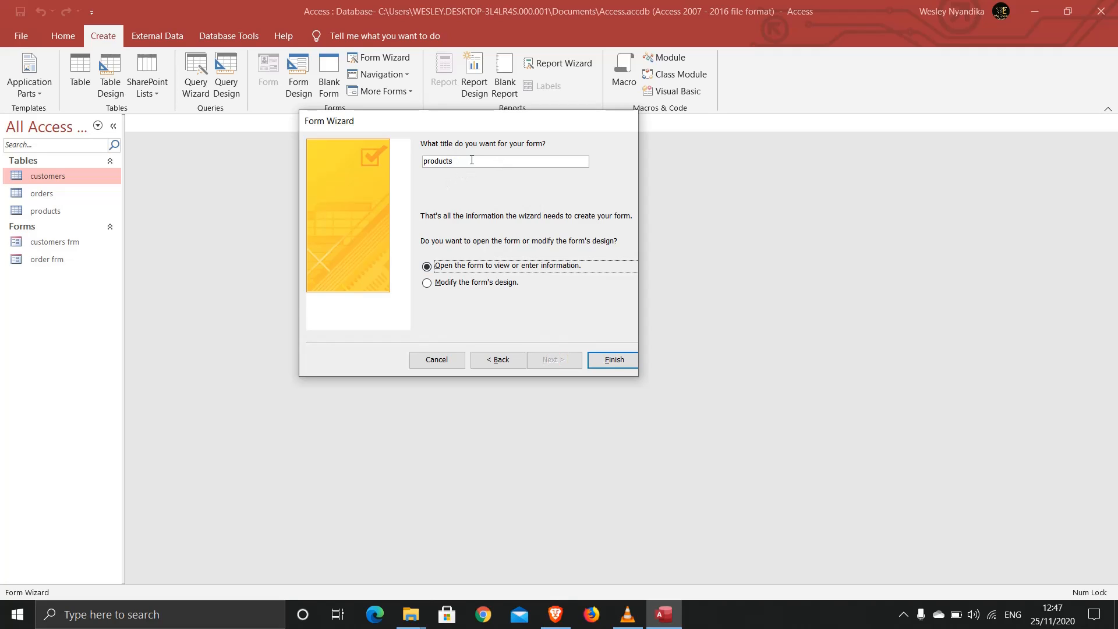
pyautogui.click(610, 360)
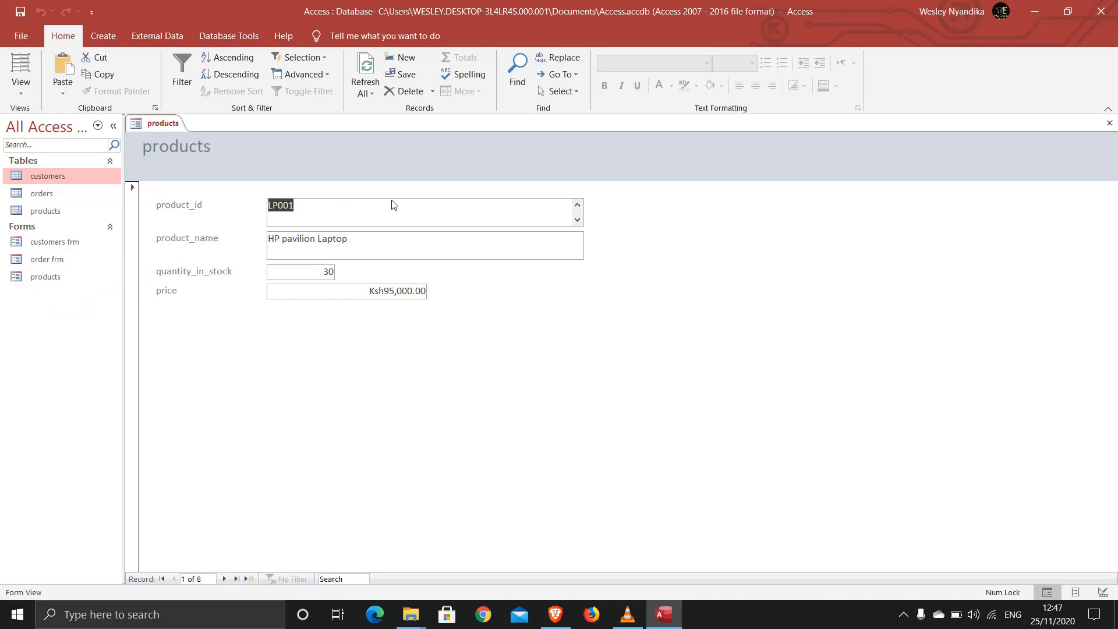
# Browse forward to the fourth record in the new products form.
pyautogui.click(224, 579)
pyautogui.click(225, 579)
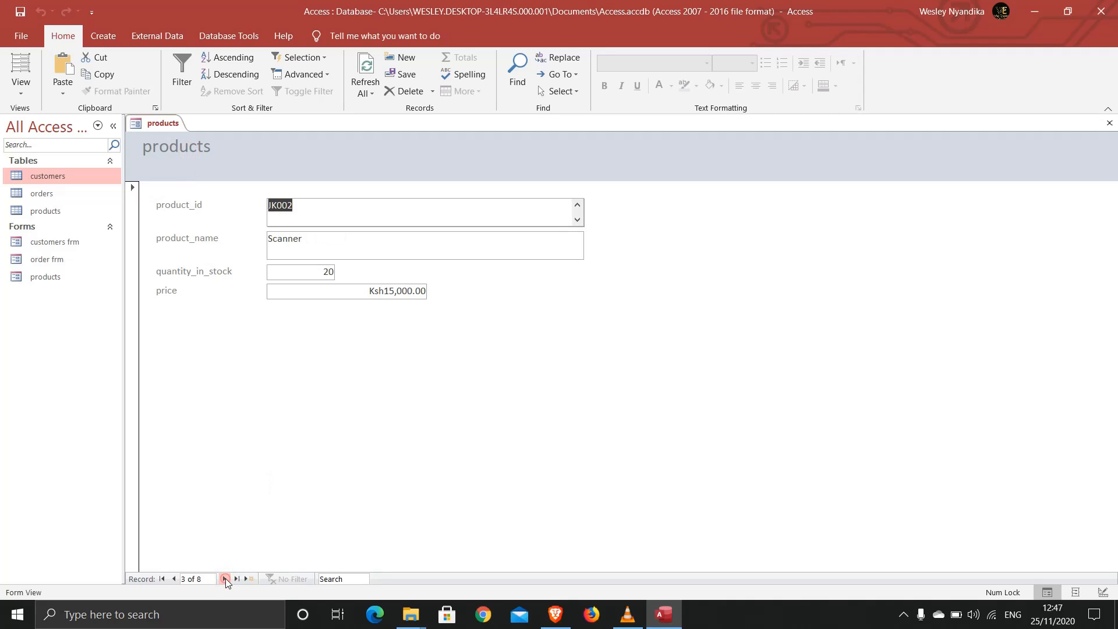
pyautogui.click(225, 578)
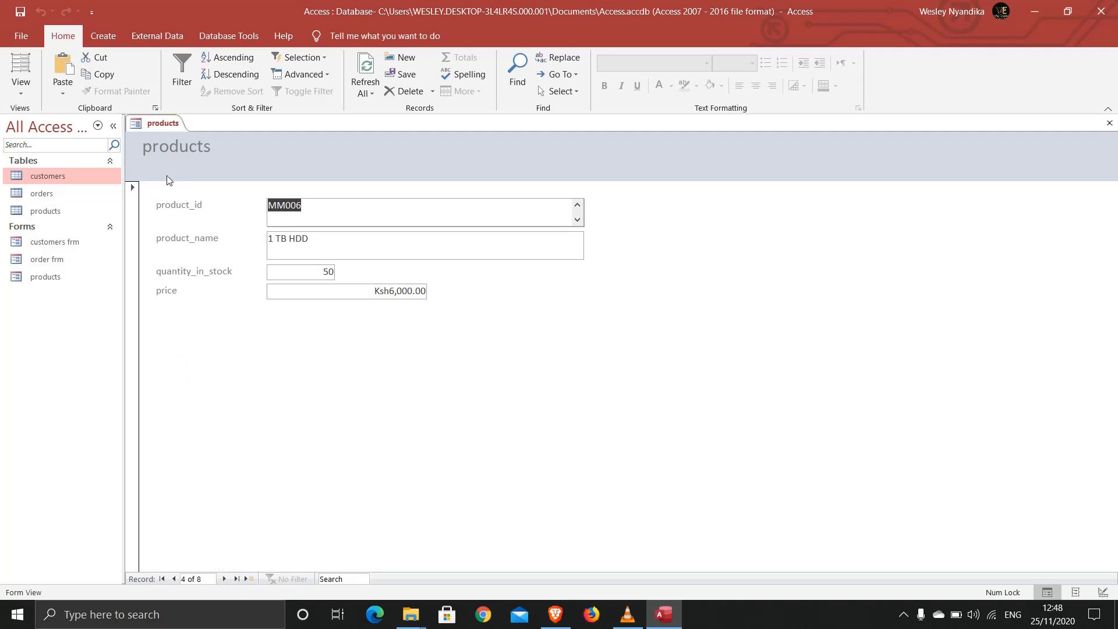
# Open the products form in Design View and change its header title to "Capture Products Details".
pyautogui.rightClick(151, 124)
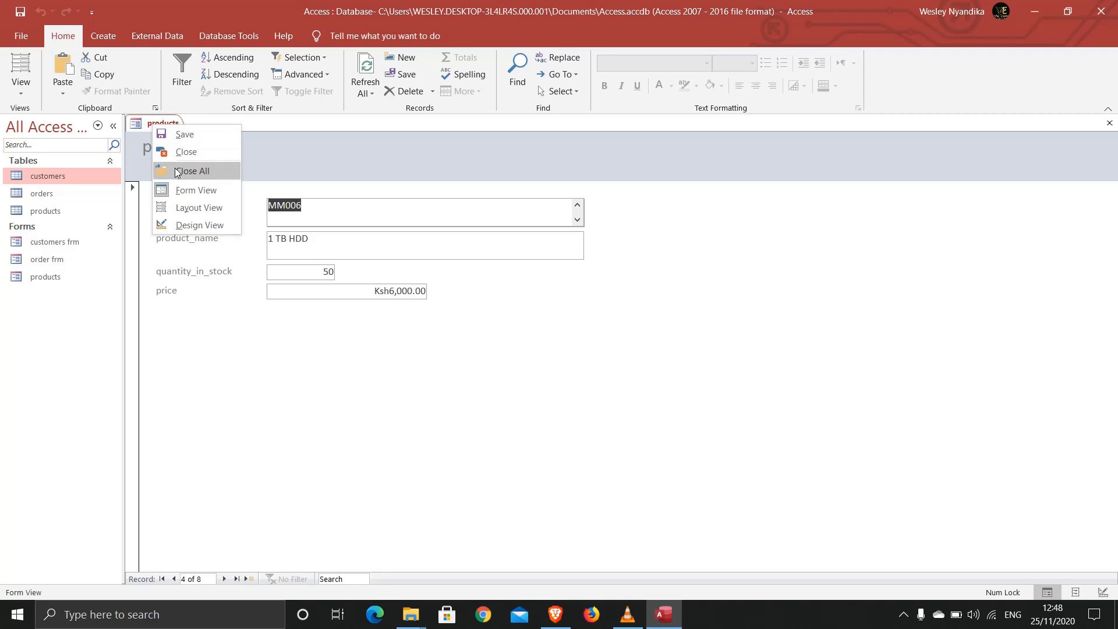
pyautogui.click(185, 226)
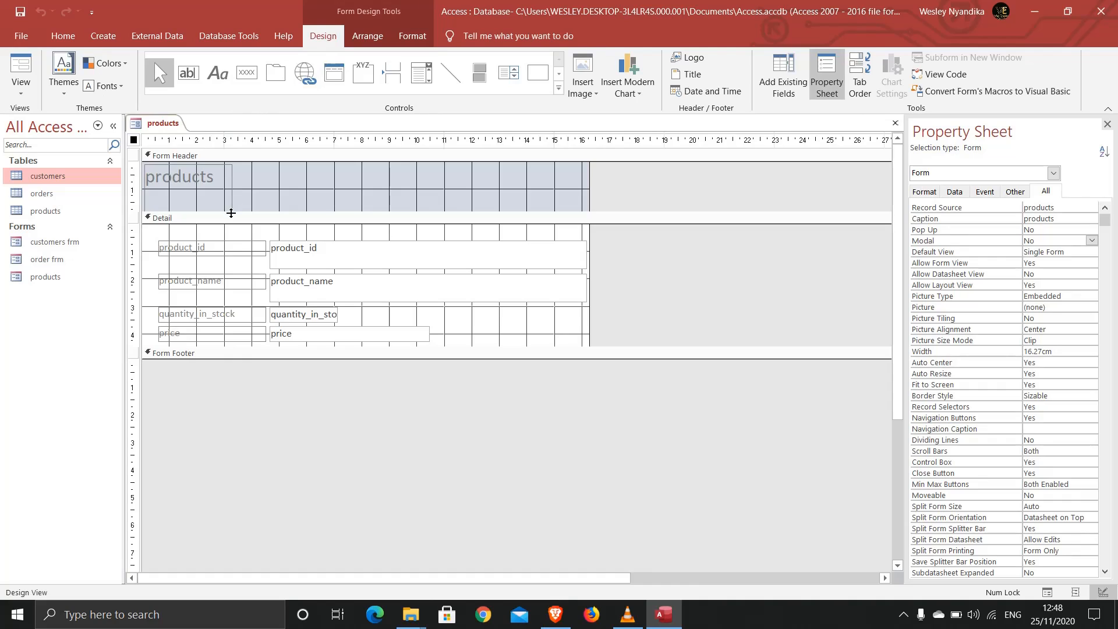
pyautogui.click(222, 197)
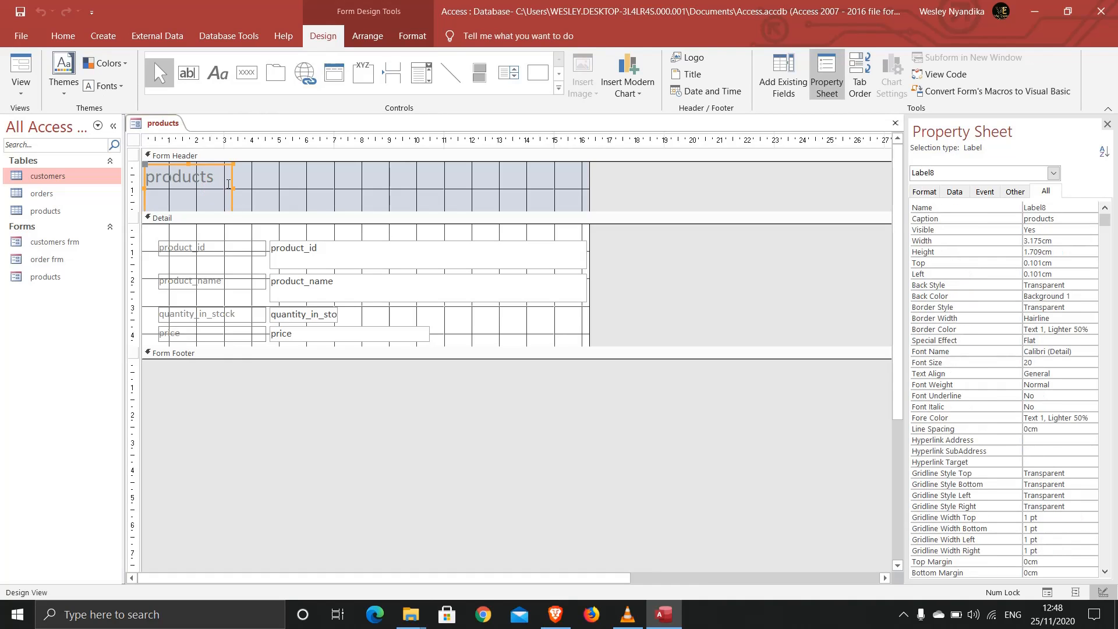
pyautogui.click(222, 179)
pyautogui.doubleClick(221, 180)
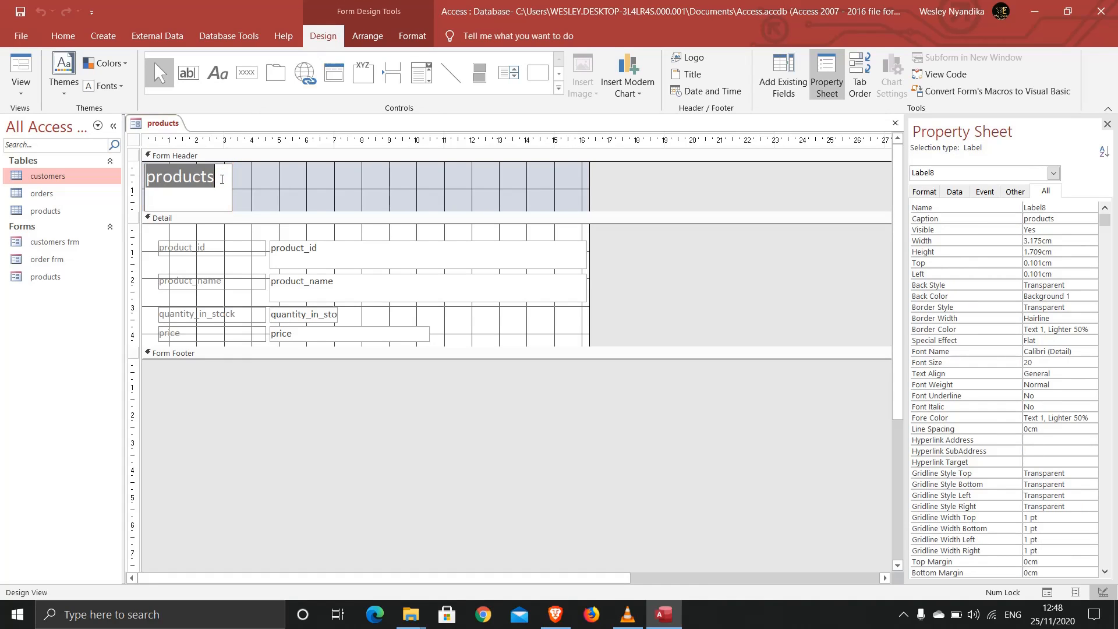
pyautogui.press('BackSpace')
pyautogui.write('Capture')
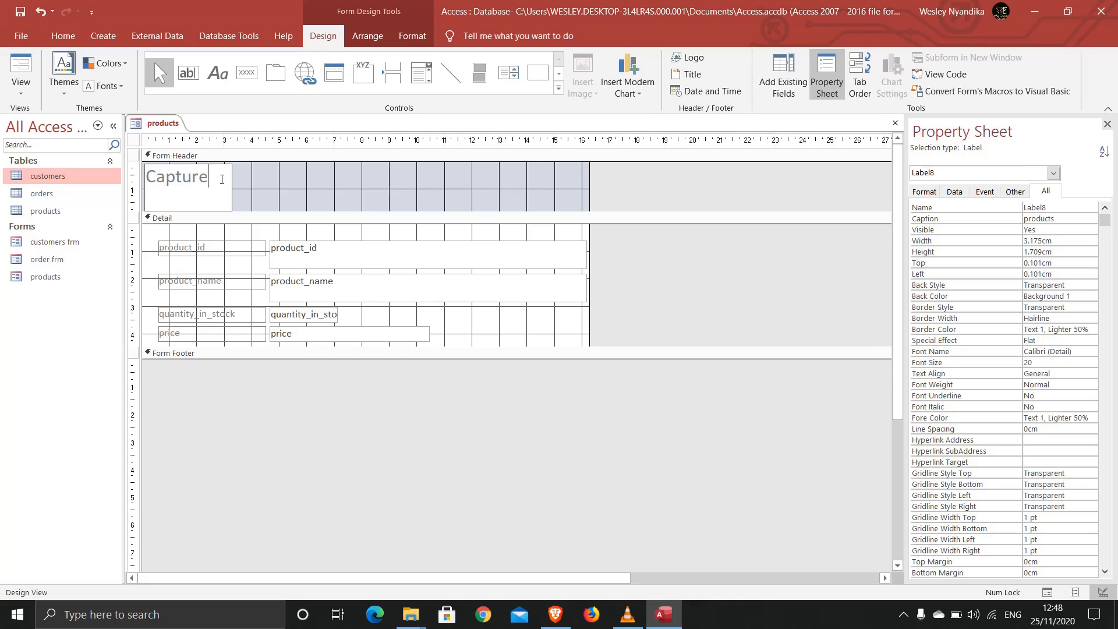
pyautogui.write(' Products Details')
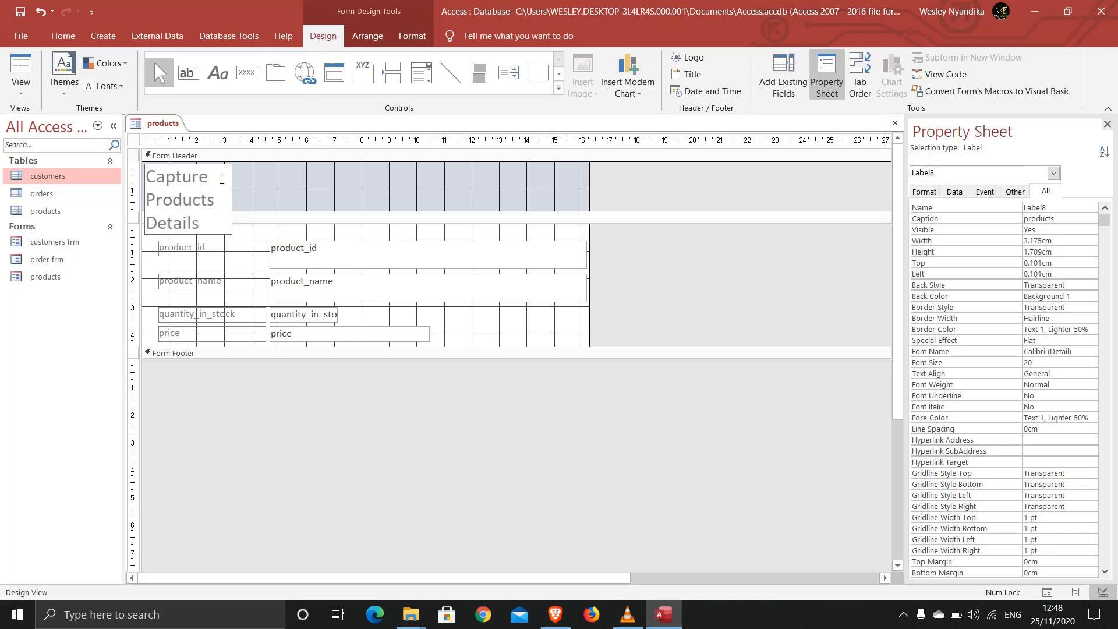
pyautogui.click(277, 183)
# Resize the title label to about 13 cm wide and 1 cm high, and shrink the form header to fit it.
pyautogui.click(218, 185)
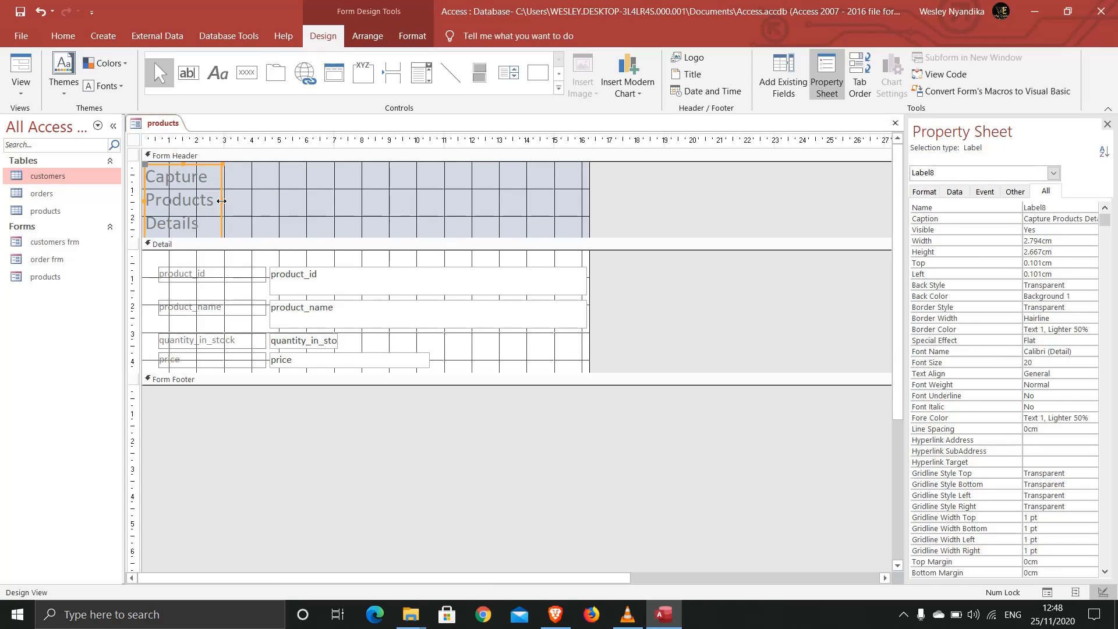
pyautogui.moveTo(221, 202); pyautogui.dragTo(504, 192)
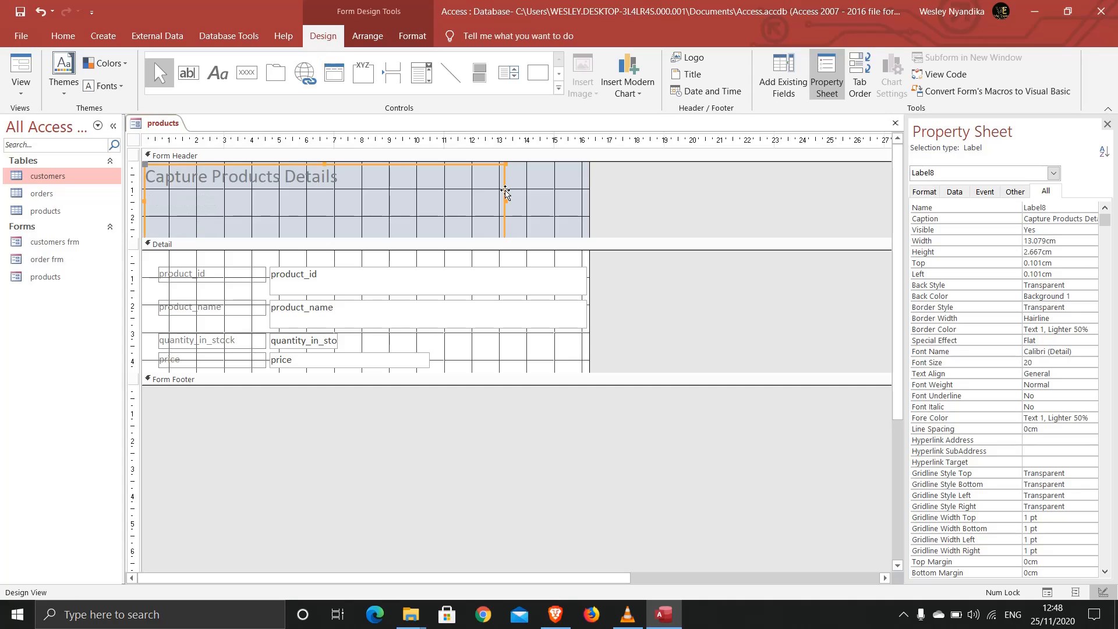
pyautogui.moveTo(444, 238); pyautogui.dragTo(437, 206)
pyautogui.moveTo(384, 238); pyautogui.dragTo(384, 275)
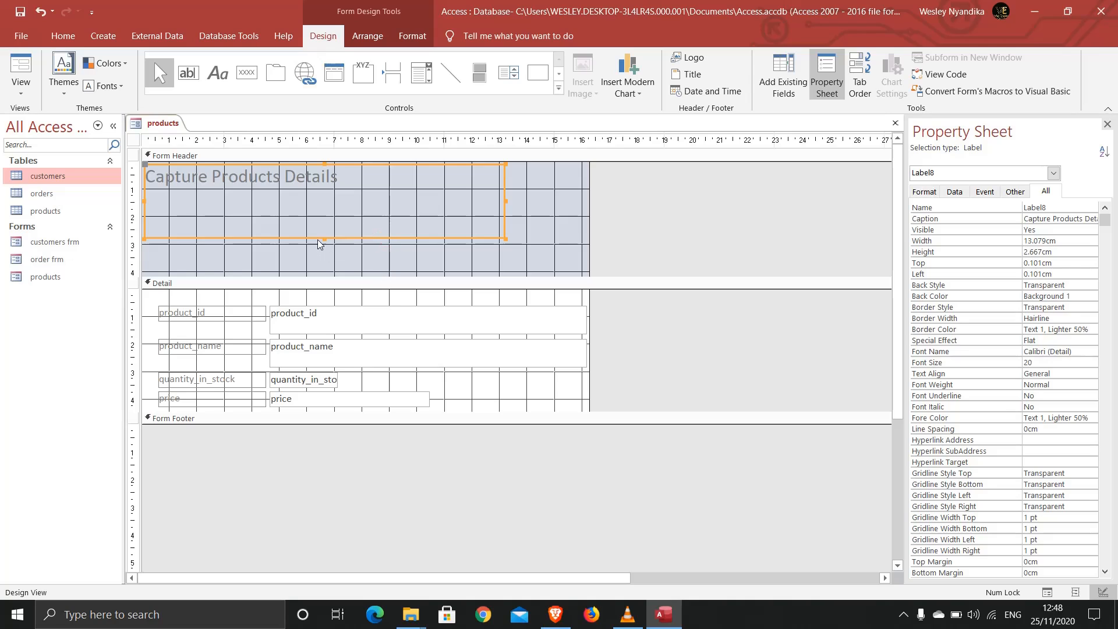
pyautogui.moveTo(325, 238); pyautogui.dragTo(325, 191)
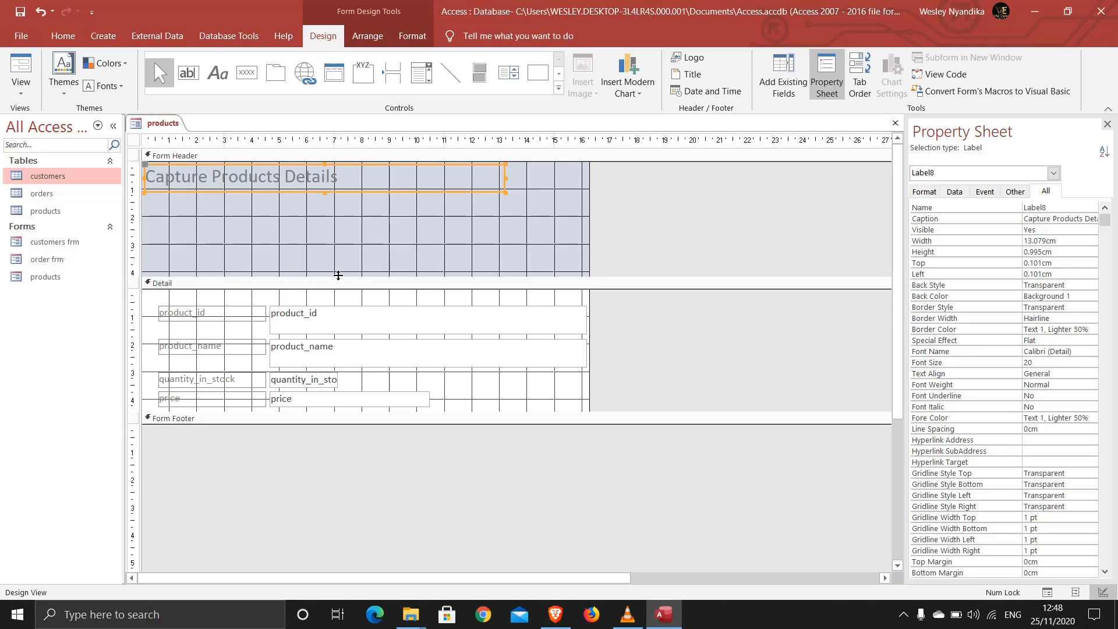
pyautogui.moveTo(338, 275); pyautogui.dragTo(333, 197)
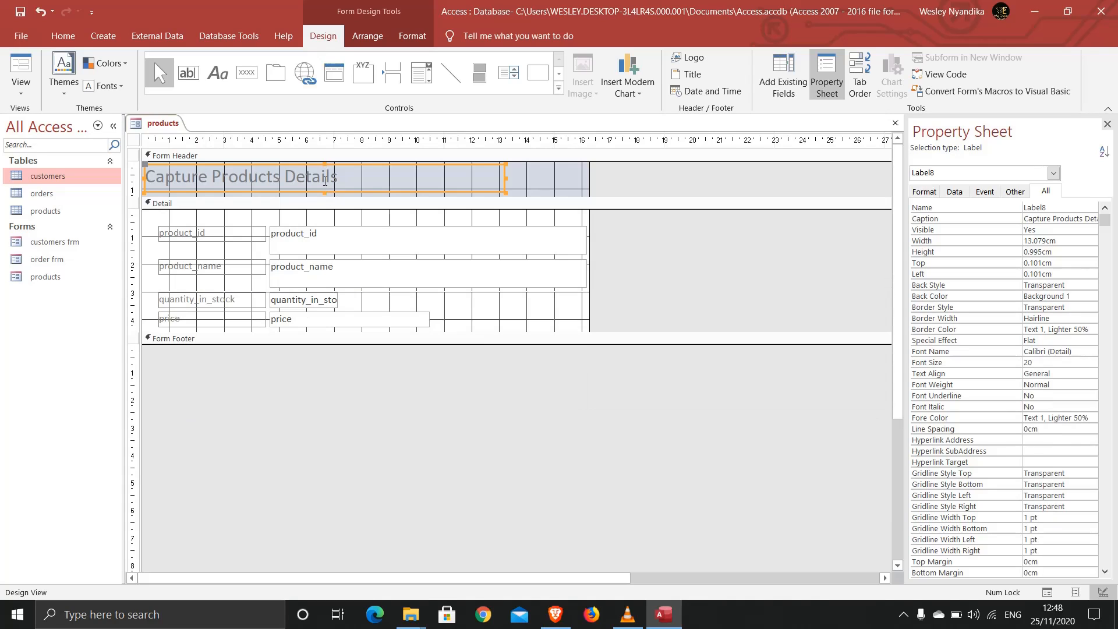
# Make the header title bold and dark blue (Accent 1, Darker 50%) with font size 22.
pyautogui.click(65, 37)
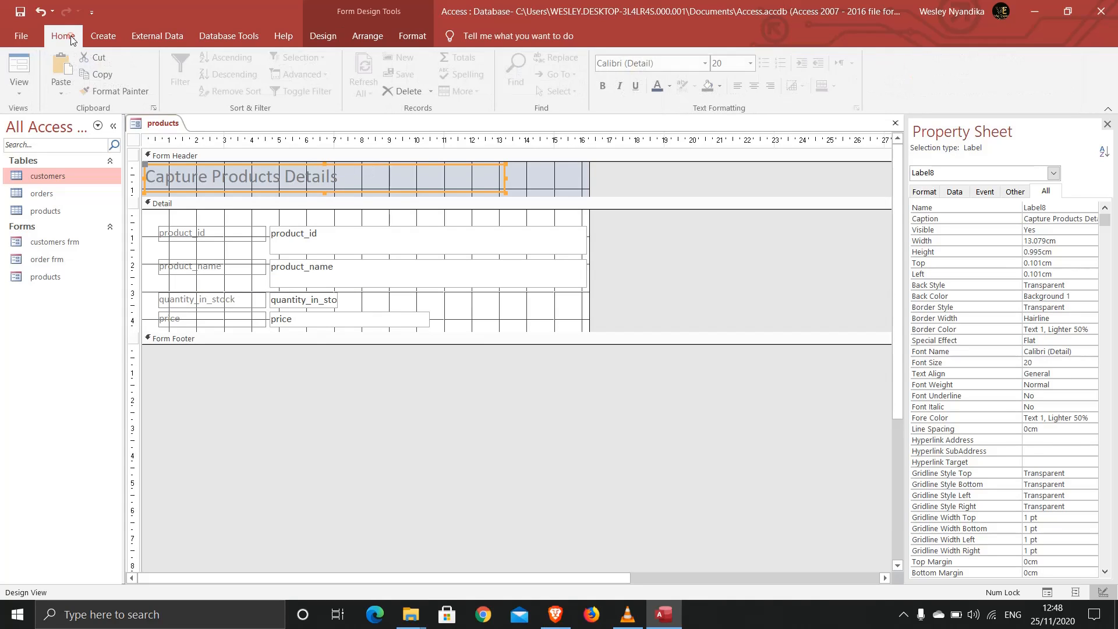
pyautogui.click(604, 86)
pyautogui.click(660, 89)
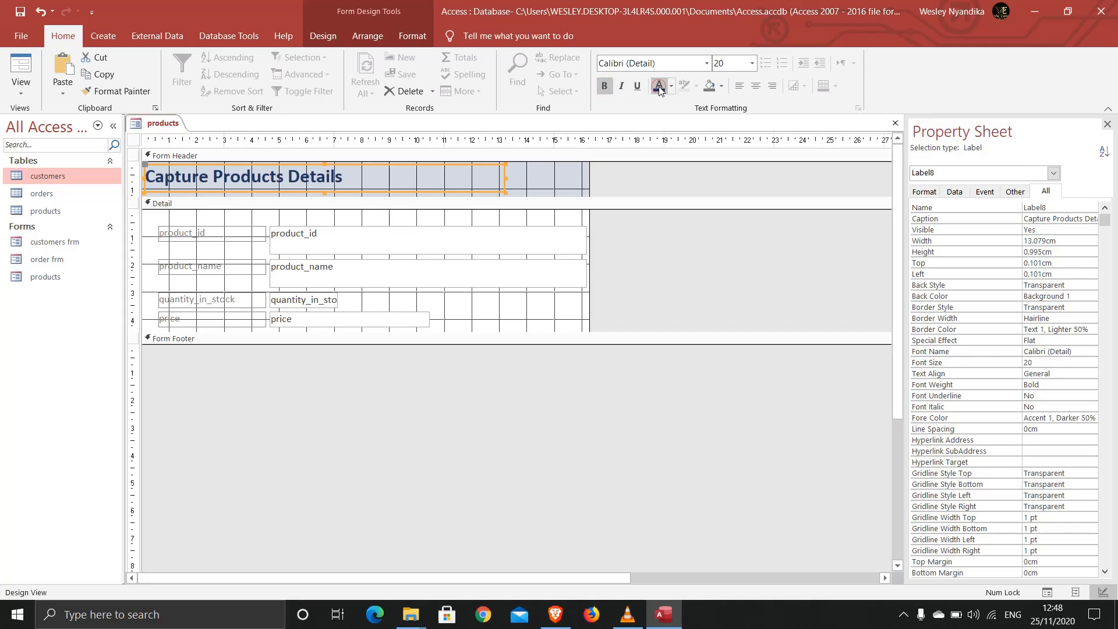
pyautogui.click(752, 64)
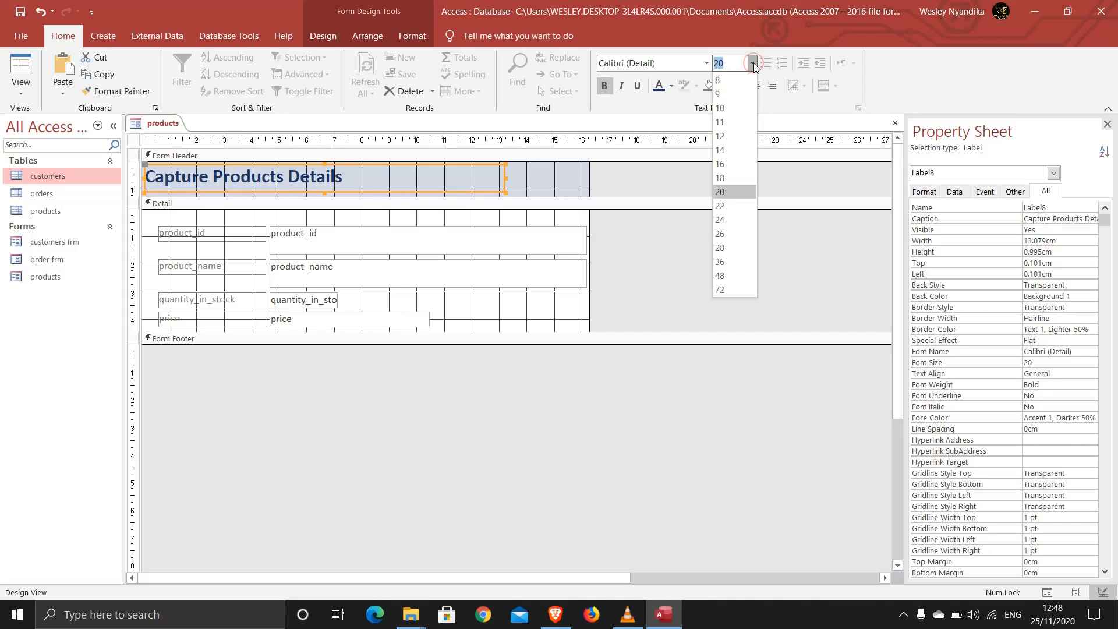
pyautogui.click(731, 209)
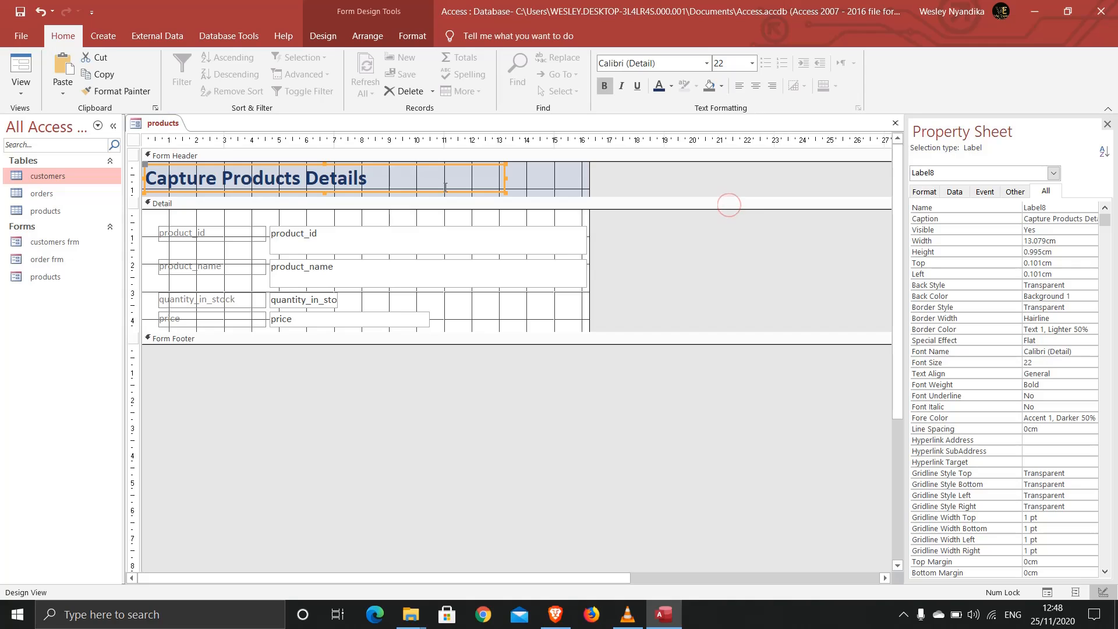
# Change the product_id and product_name label captions to "Product ID" and "Product Name".
pyautogui.click(308, 219)
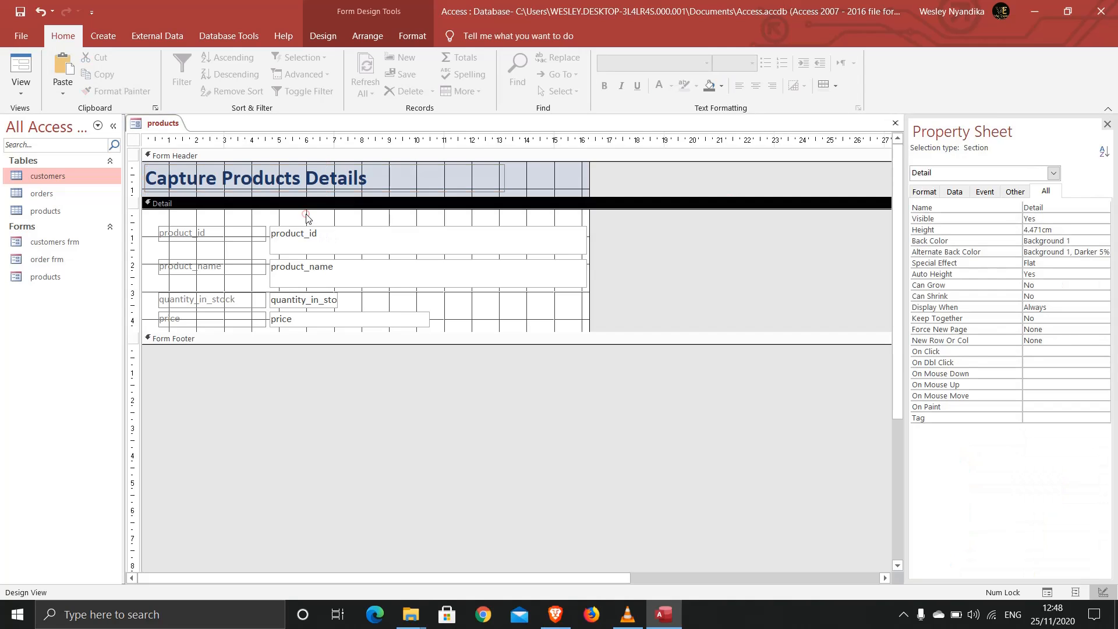
pyautogui.click(213, 231)
pyautogui.click(214, 230)
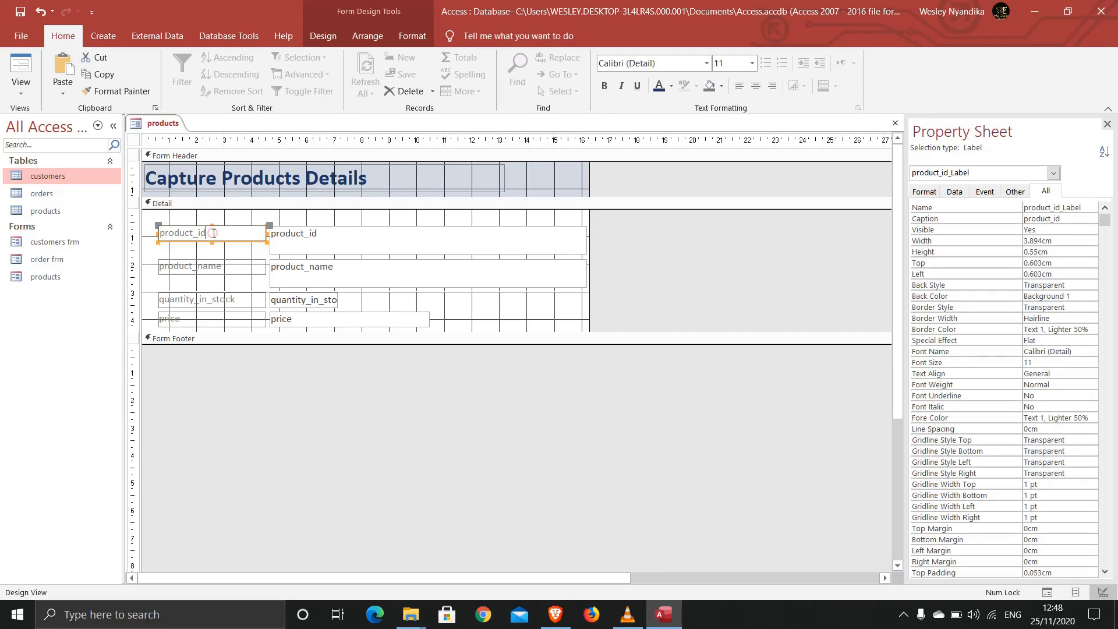
pyautogui.moveTo(214, 231); pyautogui.dragTo(154, 233)
pyautogui.write('Pr')
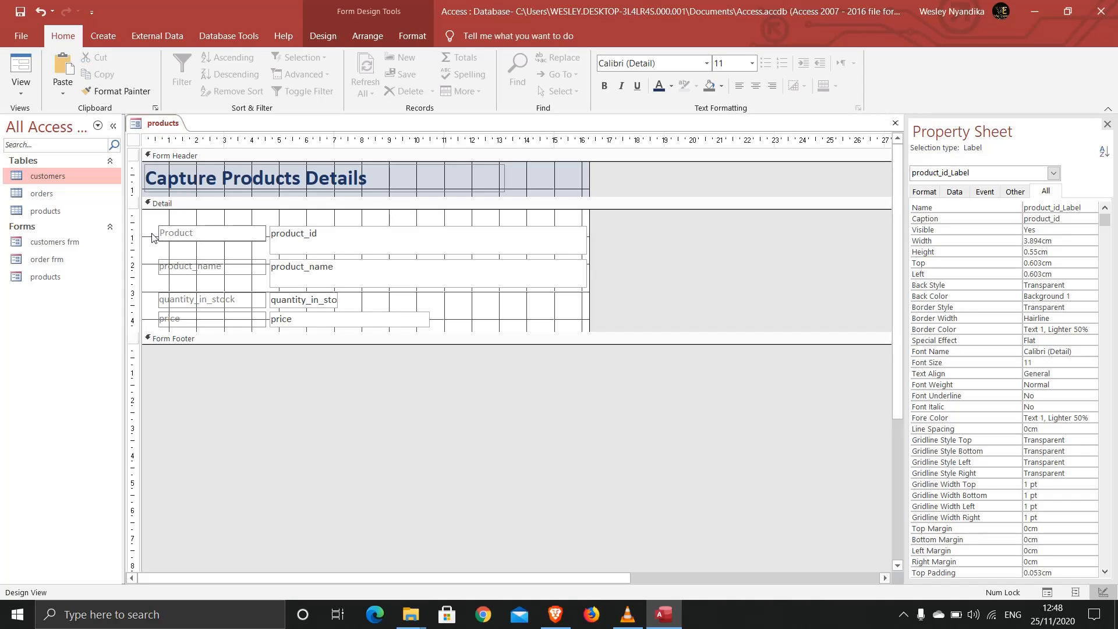
pyautogui.write('oduct ID')
pyautogui.click(226, 267)
pyautogui.click(226, 268)
pyautogui.moveTo(226, 268); pyautogui.dragTo(152, 271)
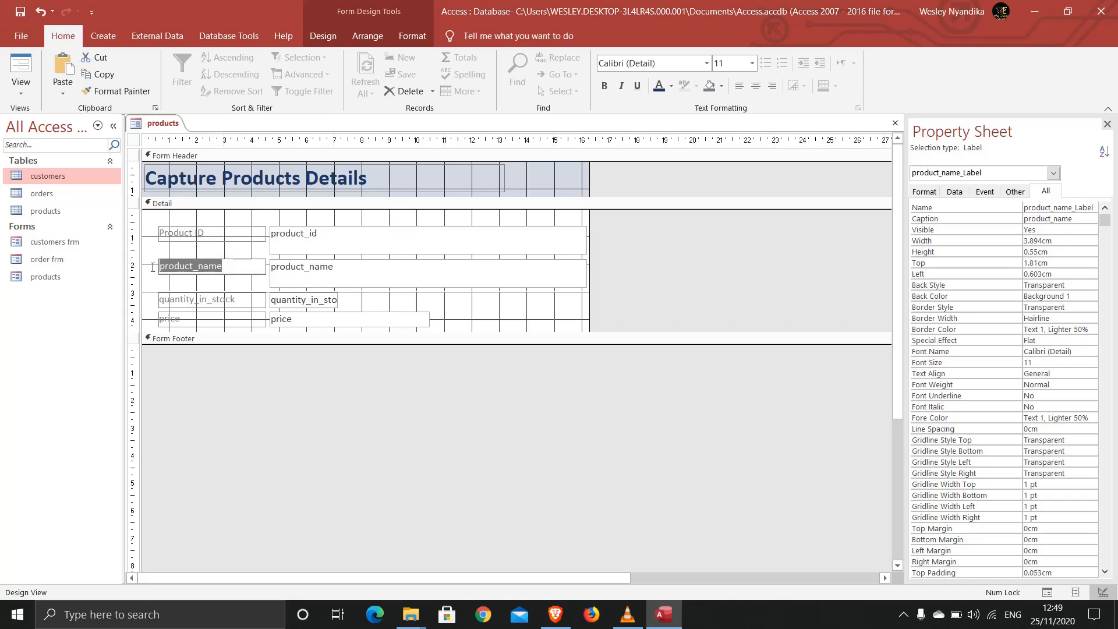
pyautogui.write('P')
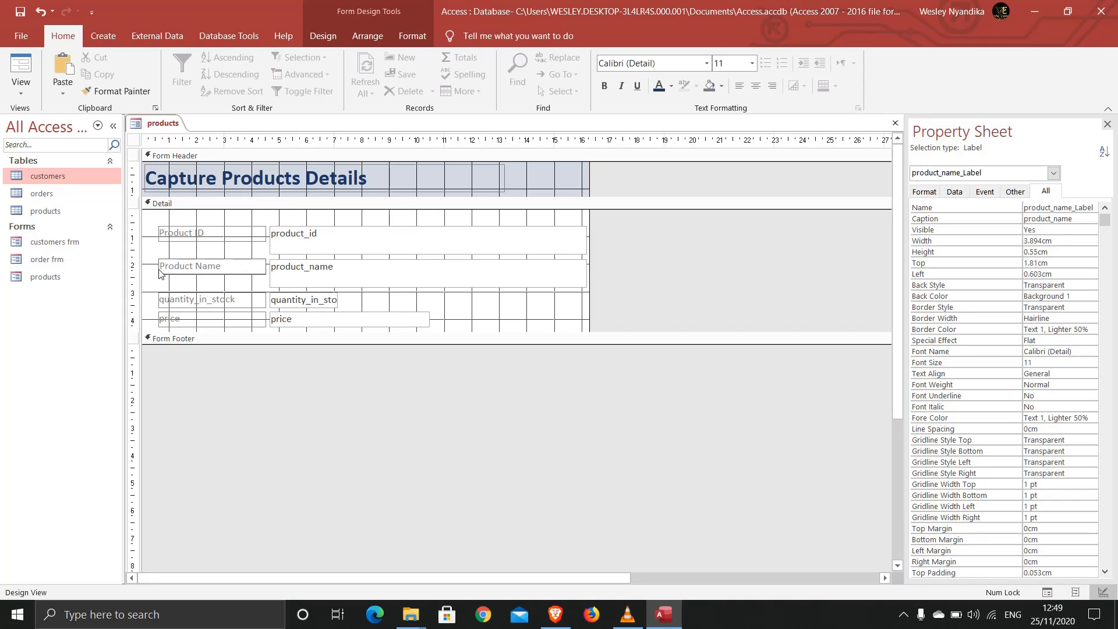
# Change the quantity_in_stock and price label captions to "Quantity in stock" and "Price".
pyautogui.click(167, 302)
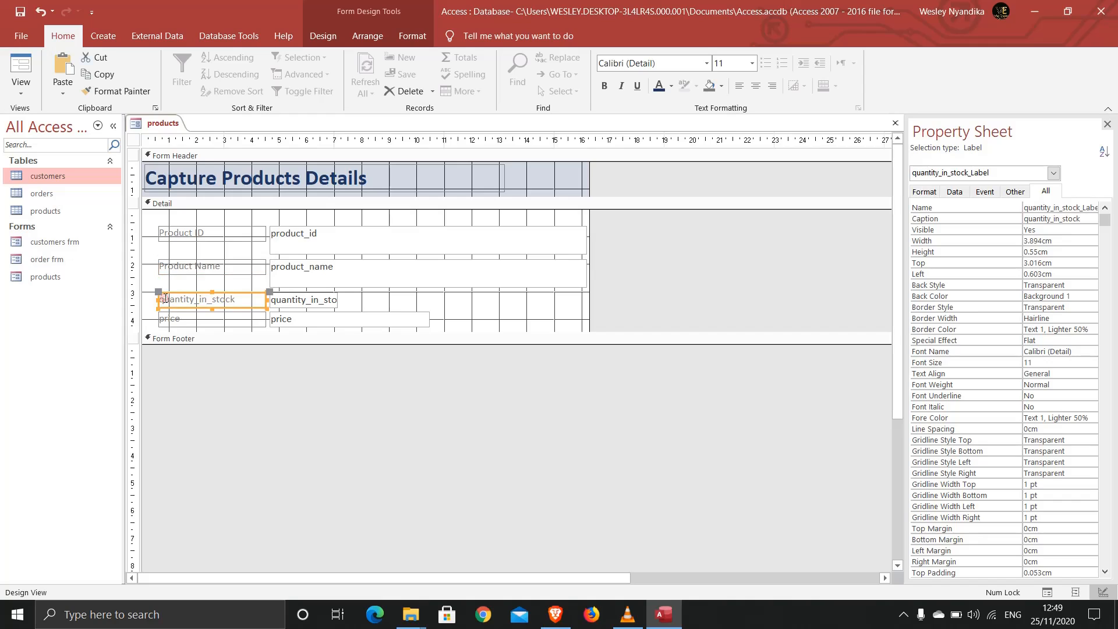
pyautogui.click(165, 298)
pyautogui.write('Q')
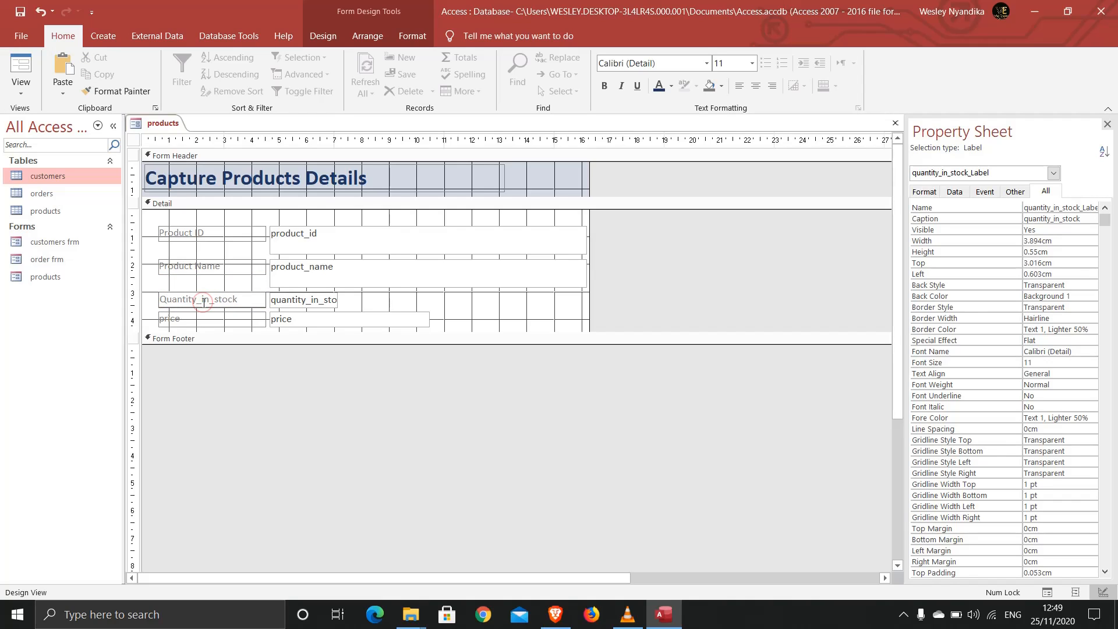
pyautogui.press('BackSpace')
pyautogui.press('BackSpace')
pyautogui.write('i')
pyautogui.press('BackSpace')
pyautogui.click(187, 323)
pyautogui.click(162, 319)
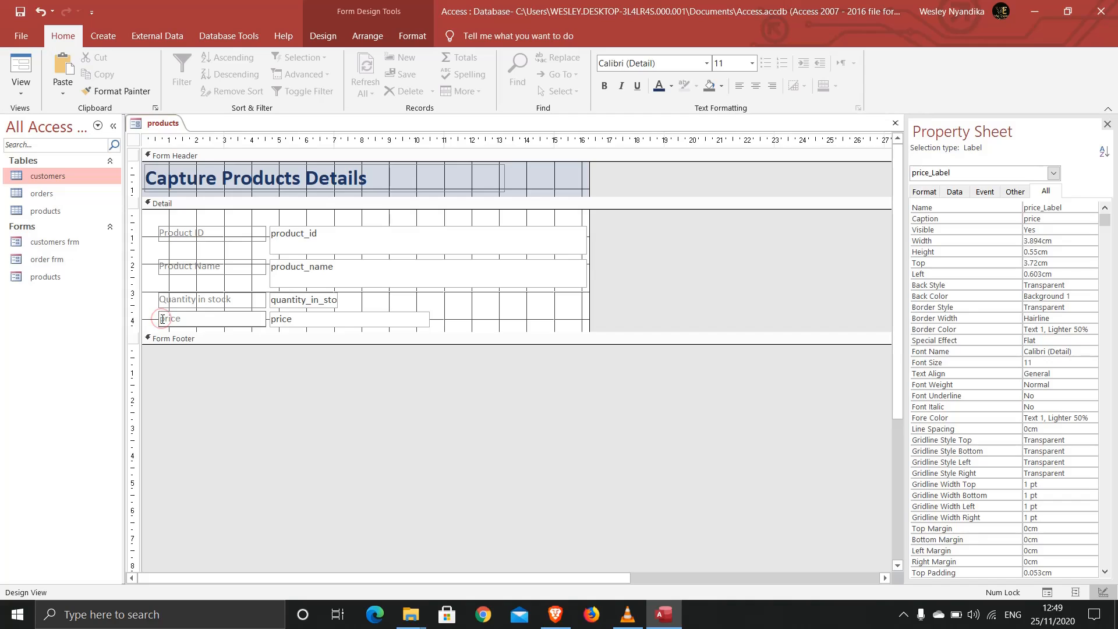
pyautogui.press('Delete')
pyautogui.press('Delete')
# Make all four field labels in the Detail section bold and dark blue (Accent 1, Darker 50%).
pyautogui.click(240, 238)
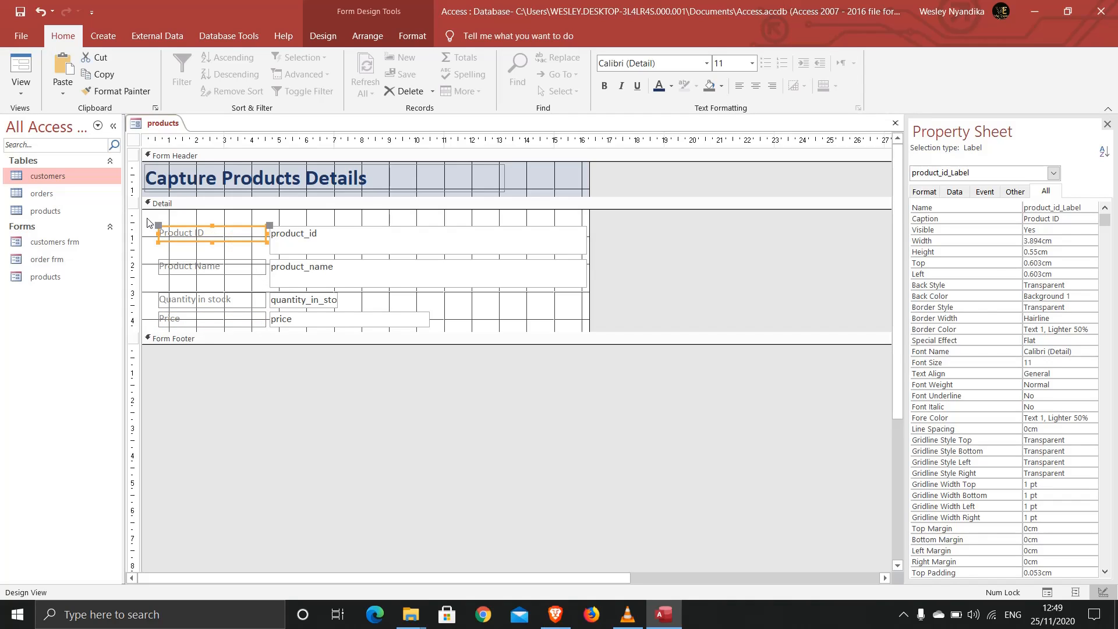
pyautogui.moveTo(149, 222); pyautogui.dragTo(195, 330)
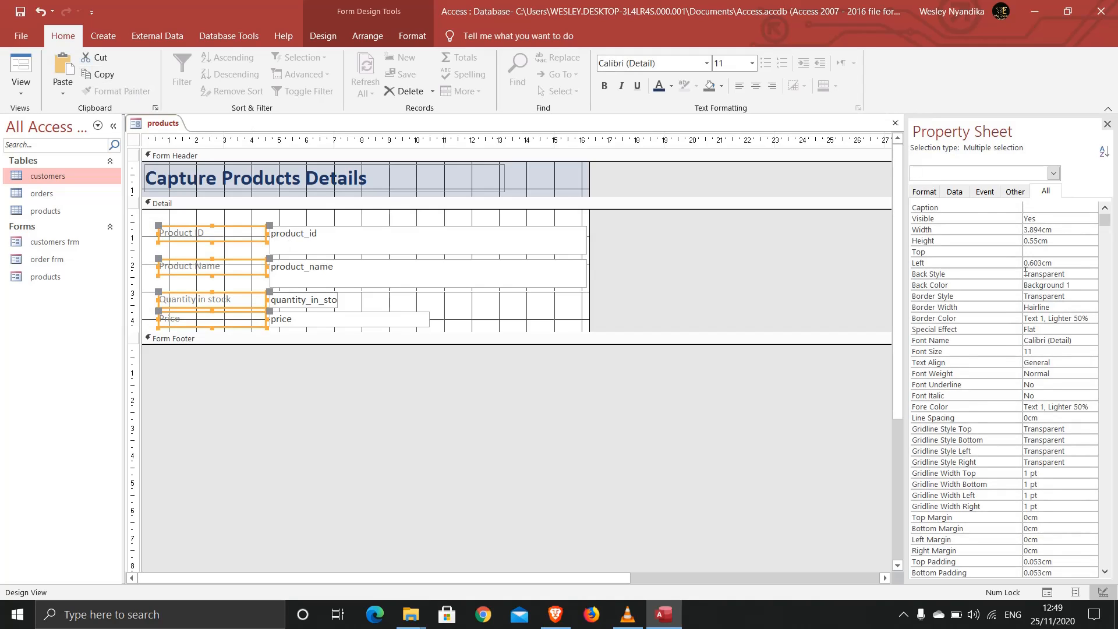
pyautogui.click(604, 85)
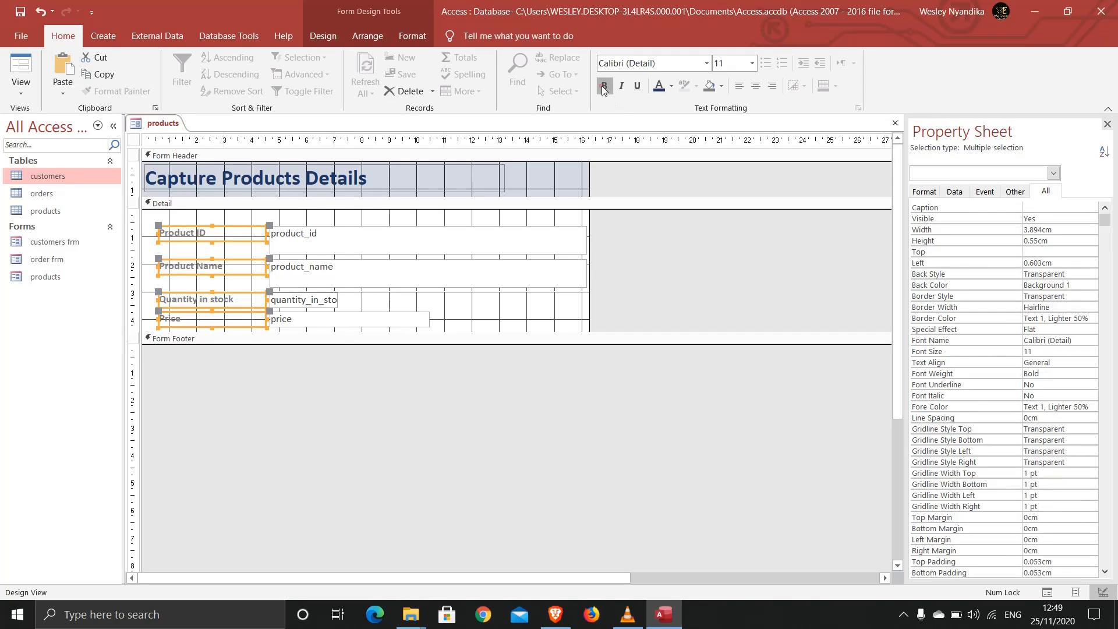
pyautogui.click(659, 85)
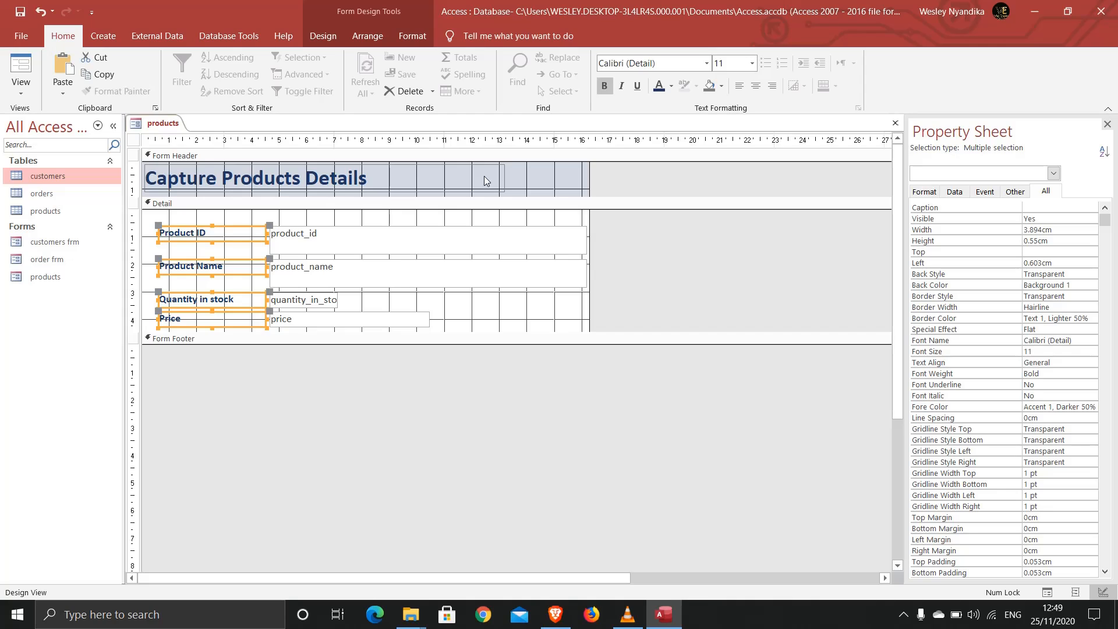
# Narrow the product_id and product_name text boxes to about 8.4 cm wide.
pyautogui.click(364, 237)
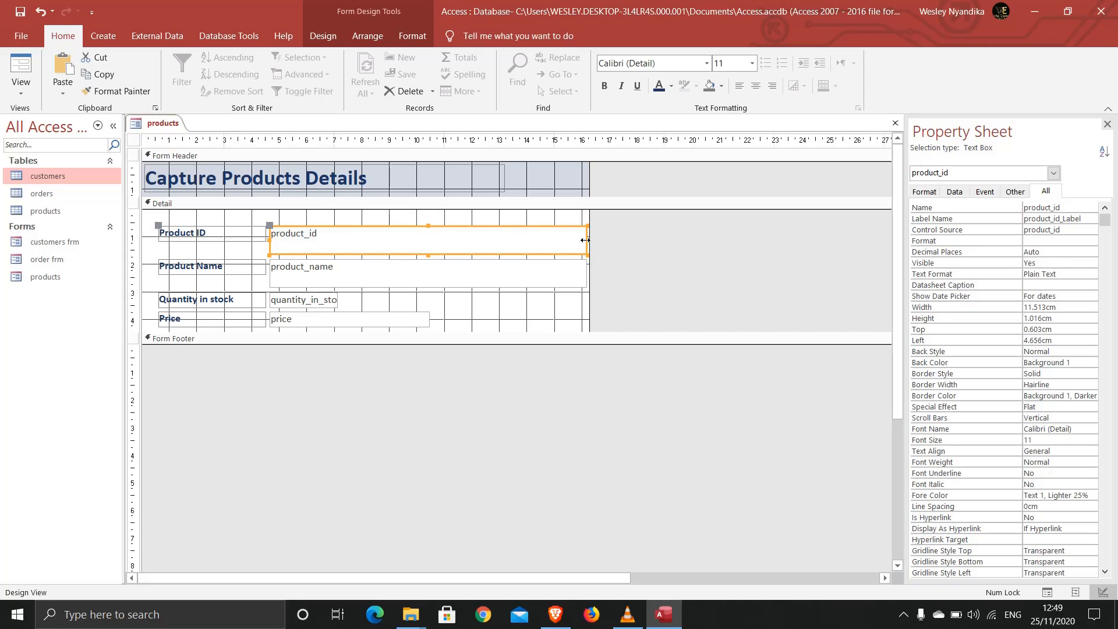
pyautogui.moveTo(584, 240); pyautogui.dragTo(501, 237)
pyautogui.click(554, 274)
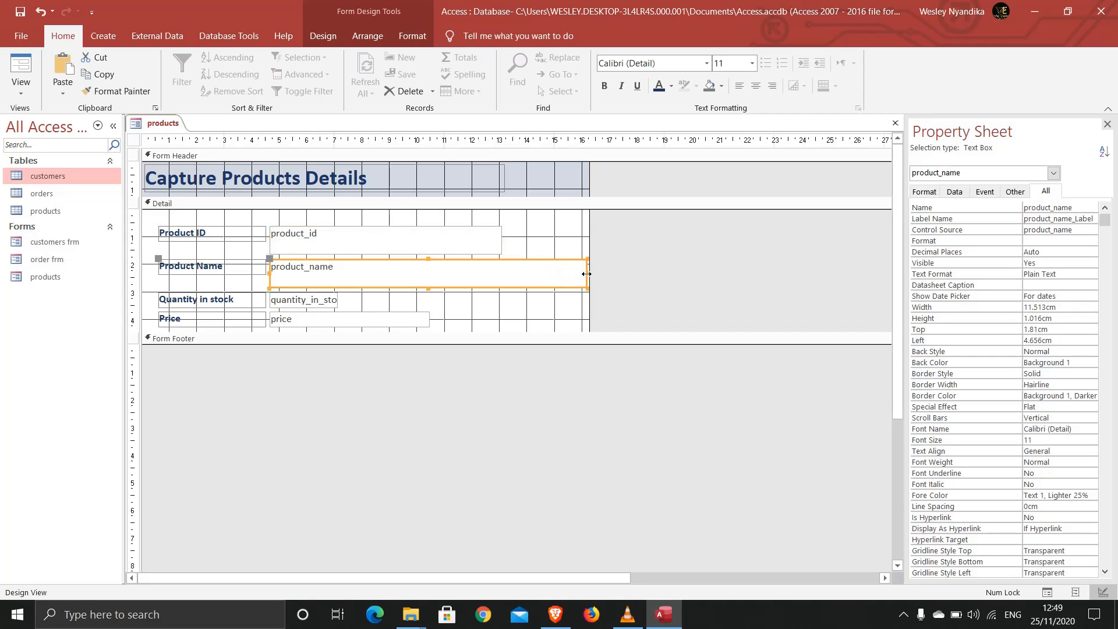
pyautogui.moveTo(587, 274); pyautogui.dragTo(500, 272)
# Widen the quantity_in_stock and price boxes to about 8.3 cm, line up the product_id box with them, and narrow the form to about 13.5 cm.
pyautogui.click(315, 300)
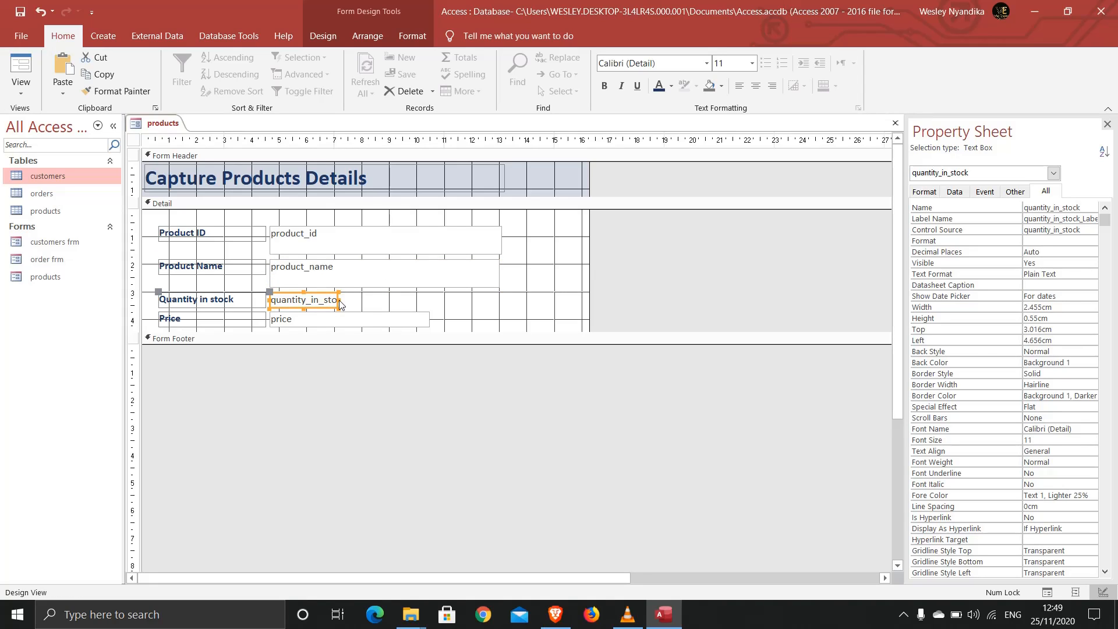
pyautogui.moveTo(337, 300); pyautogui.dragTo(499, 290)
pyautogui.click(428, 322)
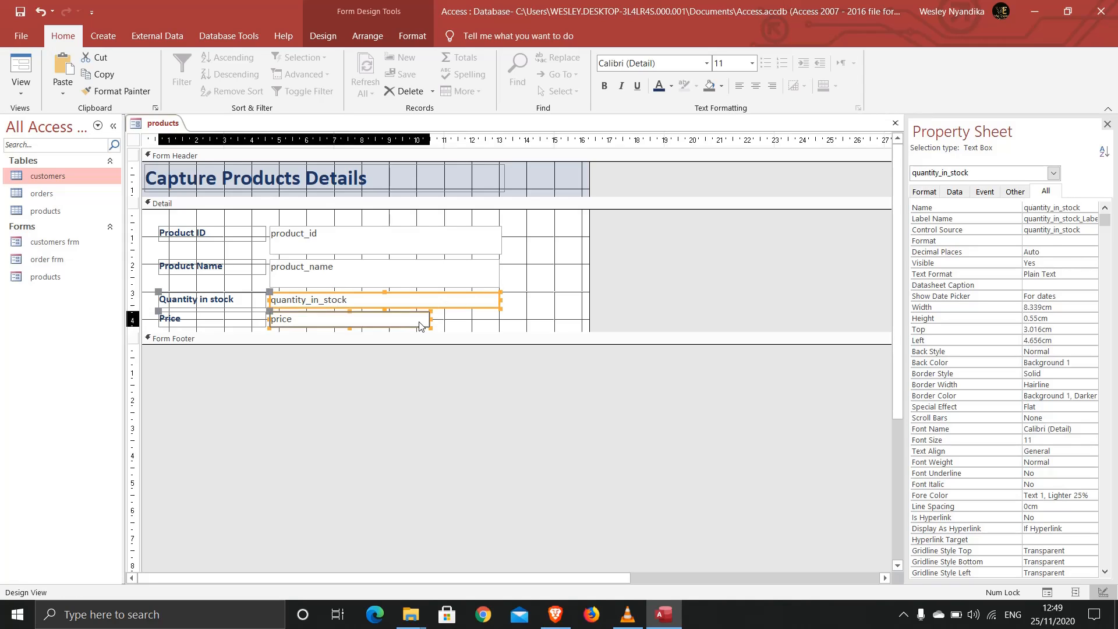
pyautogui.moveTo(429, 320); pyautogui.dragTo(500, 320)
pyautogui.click(498, 244)
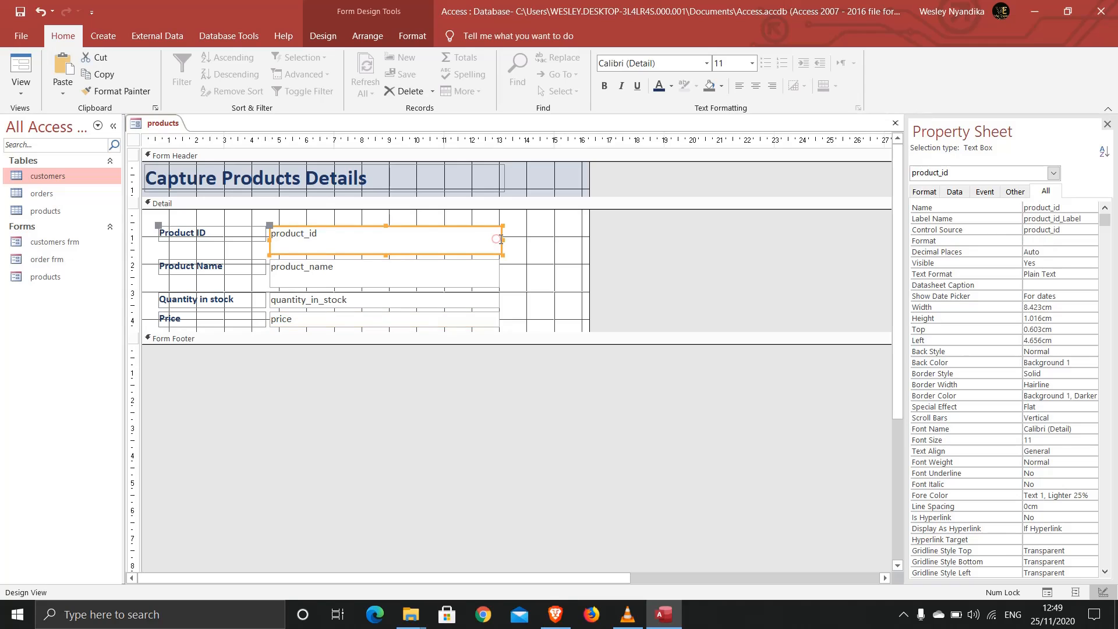
pyautogui.moveTo(500, 240); pyautogui.dragTo(500, 240)
pyautogui.moveTo(590, 251); pyautogui.dragTo(511, 249)
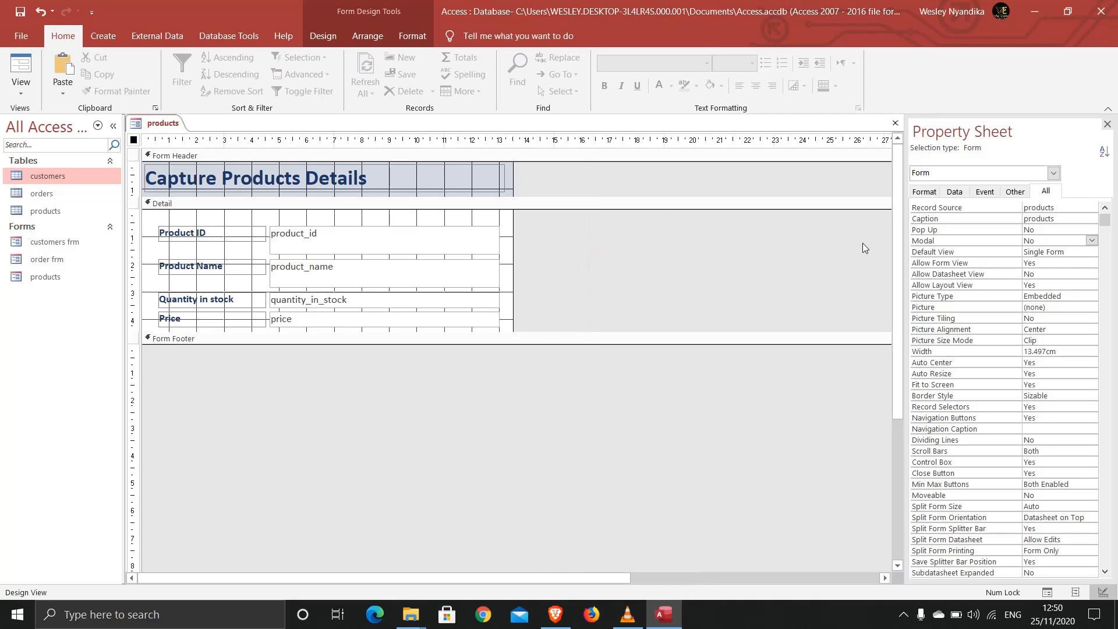
# Set the products form's Pop Up and Modal properties to Yes and save the form.
pyautogui.click(954, 174)
pyautogui.click(954, 175)
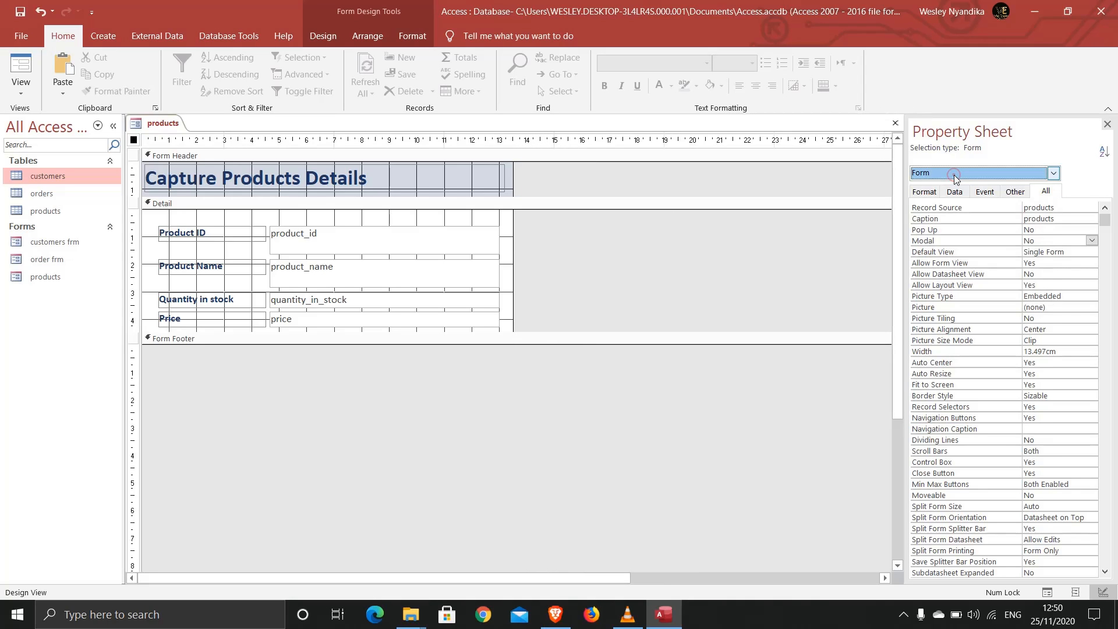
pyautogui.click(1054, 231)
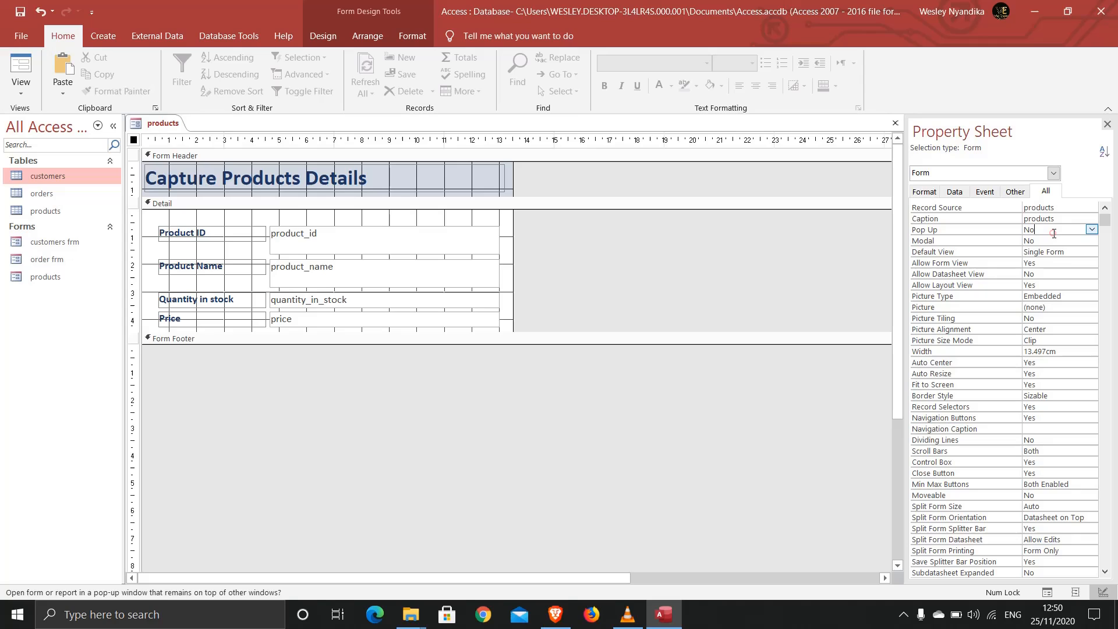
pyautogui.click(1090, 229)
pyautogui.click(1066, 239)
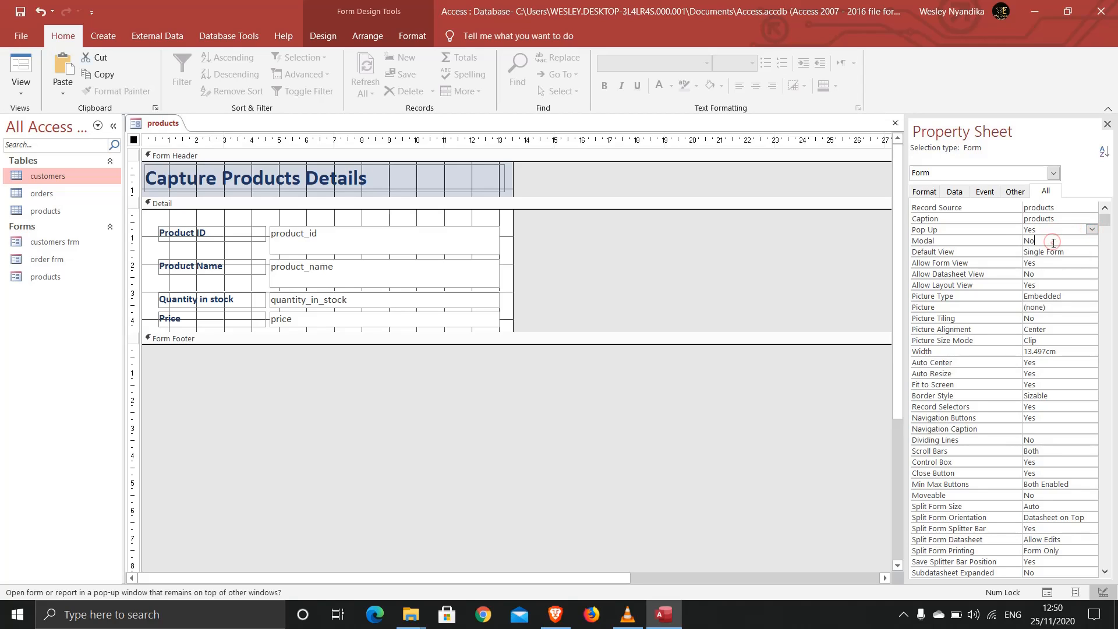
pyautogui.click(1091, 241)
pyautogui.click(1091, 240)
pyautogui.click(1063, 251)
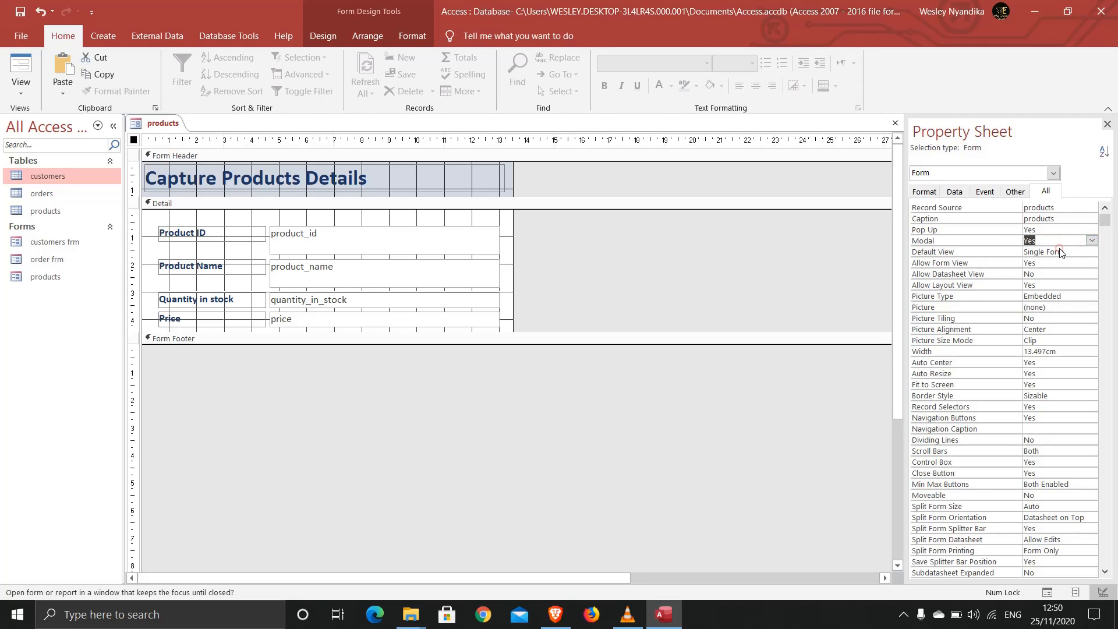
pyautogui.rightClick(156, 129)
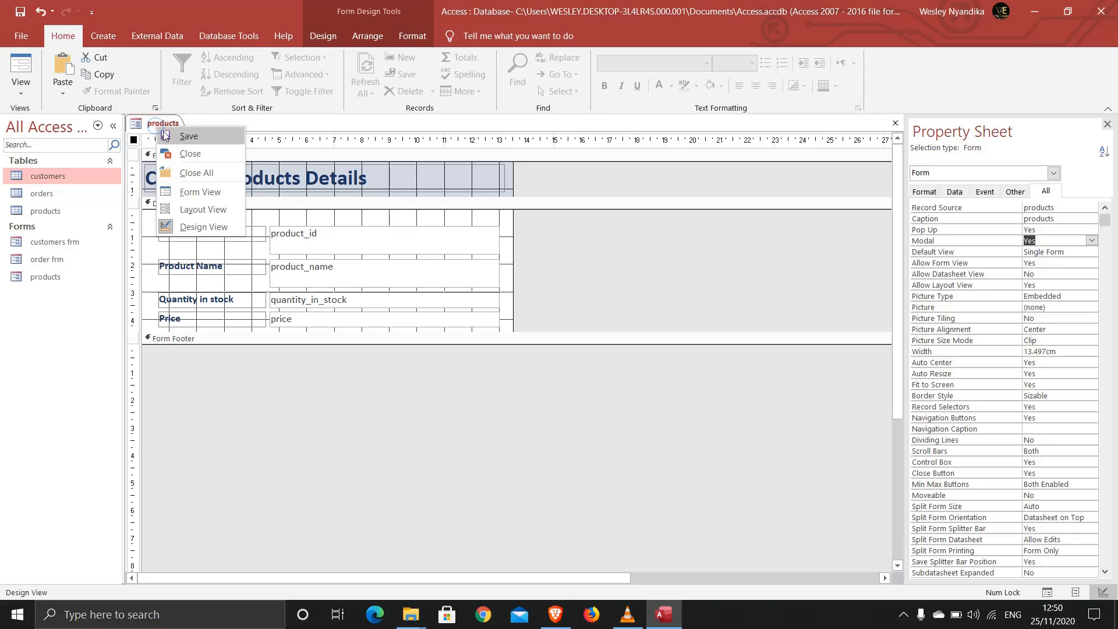
pyautogui.click(162, 137)
# Show the products form in Form View and browse through several product records.
pyautogui.rightClick(154, 129)
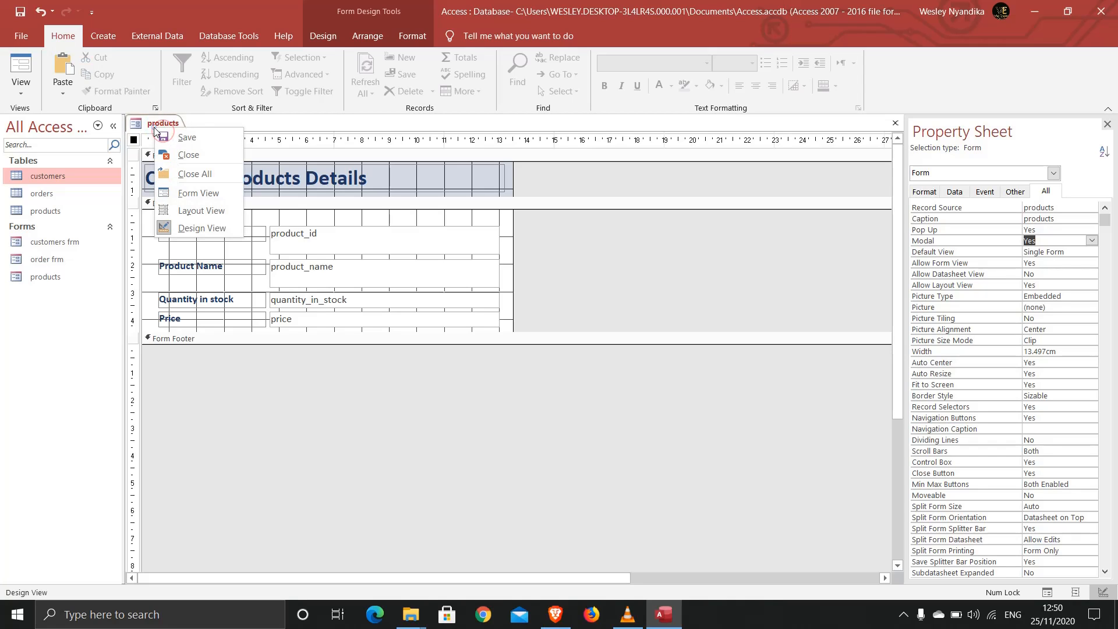
pyautogui.click(187, 193)
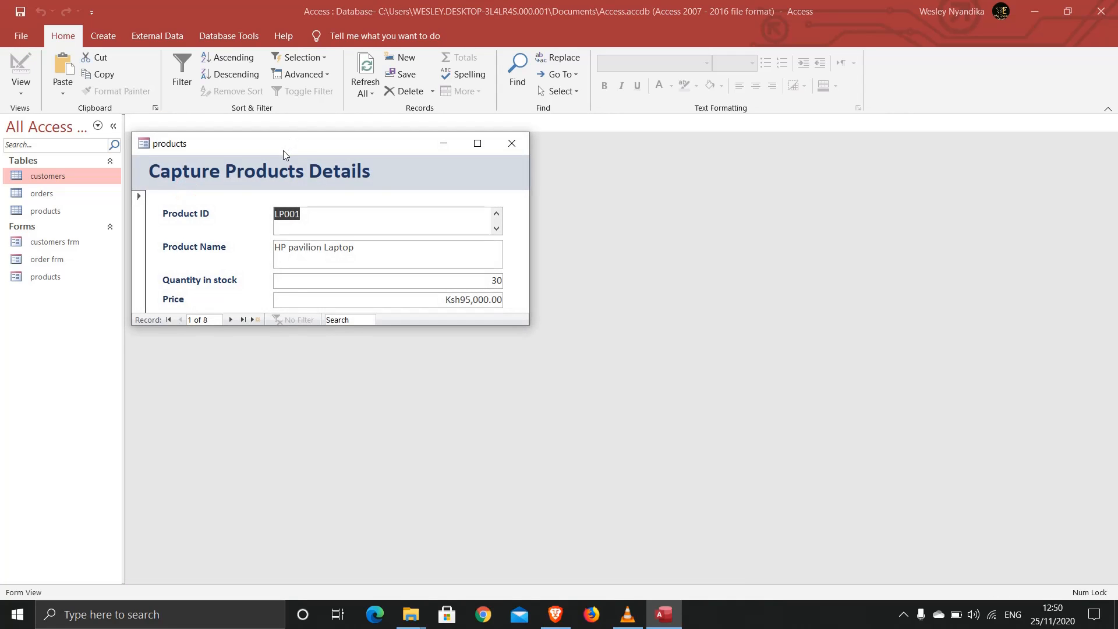
pyautogui.moveTo(283, 150); pyautogui.dragTo(445, 172)
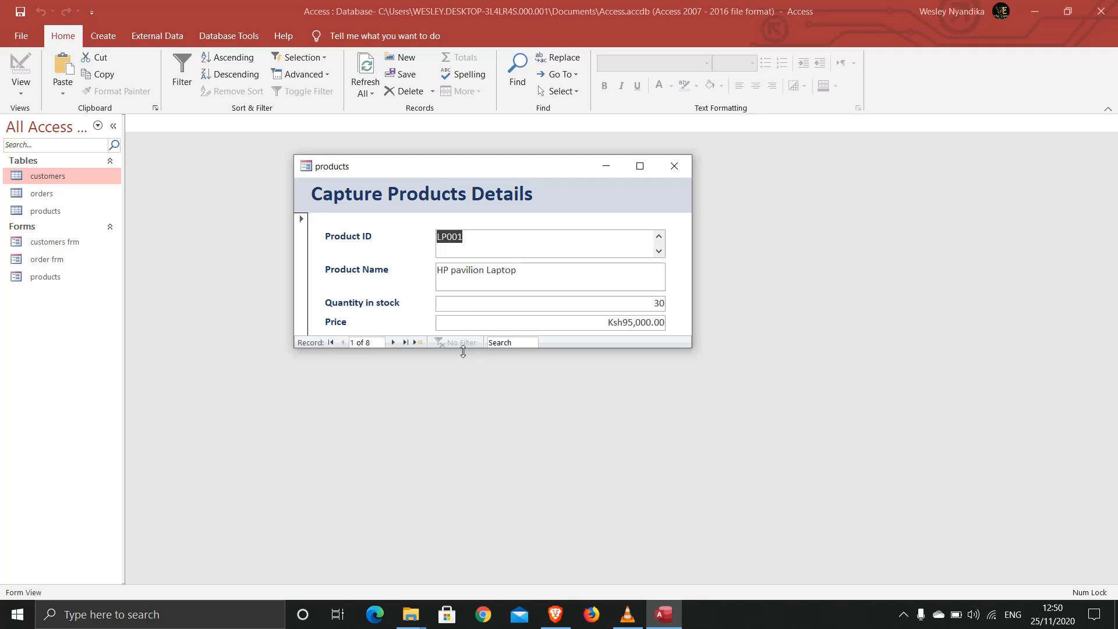
pyautogui.click(393, 343)
pyautogui.click(394, 343)
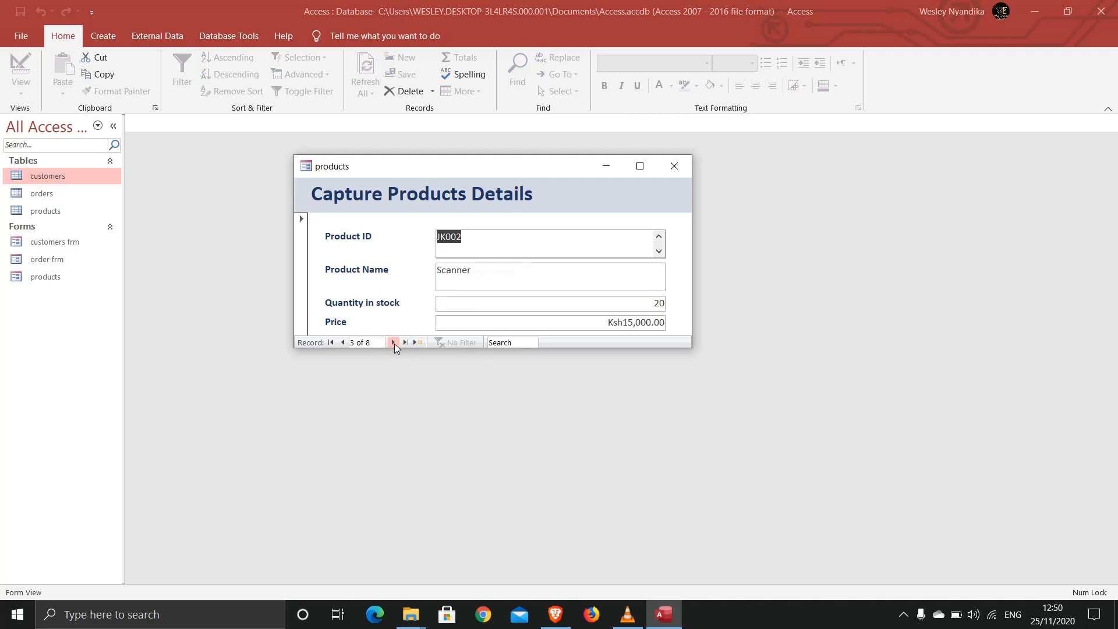
pyautogui.click(394, 343)
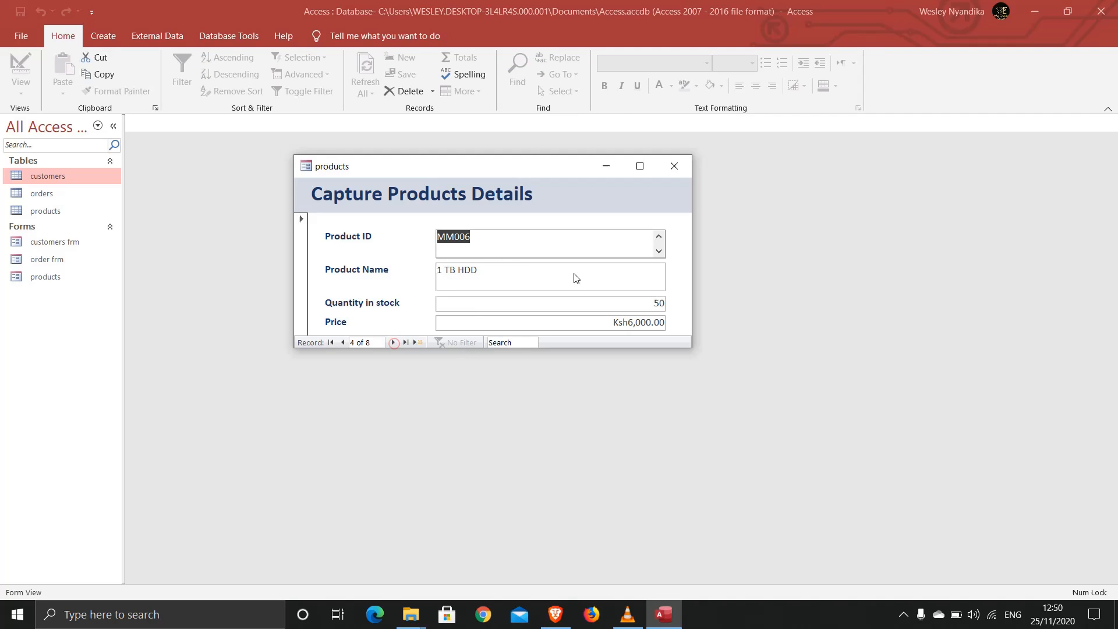
pyautogui.click(342, 343)
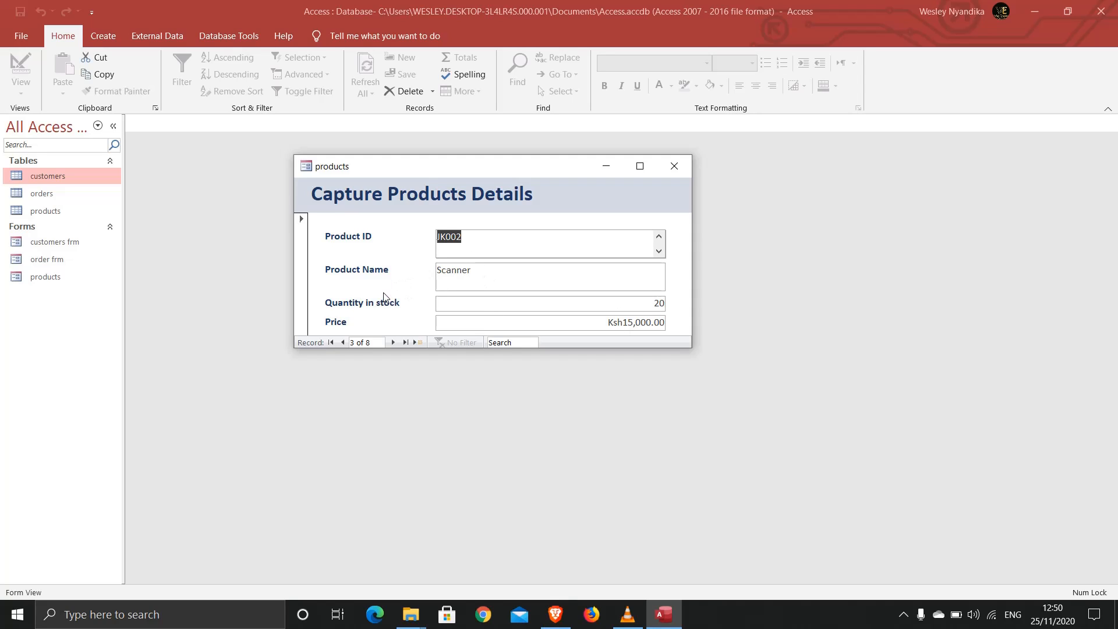
# In Layout View, left-align the contents of the product ID, product name, quantity and price text boxes.
pyautogui.rightClick(410, 169)
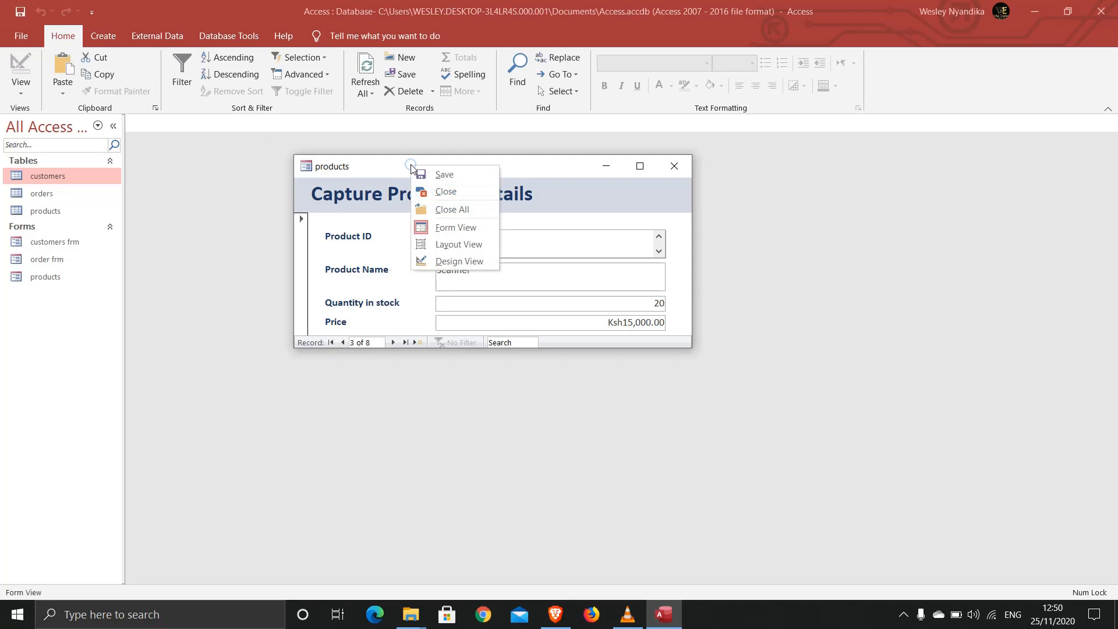
pyautogui.click(449, 245)
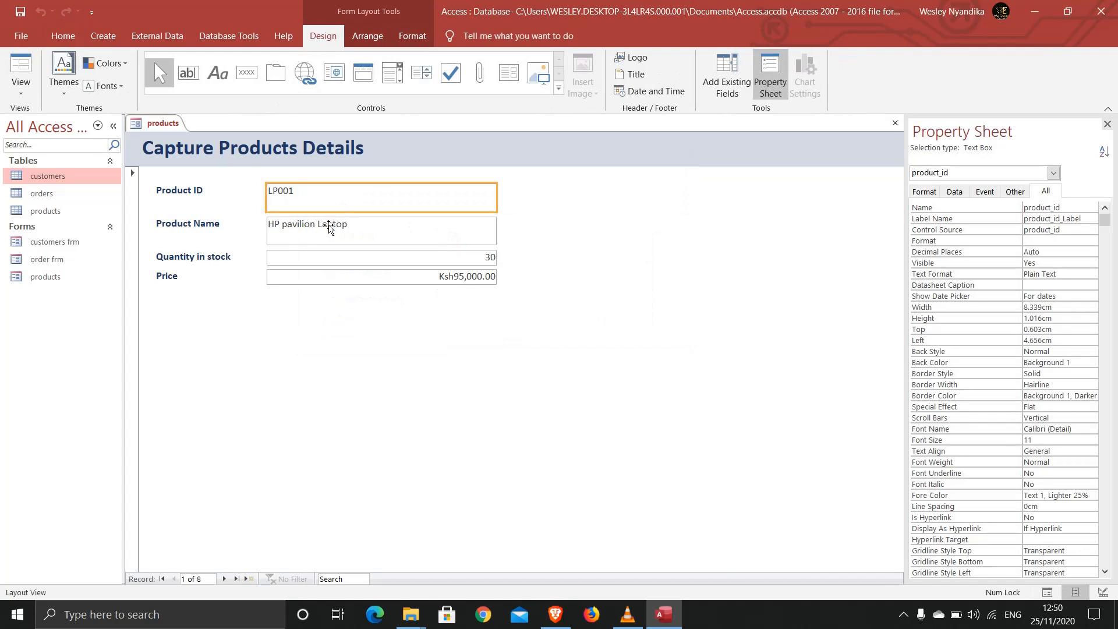
pyautogui.keyDown('shift'); pyautogui.click(329, 227); pyautogui.keyUp('shift')
pyautogui.keyDown('shift'); pyautogui.click(313, 257); pyautogui.keyUp('shift')
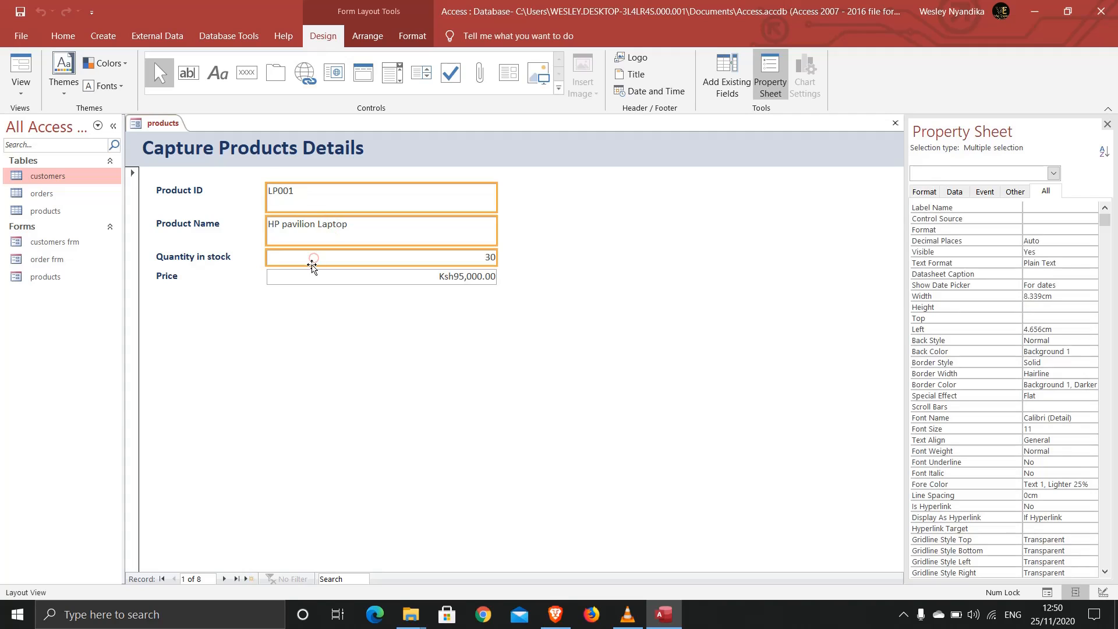
pyautogui.keyDown('shift'); pyautogui.click(307, 279); pyautogui.keyUp('shift')
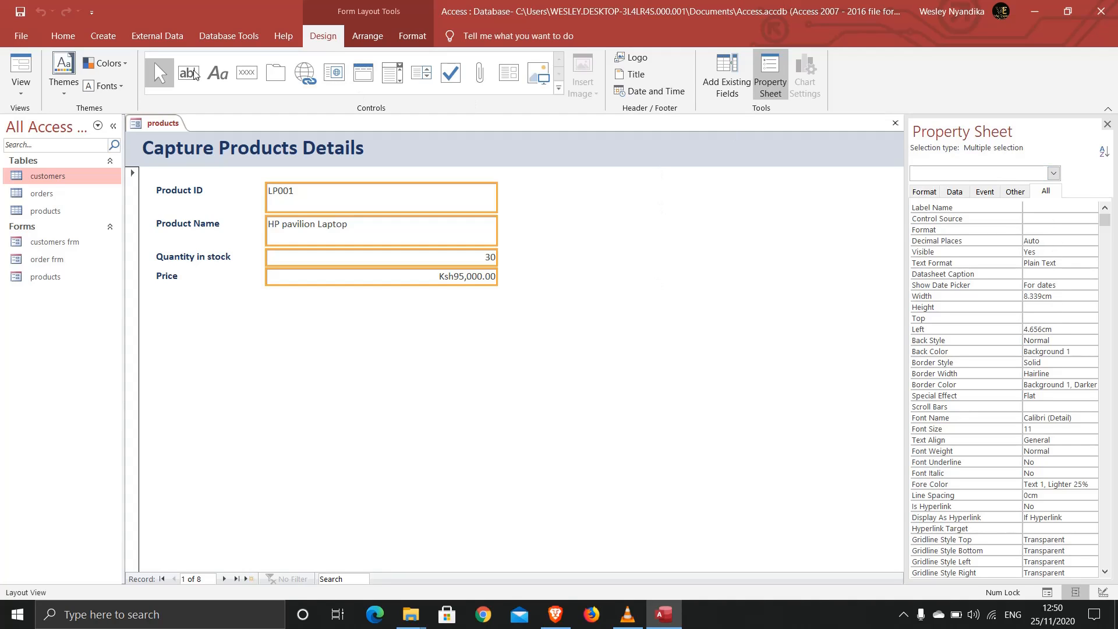
pyautogui.click(61, 35)
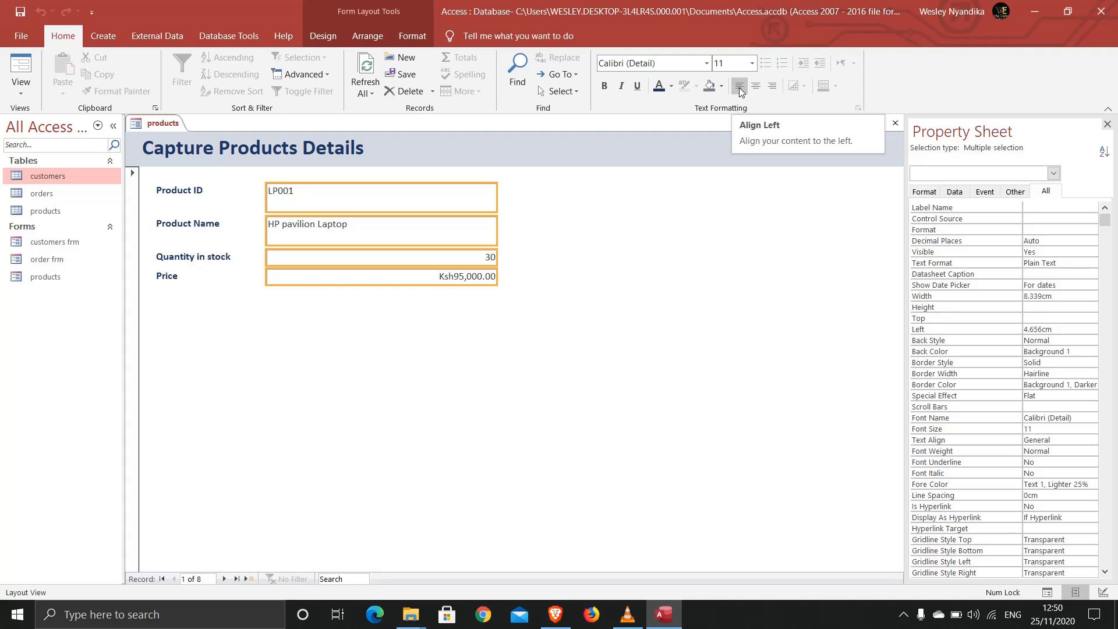
pyautogui.click(739, 88)
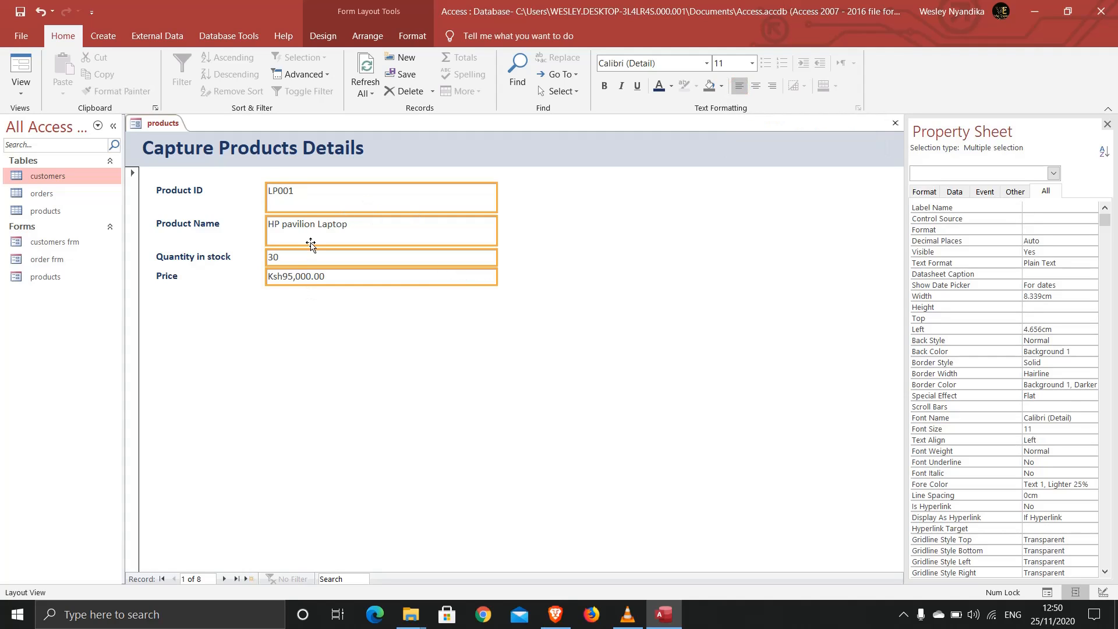
pyautogui.click(757, 86)
pyautogui.click(772, 86)
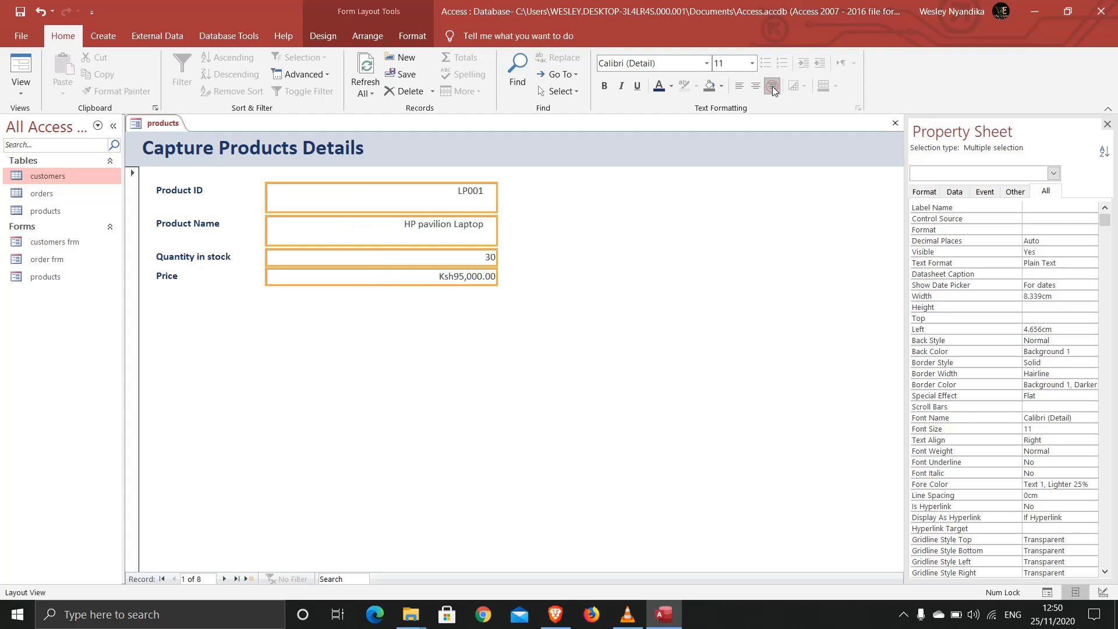
pyautogui.click(739, 86)
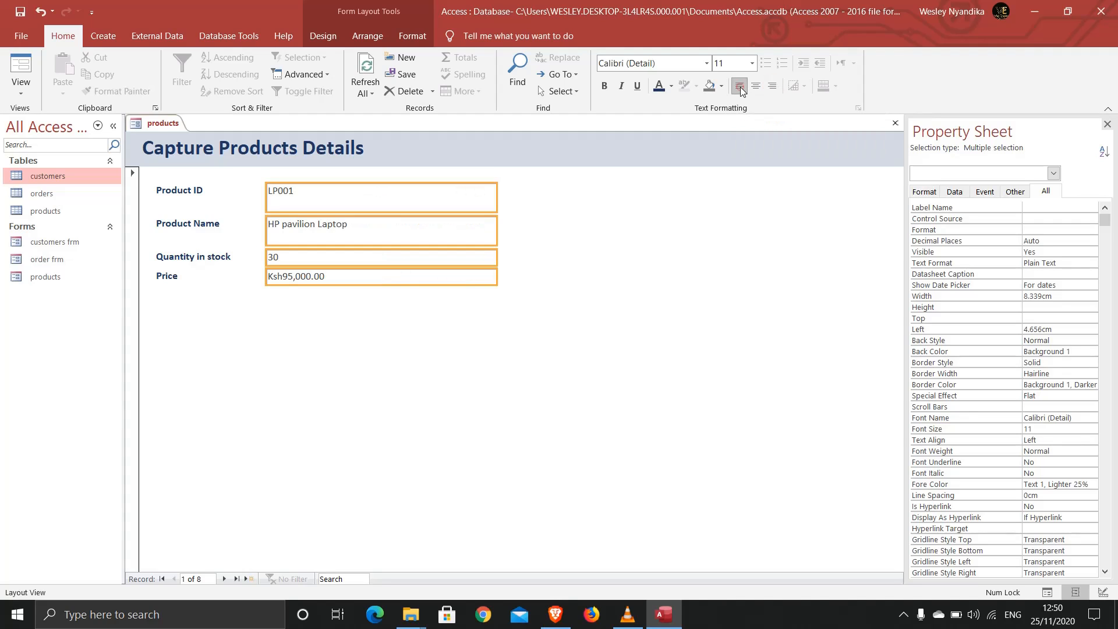
# Save the products form and display it in Form View, moving its pop-up window away from the navigation pane.
pyautogui.rightClick(163, 128)
pyautogui.click(176, 134)
pyautogui.rightClick(151, 124)
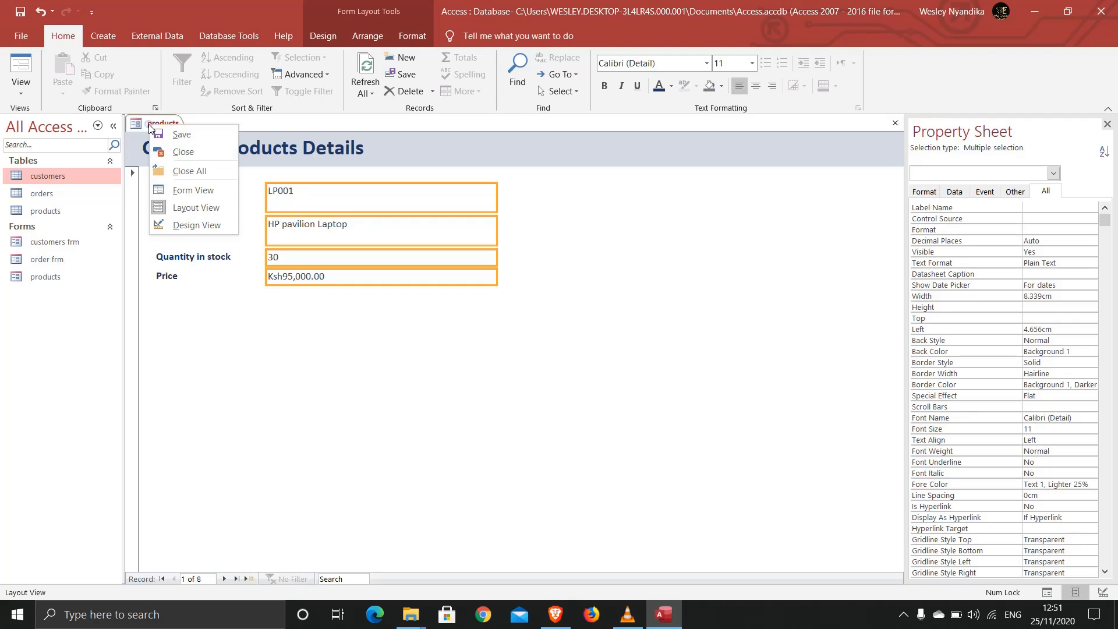
pyautogui.click(184, 192)
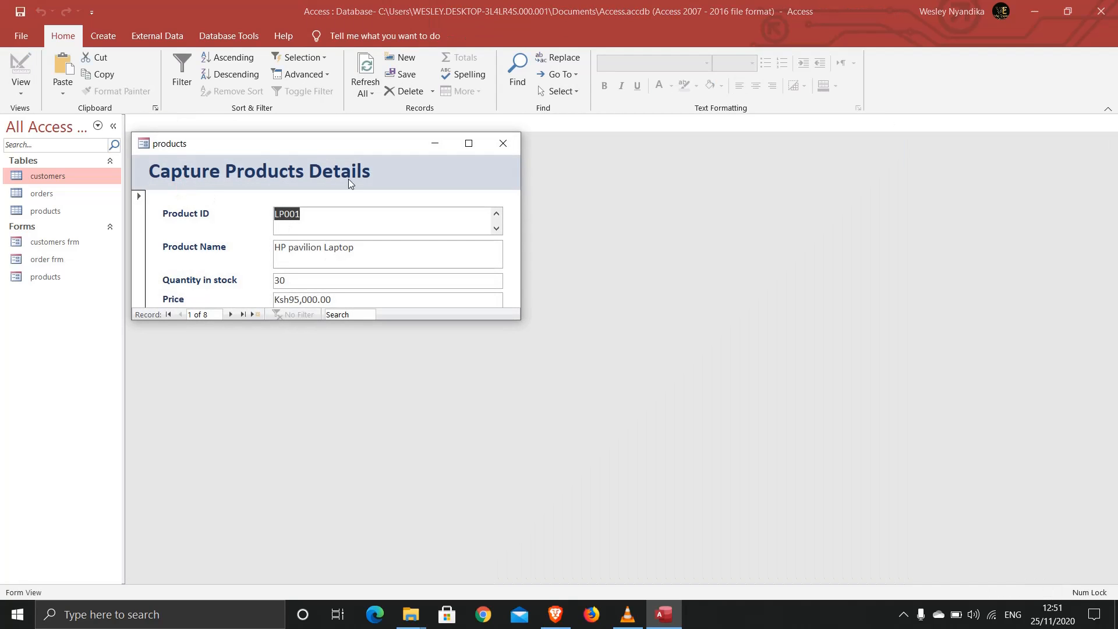
pyautogui.moveTo(318, 150); pyautogui.dragTo(466, 198)
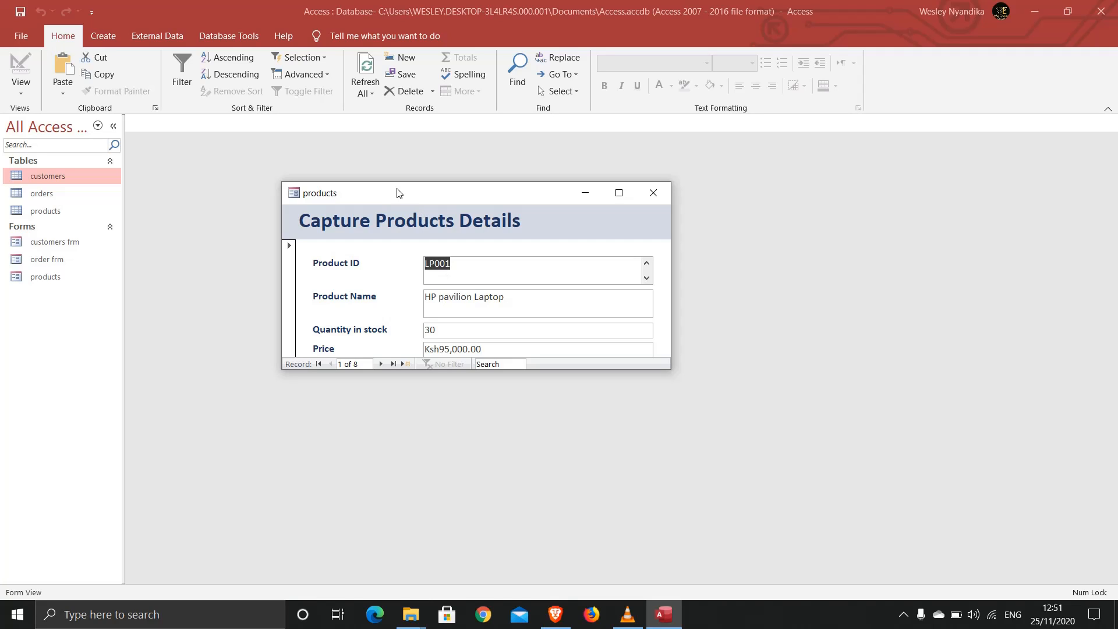
pyautogui.moveTo(388, 194); pyautogui.dragTo(360, 177)
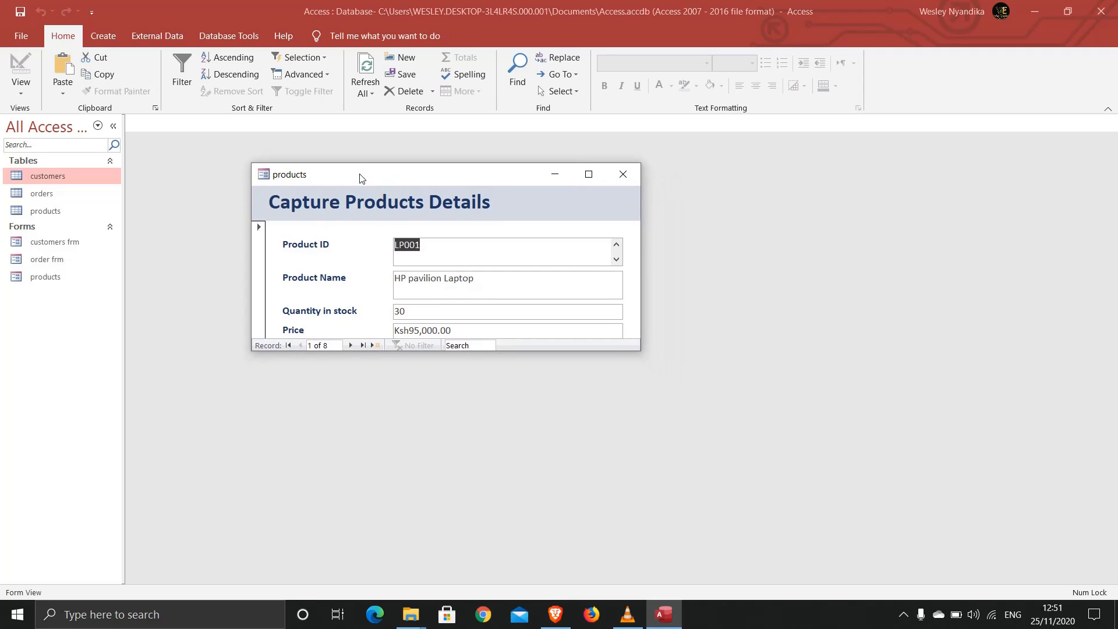